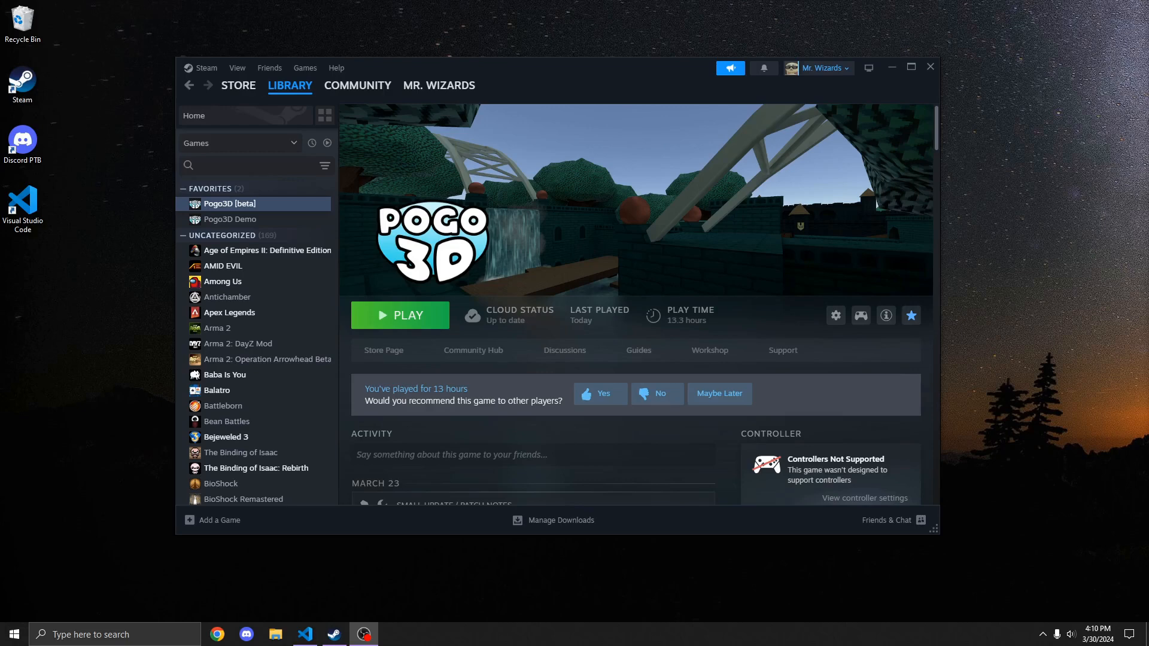
Step: Minimize Steam and open the TrenchBroom folder through the Build Folder shortcut in the desktop's Pogo Mapping folder
right_click(334, 628)
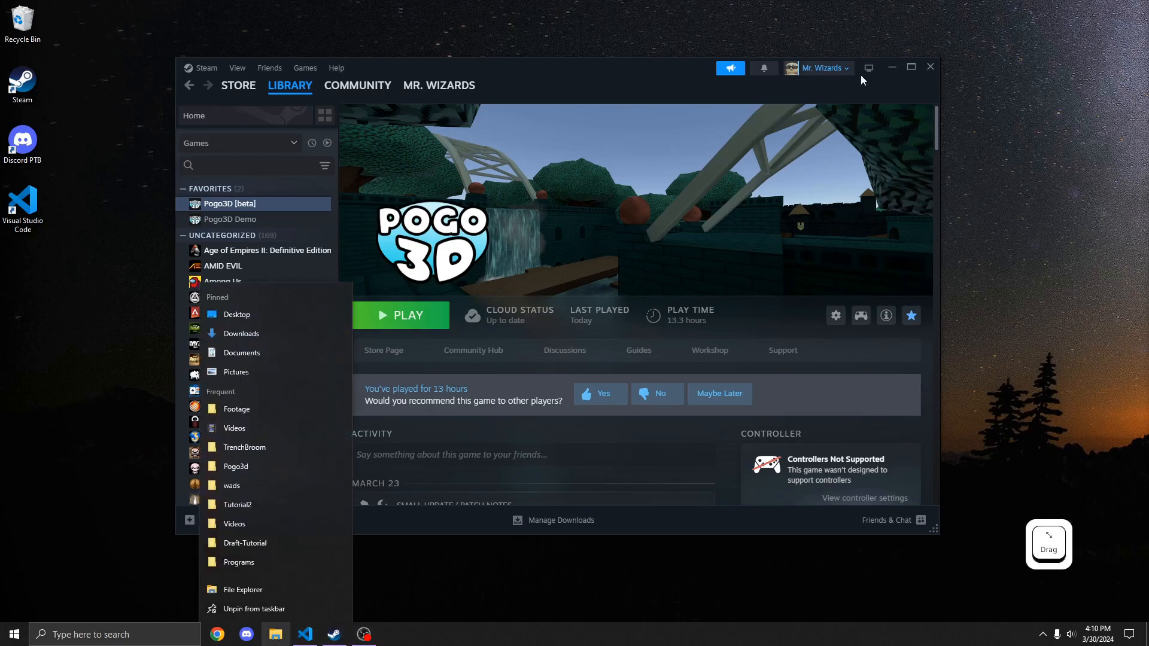
left_click(890, 68)
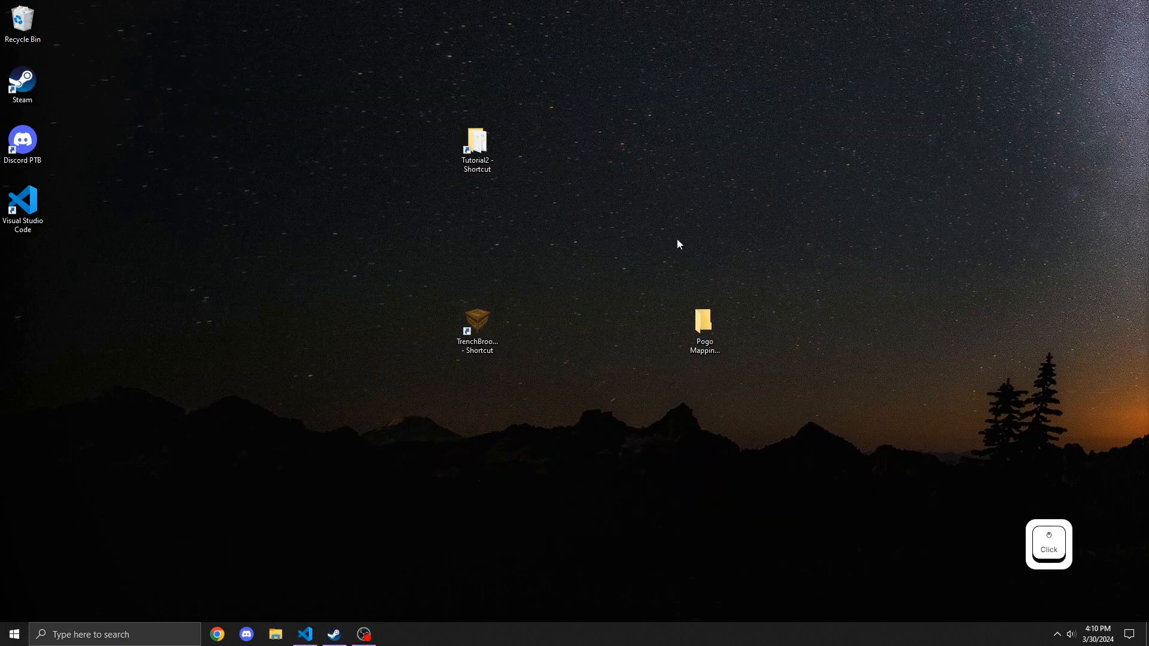
double_click(703, 326)
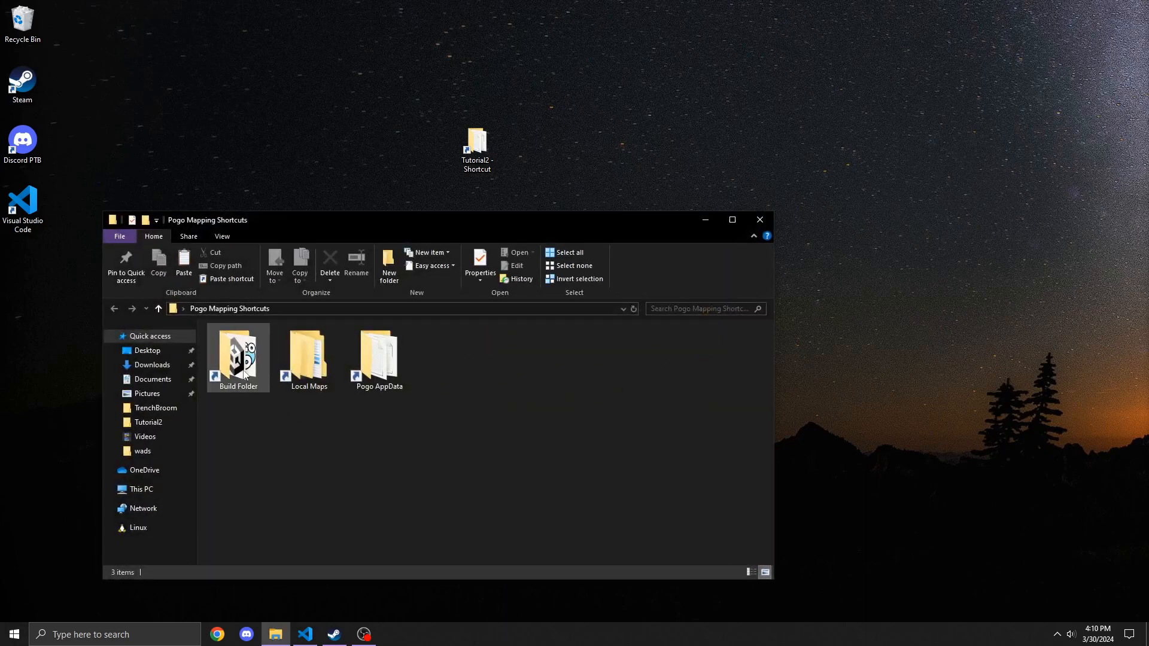
double_click(244, 374)
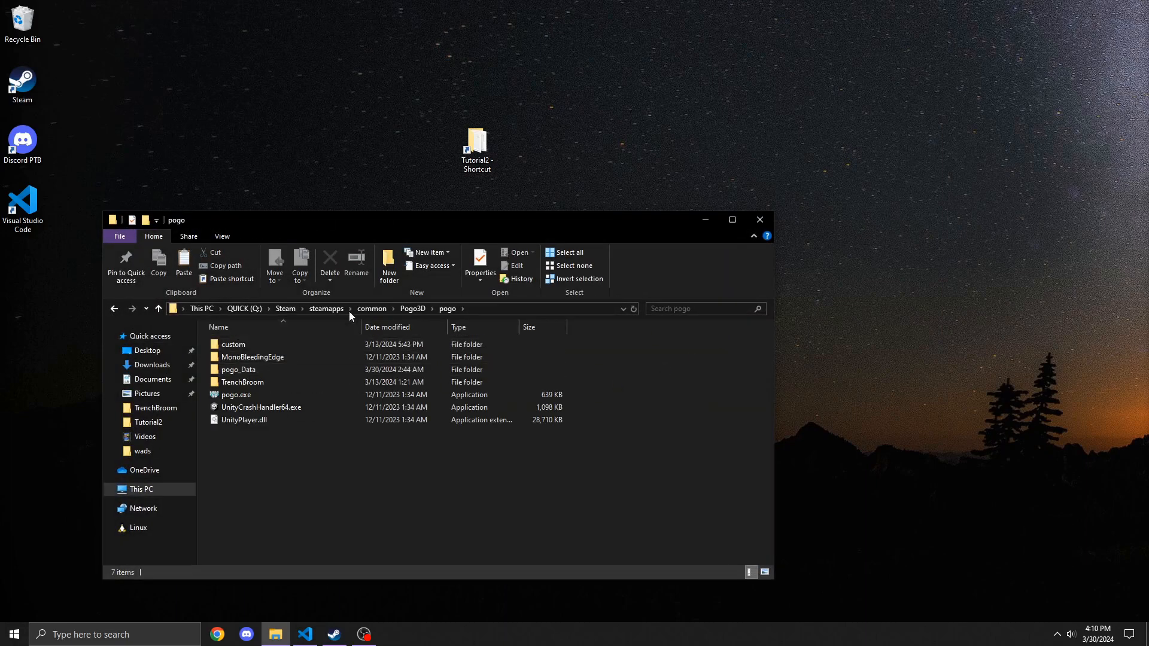
left_click(244, 382)
double_click(243, 381)
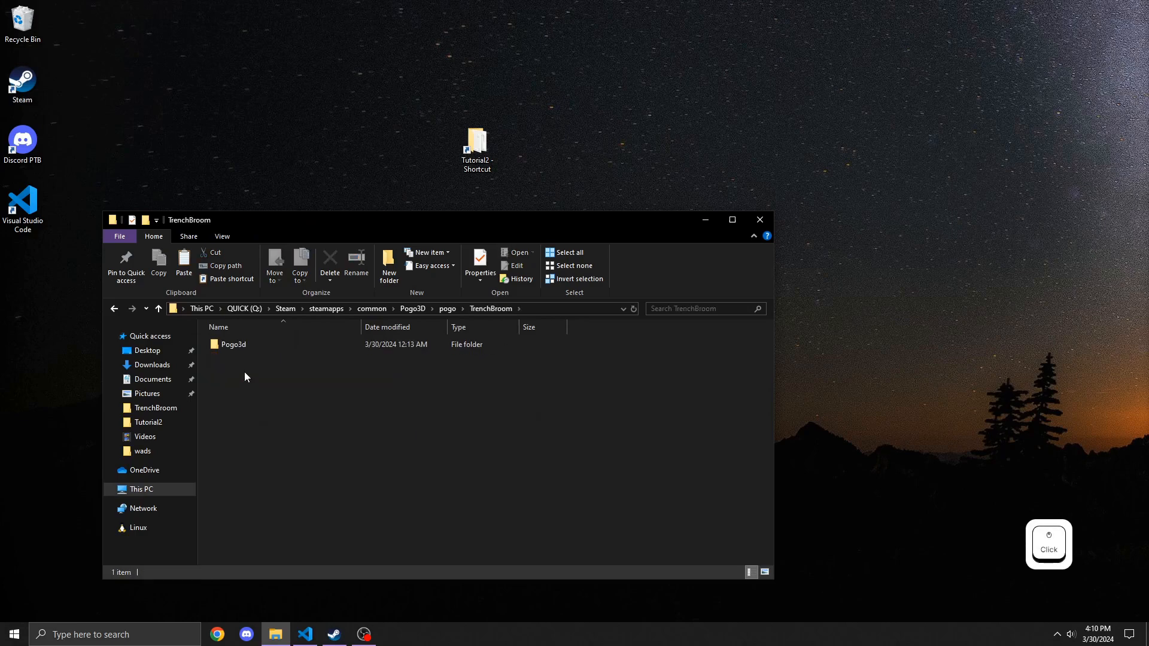
Step: Copy the Pogo3d folder from the game's TrenchBroom folder
left_click(243, 349)
right_click(242, 348)
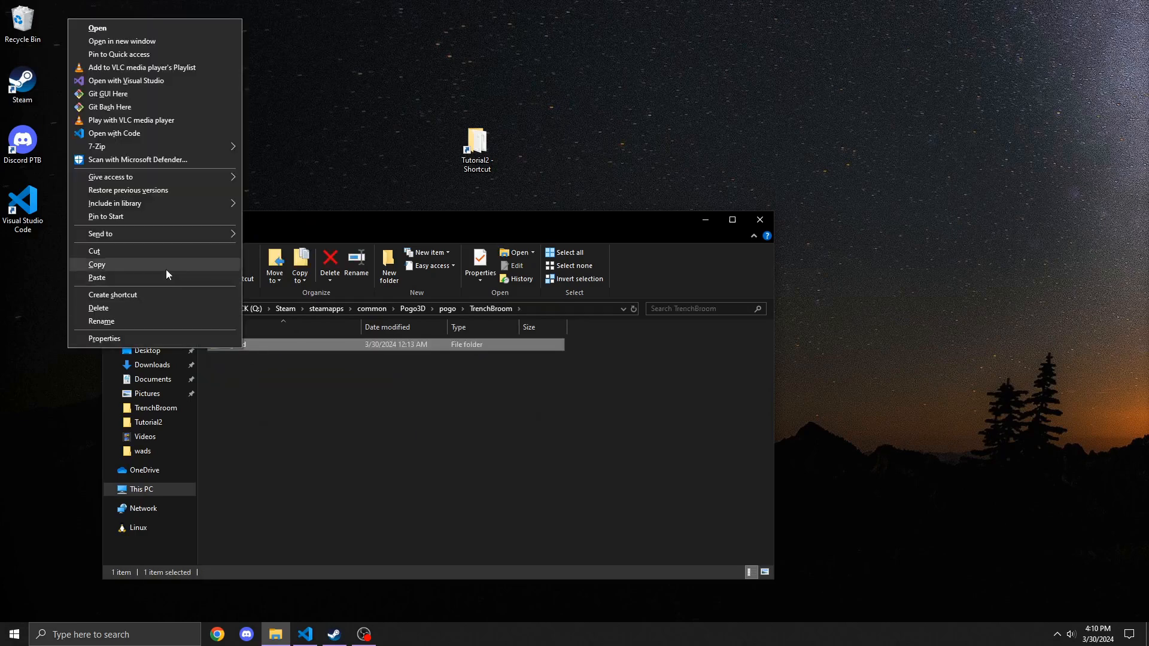
left_click(166, 269)
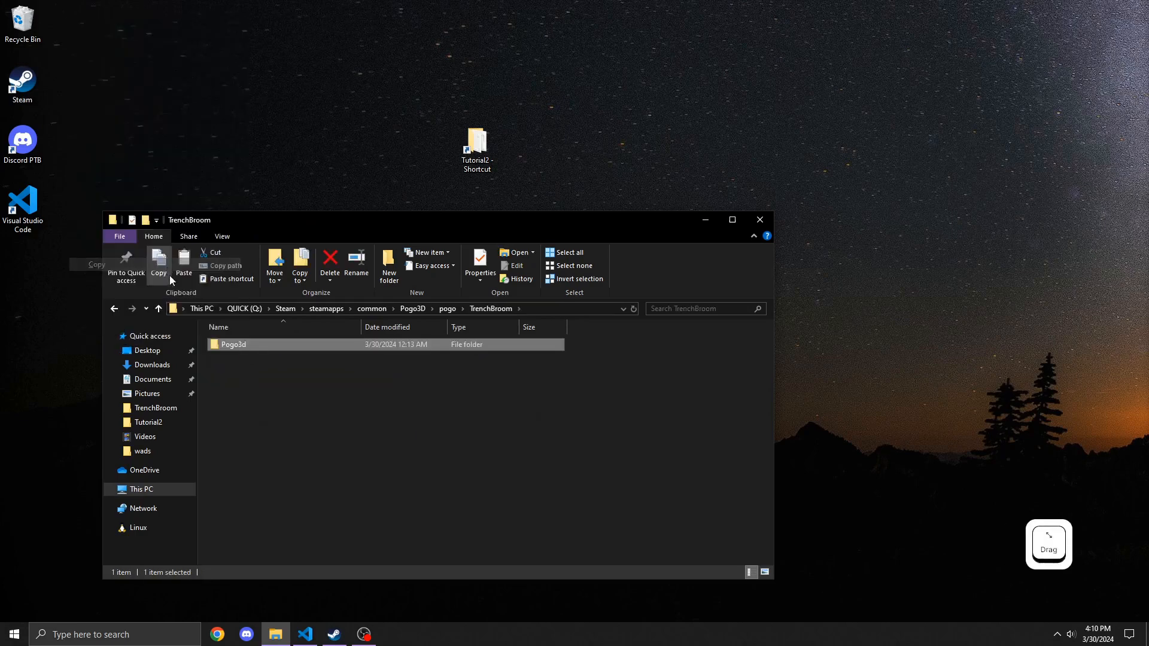
Step: Go to %appdata% and open the games folder inside TrenchBroom
left_click(545, 309)
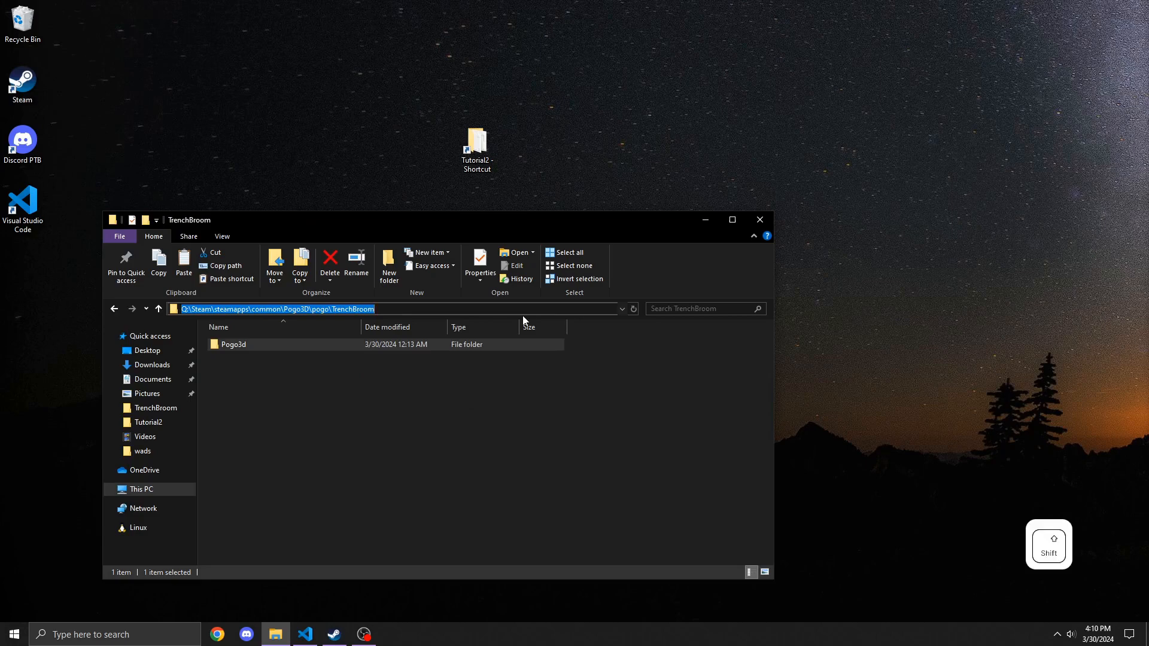
type("%appdata%")
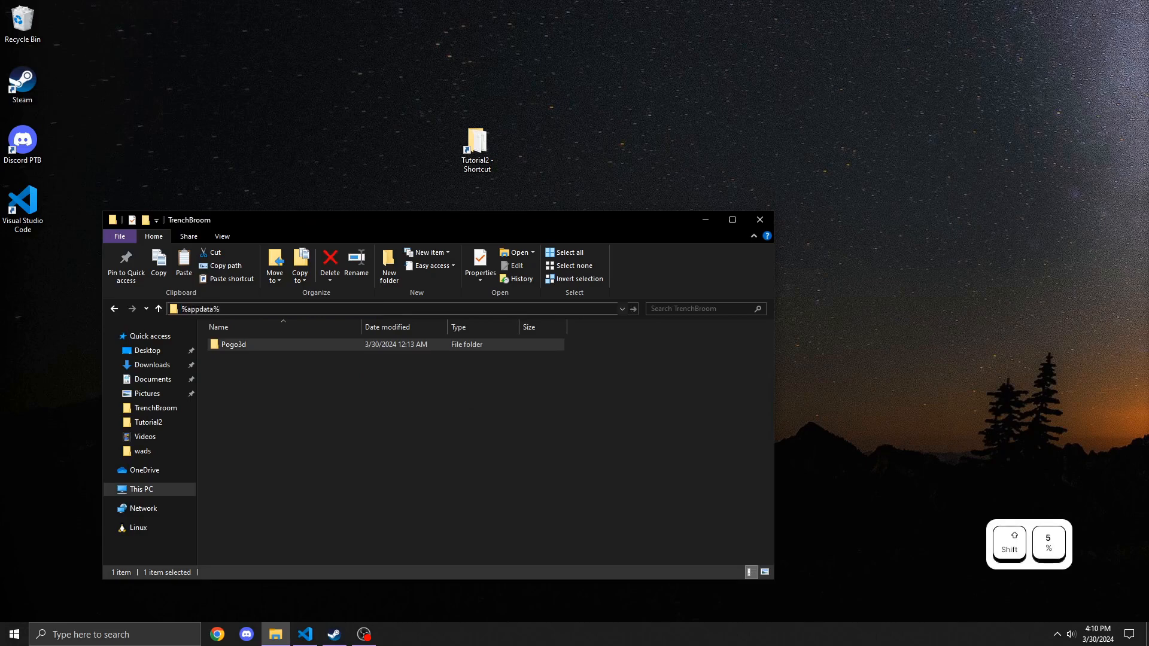
key("Return")
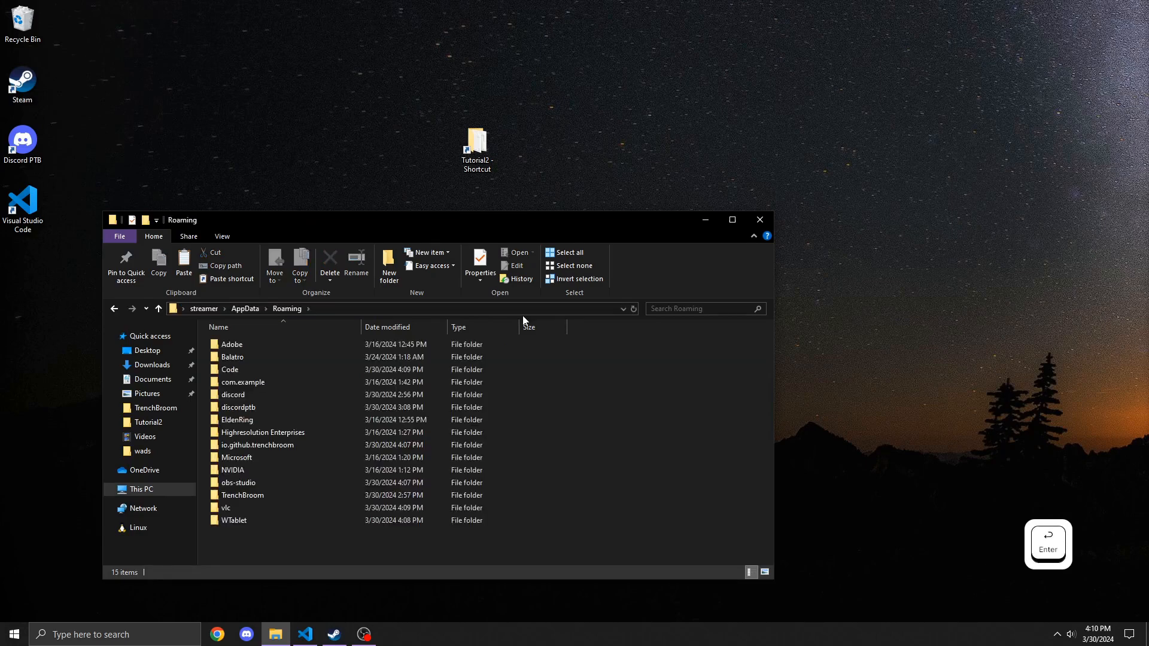
double_click(324, 496)
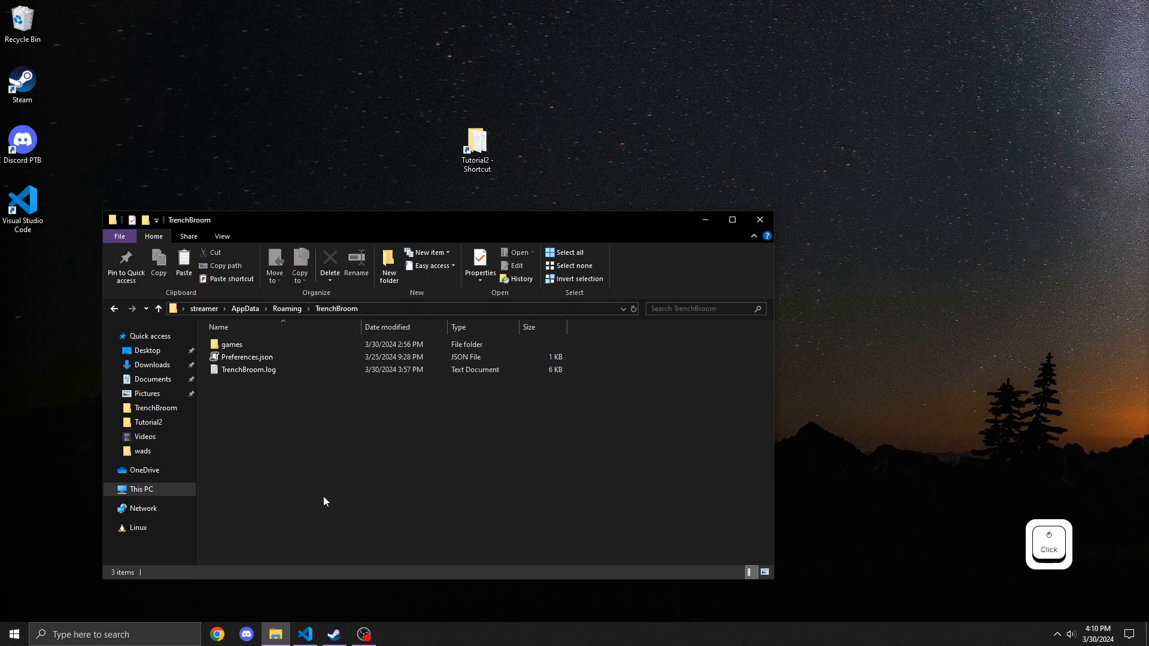
double_click(274, 346)
Step: Delete the existing Pogo3d folder in games and paste the copied one in its place
left_click(276, 349)
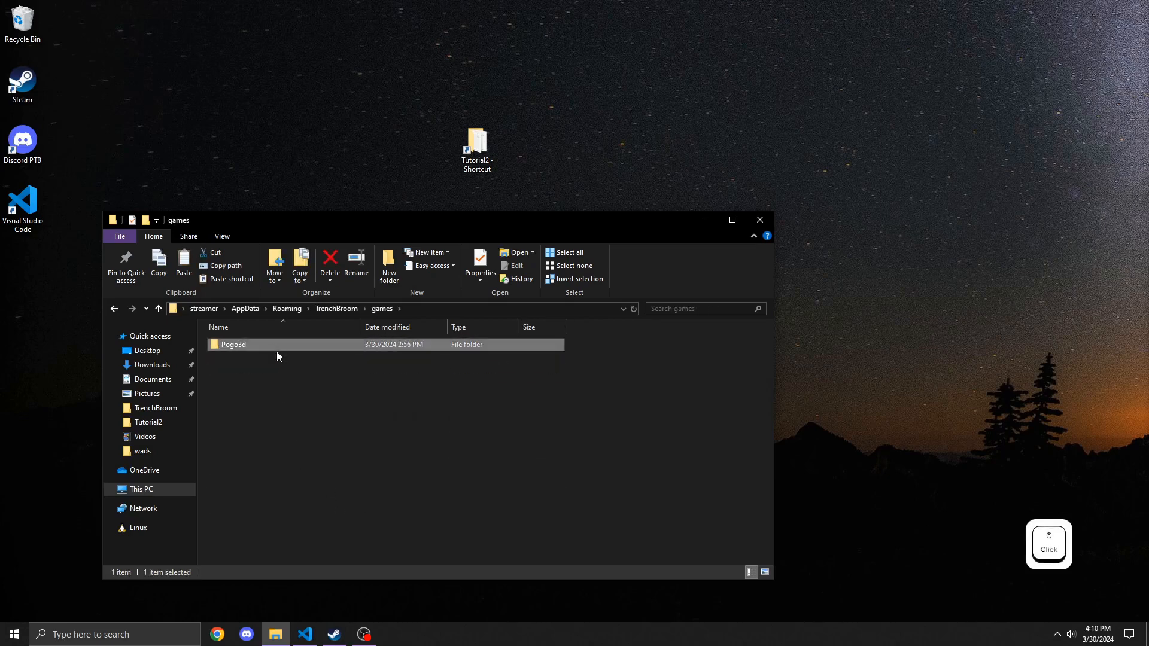
key("Delete")
right_click(276, 351)
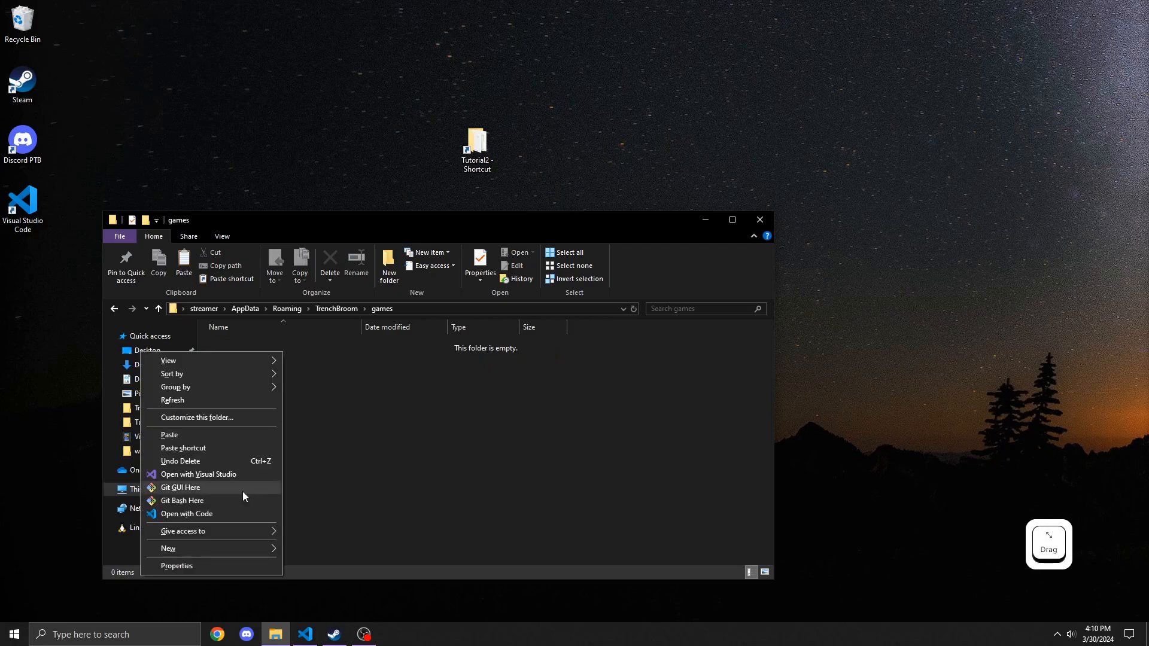
left_click(231, 437)
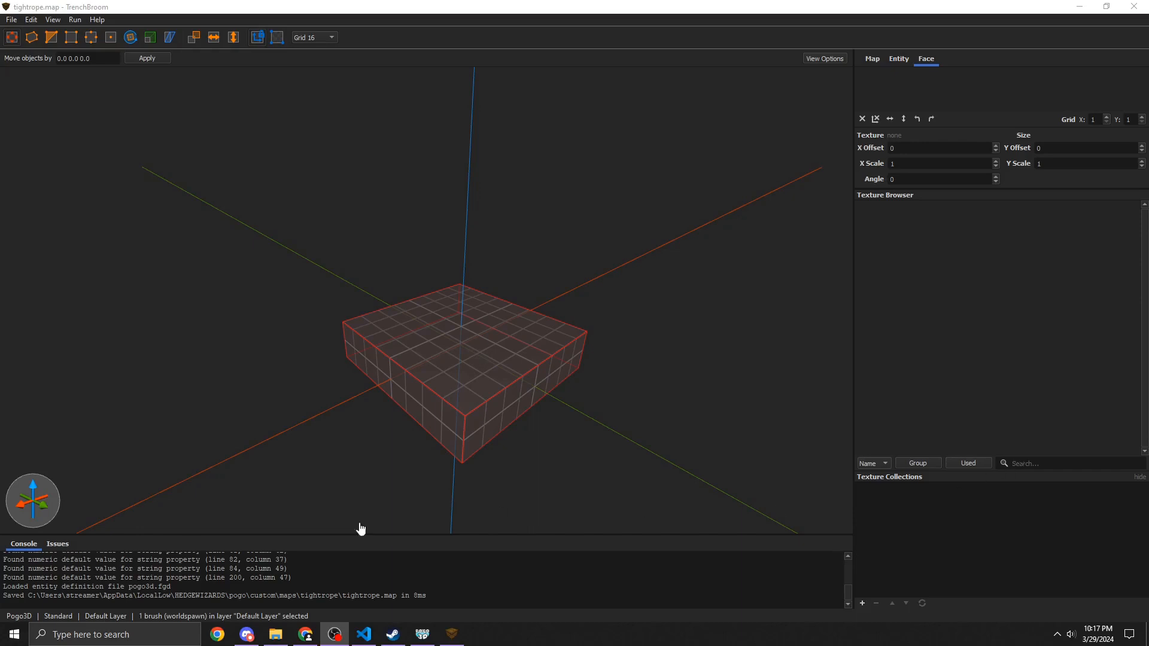
Step: In TrenchBroom, set the grid to 128, lower the brush's top to the origin plane and extend its bottom to a 128-unit height
left_click(319, 41)
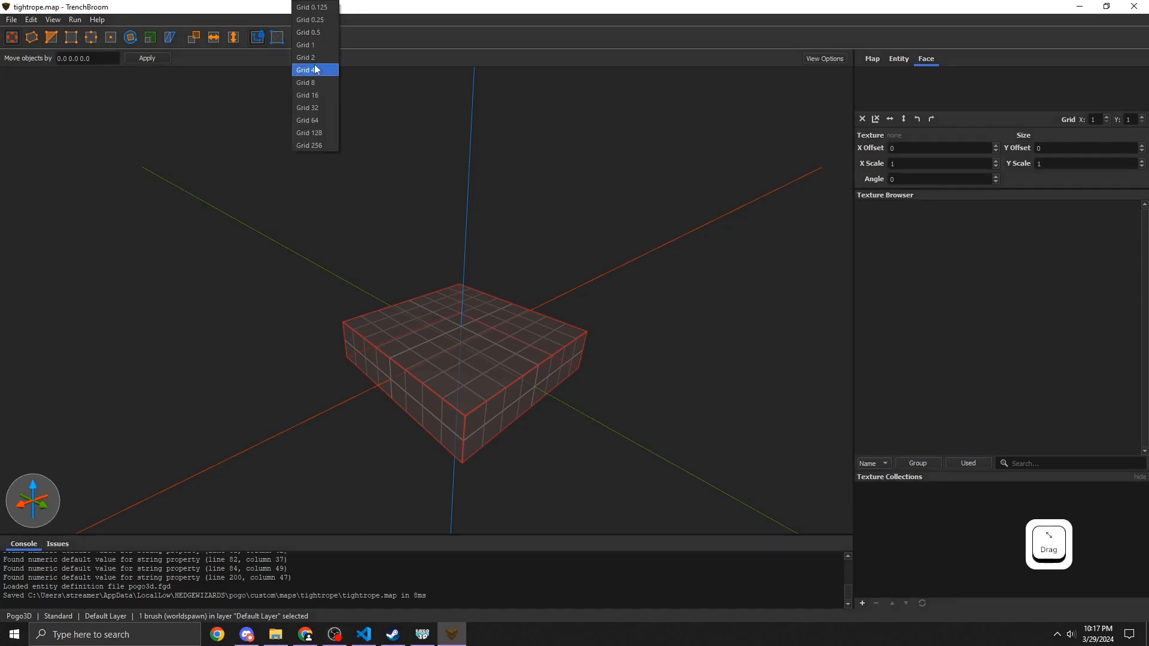
left_click(311, 132)
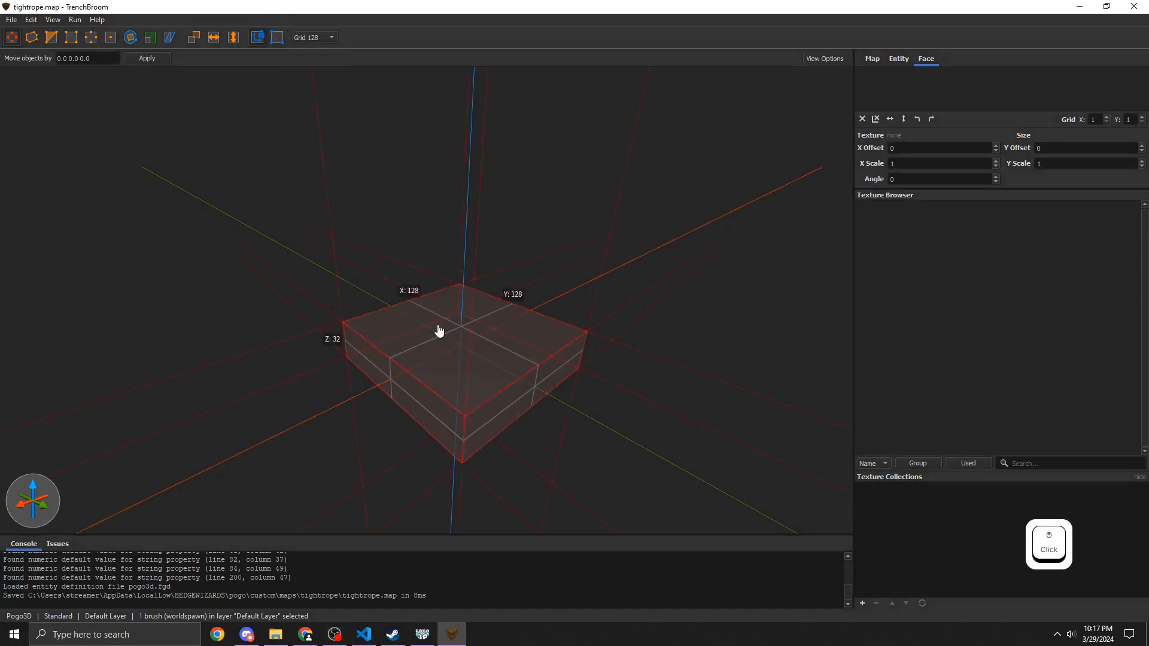
left_click(462, 354)
left_click_drag(461, 350, 462, 341, "shift")
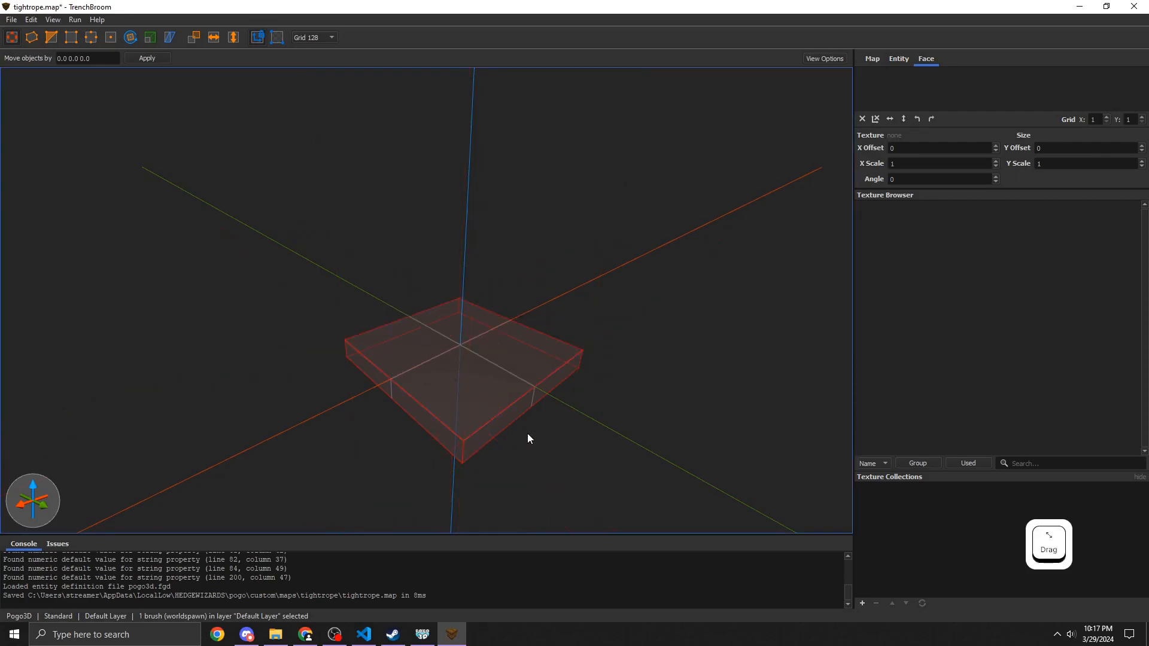
left_click_drag(527, 433, 539, 472, "shift")
Step: Extend the brush's side faces outward until it measures 256 by 256 units in X and Y
right_click_drag(543, 482, 552, 485)
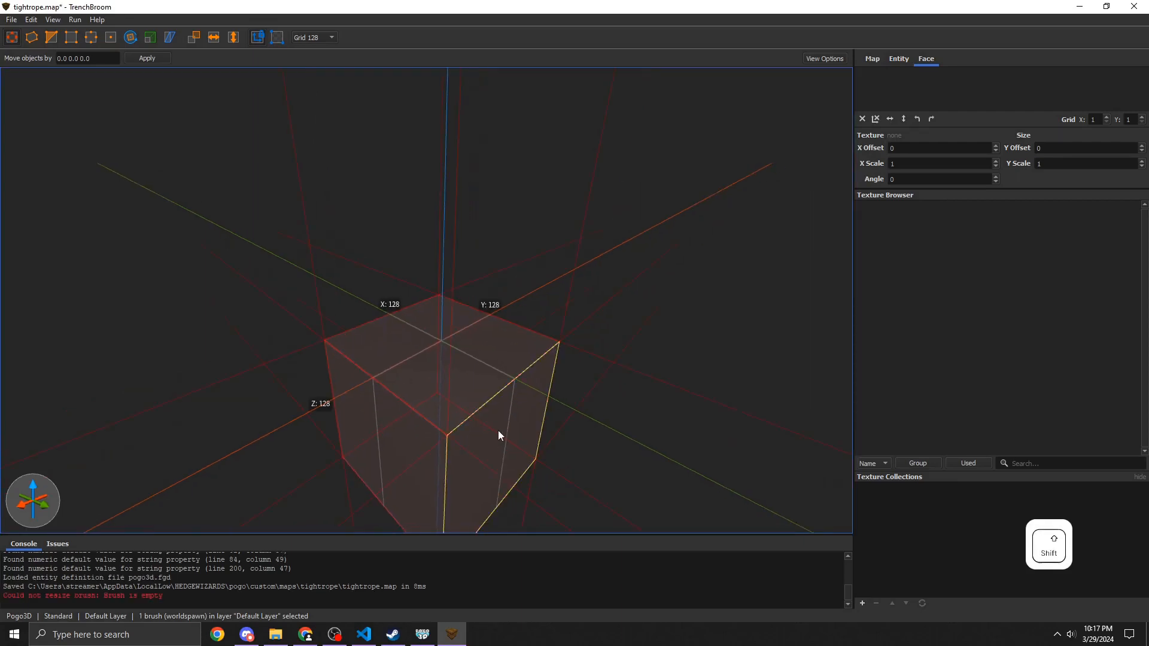
left_click_drag(498, 430, 557, 443, "shift")
left_click_drag(543, 328, 568, 315, "shift")
left_click_drag(362, 316, 313, 304, "shift")
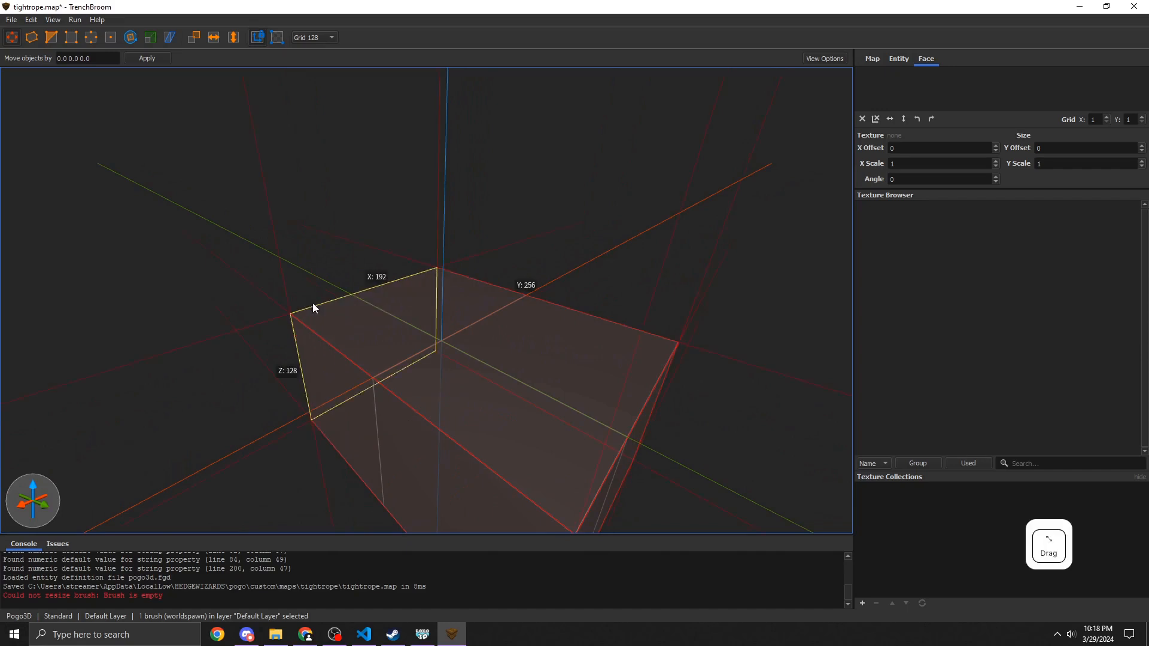
left_click_drag(322, 385, 271, 425, "shift")
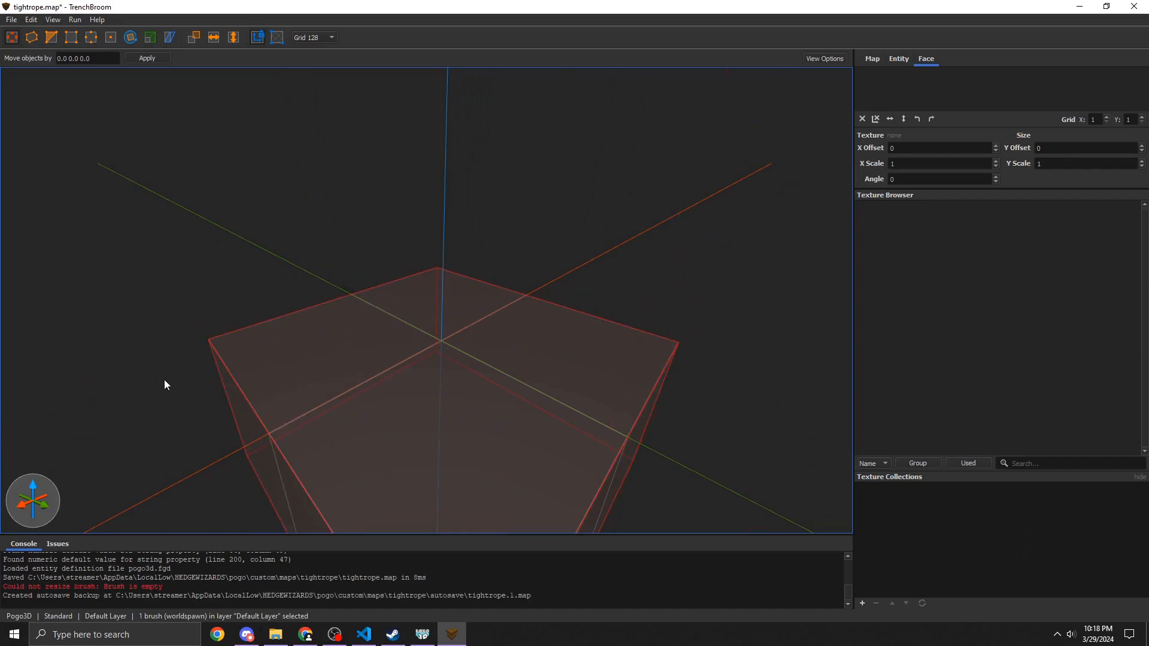
Step: Set the grid size to 64
key("d")
mouse_move(387, 384)
right_mouse_down()
mouse_move(410, 377)
mouse_move(364, 376)
right_mouse_up()
key("s")
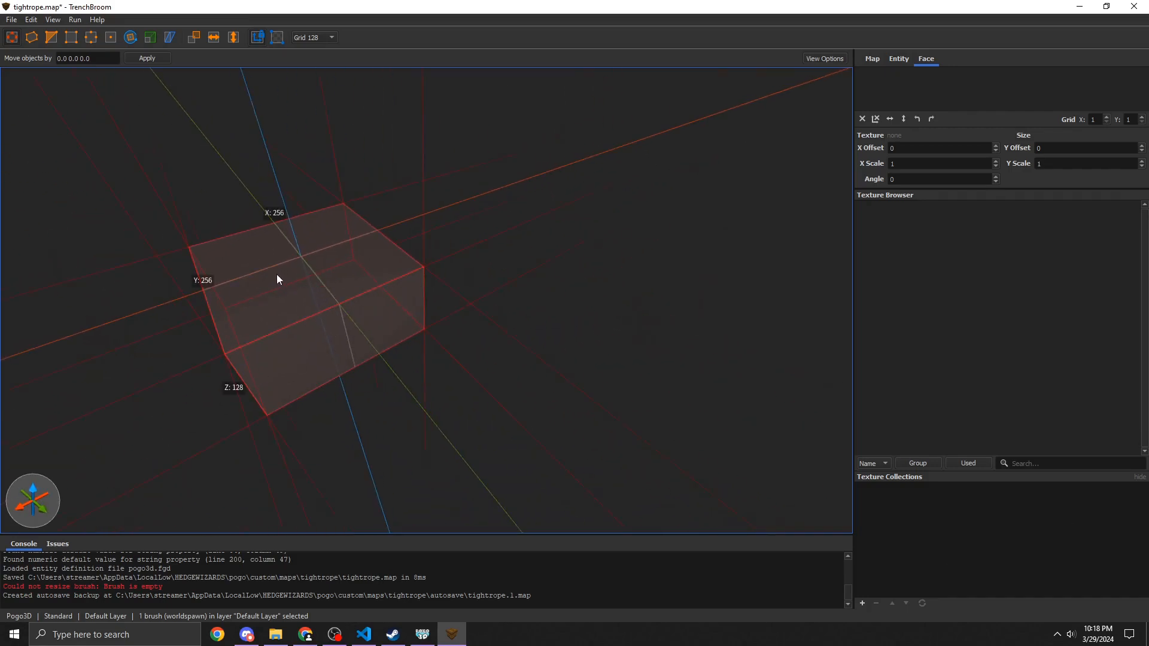
key("6")
key("7")
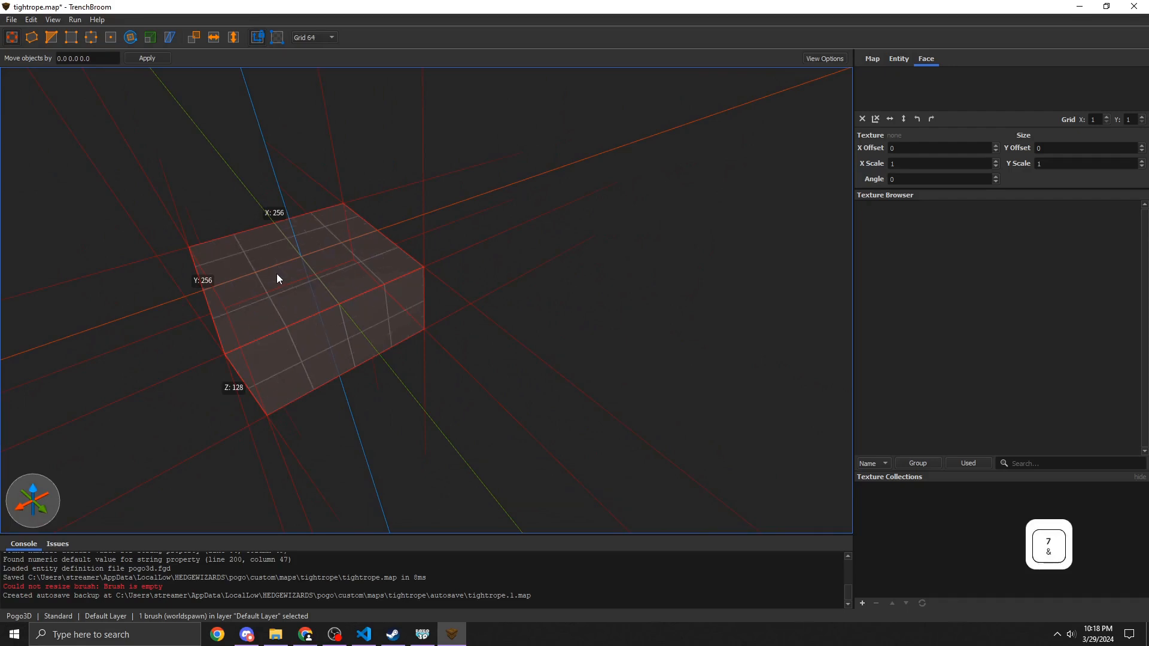
Step: Try several grid sizes between 16 and 256 on the brush and return the grid to 64
mouse_move(182, 281)
right_mouse_down()
mouse_move(174, 242)
mouse_move(189, 249)
right_mouse_up()
key("a")
key("w")
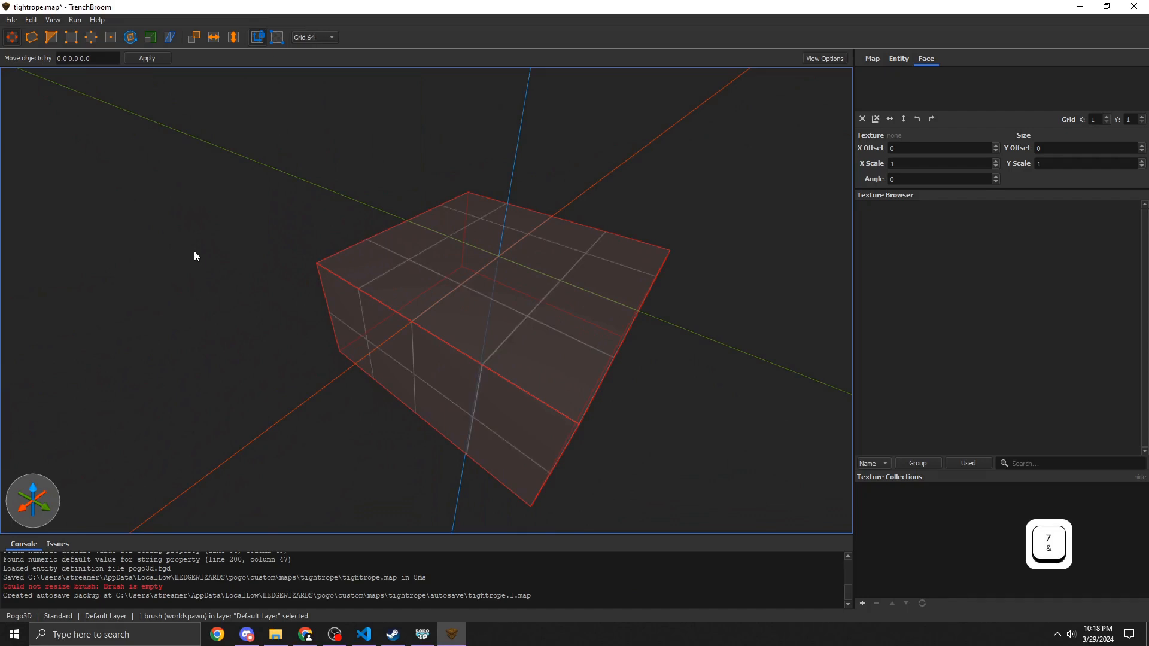
key("5")
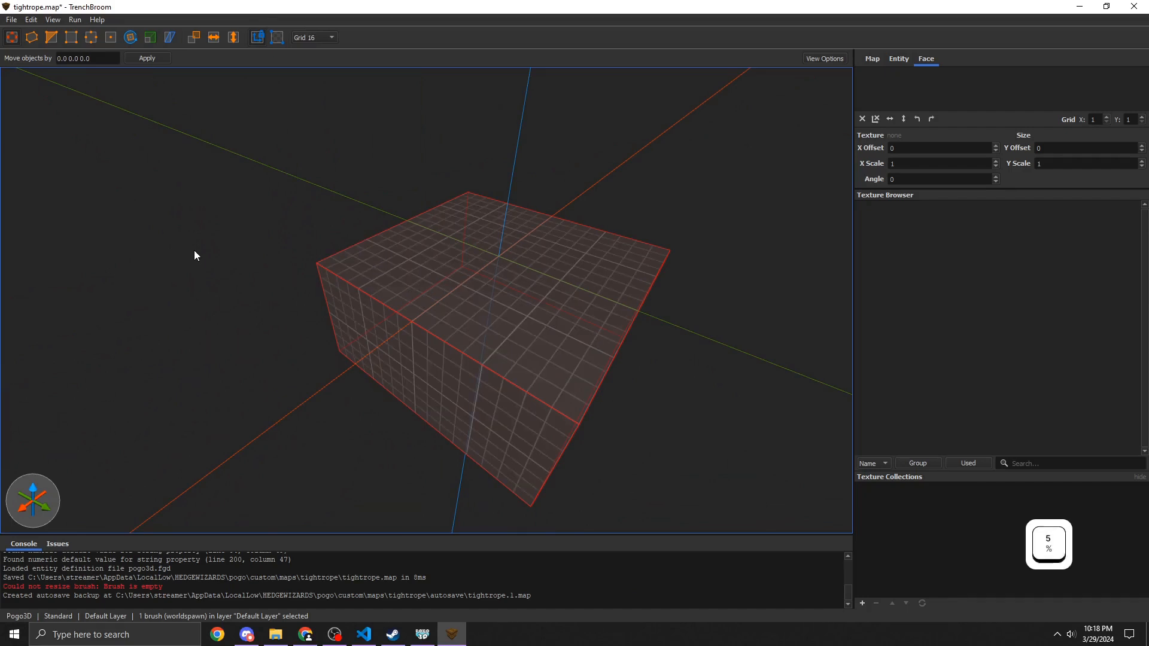
key("6")
key("7")
key("8")
key("9")
key("7")
key("5")
key("6")
key("7")
key("8")
key("7")
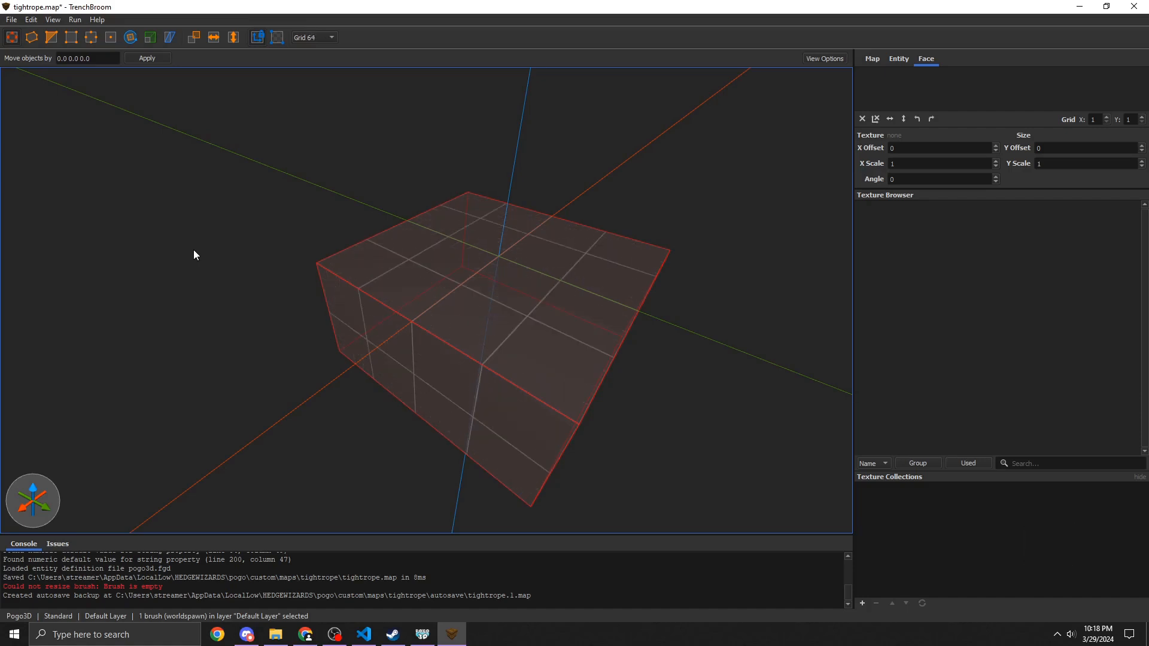
Step: Raise the brush's bottom face to reduce its height to 64 units
mouse_move(194, 256)
right_mouse_down()
mouse_move(344, 320)
mouse_move(273, 331)
mouse_move(539, 328)
mouse_move(236, 417)
right_mouse_up()
key("d")
key("s")
key("shift")
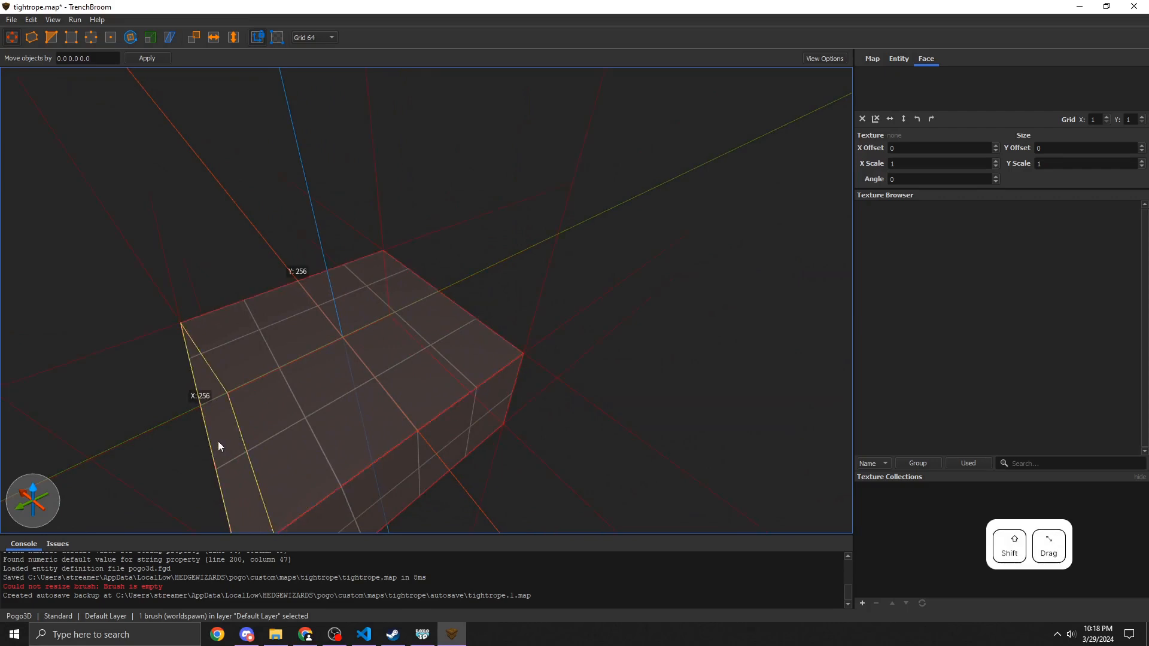
left_click_drag(217, 441, 200, 436, "shift")
right_click_drag(200, 436, 171, 426)
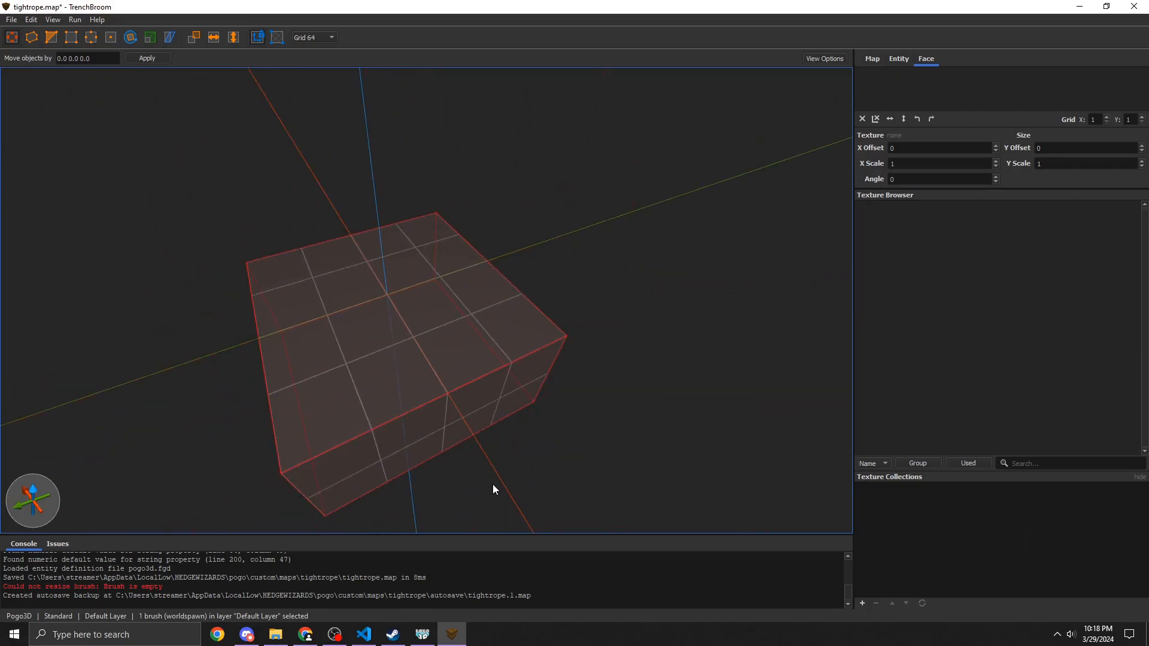
mouse_move(493, 489)
left_mouse_down("shift")
mouse_move(462, 454)
mouse_move(437, 375)
left_mouse_up("shift")
mouse_move(388, 413)
right_mouse_down()
mouse_move(429, 360)
mouse_move(475, 371)
right_mouse_up()
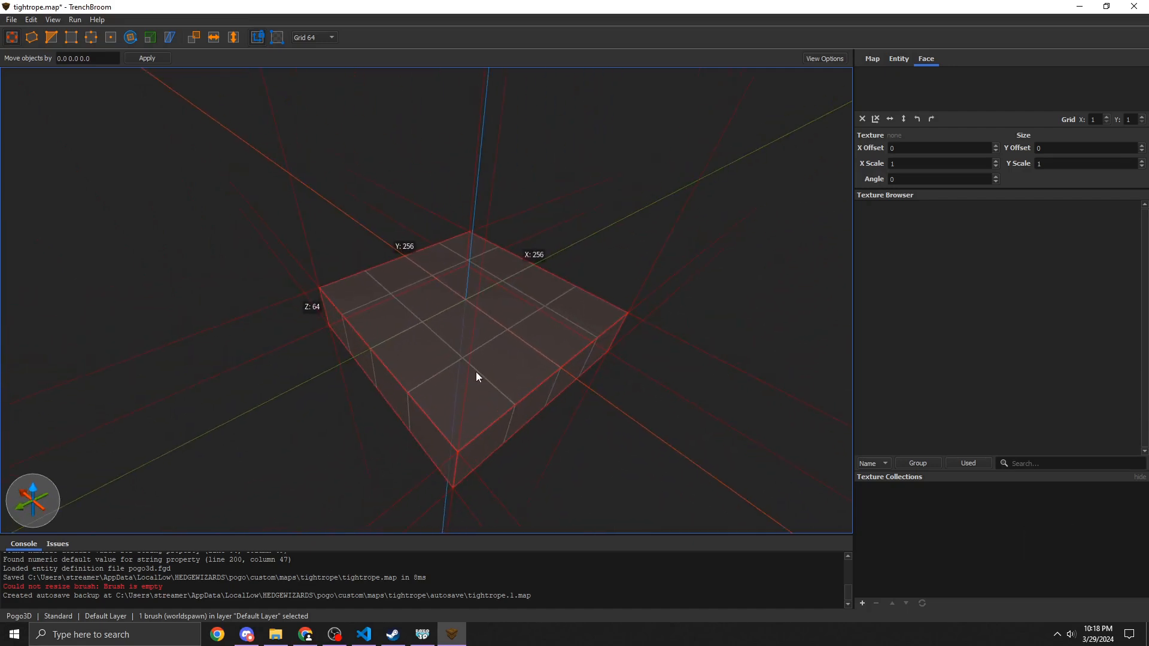
Step: Load pogostock.wad from the wads folder as a texture collection
left_click(863, 605)
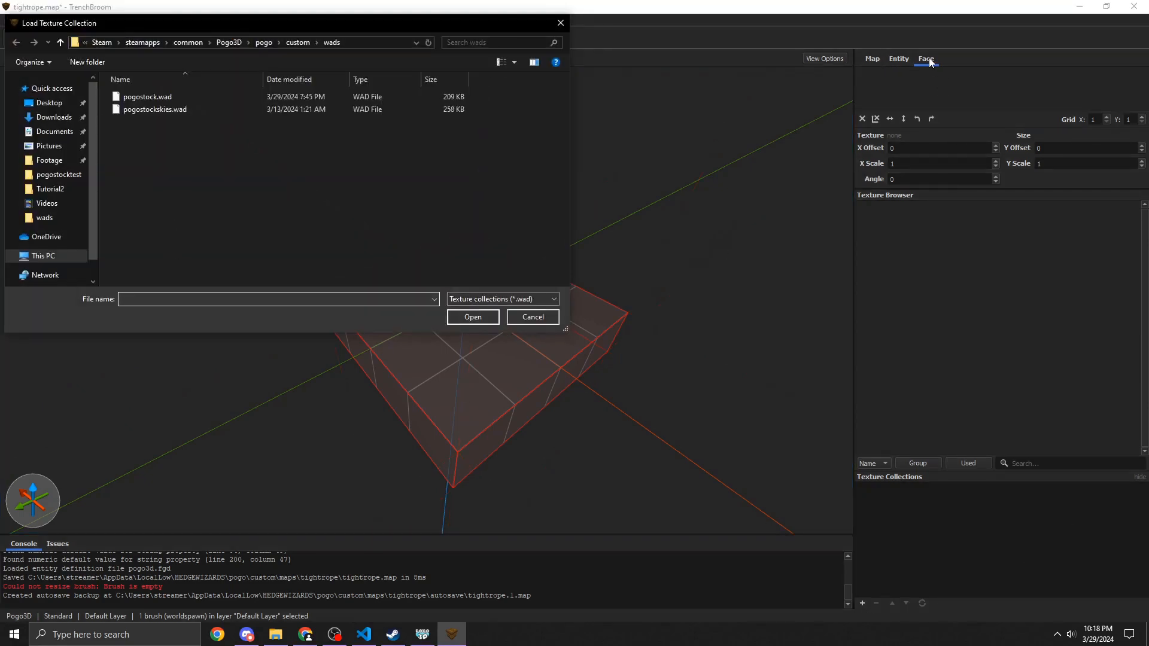
double_click(148, 97)
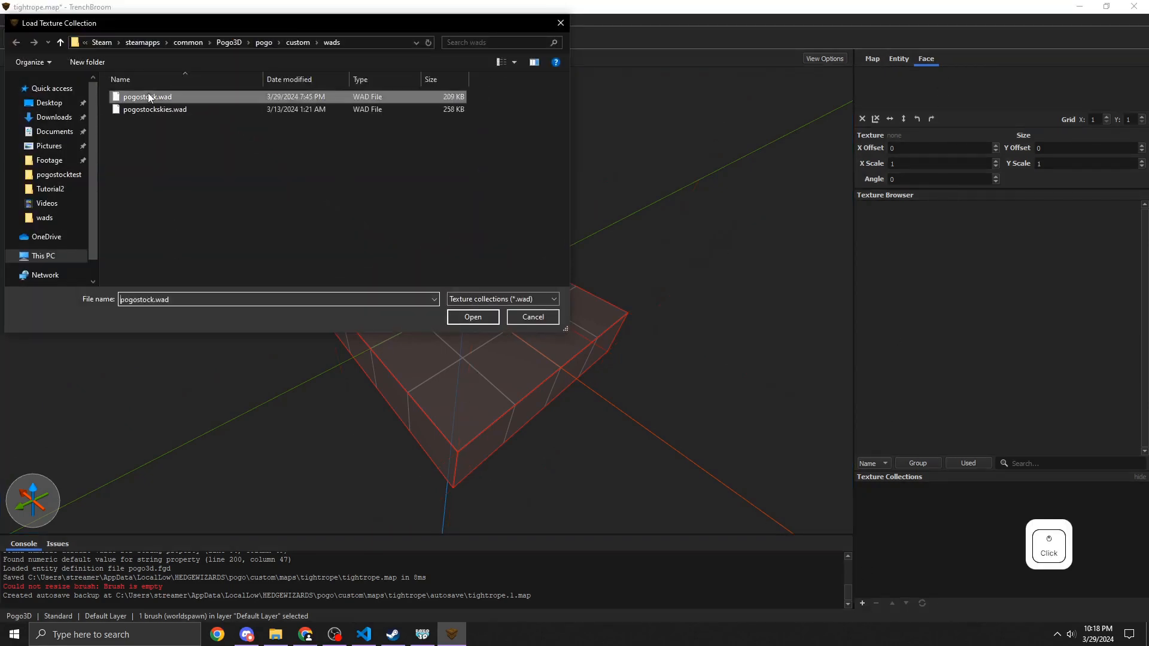
left_click(604, 383)
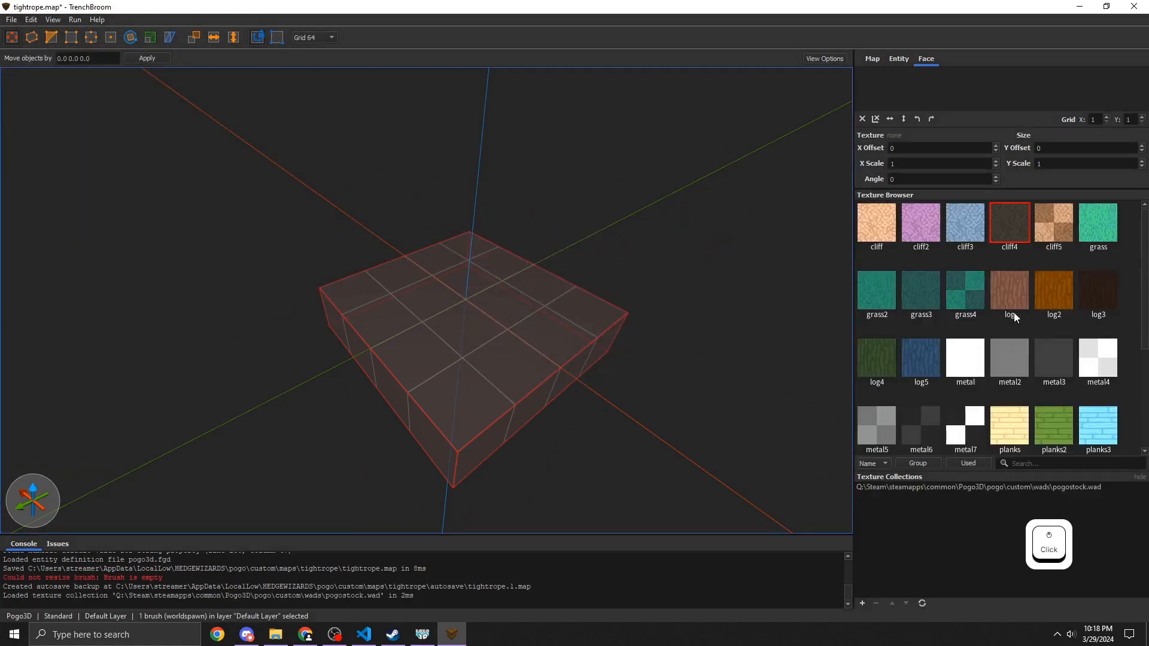
Step: Apply the grass4 texture to the whole platform brush and deselect it
left_click(967, 293)
key("w")
mouse_move(495, 352)
right_mouse_down()
mouse_move(487, 338)
mouse_move(323, 317)
mouse_move(330, 339)
right_mouse_up()
key("s")
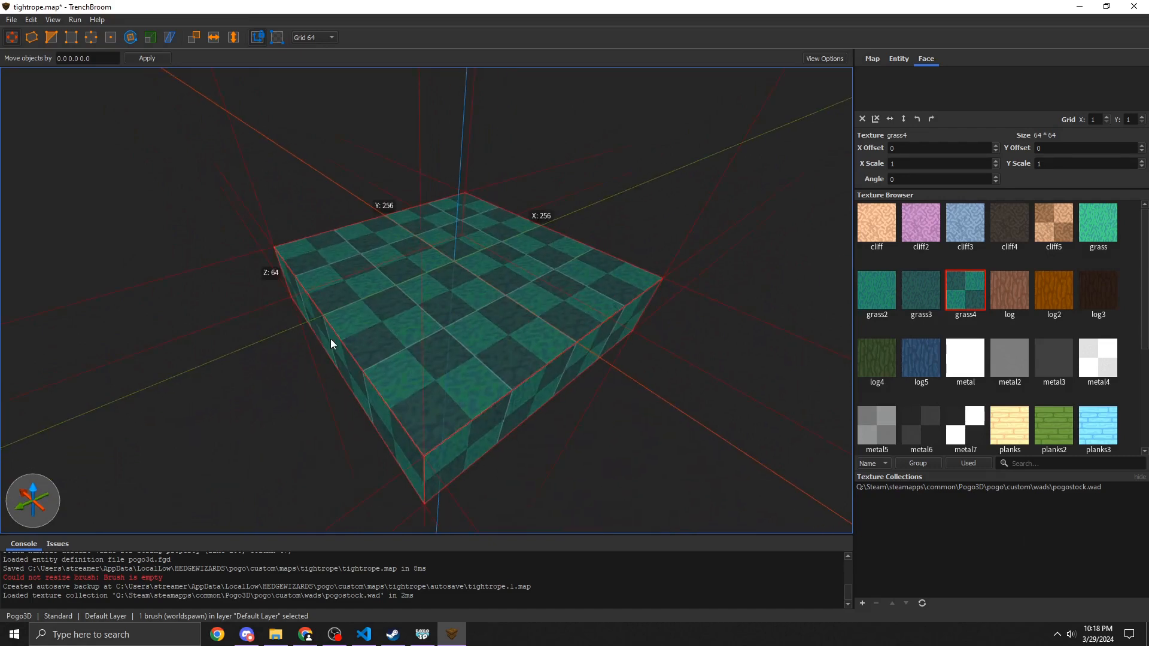
key("Escape")
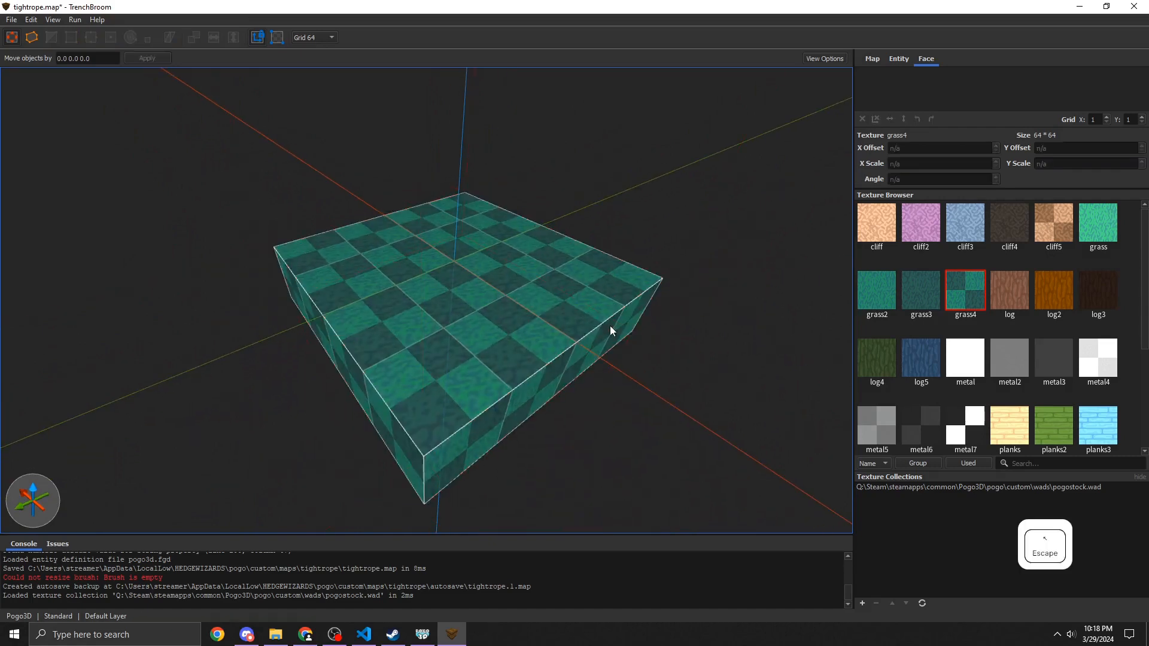
Step: Draw a brush of 128 by 64 by 64 units on top of the platform and apply the tool_check texture to it
left_click_drag(418, 236, 506, 271)
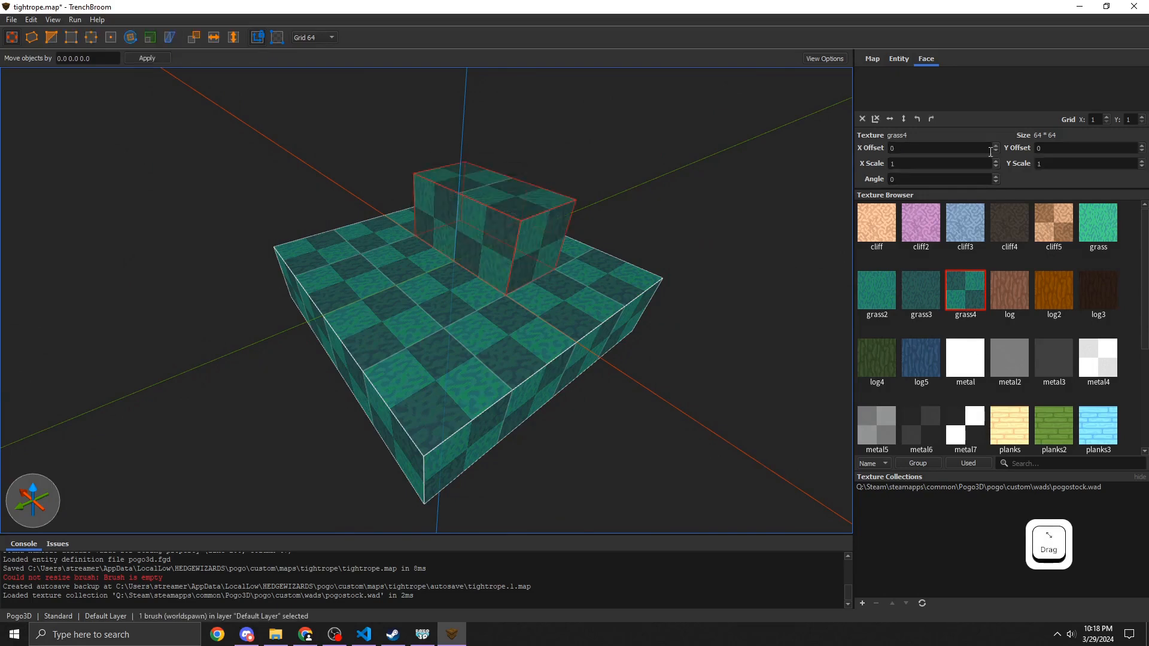
scroll(998, 363, "down", 3)
left_click(974, 323)
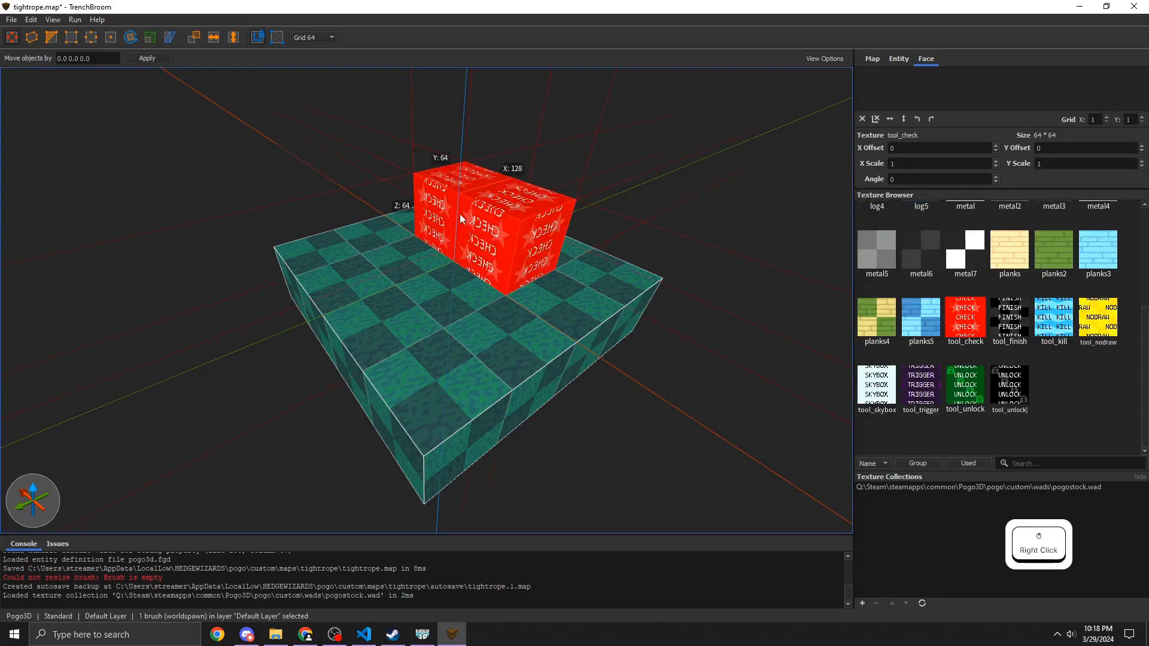
Step: Turn the selected tool_check brush into a trigger checkpoint brush entity
right_click(459, 214)
left_click(619, 432)
mouse_move(685, 447)
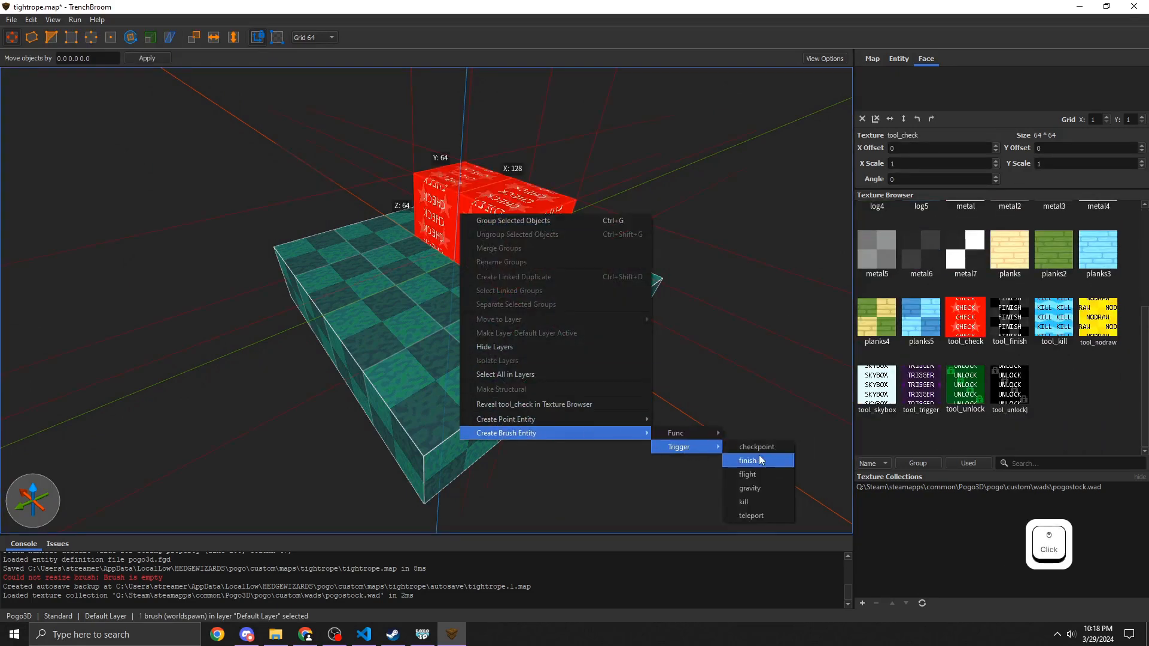
left_click(764, 453)
Step: Place an info_player_respawn entity on the platform in front of the checkpoint, at origin 16 48 0
mouse_move(519, 209)
right_mouse_down()
mouse_move(523, 144)
mouse_move(462, 174)
mouse_move(465, 204)
right_mouse_up()
key("w")
key("a")
key("s")
key("d")
left_click(903, 62)
left_click_drag(943, 280, 414, 289)
key("w")
key("a")
right_click_drag(413, 285, 357, 271)
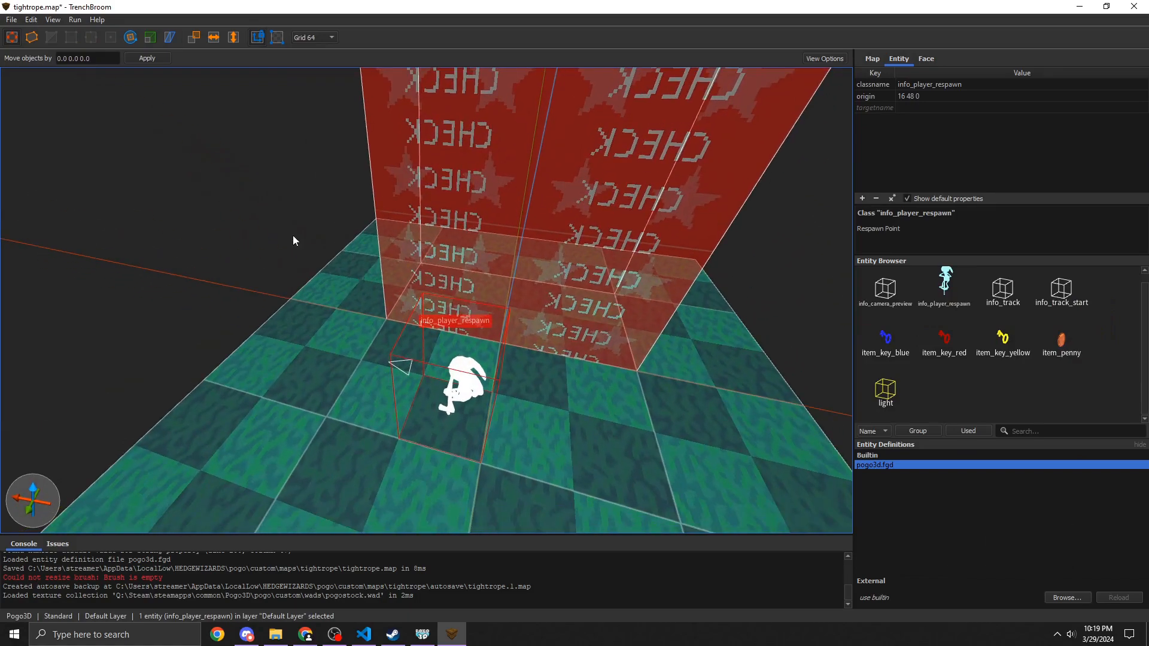
Step: Set the grid to 16, move the respawn point to origin 0 48 0 and rotate it to angle 90
key("5")
left_click_drag(455, 414, 494, 419)
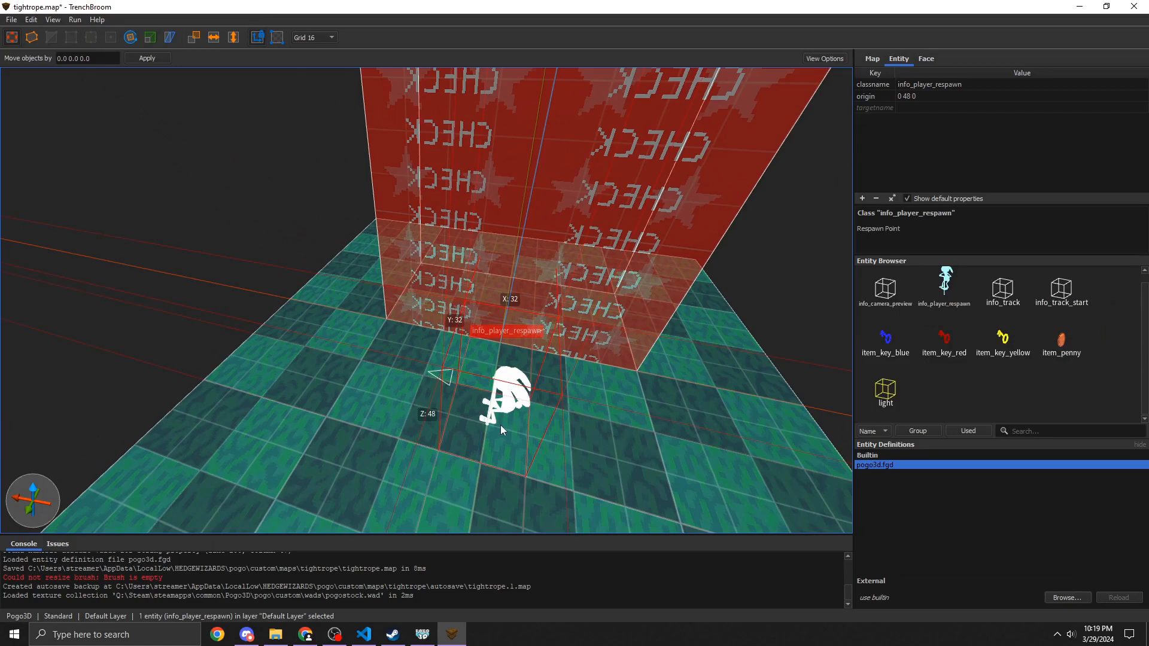
key("alt")
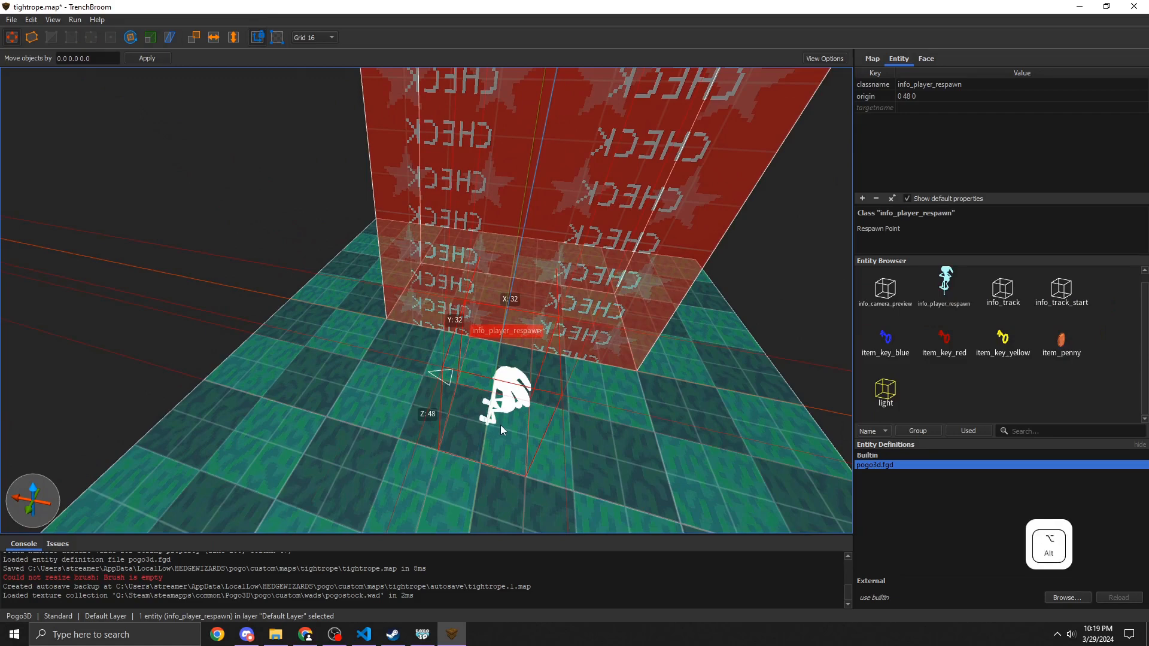
key("alt+Right")
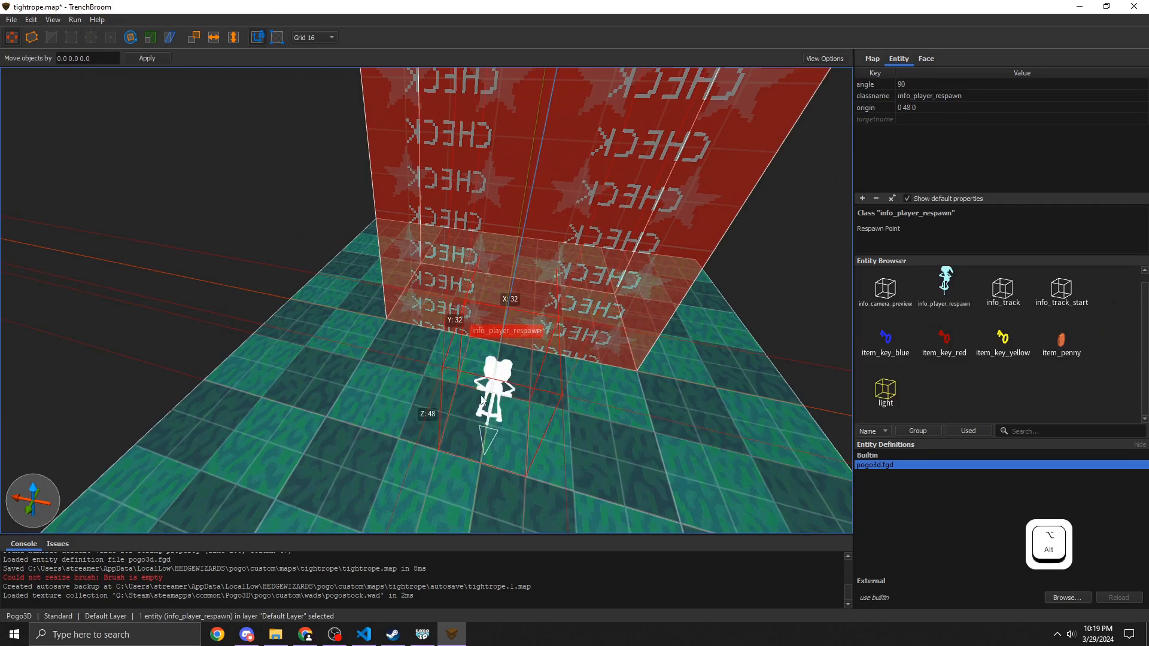
Step: Set the respawn point's targetname to main1
key("d")
right_click_drag(500, 425, 416, 377)
key("w")
key("s")
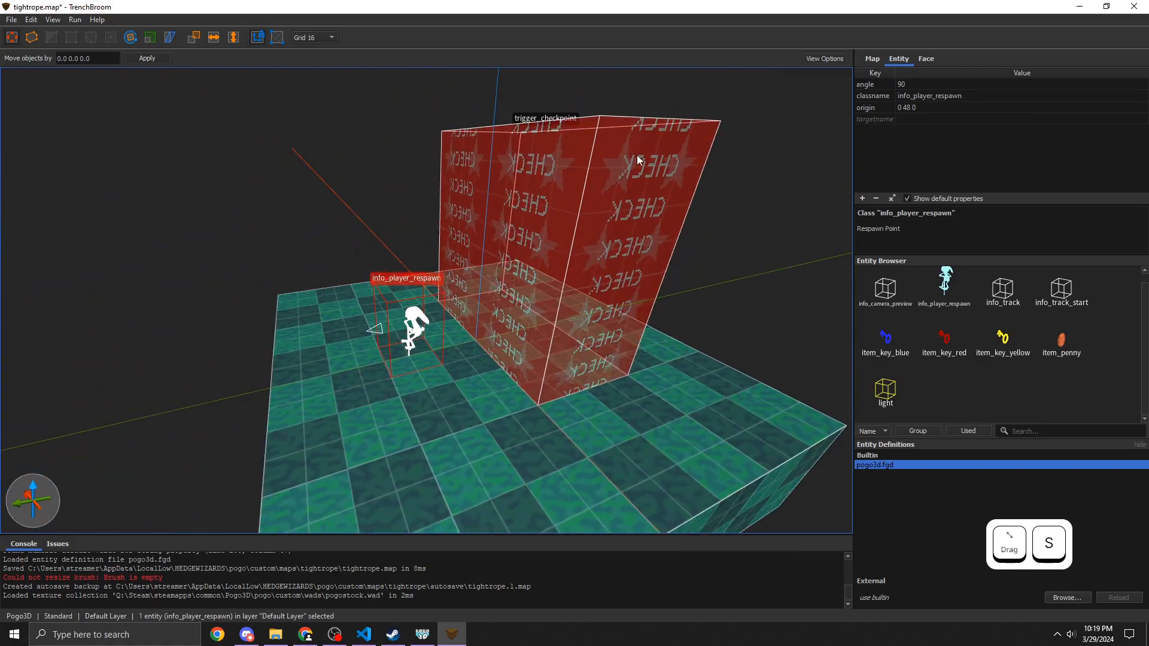
left_click(923, 118)
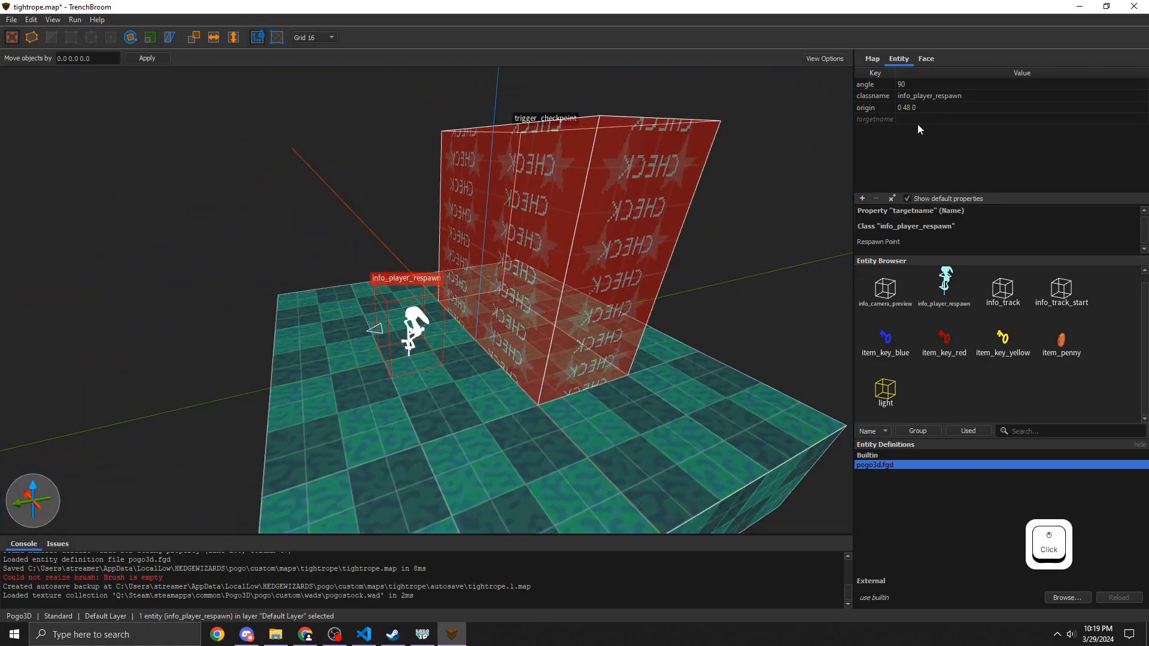
type("main1")
key("Return")
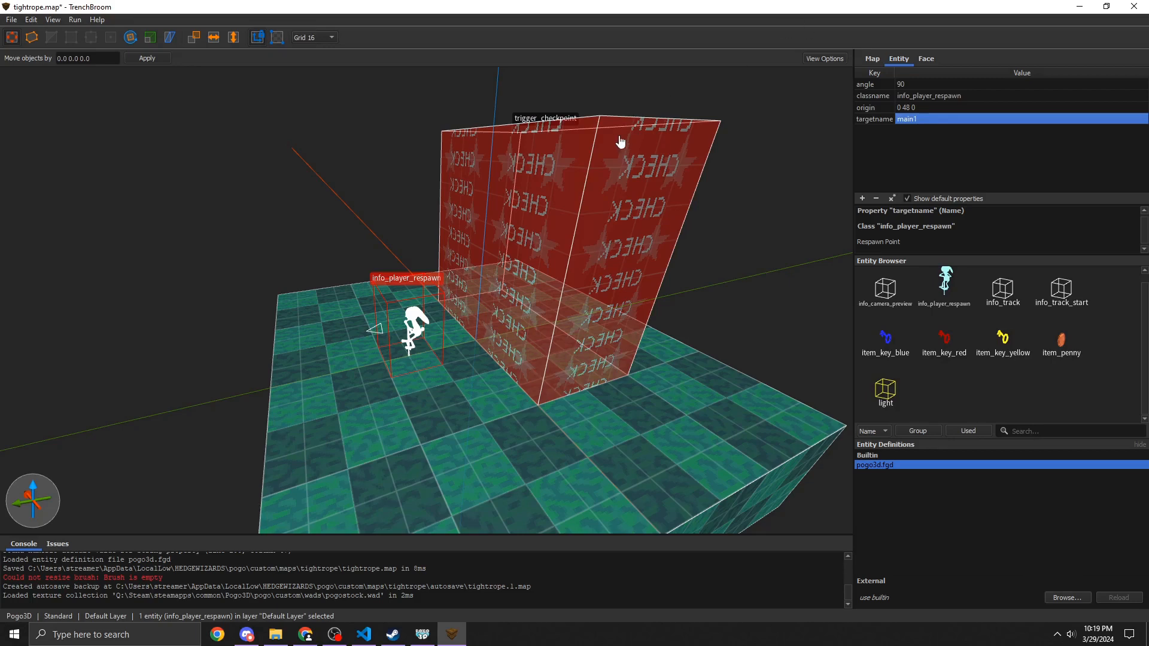
Step: Select the trigger_checkpoint brush and set its target to main1
left_click(568, 135)
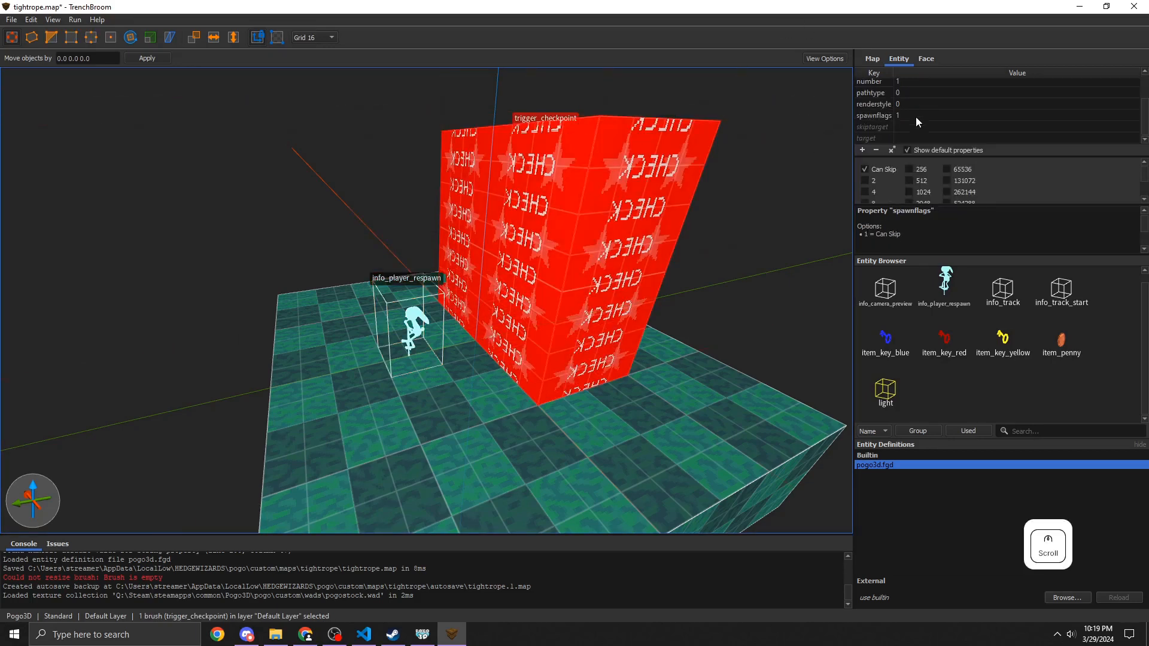
left_click(905, 141)
scroll(914, 139, "down", 1)
left_click(913, 138)
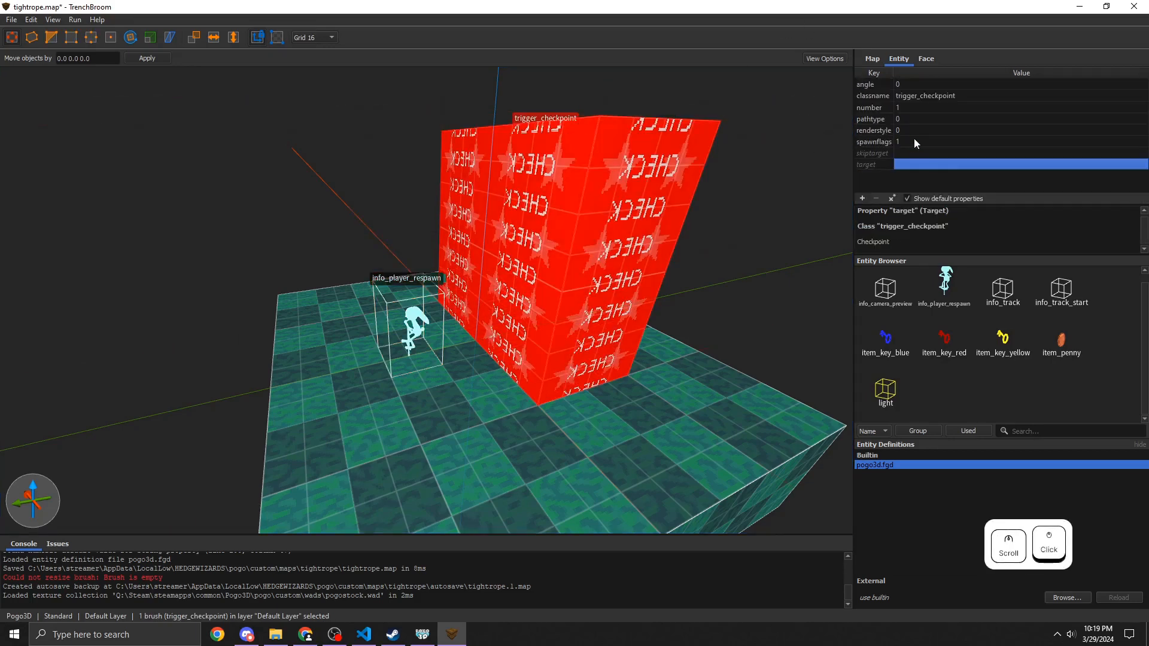
left_click(896, 162)
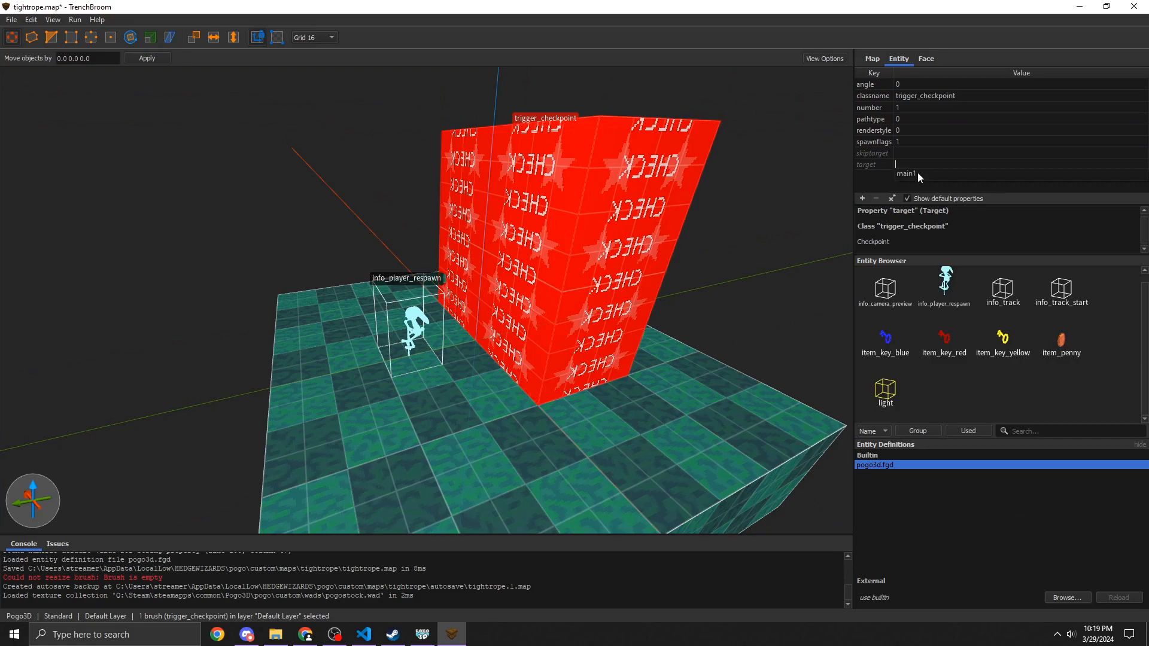
left_click(917, 172)
Step: Move the respawn point inside the checkpoint volume, to origin 0 -32 32
right_click_drag(455, 326, 452, 318)
key("w")
left_click(440, 362)
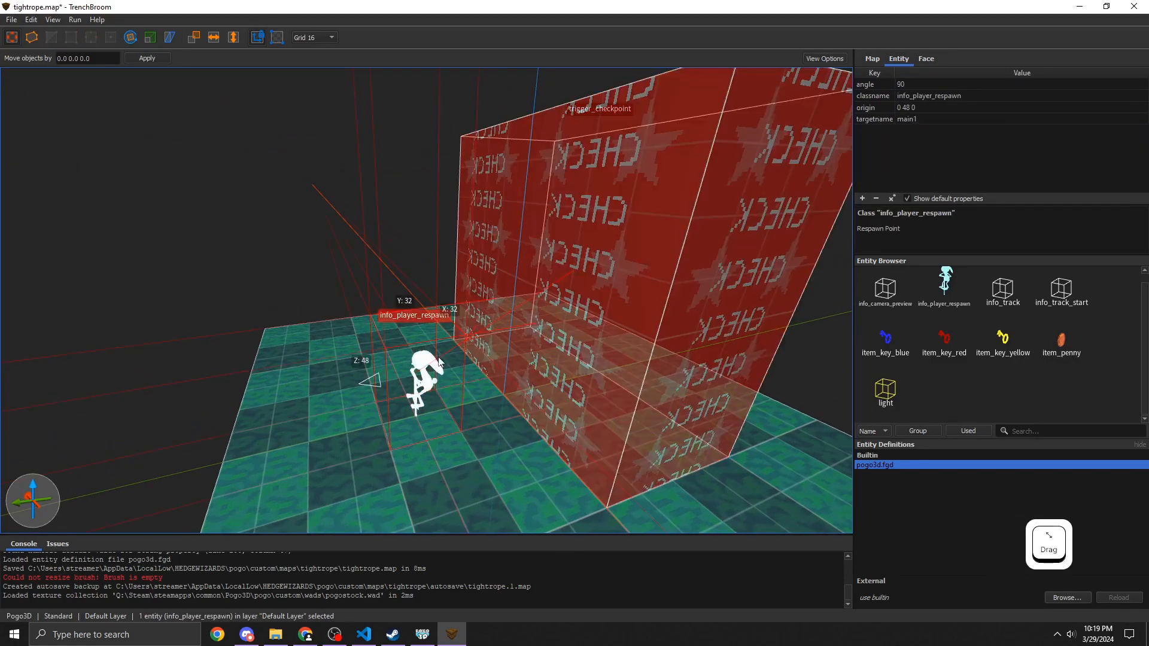
left_click_drag(421, 405, 568, 299, "alt")
key("d")
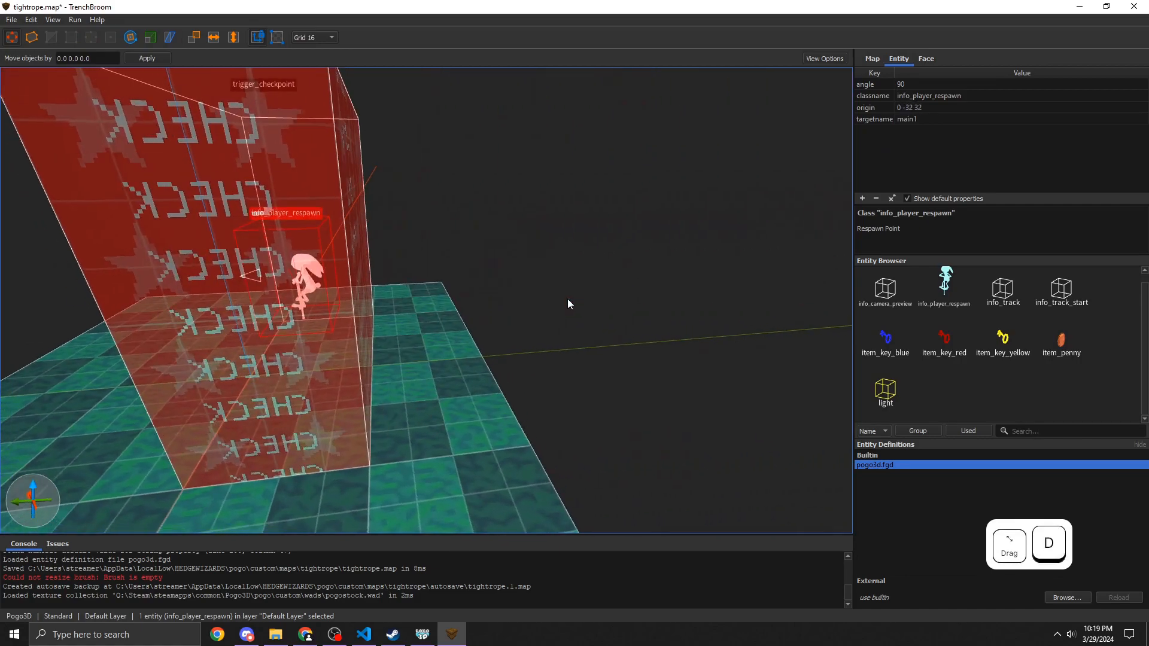
key("a")
key("w")
right_click_drag(567, 299, 595, 304)
key("s")
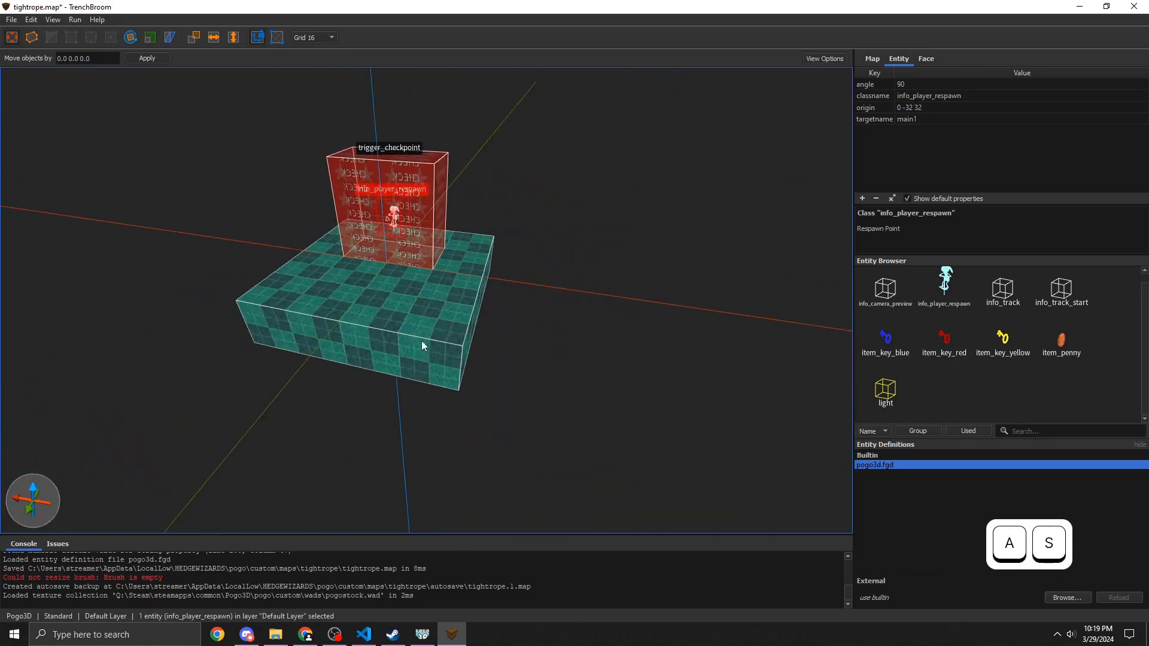
Step: Set the grid to 64 and extrude a new 256 by 64 by 64 brush from the platform's back face behind the checkpoint
left_click(421, 339)
mouse_move(421, 340)
right_mouse_down()
mouse_move(385, 327)
mouse_move(388, 310)
right_mouse_up()
key("w")
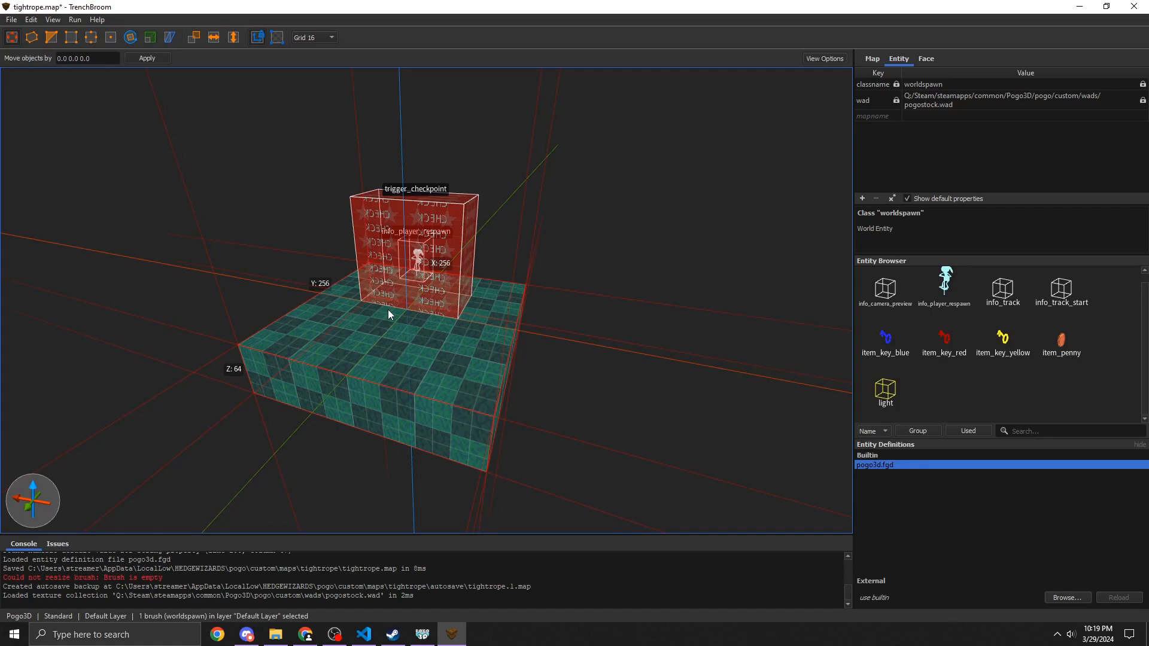
key("6")
key("7")
mouse_move(357, 294)
right_mouse_down()
mouse_move(247, 321)
mouse_move(339, 397)
right_mouse_up()
key("w")
key("d")
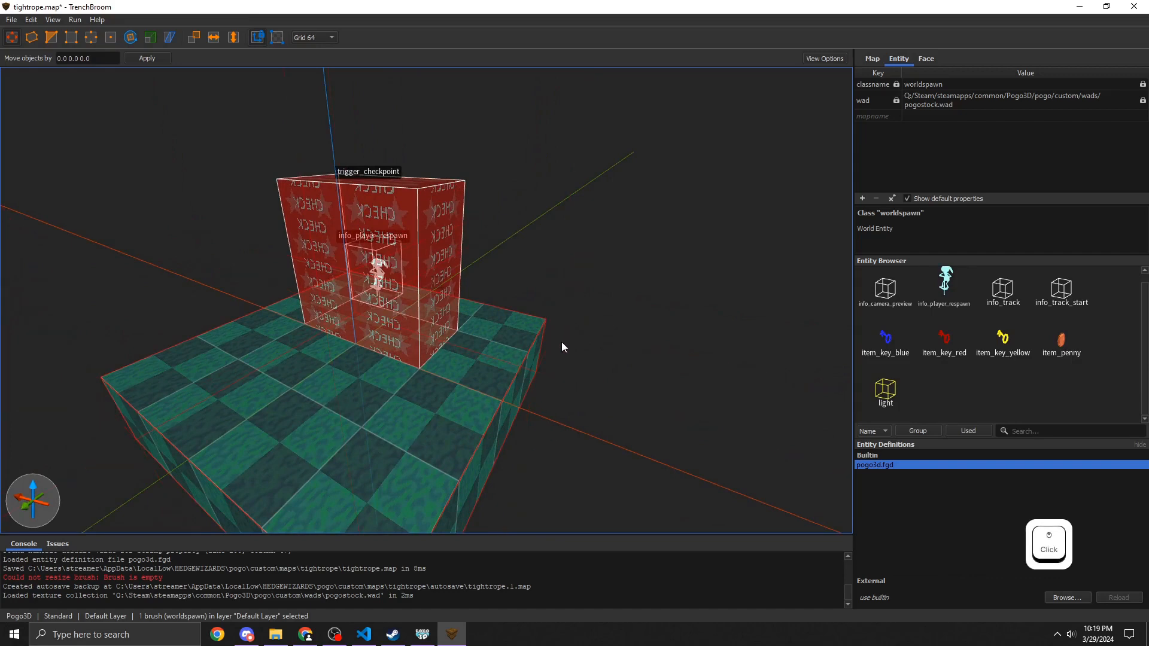
right_click_drag(561, 342, 486, 383)
key("d")
left_click_drag(585, 355, 597, 348, "ctrl+shift")
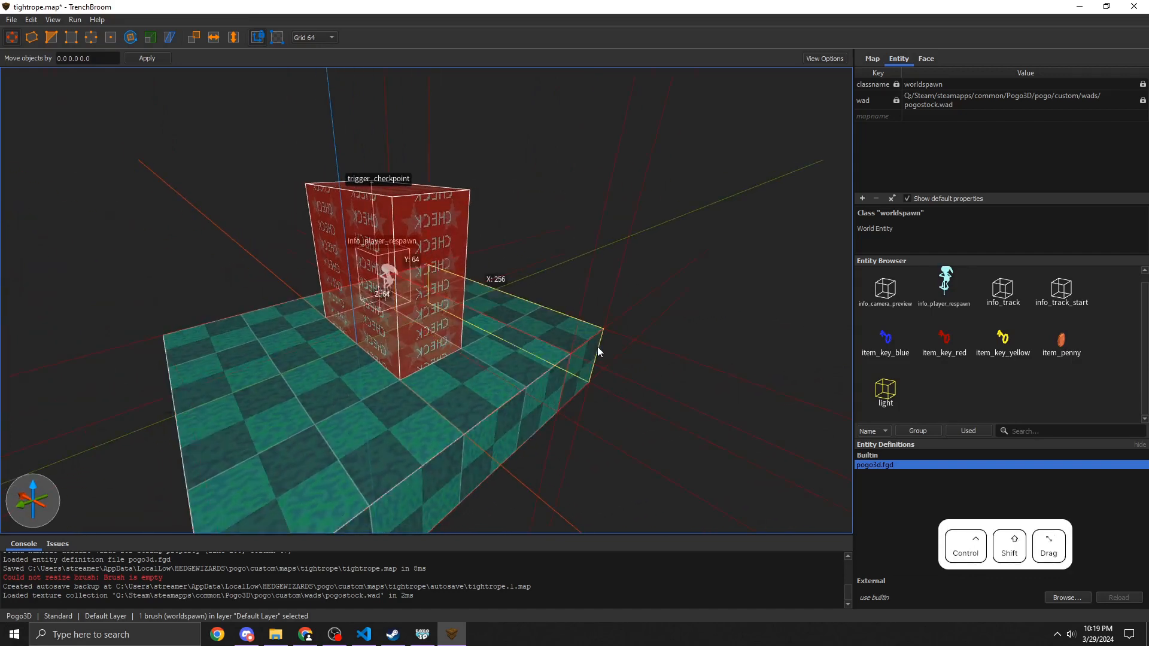
Step: Extrude a new 64-unit-wide brush from each of the platform's two side faces
right_click_drag(479, 328, 440, 335)
key("a")
key("s")
left_click(370, 362)
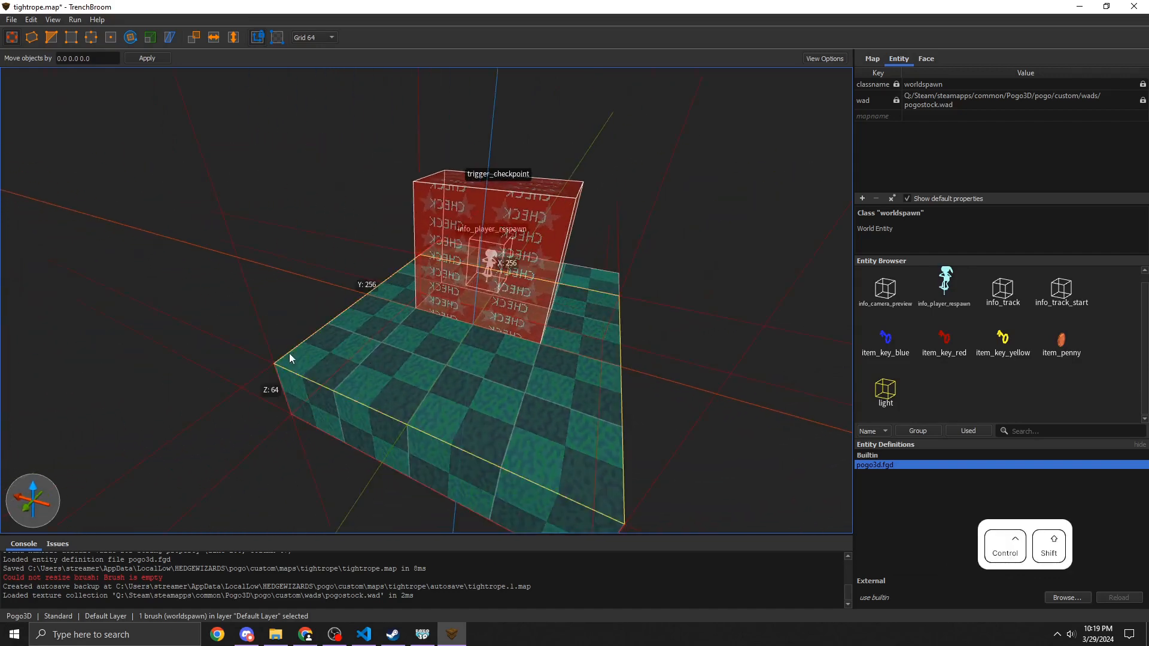
left_click_drag(289, 353, 230, 336, "ctrl+shift")
left_click(493, 407)
right_click_drag(365, 390, 402, 391)
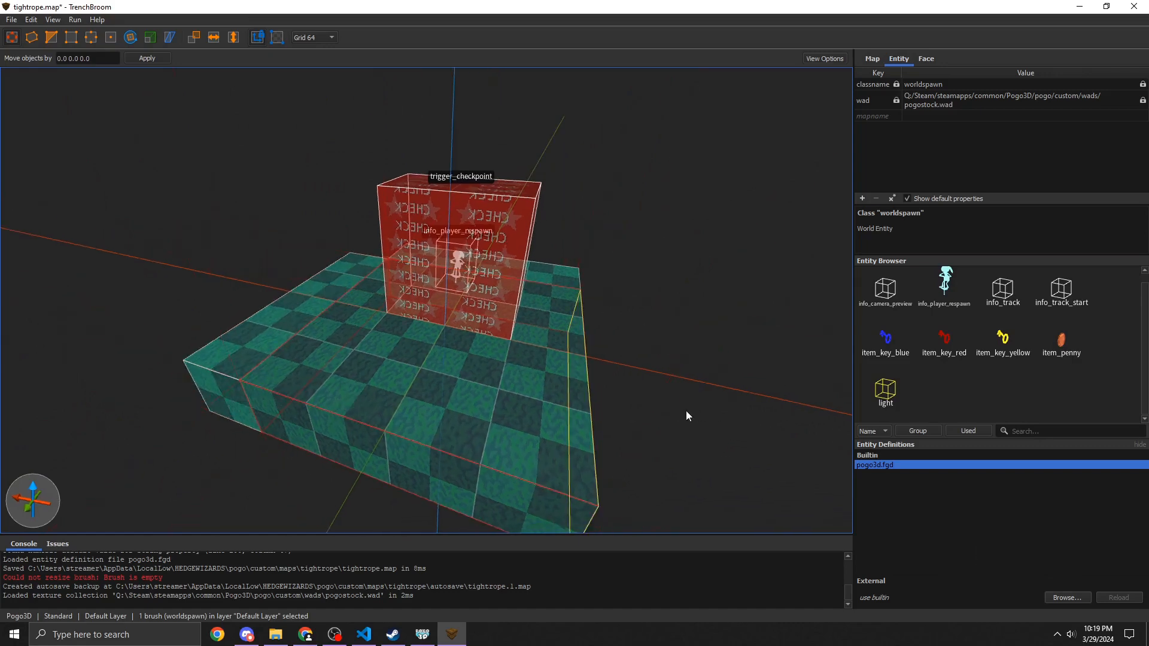
left_click_drag(686, 410, 740, 425, "ctrl+shift")
Step: Select the three new border brushes together and apply the cliff4 texture to them
left_click(537, 275, "ctrl")
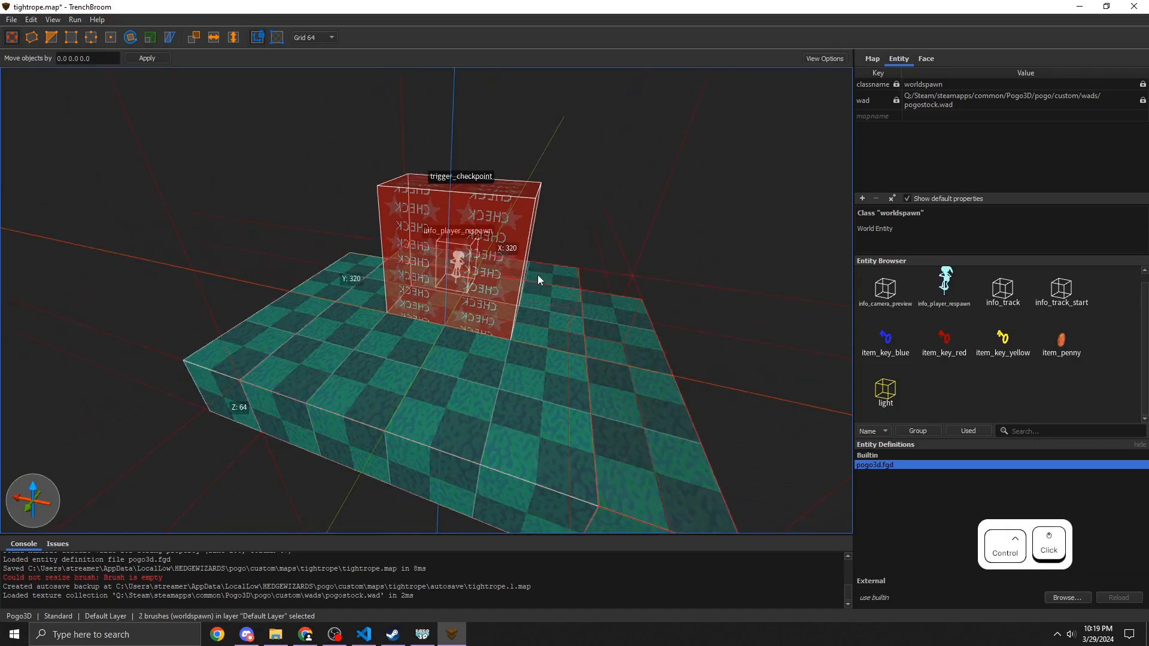
left_click(289, 302, "ctrl")
left_click(927, 63)
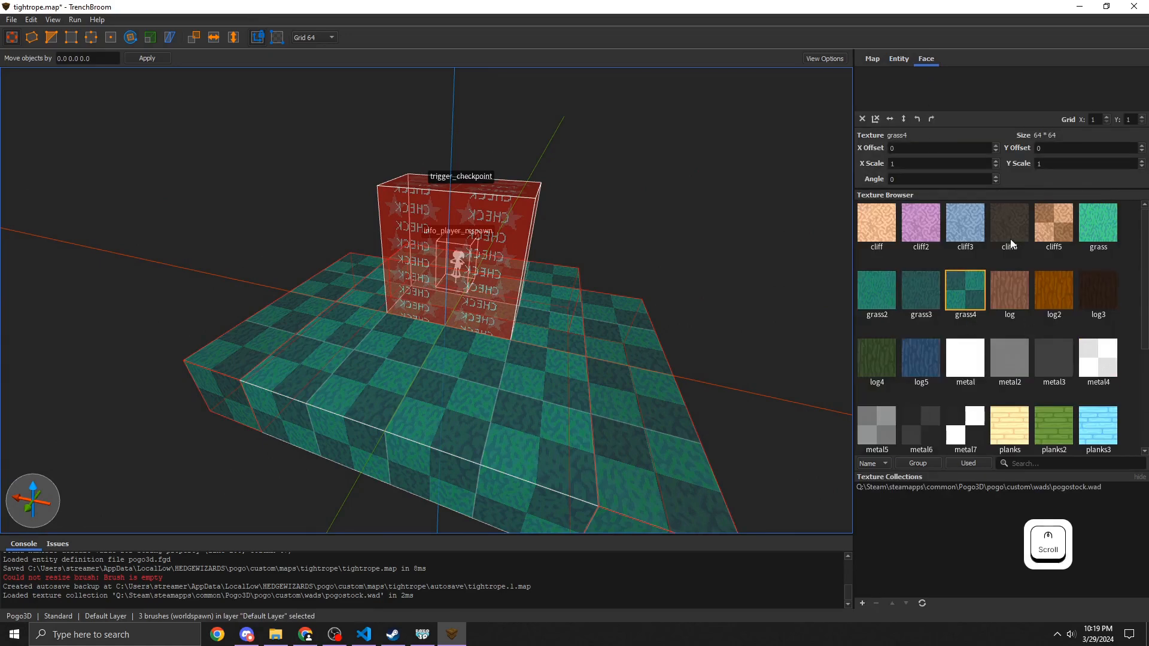
left_click(1025, 216)
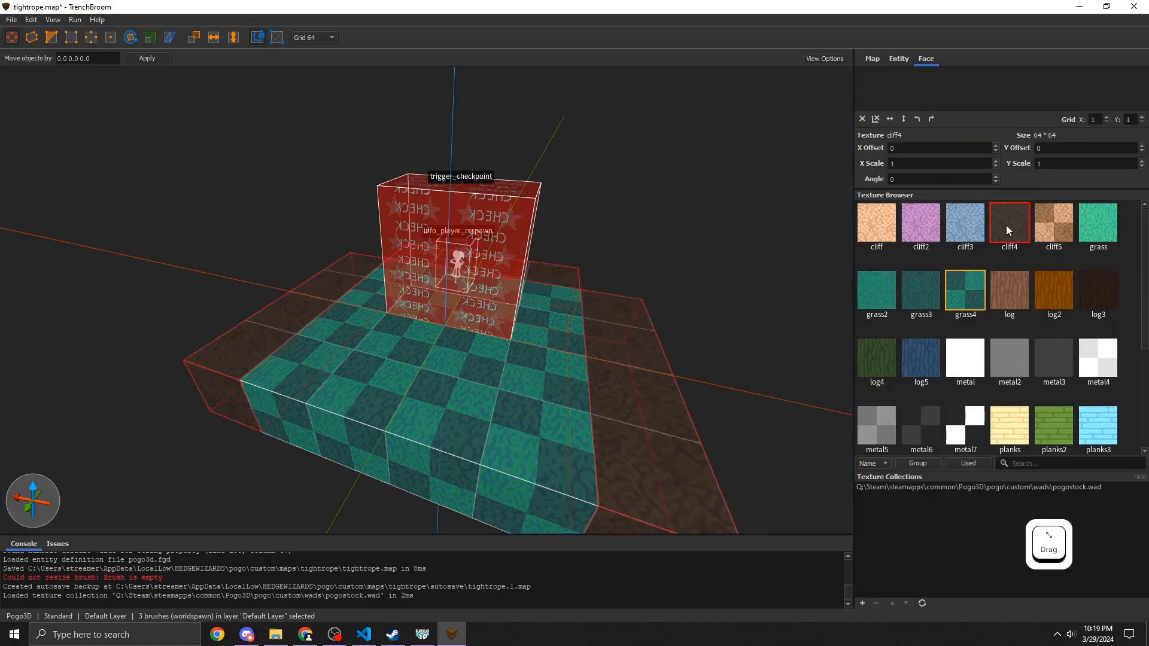
Step: Move the three cliff4 brushes up onto the platform's top level and raise their top faces to make walls 192 units high
right_click_drag(537, 356, 562, 360)
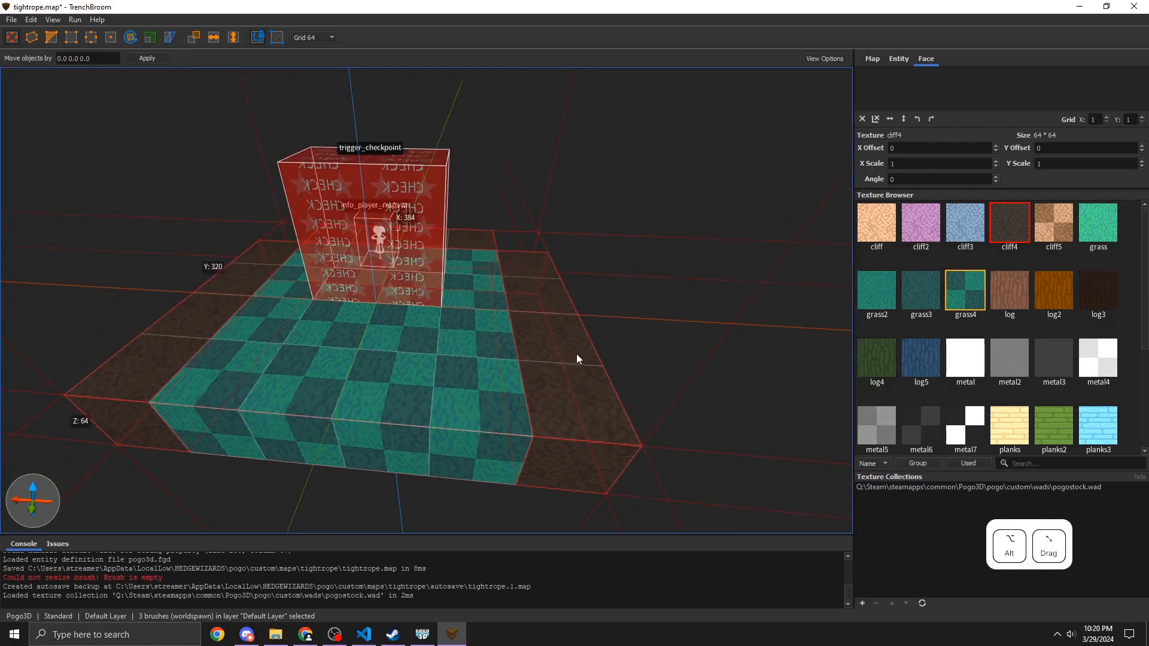
left_click_drag(576, 354, 580, 313, "alt")
mouse_move(354, 291)
right_mouse_down()
mouse_move(336, 284)
mouse_move(347, 275)
right_mouse_up()
left_click_drag(348, 262, 330, 95, "shift")
Step: Duplicate the grass4 platform brush straight up to form a ceiling above the walls
key("a")
right_click_drag(226, 274, 483, 445)
key("w")
key("s")
left_click(483, 444)
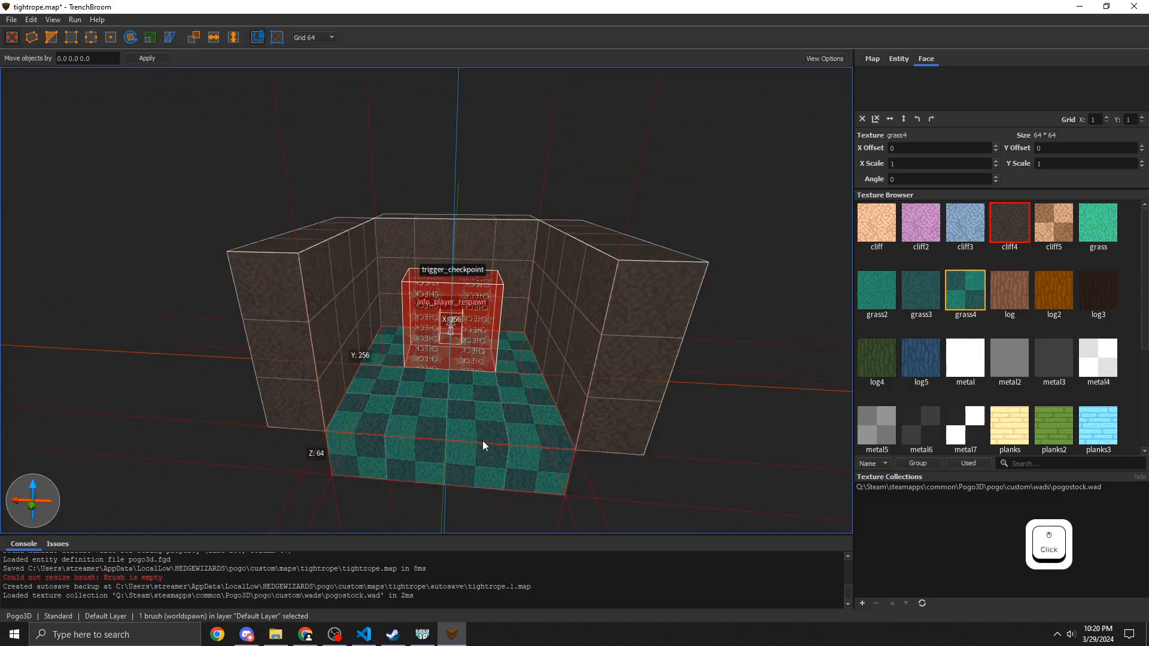
mouse_move(472, 471)
left_mouse_down("ctrl+alt")
mouse_move(449, 307)
mouse_move(450, 206)
left_mouse_up("ctrl+alt")
Step: Apply the metal6 texture to the ceiling brush
key("w")
mouse_move(389, 224)
right_mouse_down()
mouse_move(401, 254)
mouse_move(353, 209)
mouse_move(364, 285)
mouse_move(359, 225)
right_mouse_up()
key("d")
key("s")
key("a")
scroll(886, 353, "down", 1)
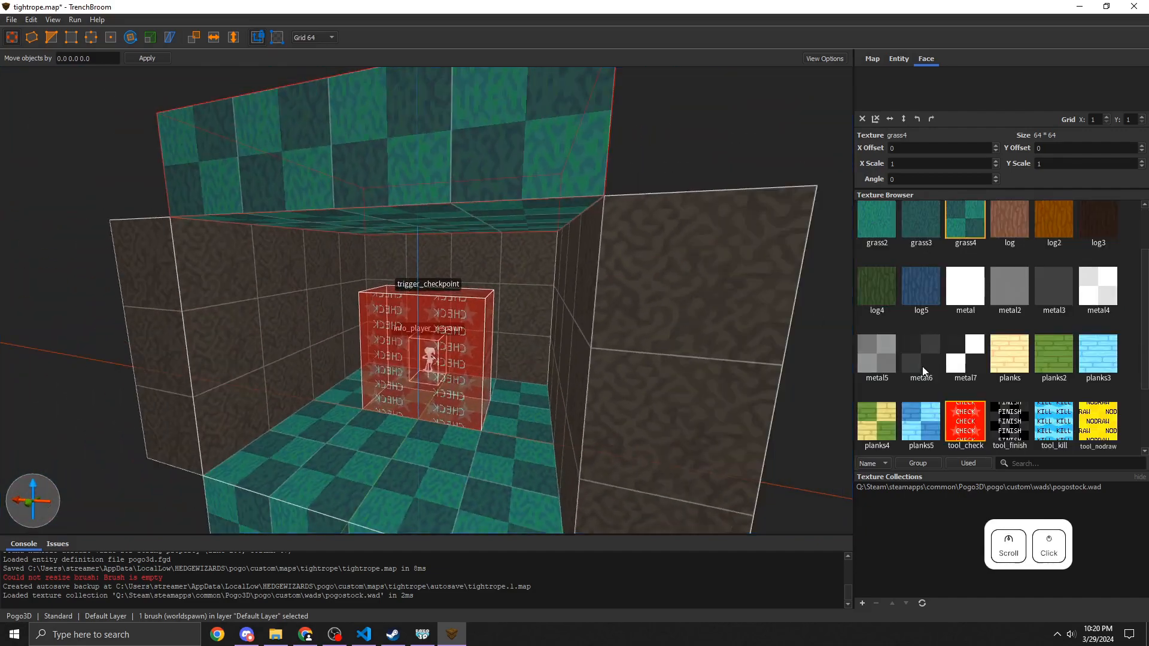
left_click(922, 366)
right_click_drag(413, 301, 415, 305)
key("w")
key("s")
key("a")
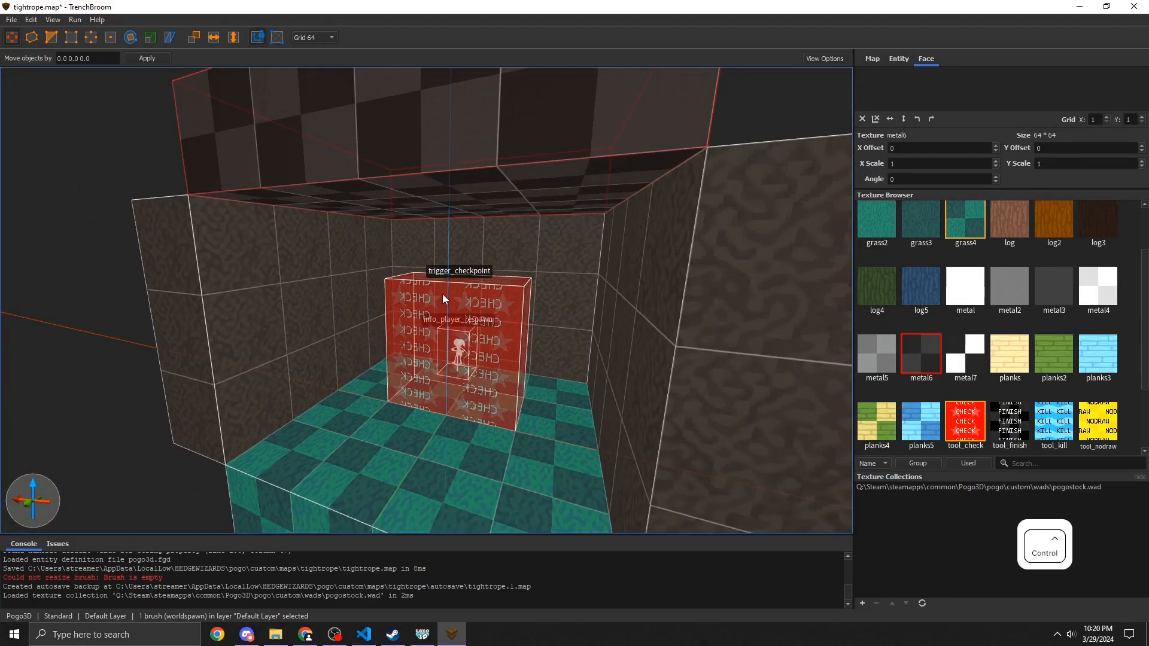
Step: Save the map and compile it with the Build profile
key("ctrl+s")
left_click(74, 20)
left_click(107, 33)
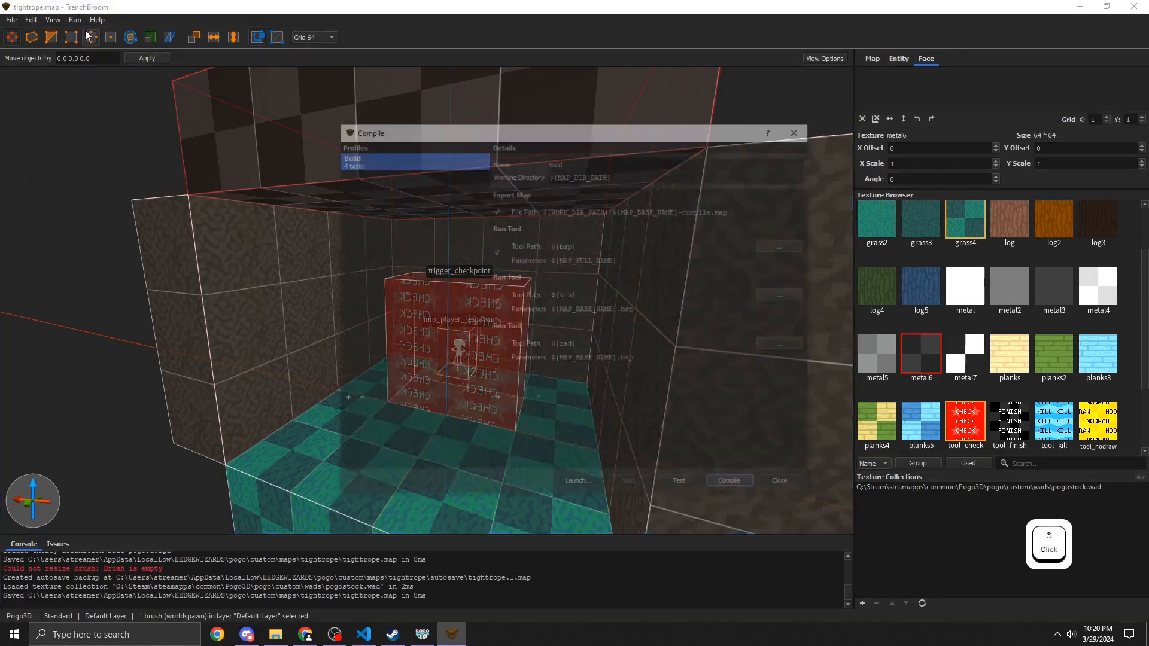
left_click(731, 485)
Step: Switch to Pogo3D and open the tightrope map from the custom maps
left_click(428, 636)
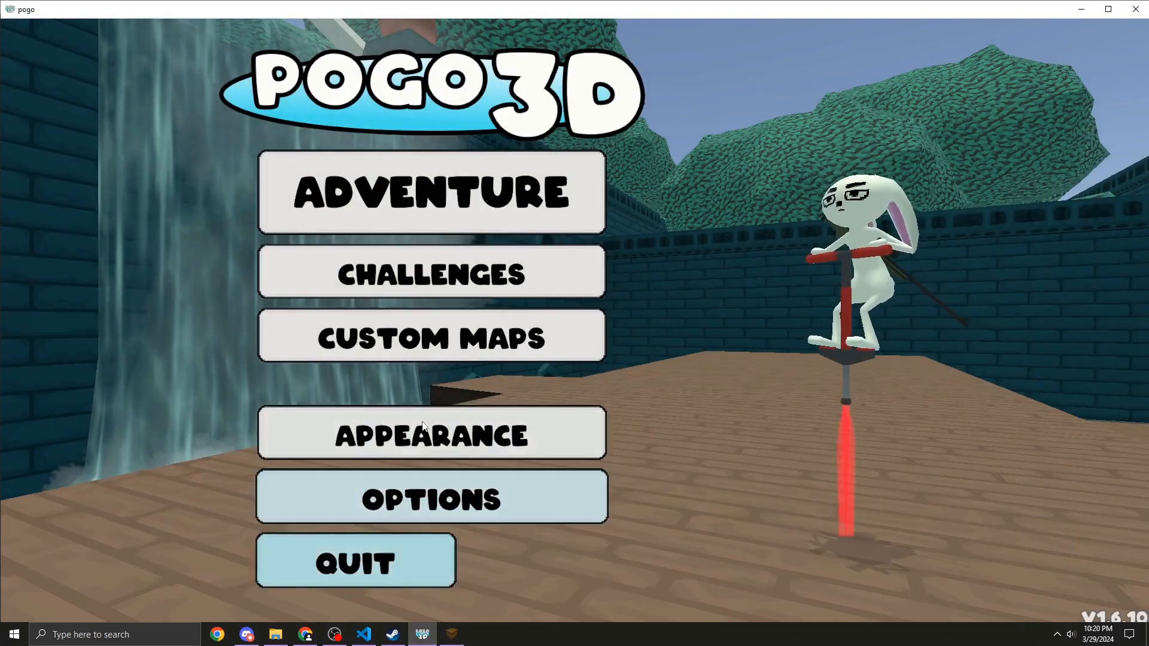
left_click(433, 350)
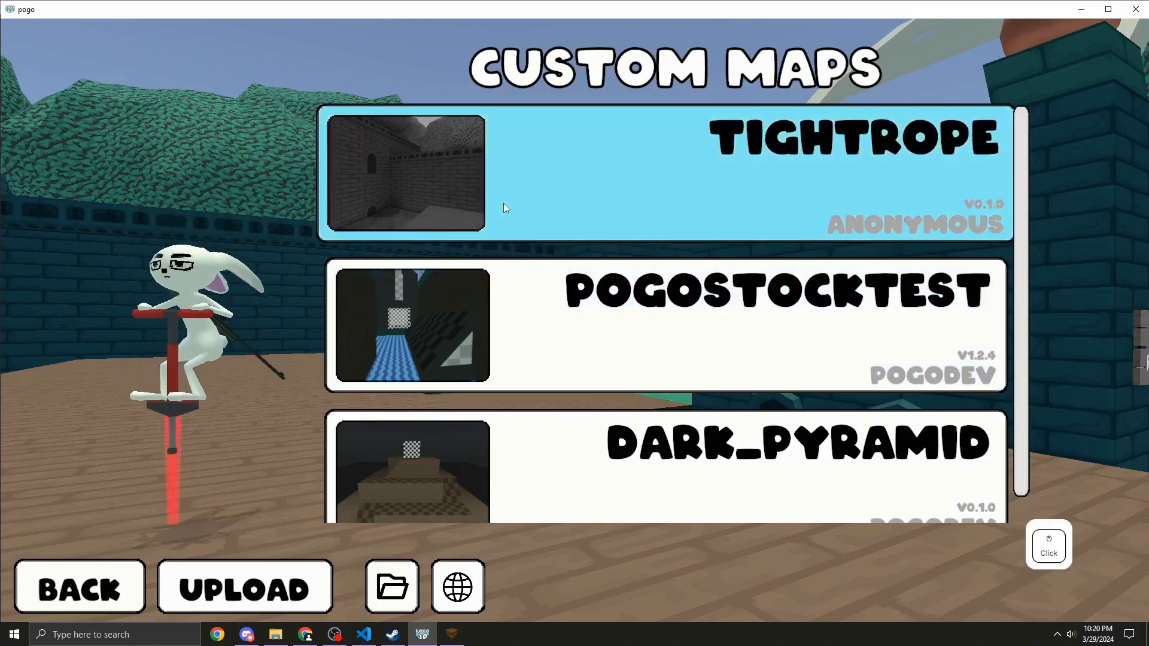
left_click(503, 203)
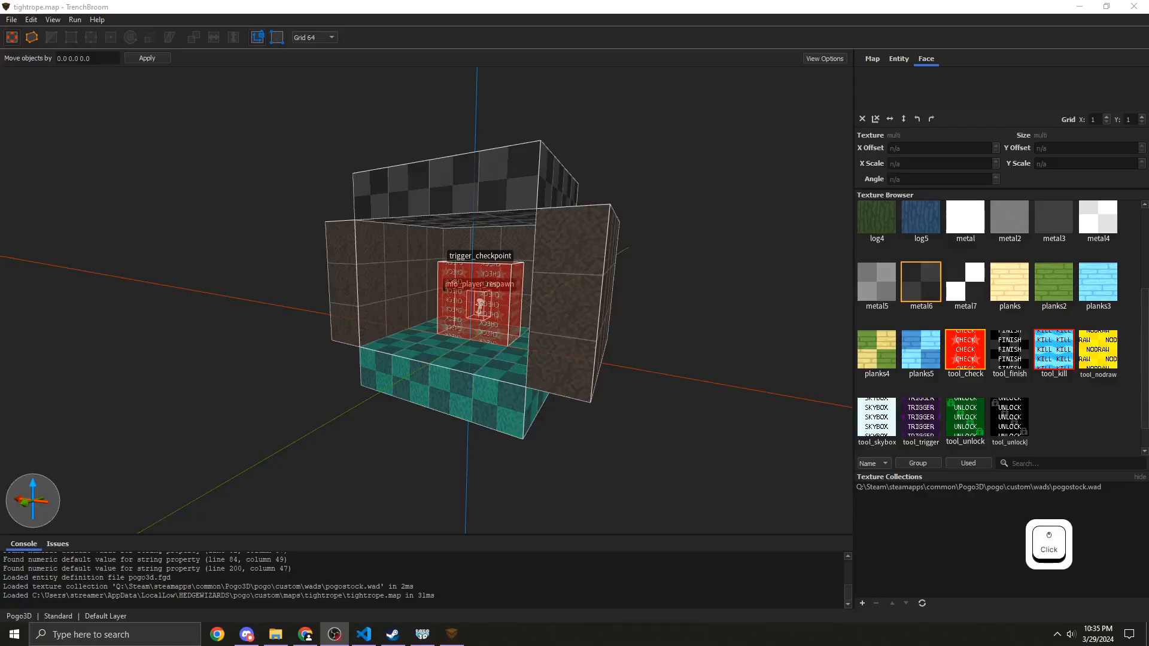
Step: Back in TrenchBroom, delete the two cliff4 side walls of the room
right_click_drag(363, 314, 295, 302)
key("w")
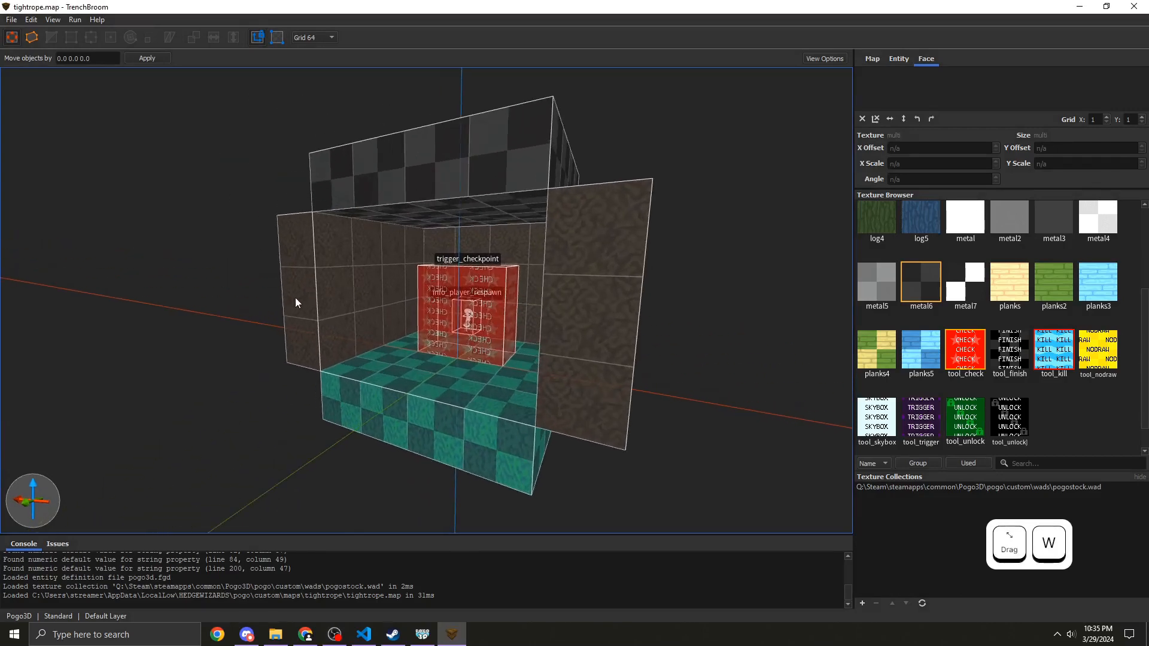
left_click(318, 288)
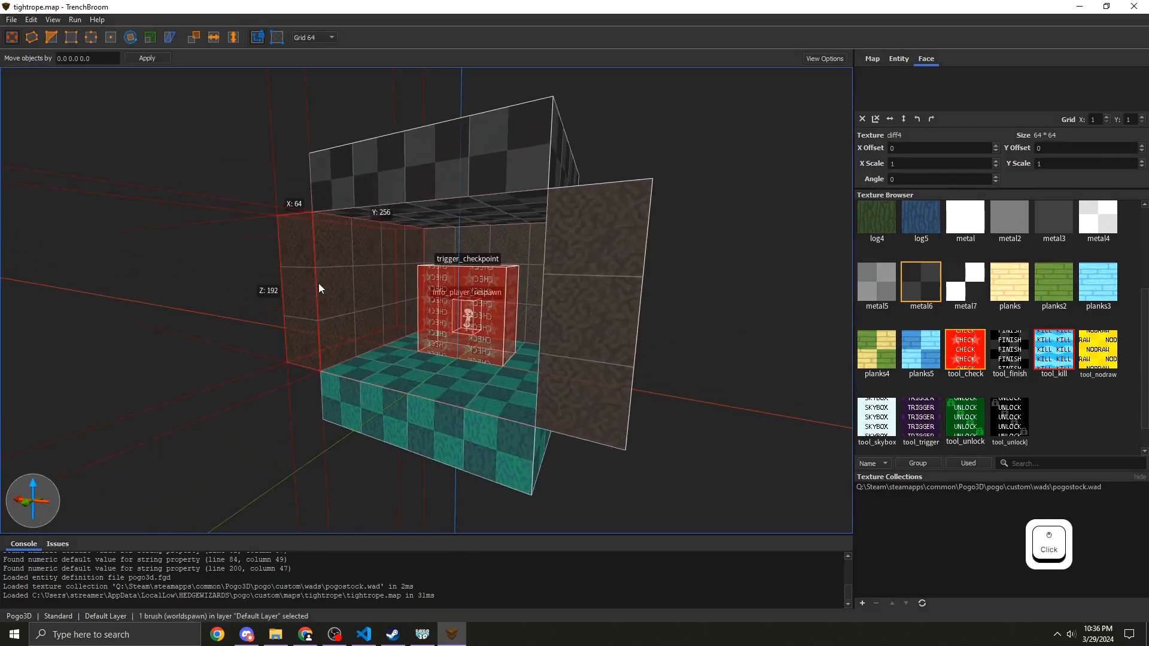
left_click(575, 326)
key("Delete")
Step: Apply the tool_nodraw texture to the whole back wall brush and select its inner face
mouse_move(576, 326)
right_mouse_down()
mouse_move(485, 316)
mouse_move(444, 325)
right_mouse_up()
key("w")
key("d")
key("s")
left_click(477, 299)
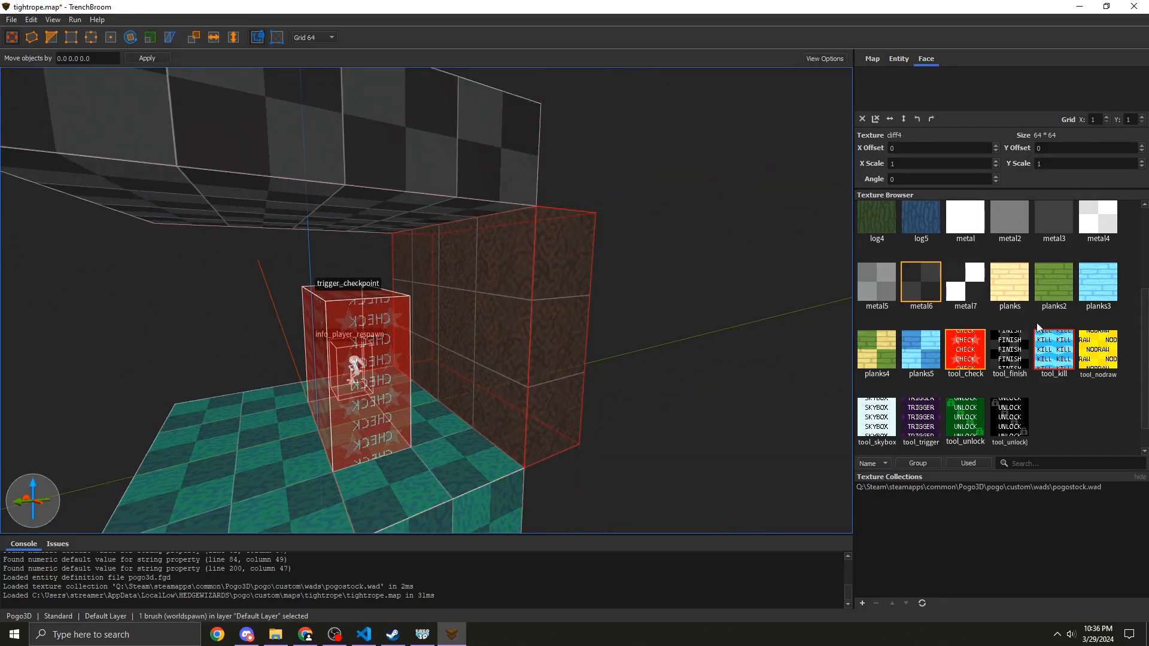
left_click(1100, 349)
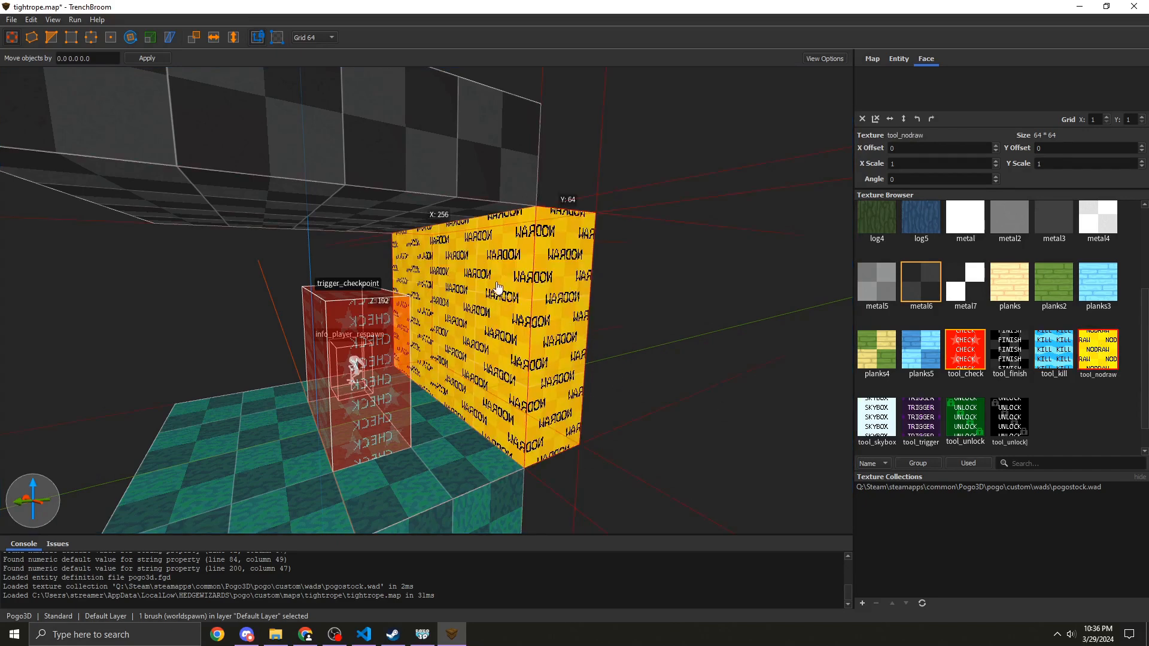
left_click(468, 277, "shift")
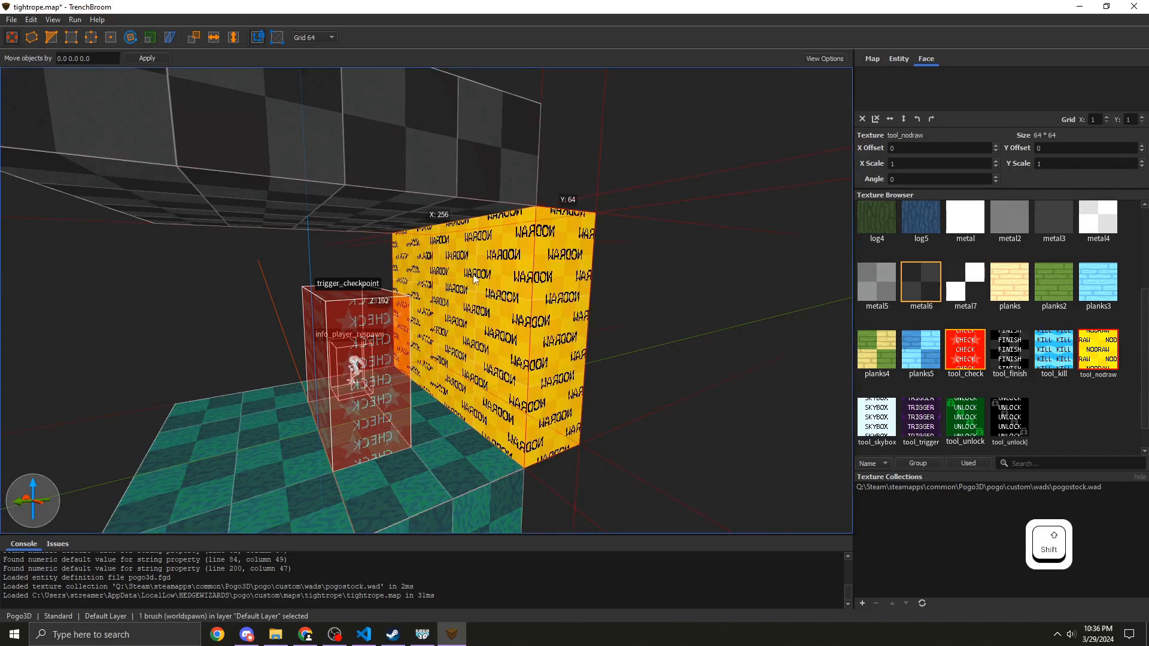
Step: Apply the cliff4 texture to the back wall's inner face and clear the face selection
left_click(472, 274, "shift")
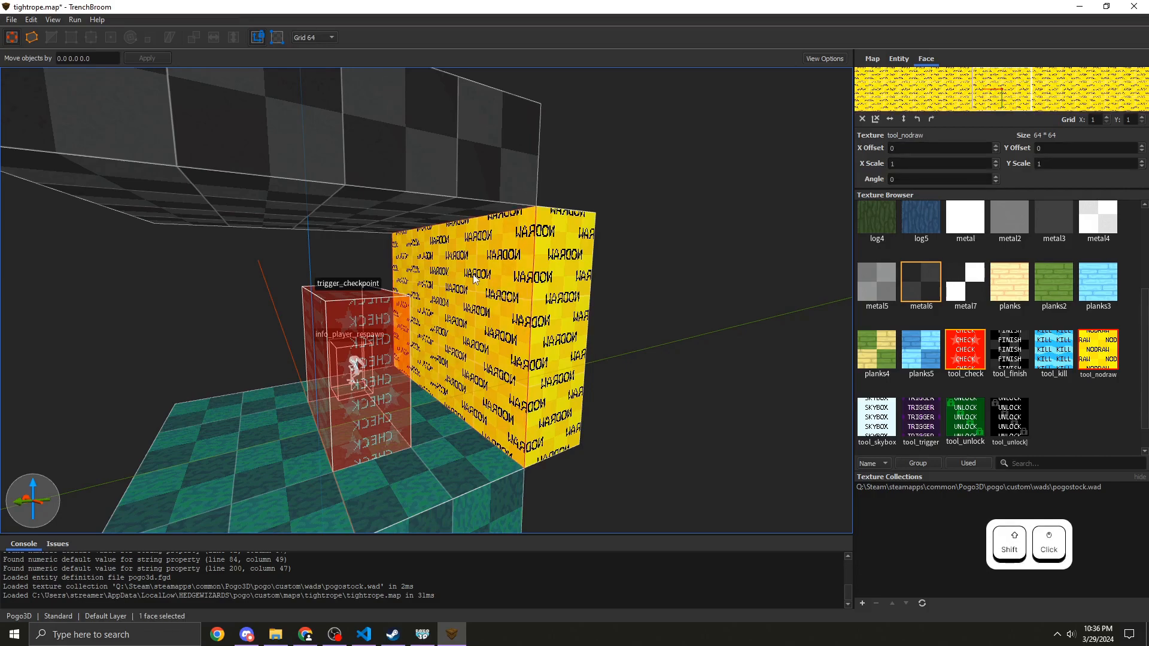
scroll(1018, 307, "up", 4)
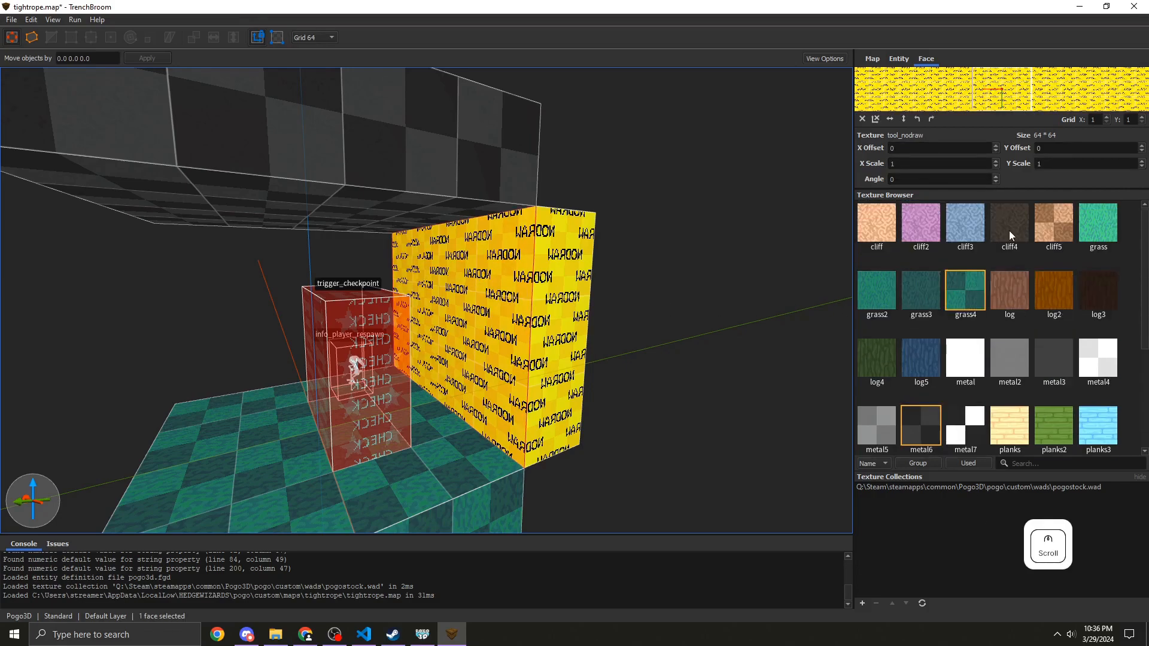
left_click(1009, 233)
key("d")
right_click_drag(693, 271, 428, 293)
right_click_drag(620, 286, 587, 288)
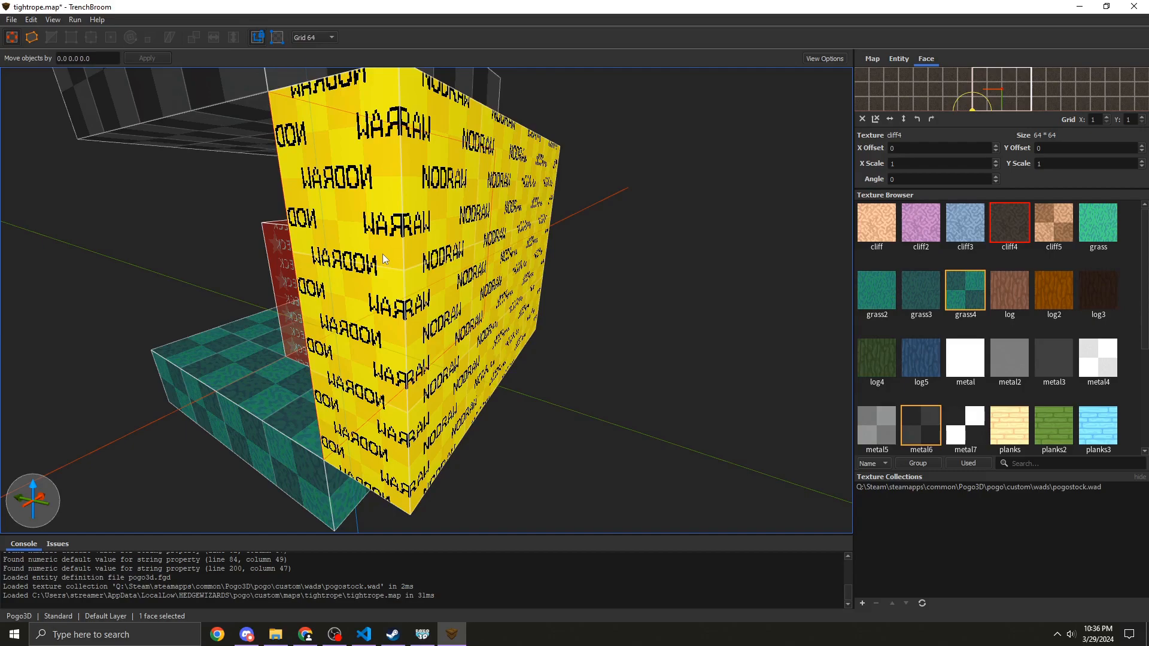
mouse_move(382, 253)
right_mouse_down()
mouse_move(369, 257)
mouse_move(385, 268)
mouse_move(393, 249)
right_mouse_up()
key("a")
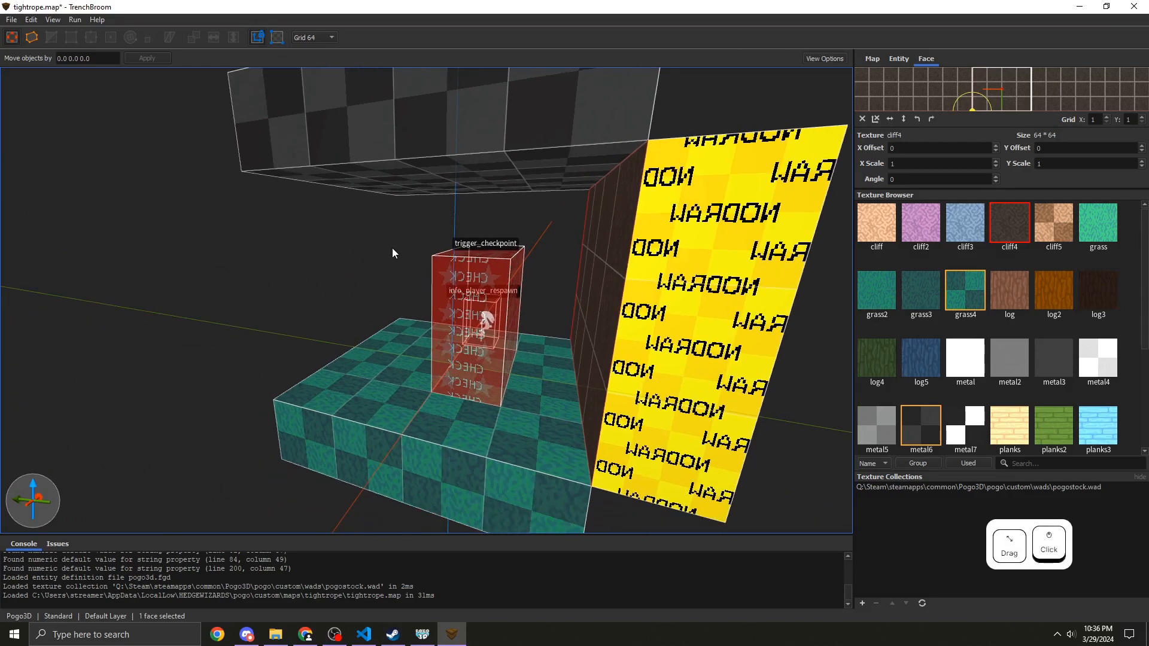
right_click(392, 247)
left_click(839, 344)
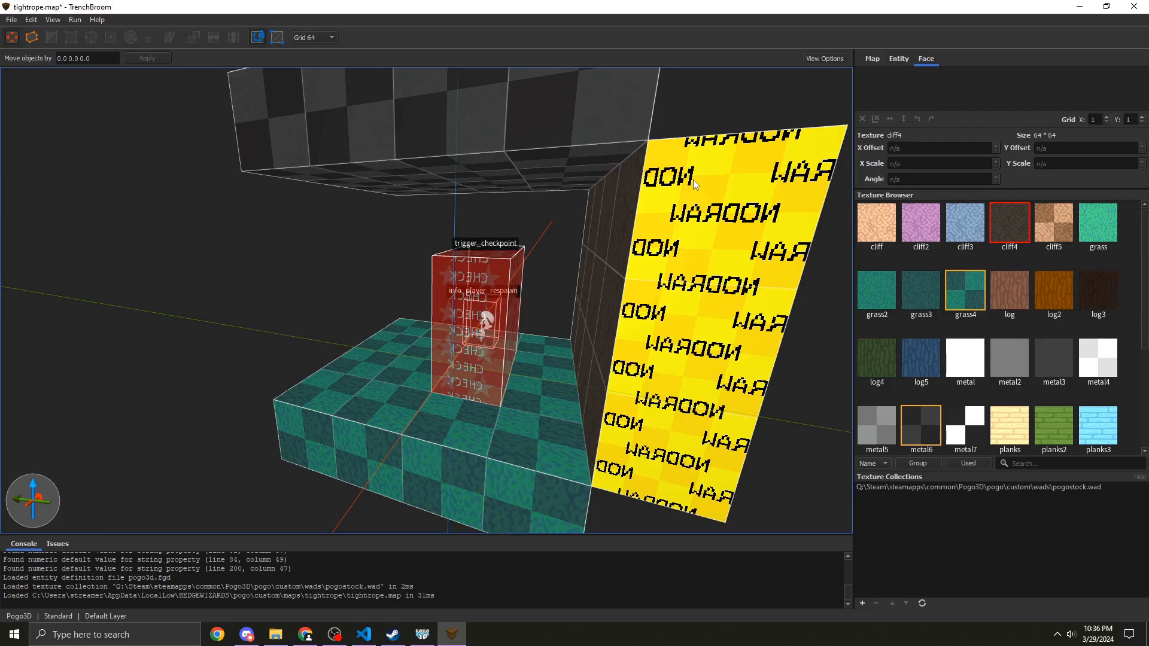
Step: Select the back wall brush and group it under the name Wall1
key("a")
right_click_drag(390, 242, 412, 248)
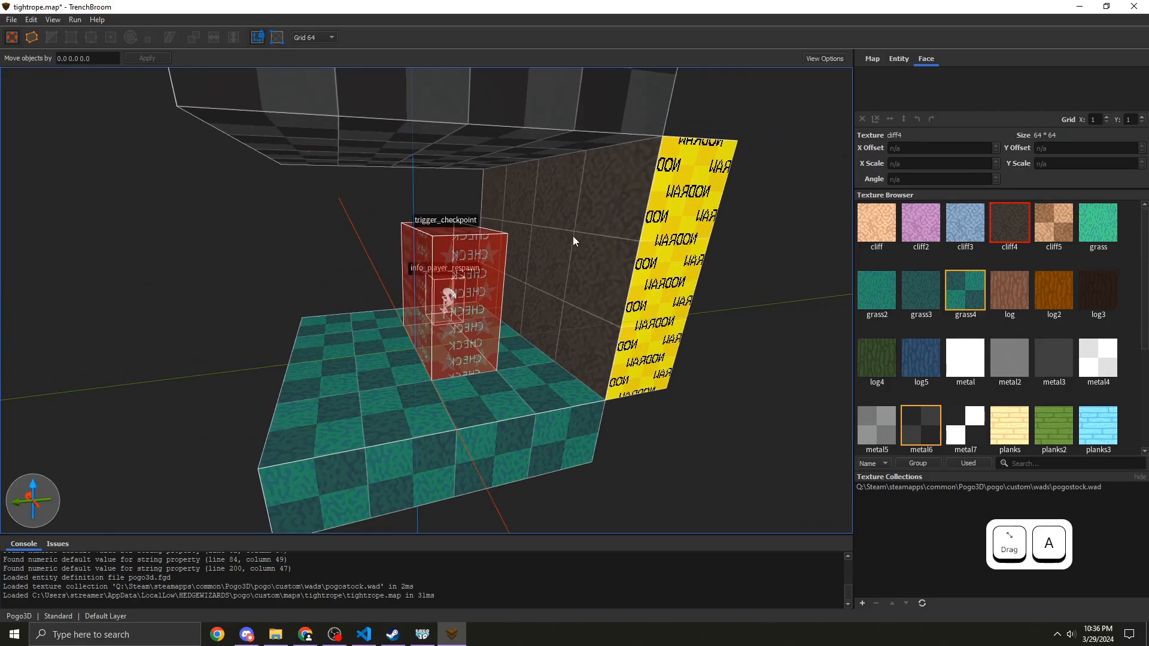
left_click(572, 237)
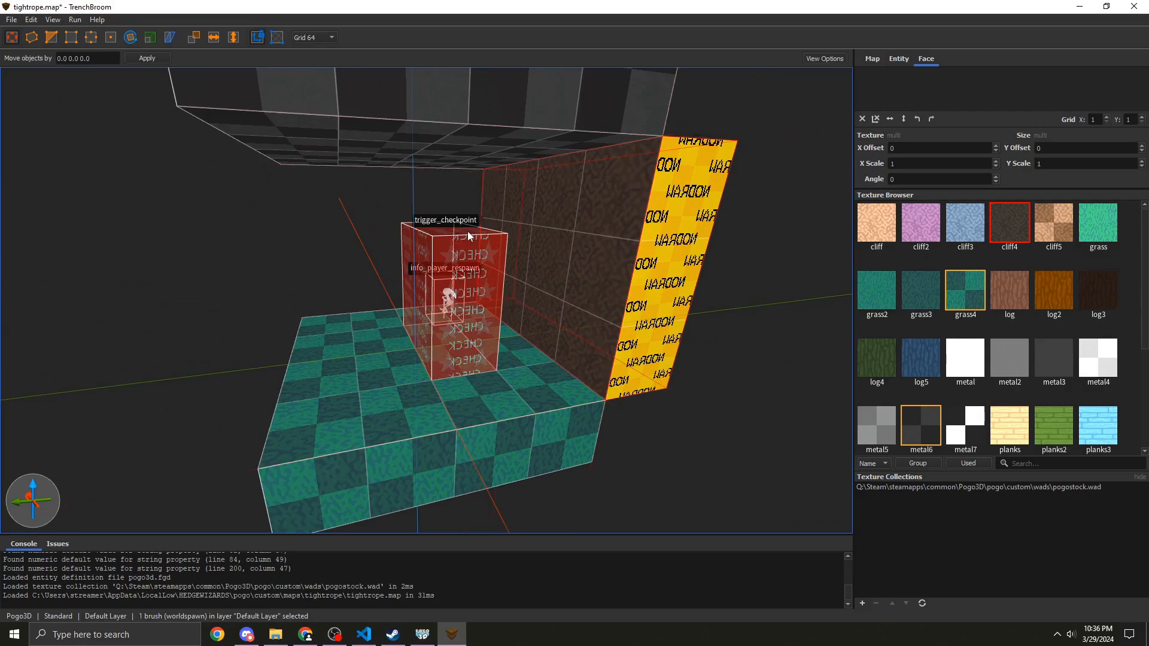
right_click_drag(468, 231, 523, 250)
key("w")
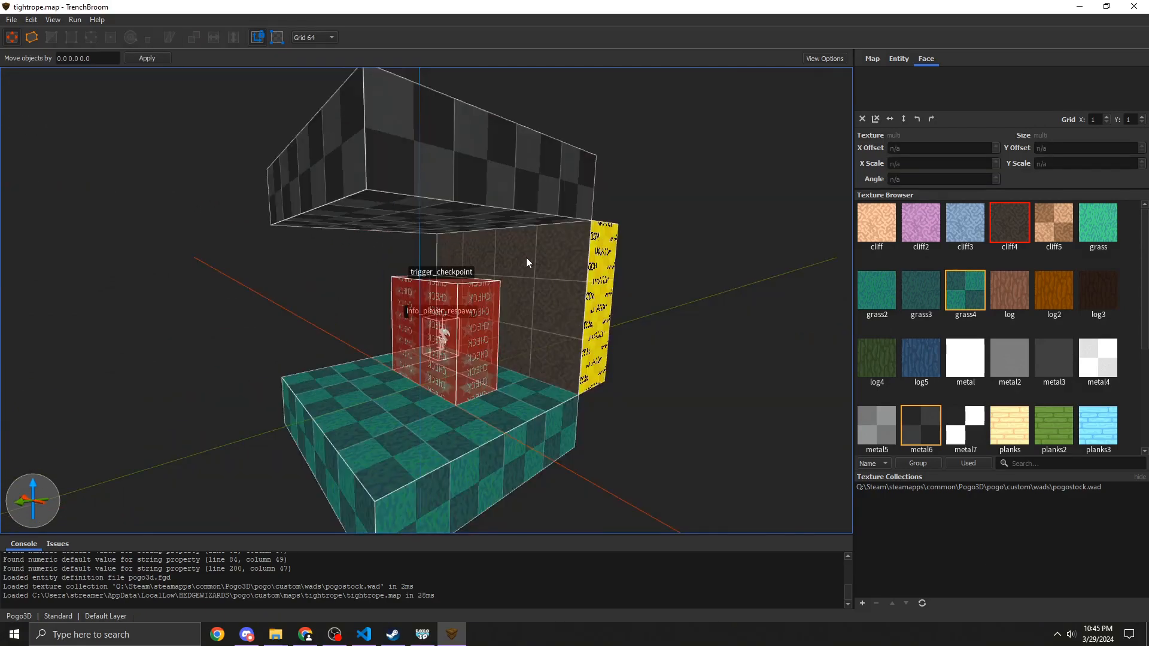
left_click(527, 259)
right_click(525, 251)
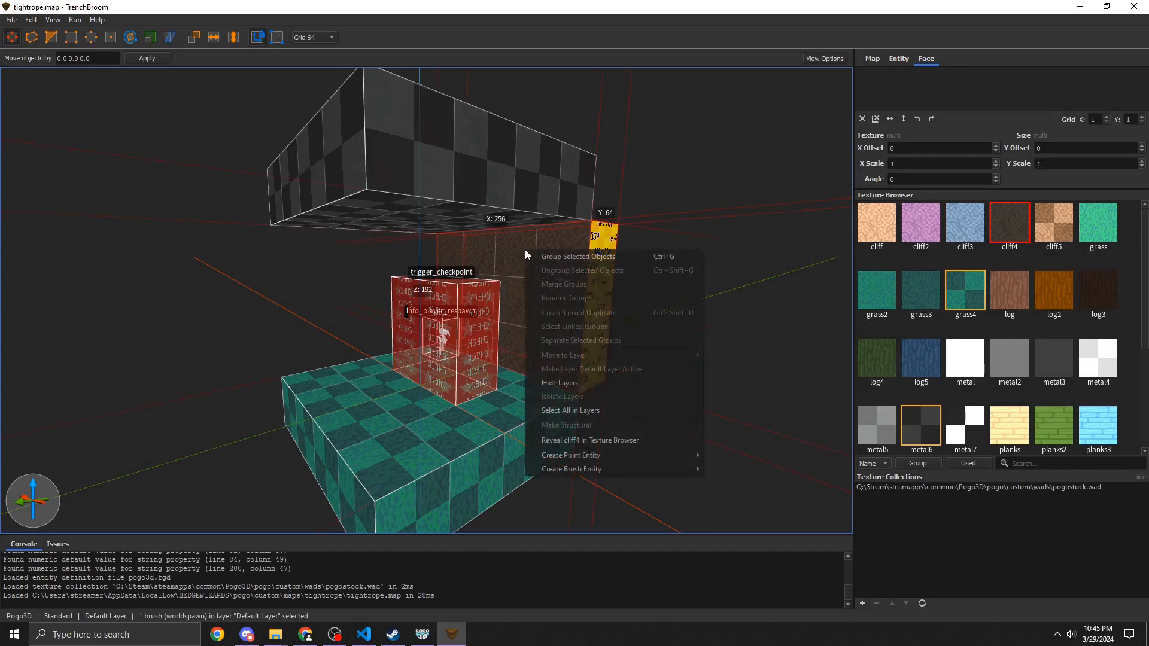
left_click(569, 262)
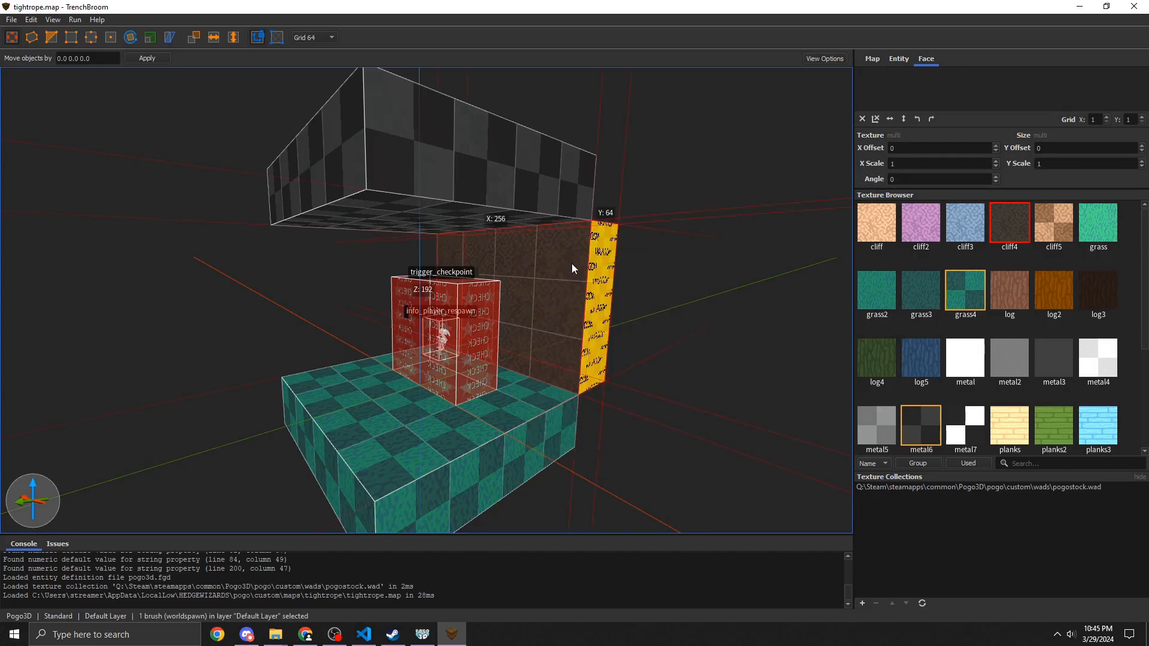
type("W")
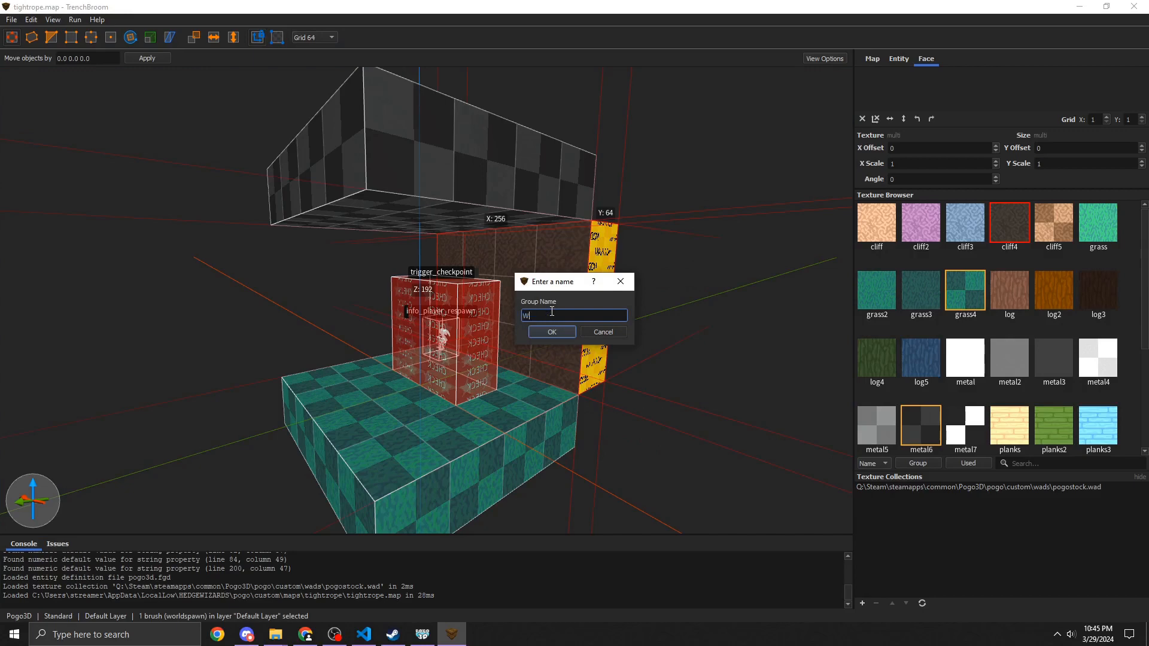
type("all1")
key("Return")
Step: Create a linked duplicate of the Wall1 group and move it clear of the platform
right_click(550, 311)
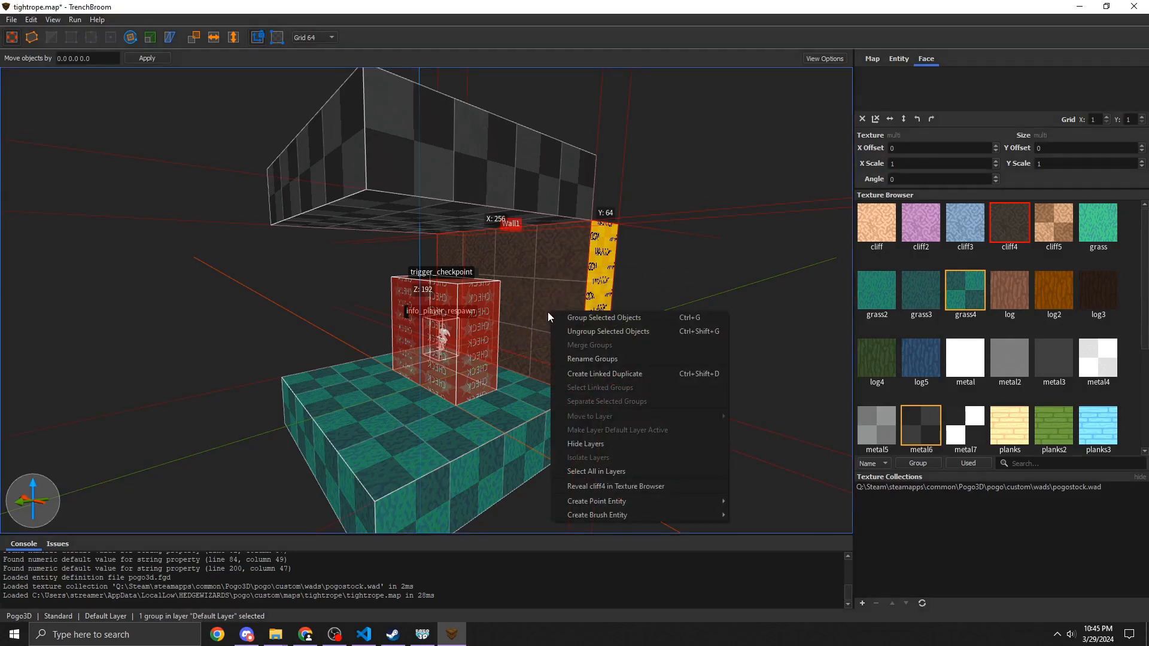
left_click(610, 378)
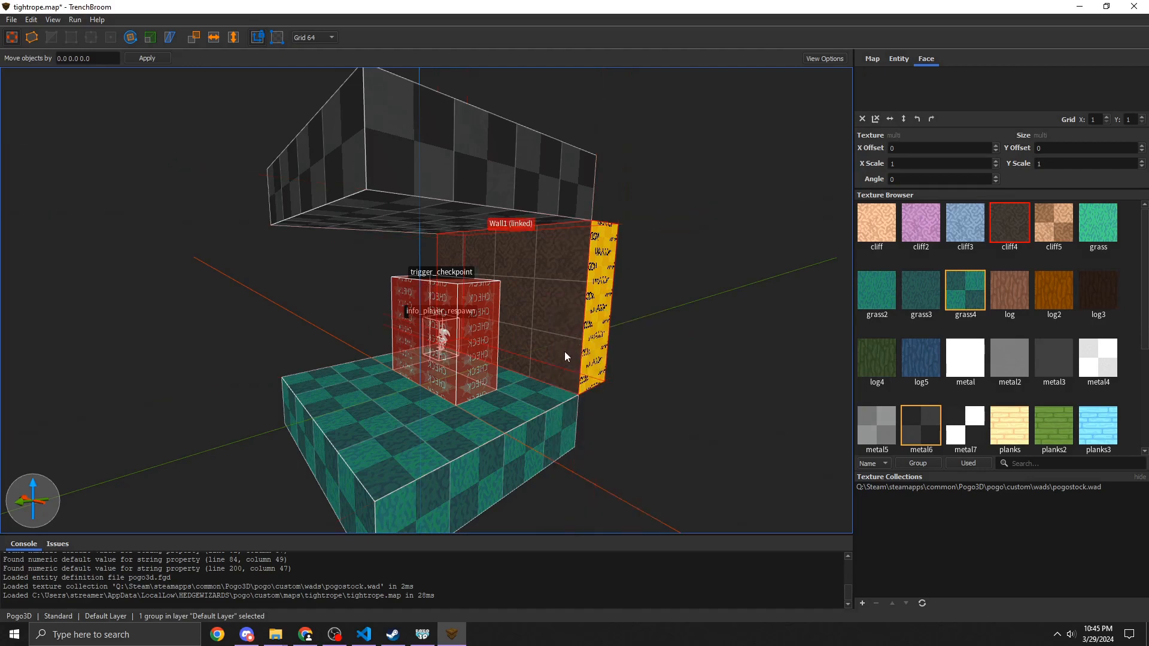
right_click_drag(564, 347, 529, 337)
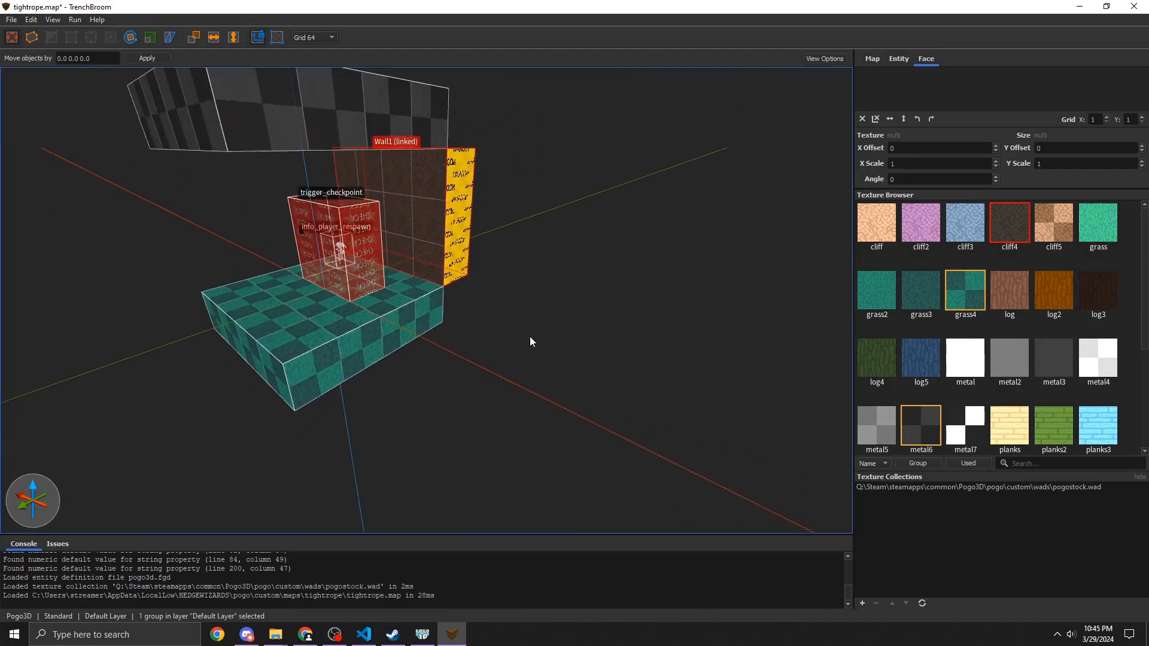
left_click_drag(408, 228, 644, 313, "ctrl")
right_click_drag(643, 314, 527, 317)
key("a")
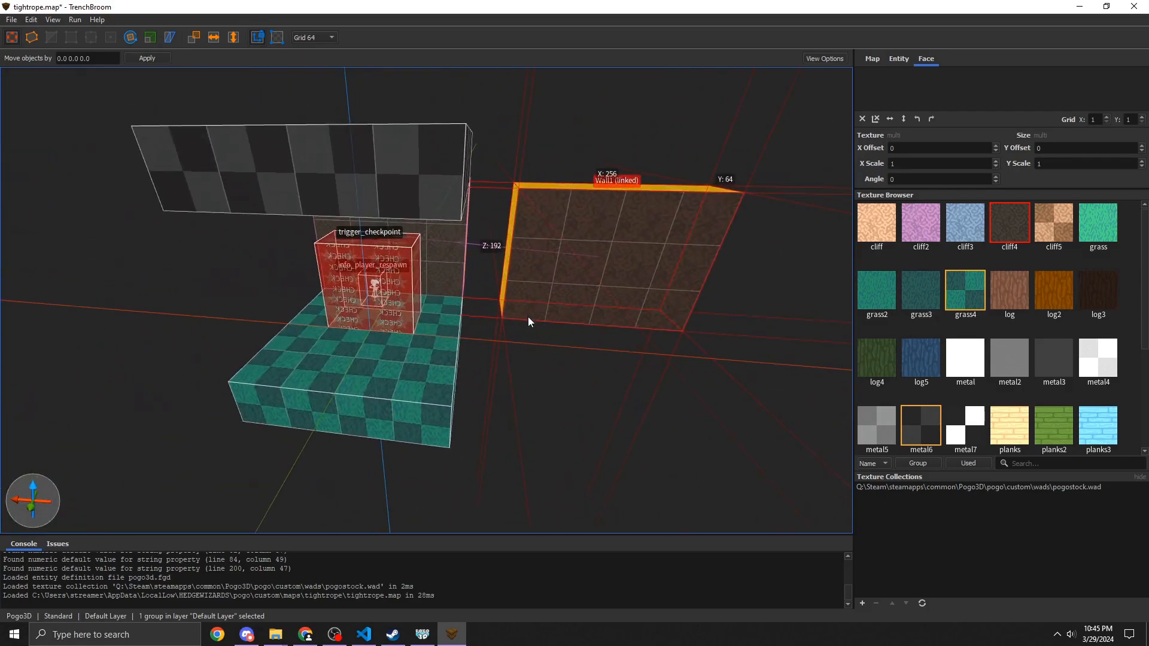
Step: Rotate the linked wall 90 degrees and place it flush along one side edge of the platform
key("alt+Left")
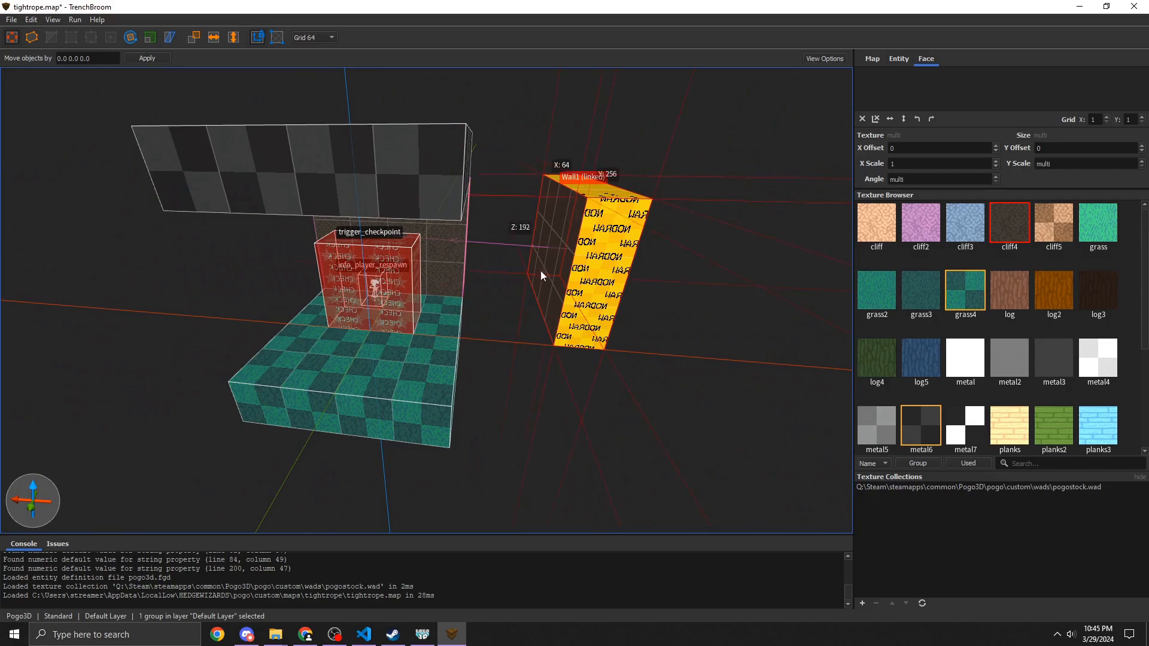
left_click_drag(541, 270, 441, 317)
key("a")
right_click_drag(384, 333, 390, 326)
key("a")
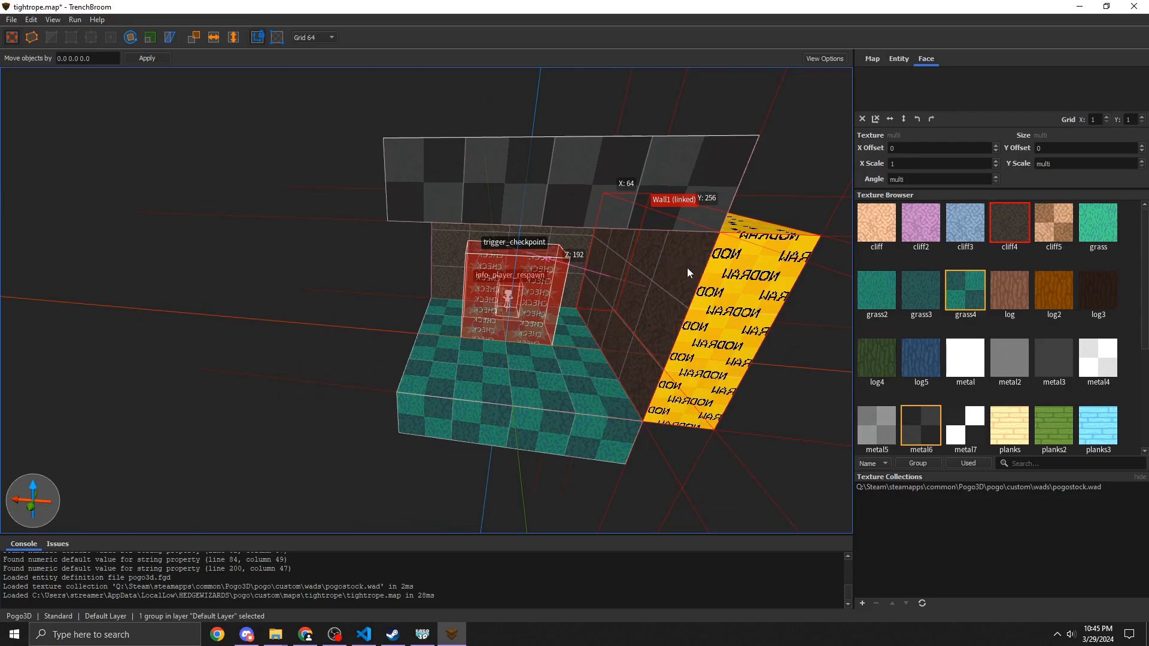
Step: Duplicate the linked side wall onto the platform's opposite side and rotate it 180 degrees so its cliff4 face points inward
left_click_drag(686, 267, 316, 245, "ctrl")
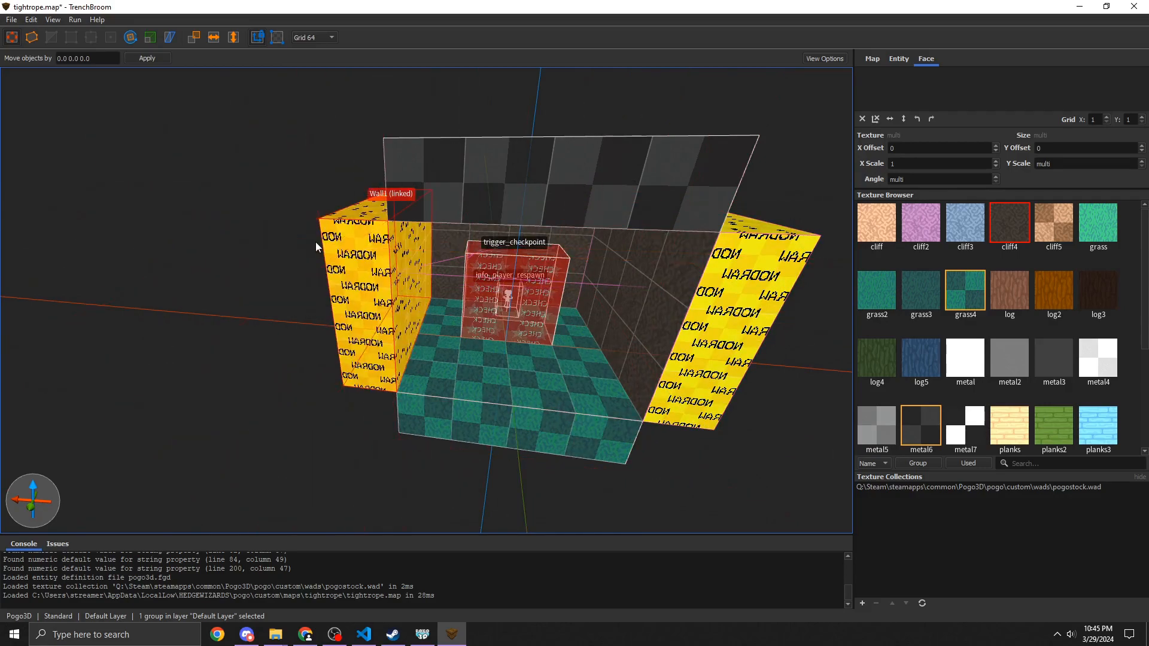
key("alt+Left")
key("alt+Left")
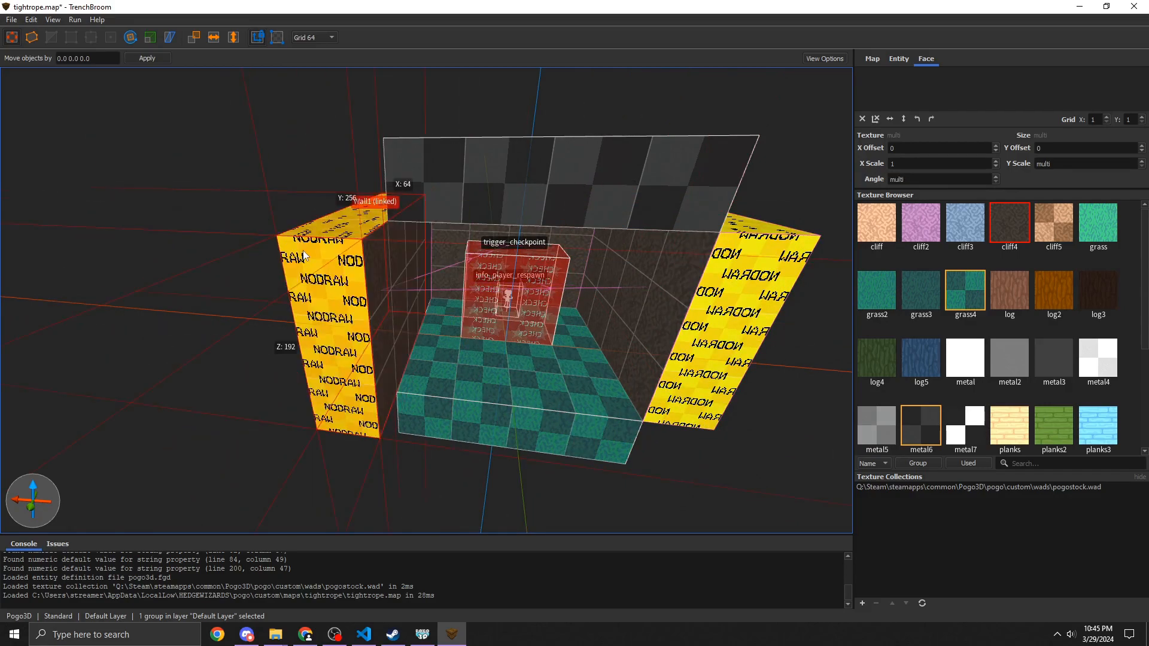
scroll(386, 339, "up", 10)
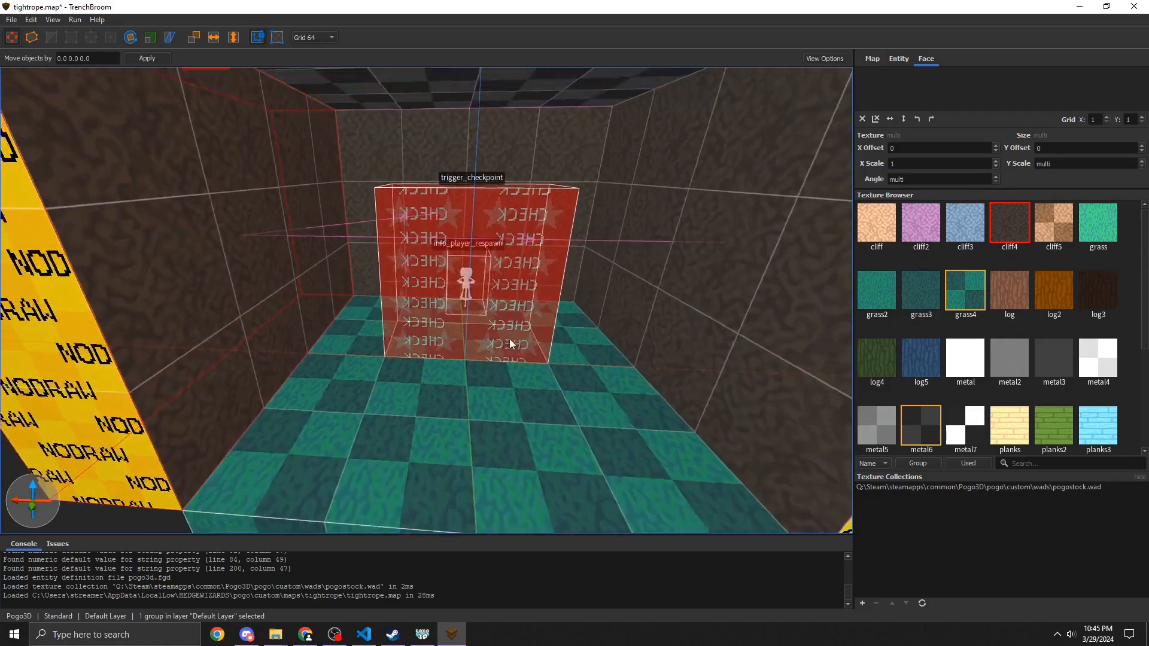
scroll(501, 326, "down", 2)
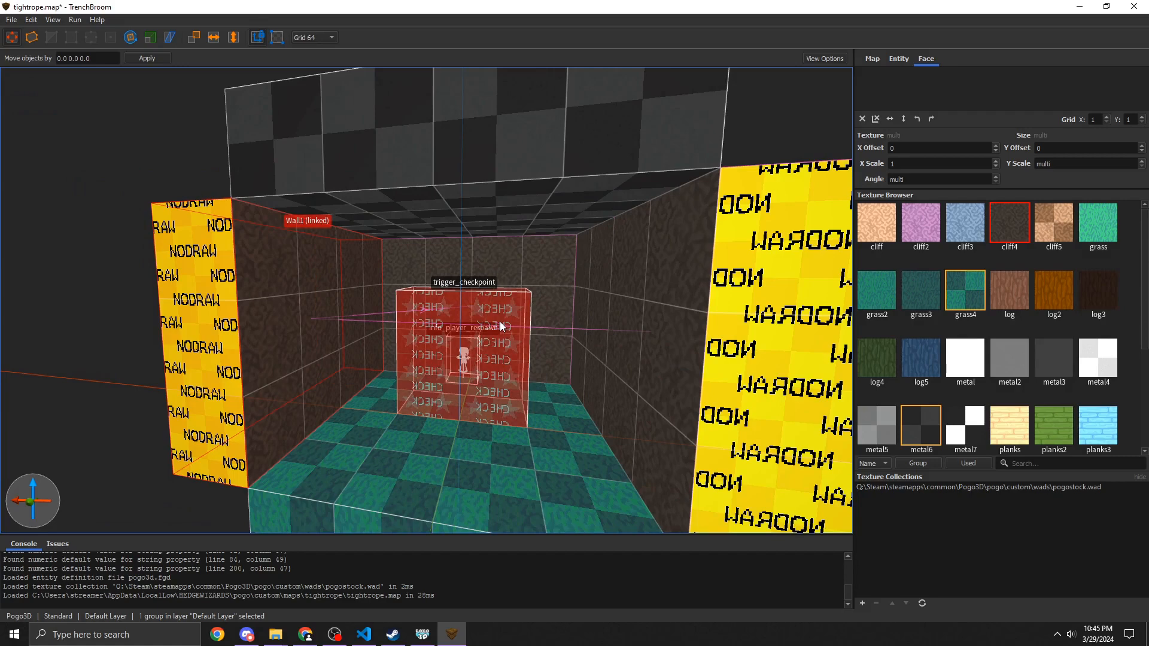
Step: Apply the tool_skybox texture to the whole ceiling brush
left_click(594, 177)
scroll(1056, 413, "down", 2)
scroll(1056, 413, "down", 2)
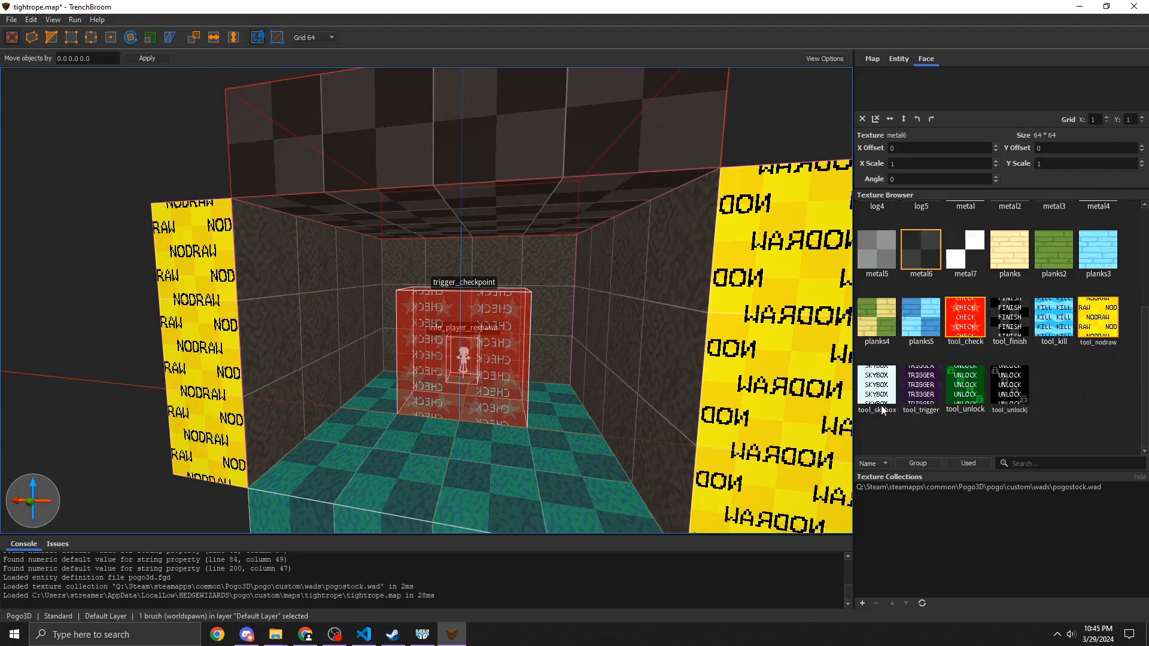
left_click(881, 404)
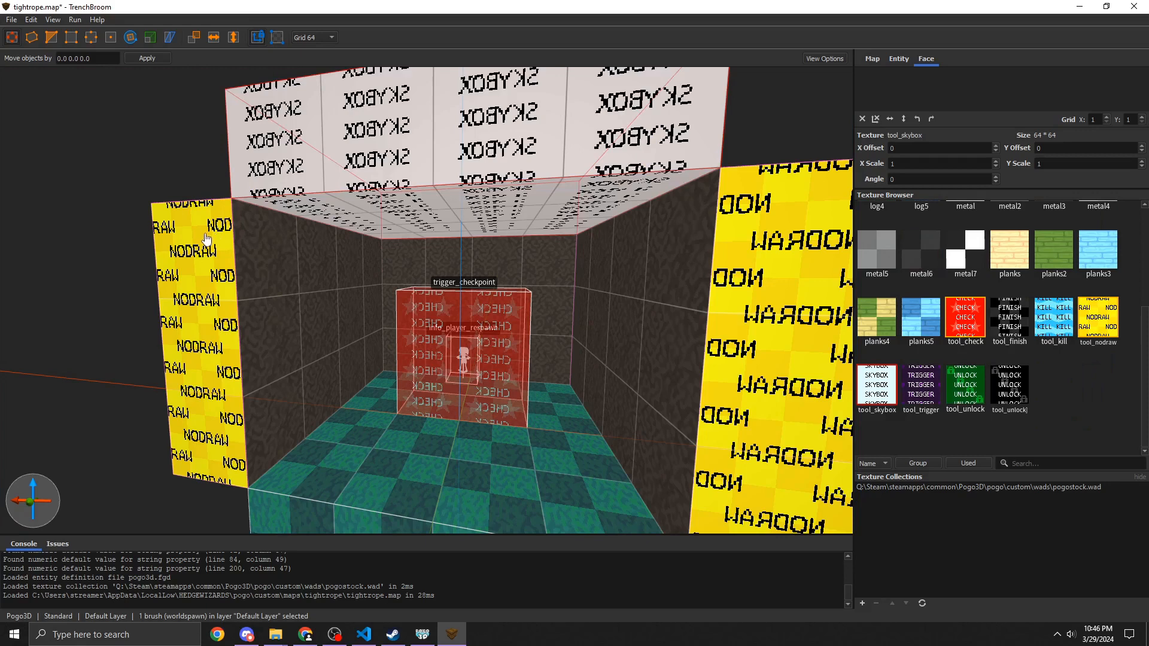
Step: Open the linked Wall1 group and split its wall brush horizontally into an upper and a lower brush
left_click(208, 254)
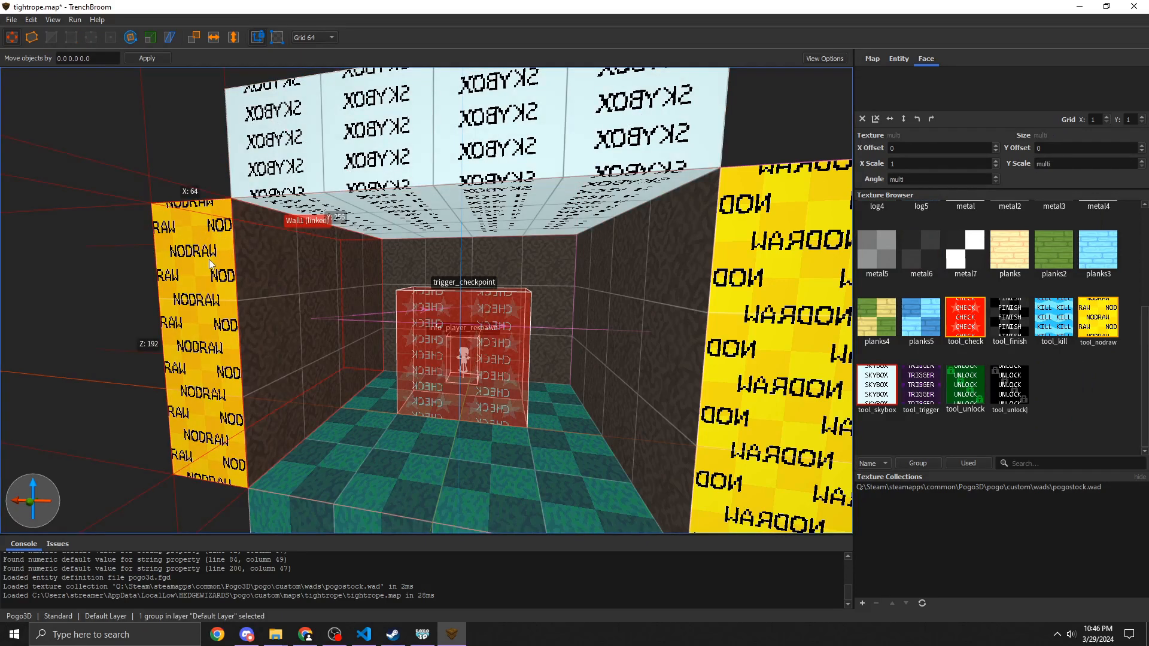
key("Escape")
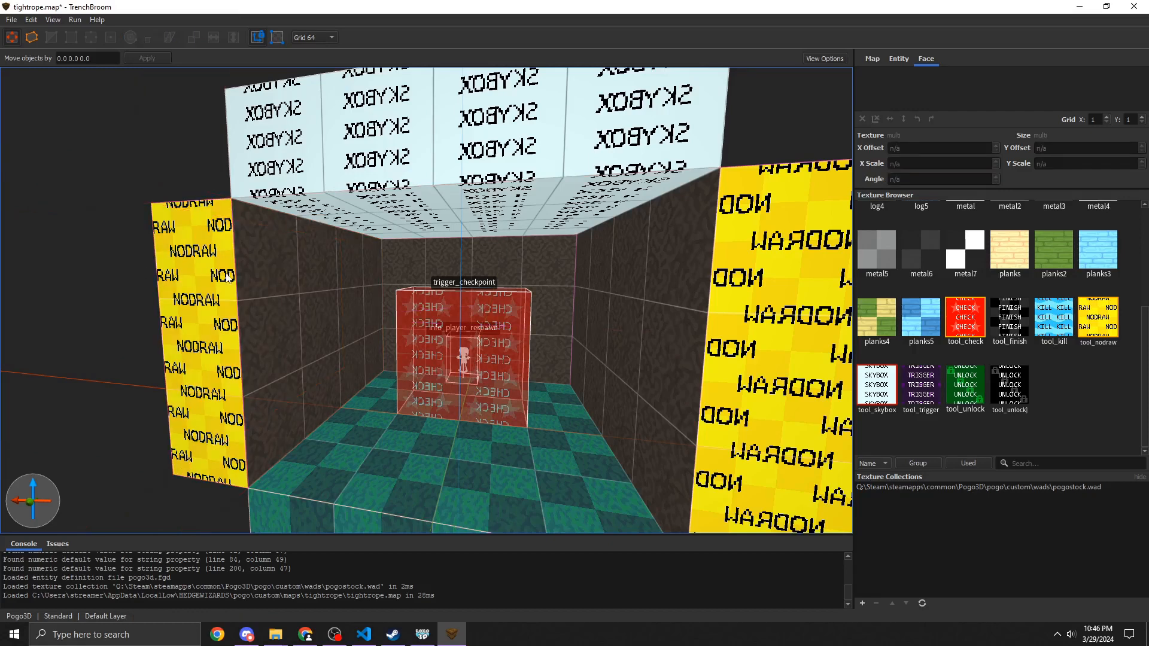
double_click(228, 277)
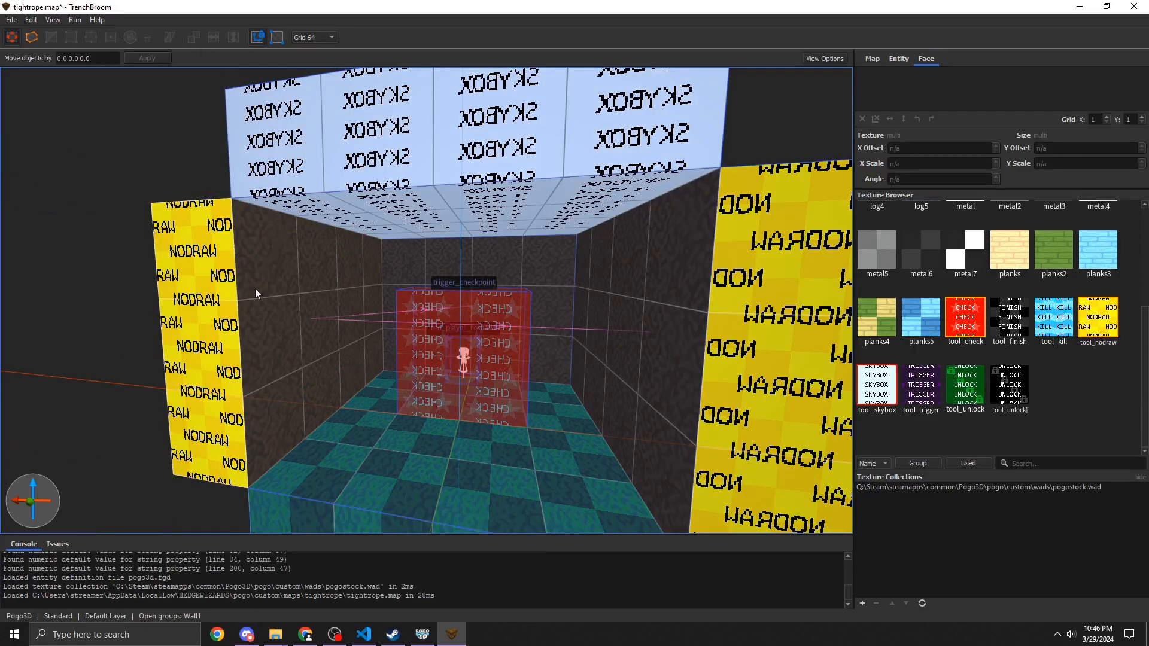
left_click(240, 265)
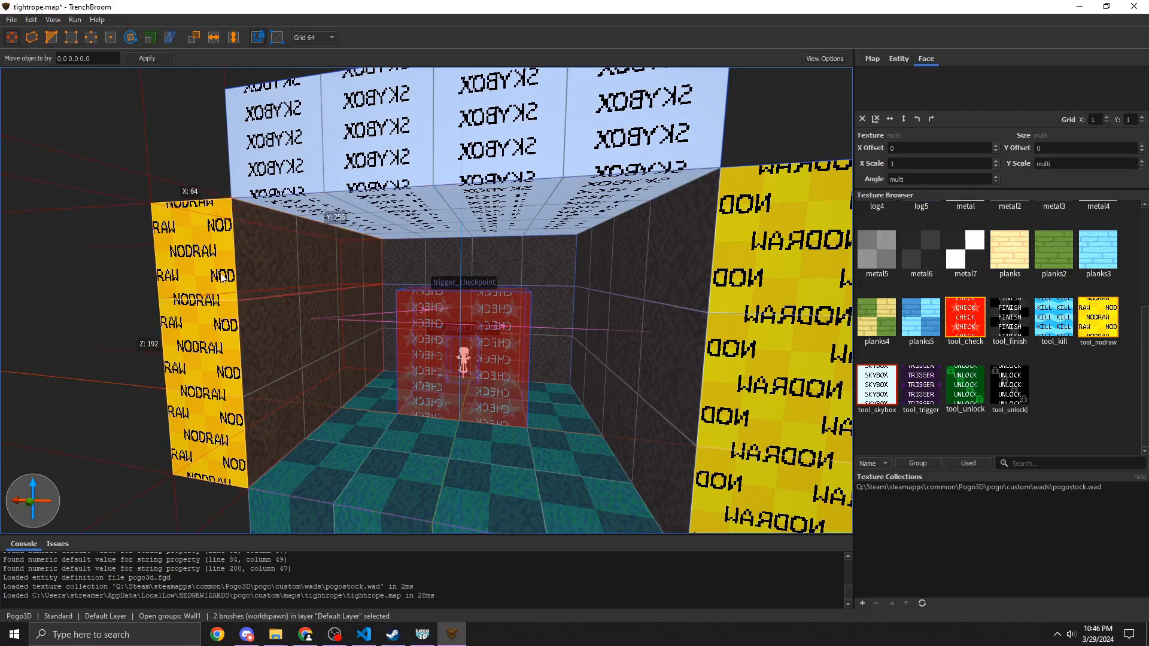
Step: Apply the tool_skybox texture to the inner face of the upper wall brush in the Wall1 group
left_click(285, 250, "shift")
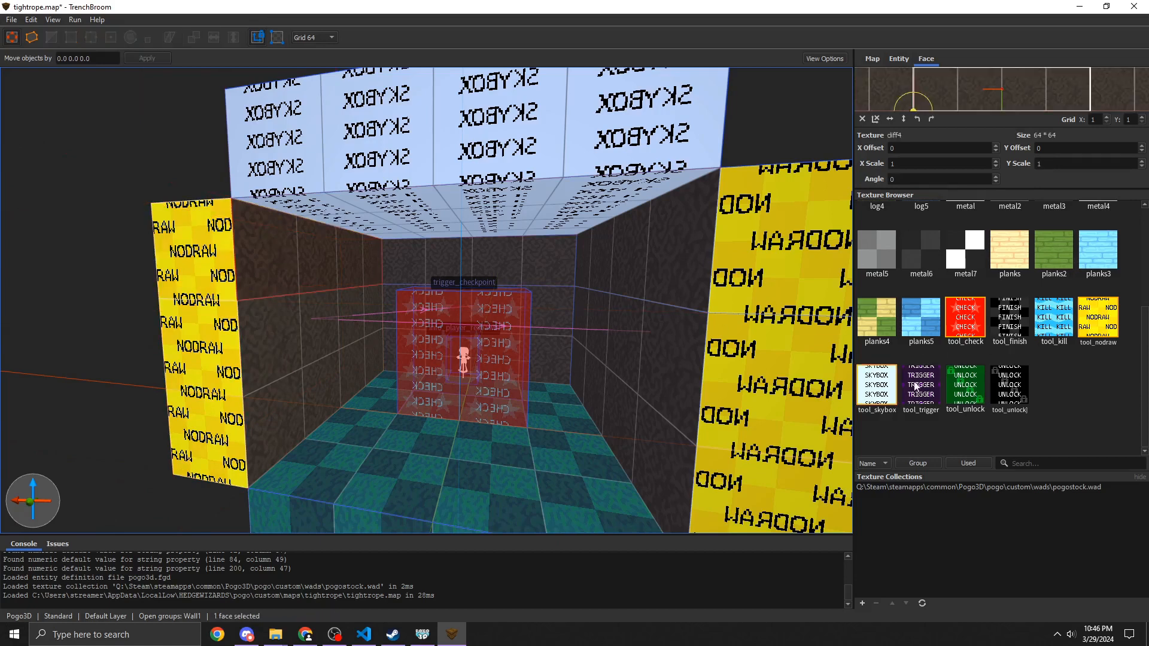
left_click(889, 388)
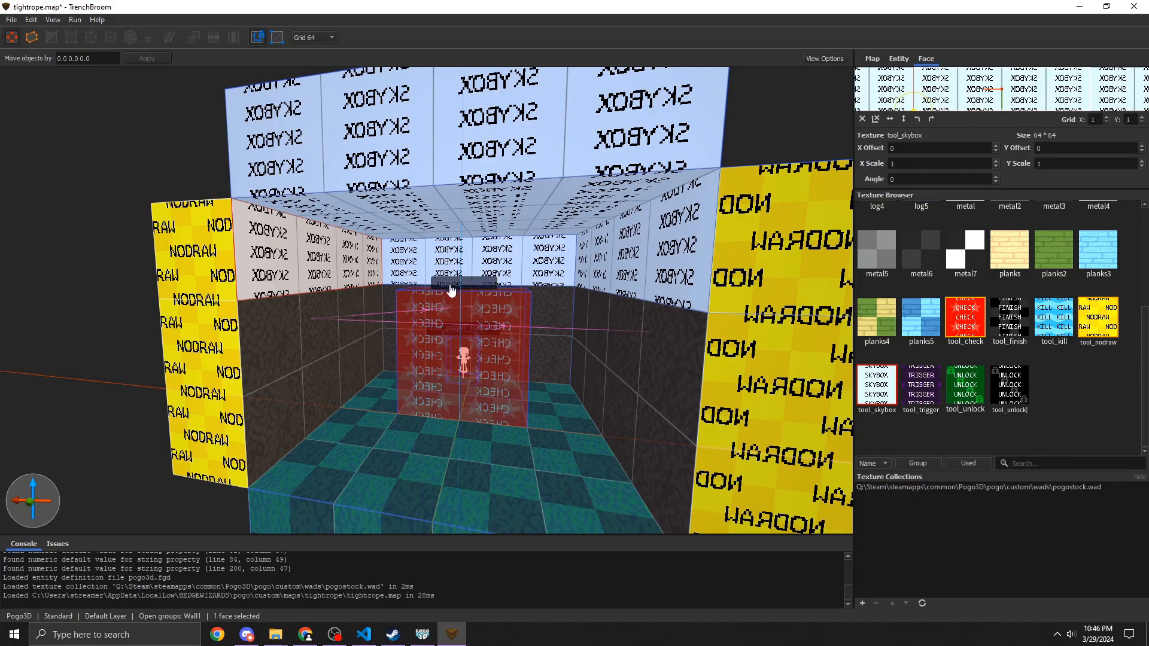
right_click_drag(464, 276, 479, 287)
scroll(479, 287, "down", 5)
key("Escape")
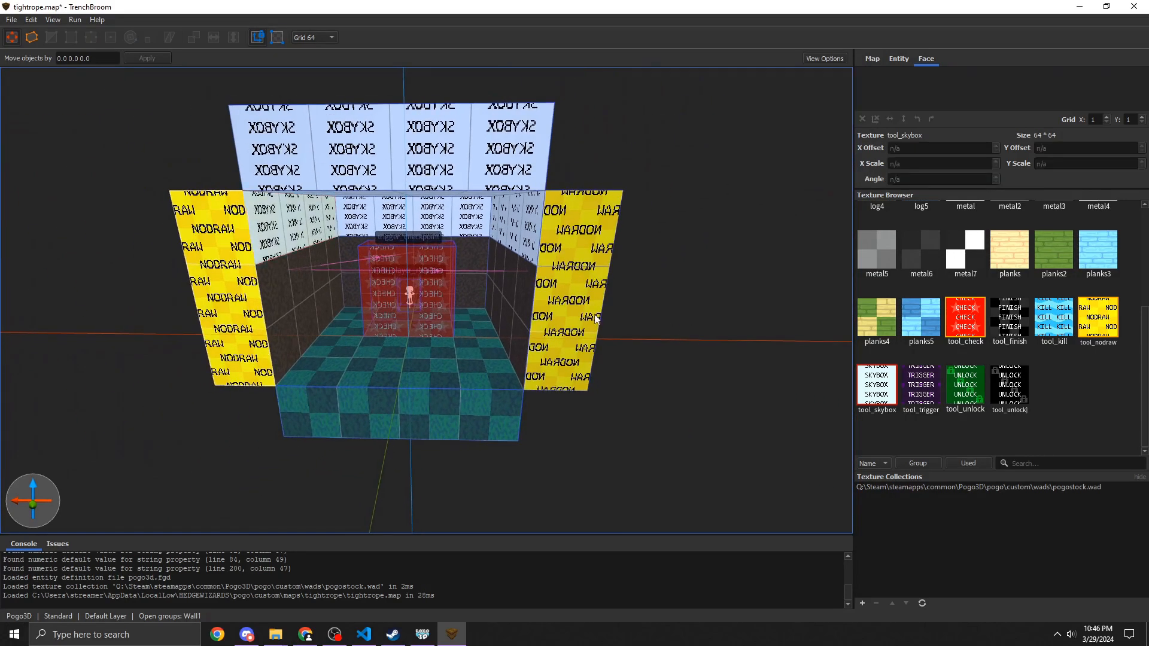
right_click_drag(597, 318, 392, 301)
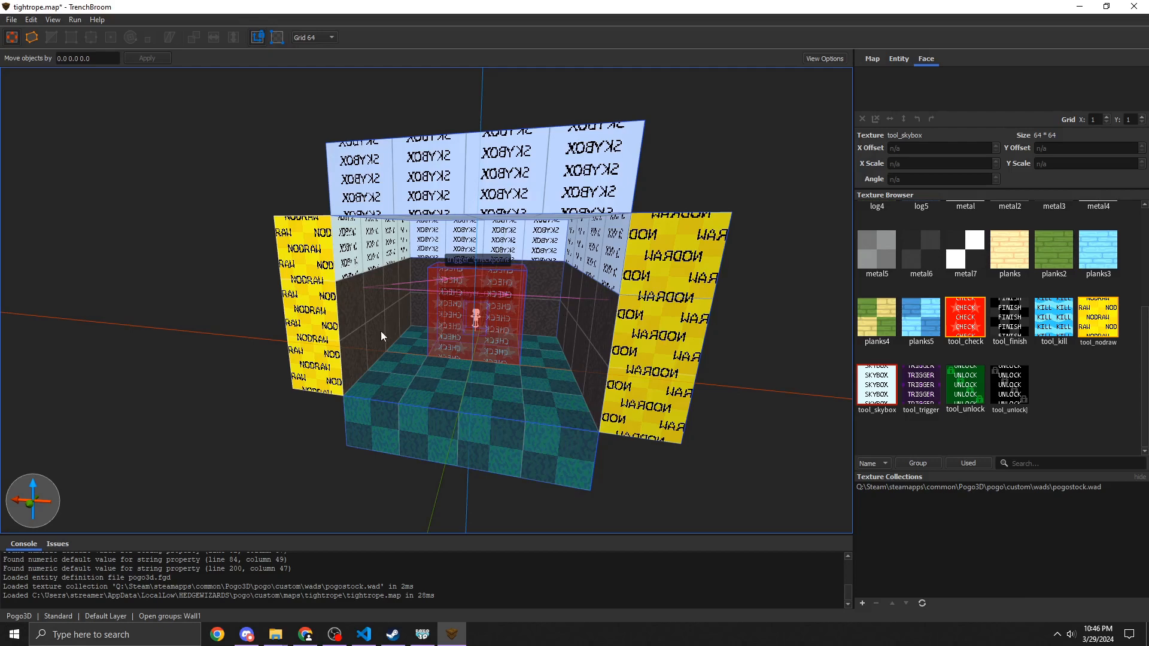
scroll(389, 339, "up", 5)
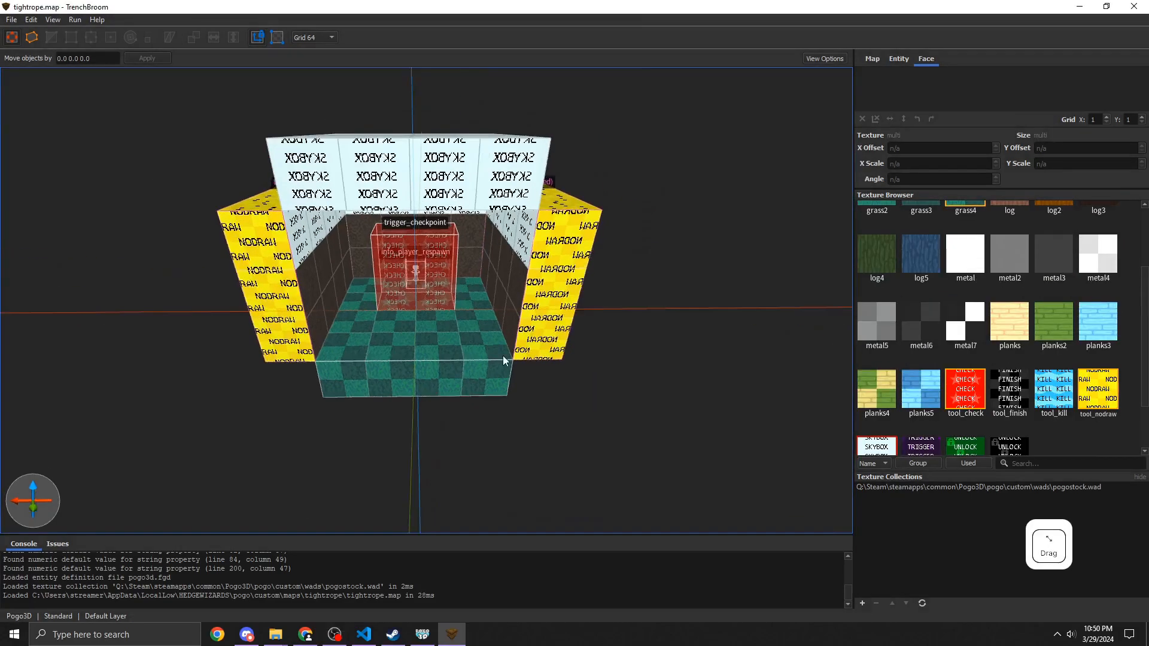
Step: Group the green floor brush and the skybox ceiling brush together under the name Floor
key("w")
right_click_drag(505, 353, 501, 352)
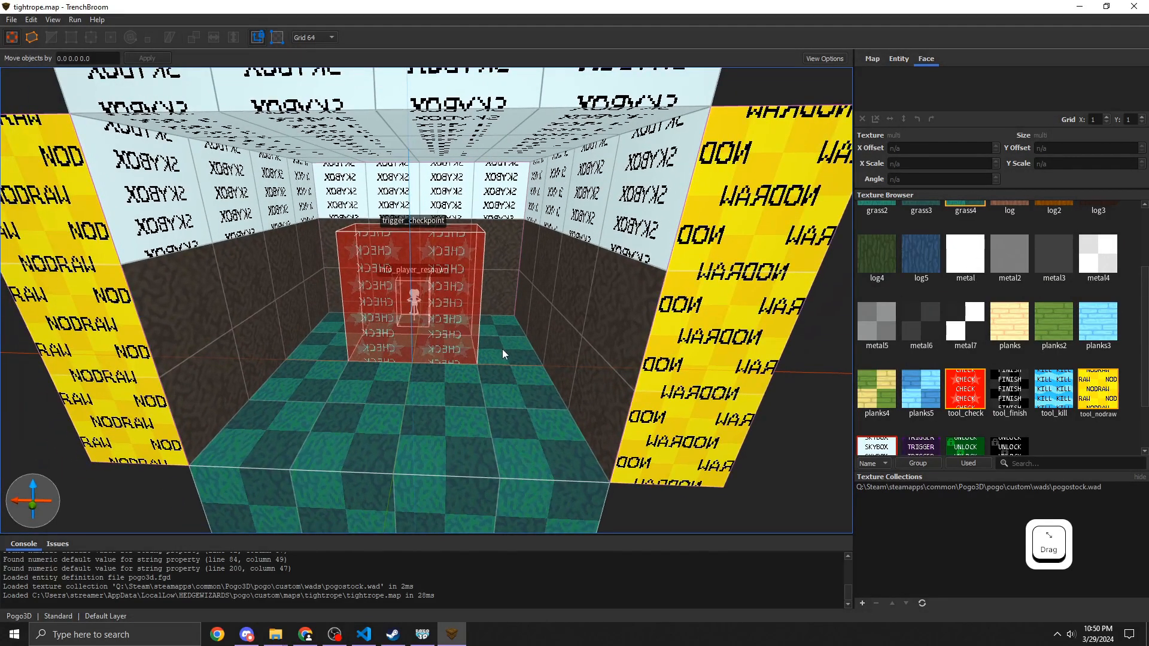
right_click_drag(481, 417, 477, 475)
key("s")
key("d")
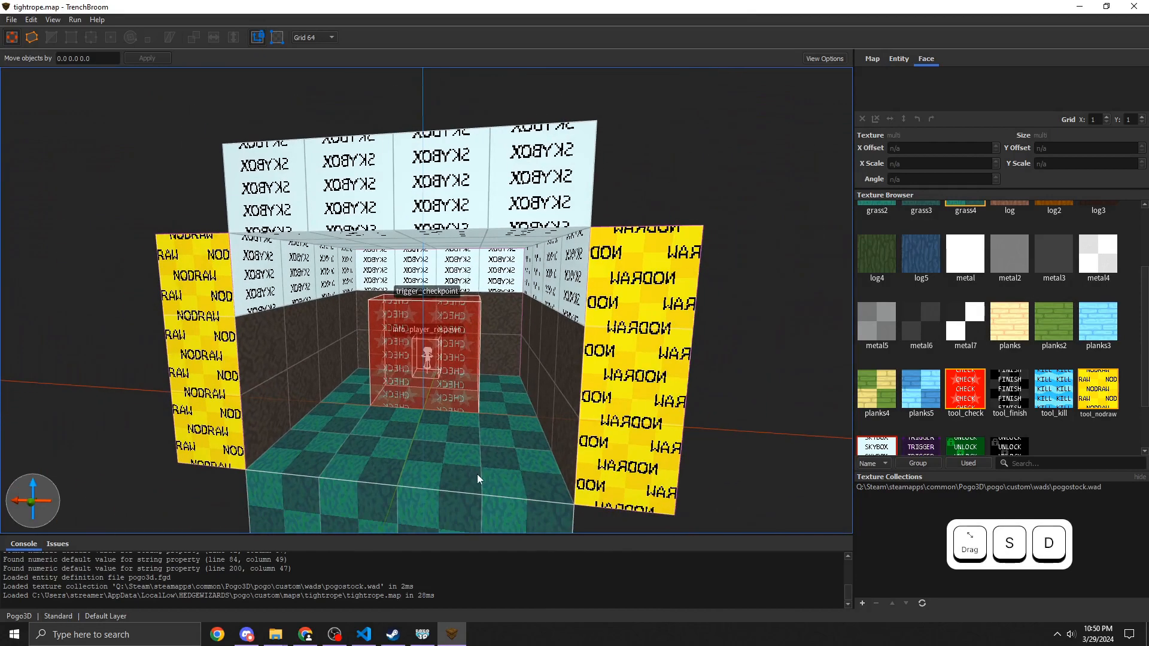
left_click(456, 191, "ctrl")
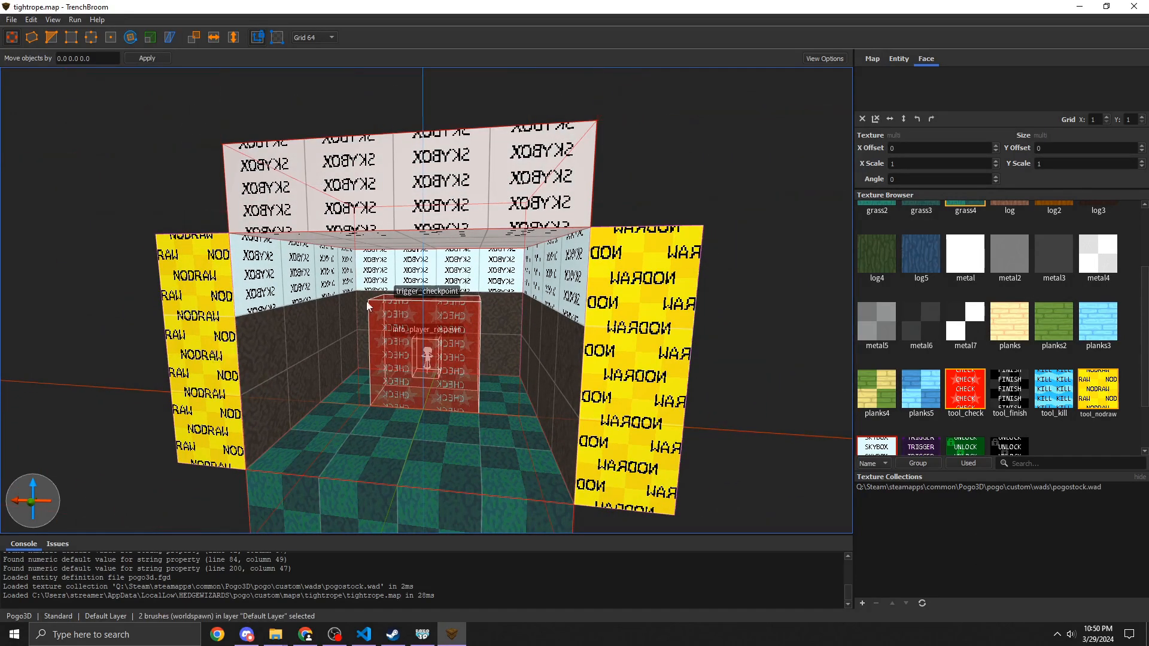
key("ctrl")
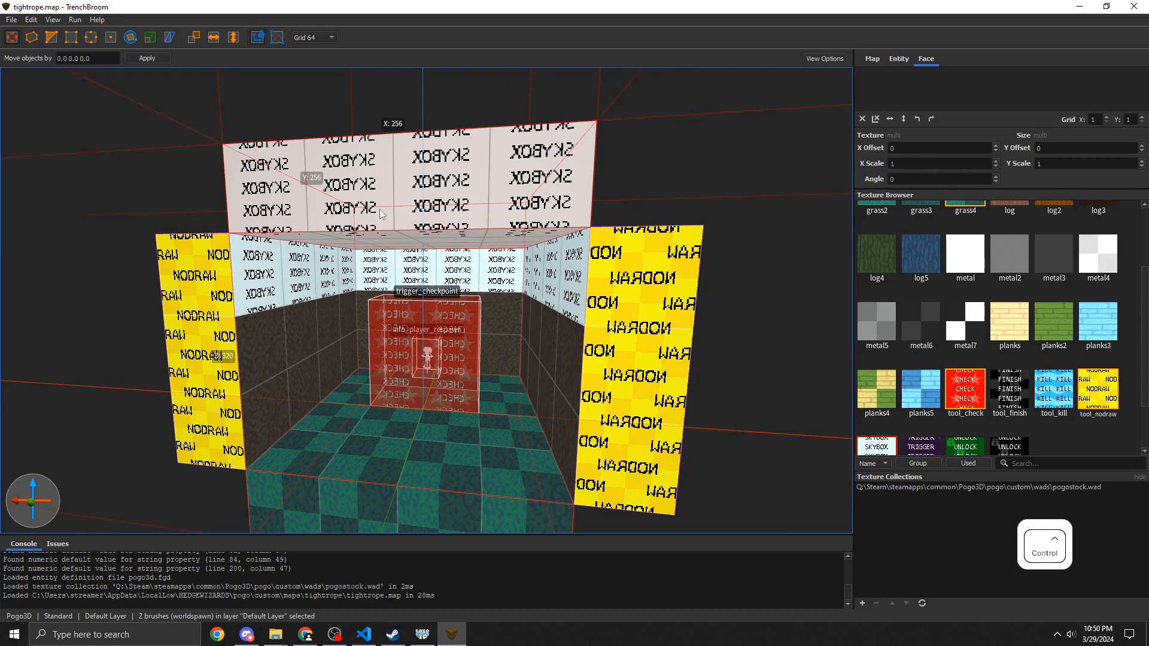
key("ctrl+g")
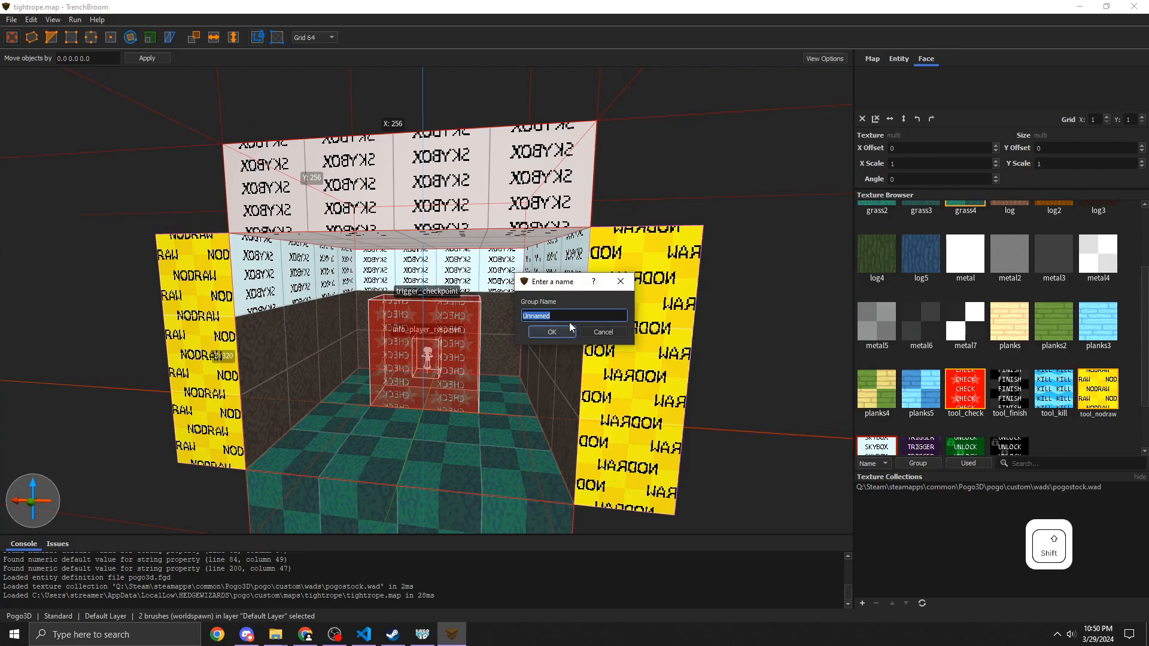
type("Floor")
left_click(569, 328)
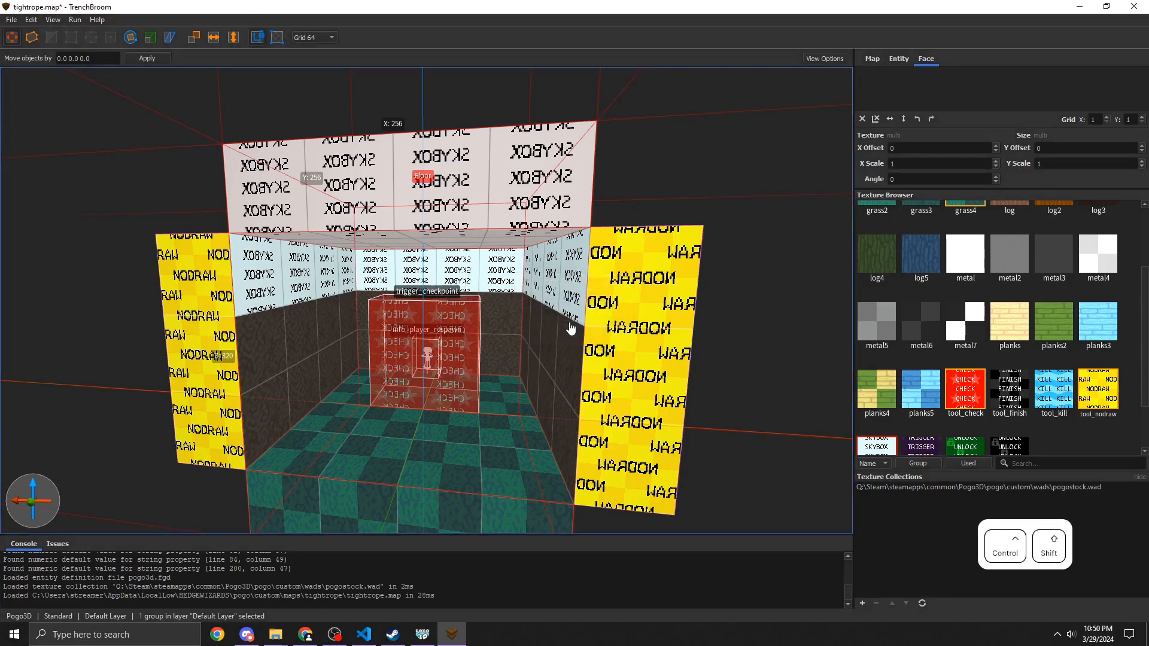
Step: Create a linked duplicate of the Floor group and place it against the corridor's open end to extend it
key("ctrl+shift+d")
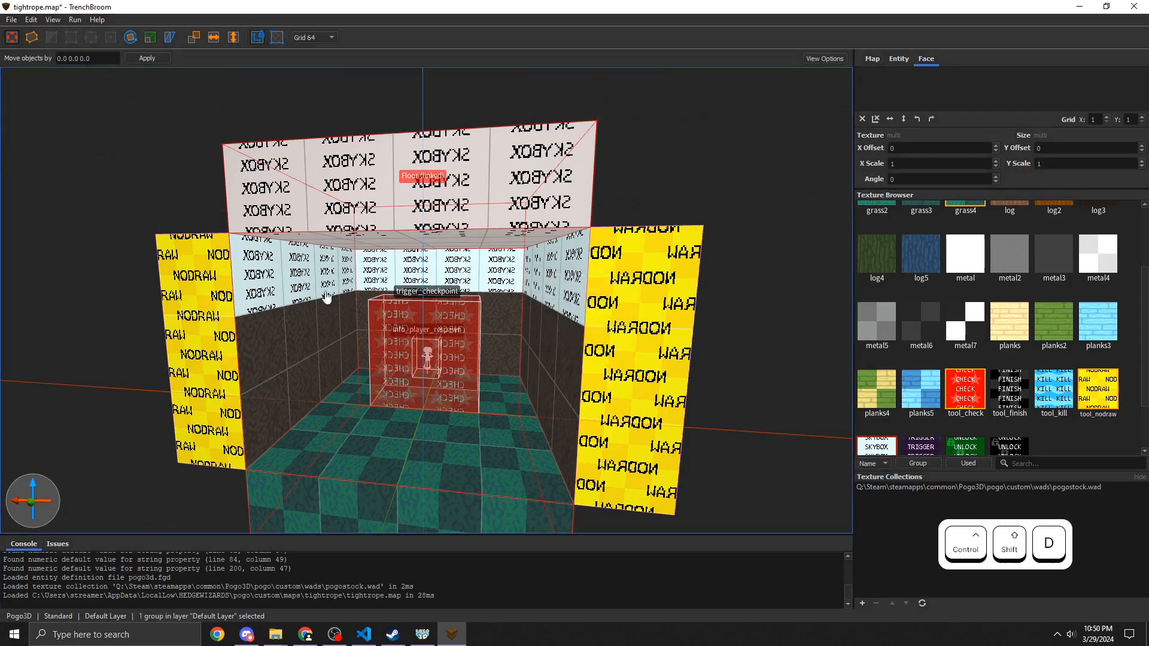
key("d")
key("s")
right_click_drag(326, 297, 194, 317)
left_click_drag(422, 360, 250, 402)
key("w")
key("a")
right_click_drag(251, 402, 256, 375)
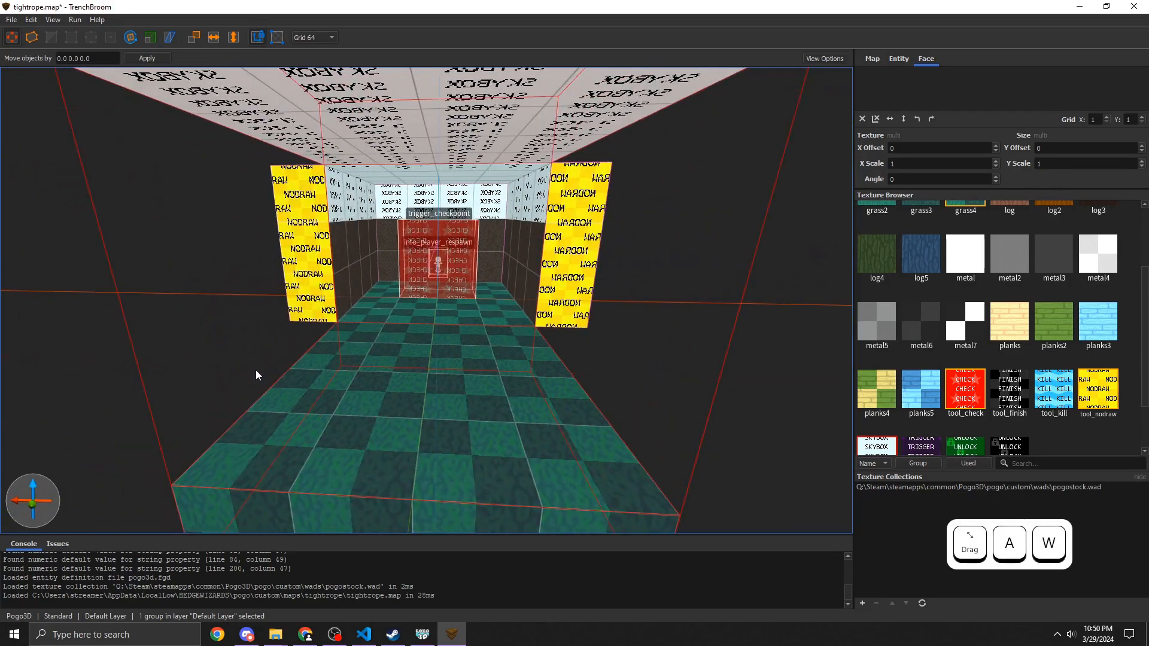
Step: Duplicate the left linked Wall1 group along the left side of the new floor segment
key("shift+a")
right_click_drag(286, 271, 326, 276)
left_click(393, 265)
right_click_drag(393, 265, 404, 301)
key("s")
left_click_drag(257, 183, 422, 261, "ctrl")
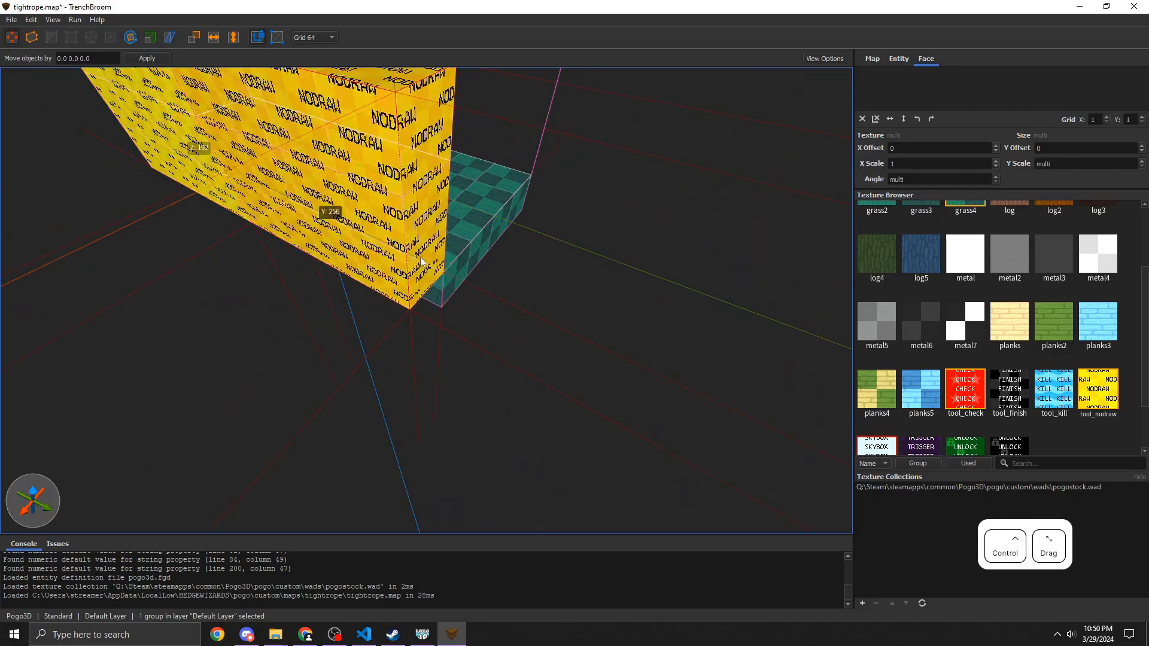
Step: Duplicate the right linked Wall1 group along the right side of the new floor segment
key("shift+d")
right_click_drag(427, 267, 499, 267)
key("shift+w")
left_click(499, 268)
left_click_drag(498, 282, 376, 393, "ctrl")
key("s")
key("a")
right_click_drag(376, 394, 259, 366)
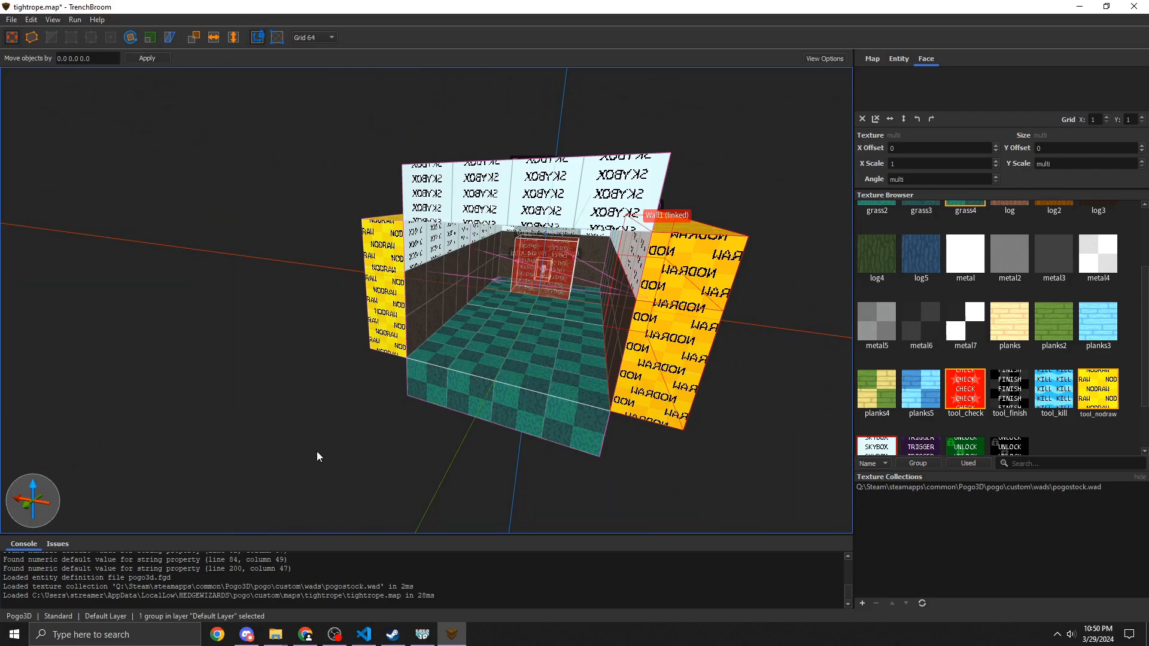
Step: Group the new Floor segment and its two Wall1 groups under the name Chunk_Straight
key("w")
right_click_drag(326, 434, 366, 439)
left_click(366, 439)
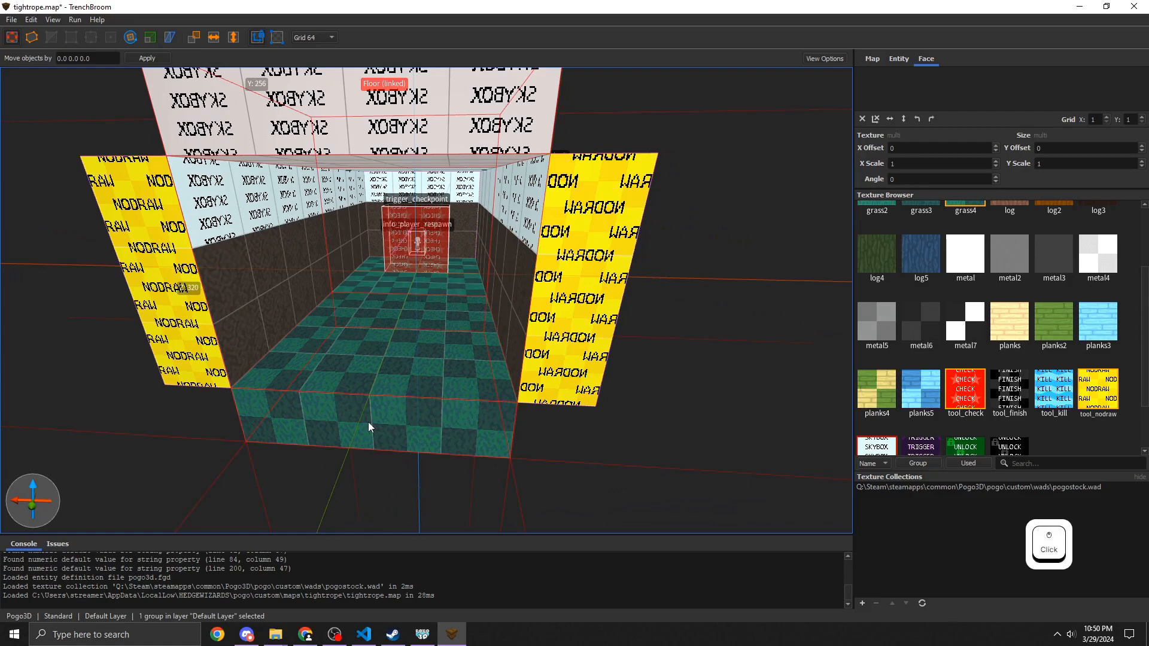
left_click(211, 278, "ctrl")
left_click(526, 281, "ctrl")
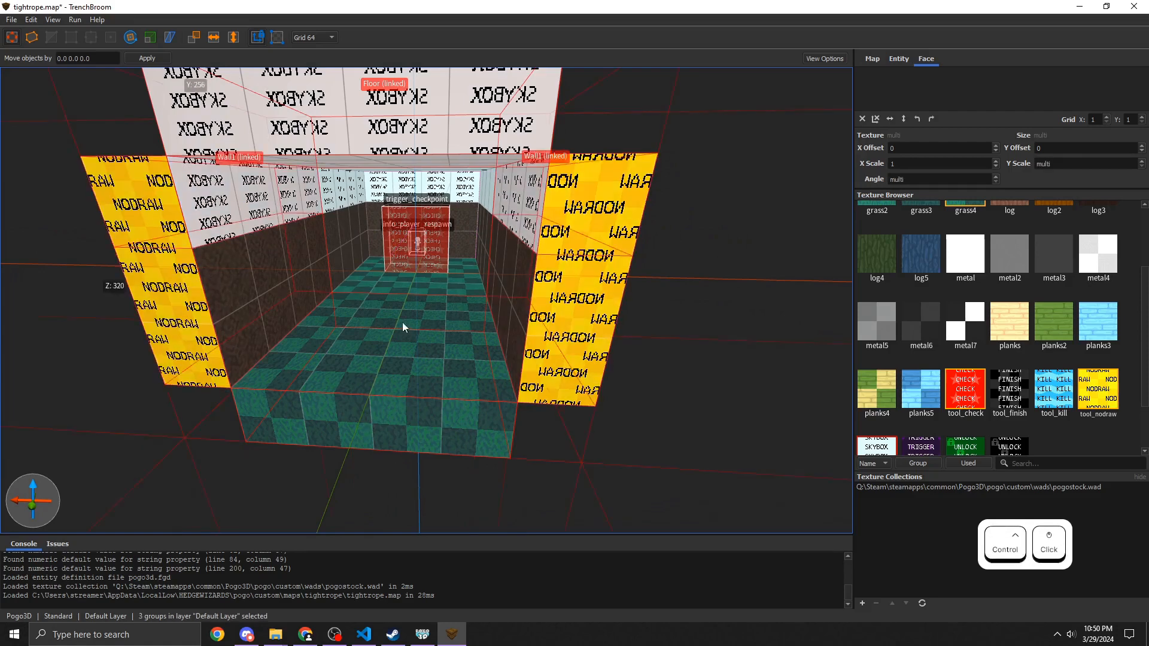
key("ctrl+g")
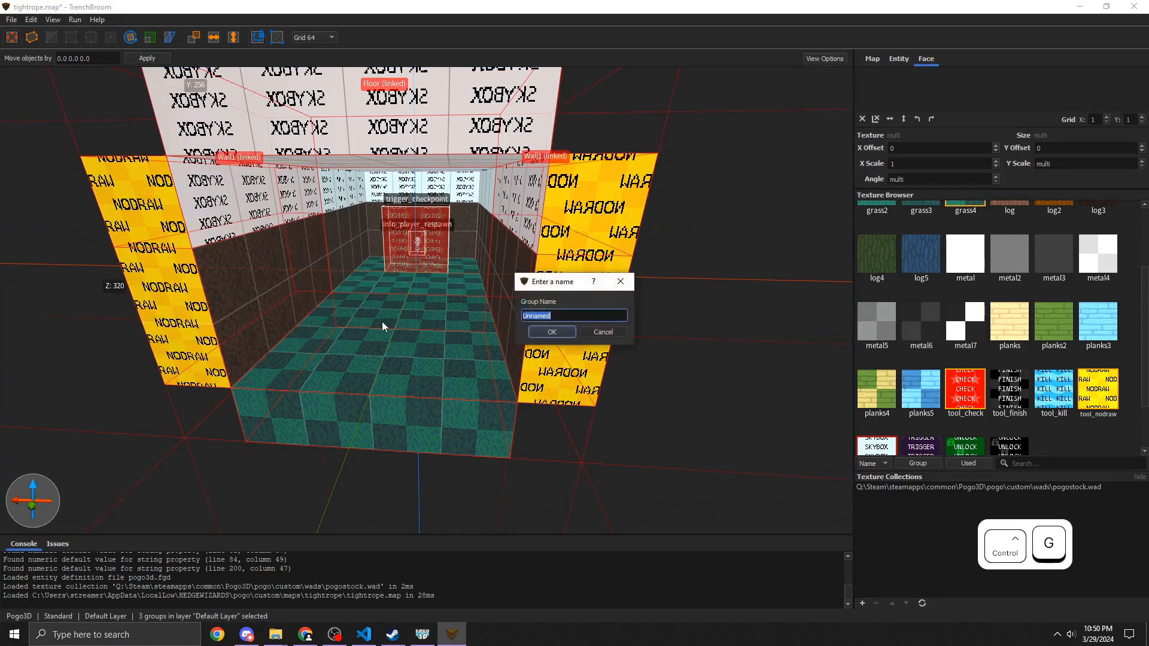
type("Chunk_Straight")
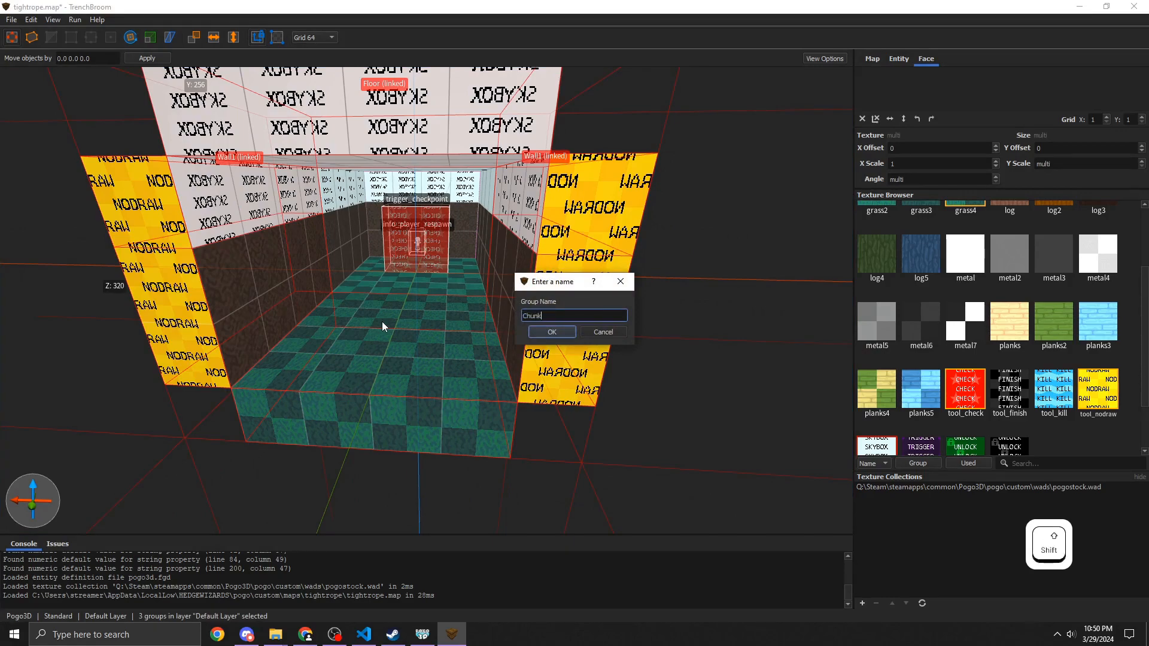
key("Return")
Step: Create a linked duplicate of the Chunk_Straight group beside the original and reselect the original
right_click_drag(382, 324, 381, 332)
key("s")
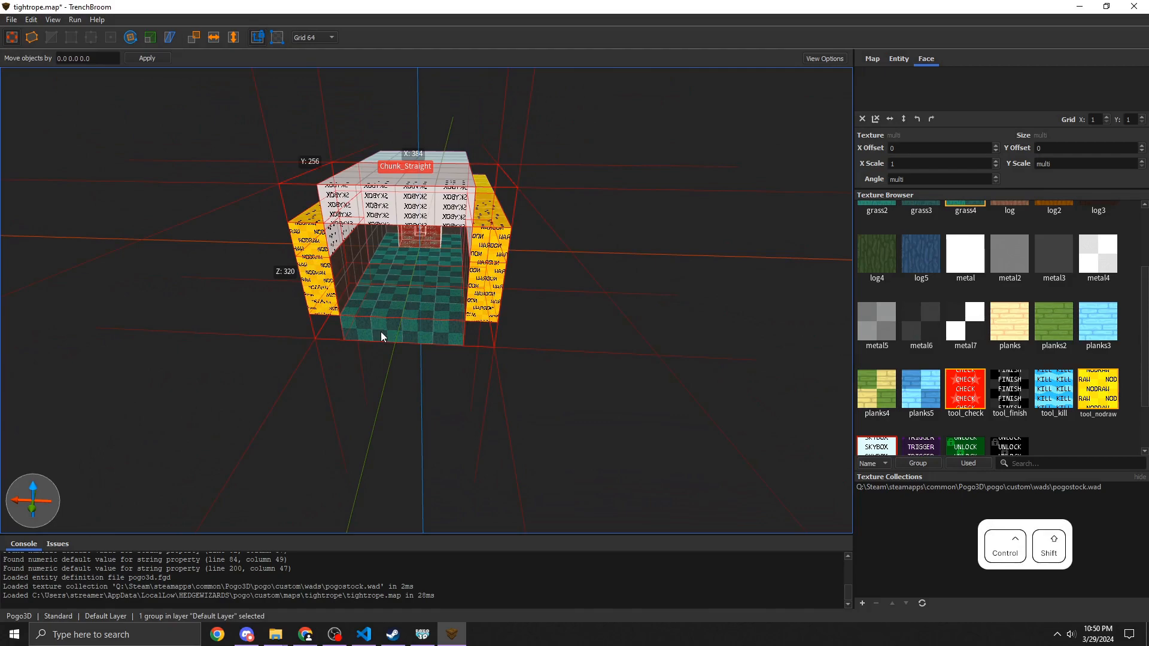
left_click_drag(385, 332, 641, 333, "ctrl+shift")
left_click(423, 391)
right_click_drag(423, 391, 442, 359)
key("a")
key("w")
left_click(439, 336)
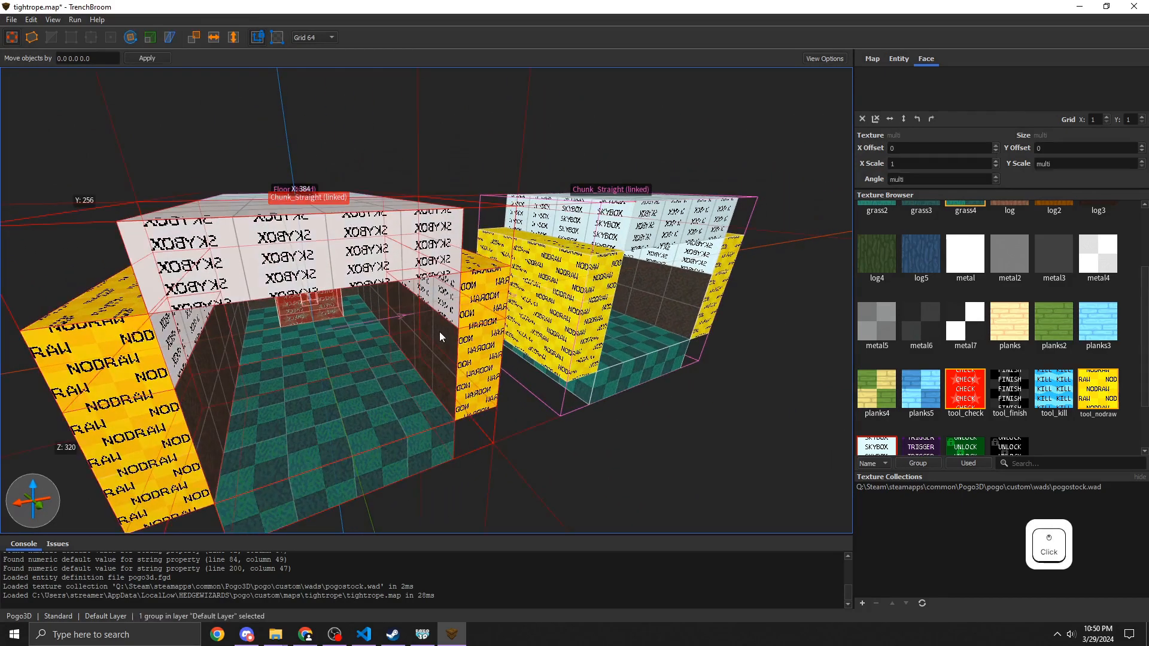
Step: Open the original Chunk_Straight group, try moving its right Wall1 group outward, and undo the move
double_click(446, 364)
left_click(436, 354)
left_click_drag(436, 354, 658, 463)
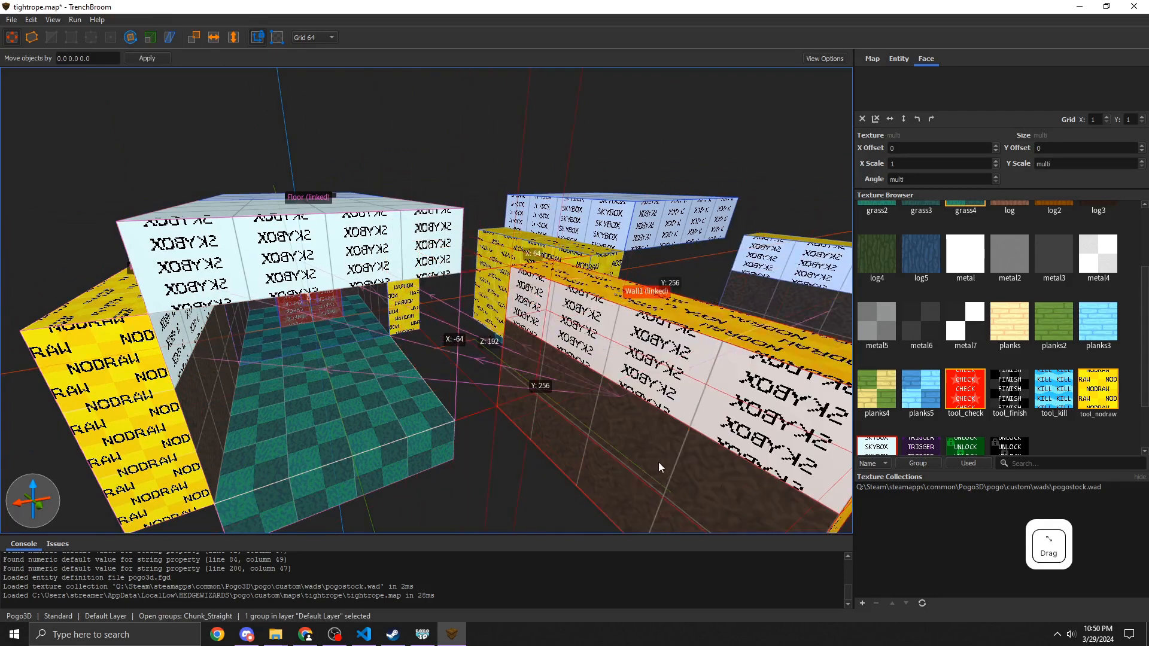
key("ctrl+z")
Step: Open the nested Wall1 group, try moving its upper skybox brush outward, and undo the move
double_click(477, 312)
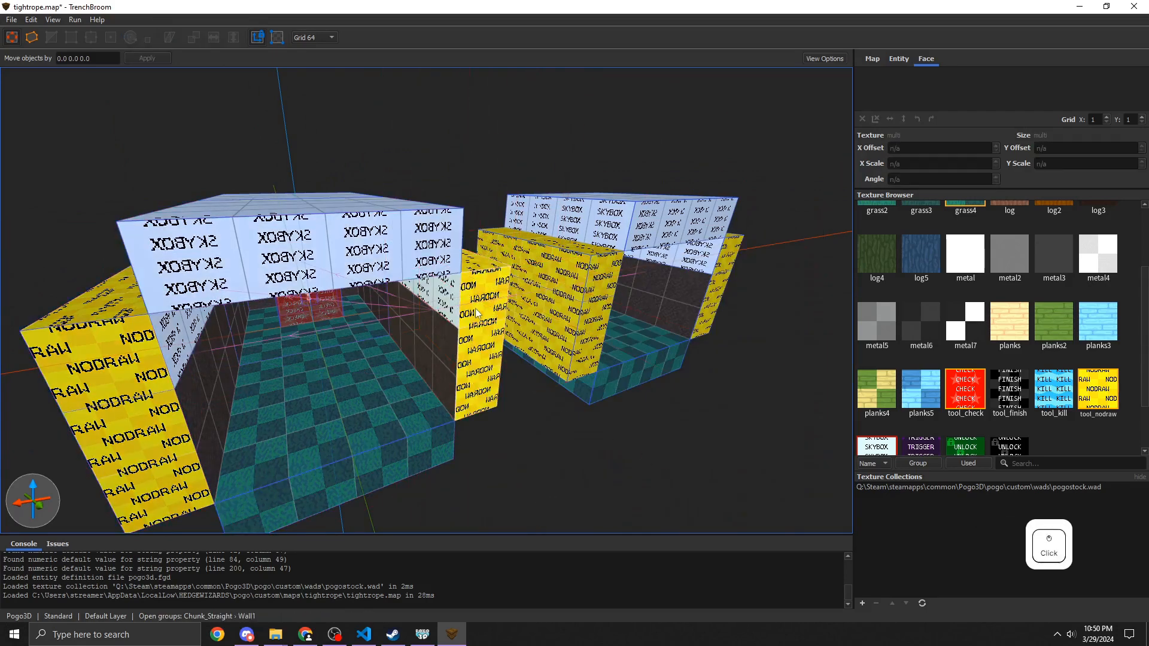
left_click(474, 304)
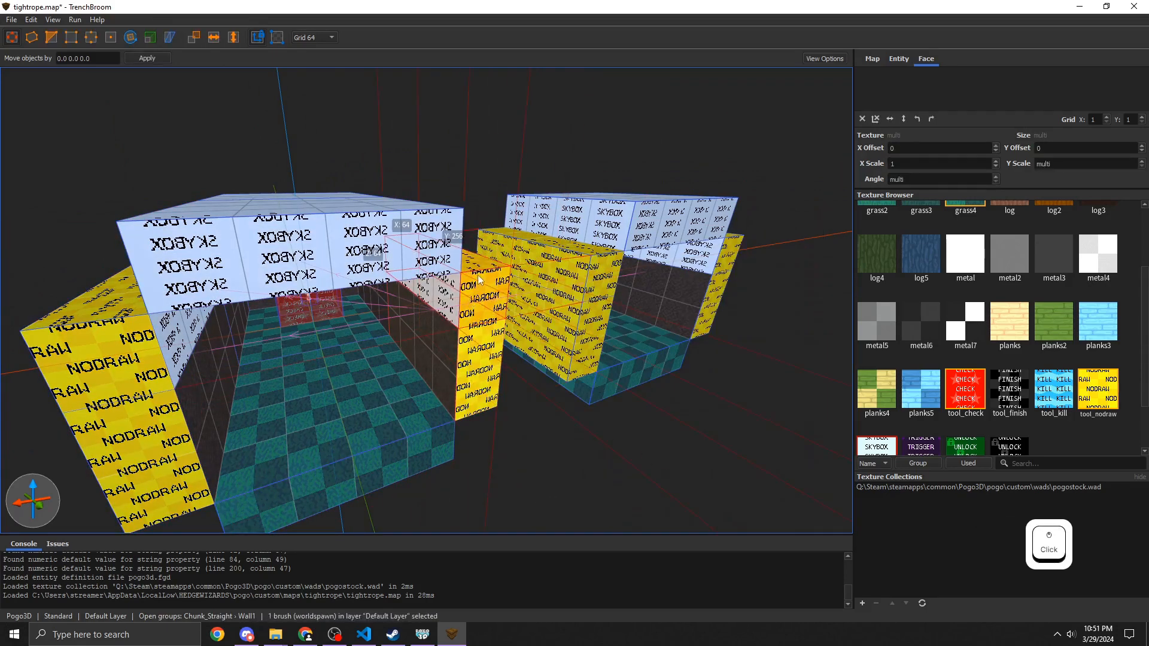
left_click_drag(478, 279, 639, 421)
key("ctrl+z")
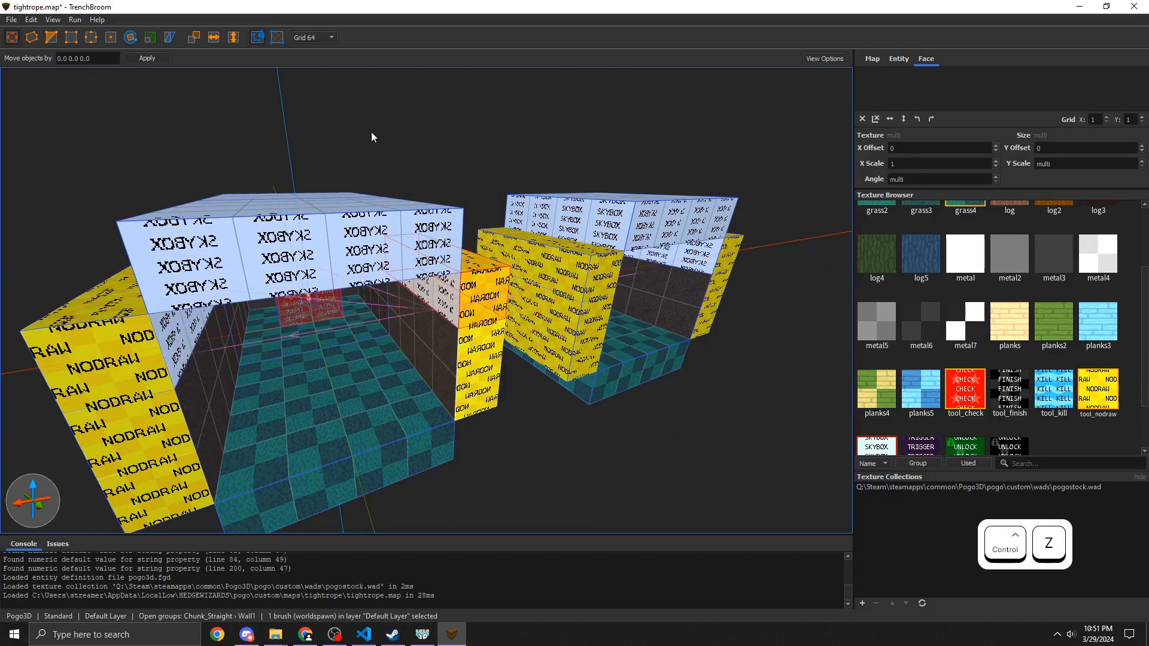
Step: Close the open Wall1 and Chunk_Straight groups
left_click(513, 397)
key("d")
mouse_move(512, 397)
right_mouse_down()
mouse_move(633, 373)
mouse_move(608, 336)
mouse_move(503, 369)
right_mouse_up()
right_click_drag(418, 352, 447, 382)
key("s")
key("d")
left_click(587, 407)
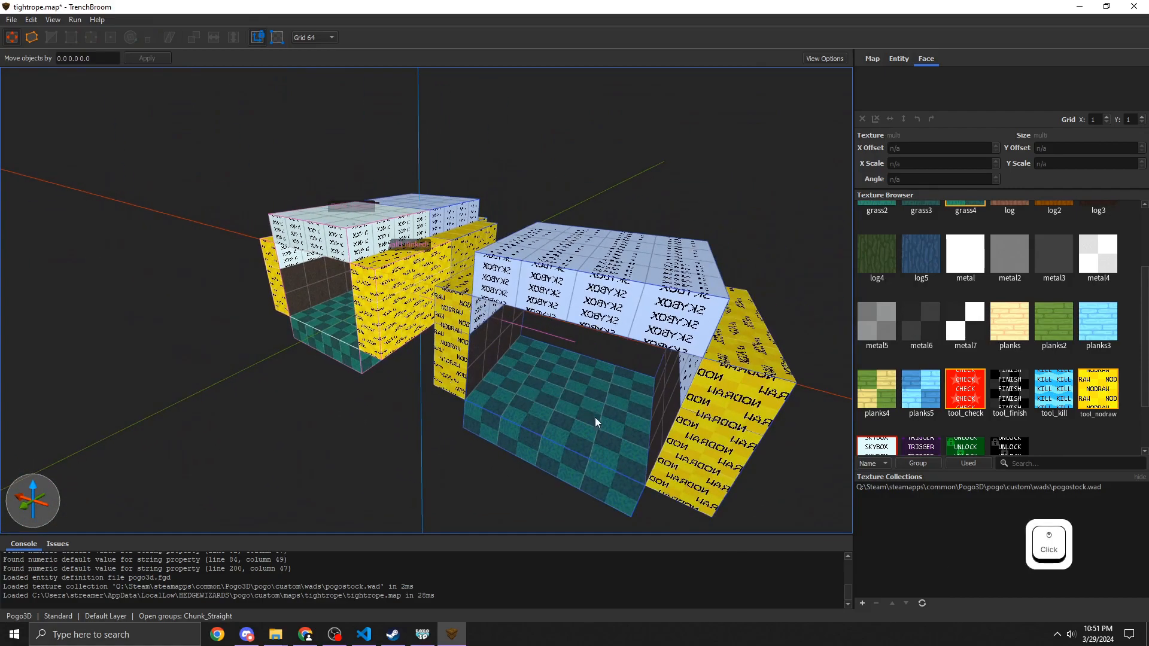
key("Escape")
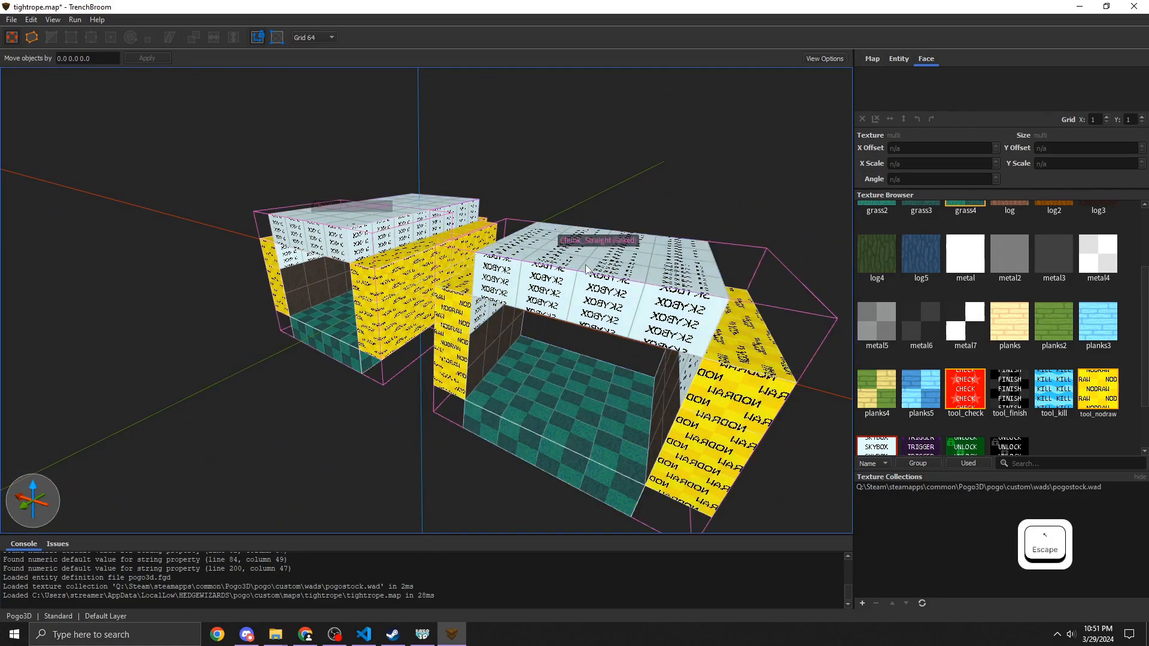
Step: Try repositioning the linked Chunk_Straight copy and undo the changes
left_click(586, 269)
key("a")
key("s")
right_click_drag(587, 269, 382, 269)
key("d")
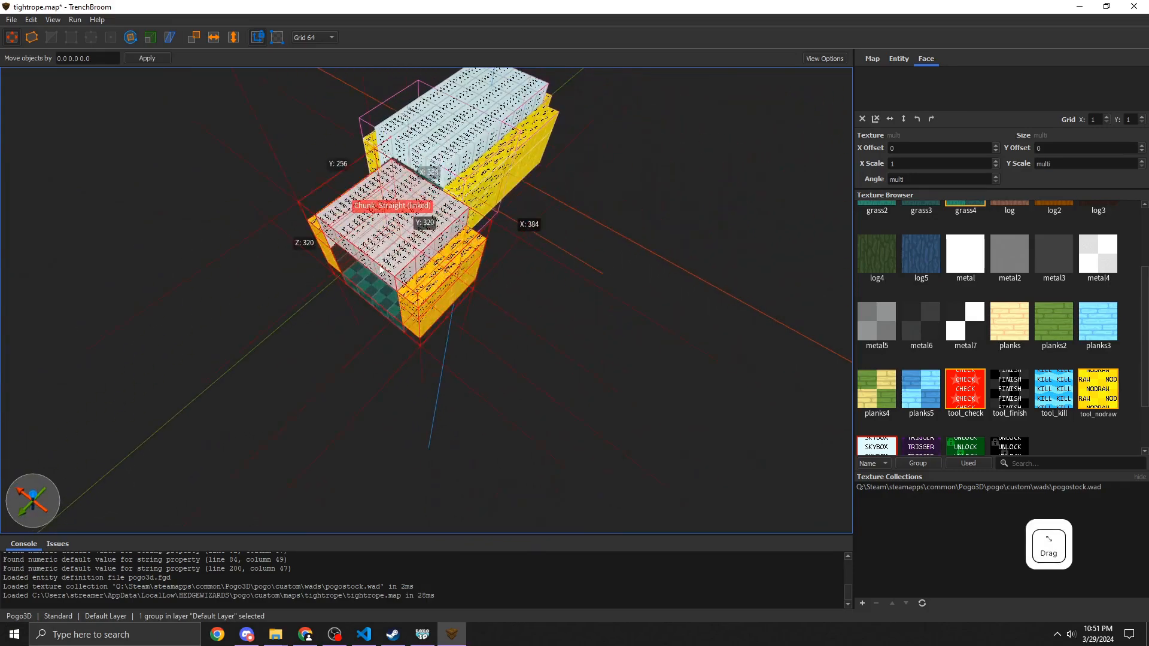
left_click_drag(381, 269, 193, 340)
key("a")
right_click_drag(442, 353, 379, 342)
key("ctrl+z")
key("ctrl+z")
key("ctrl+z")
Step: Delete the linked Chunk_Straight copy beside the original chunk
key("w")
key("shift+a")
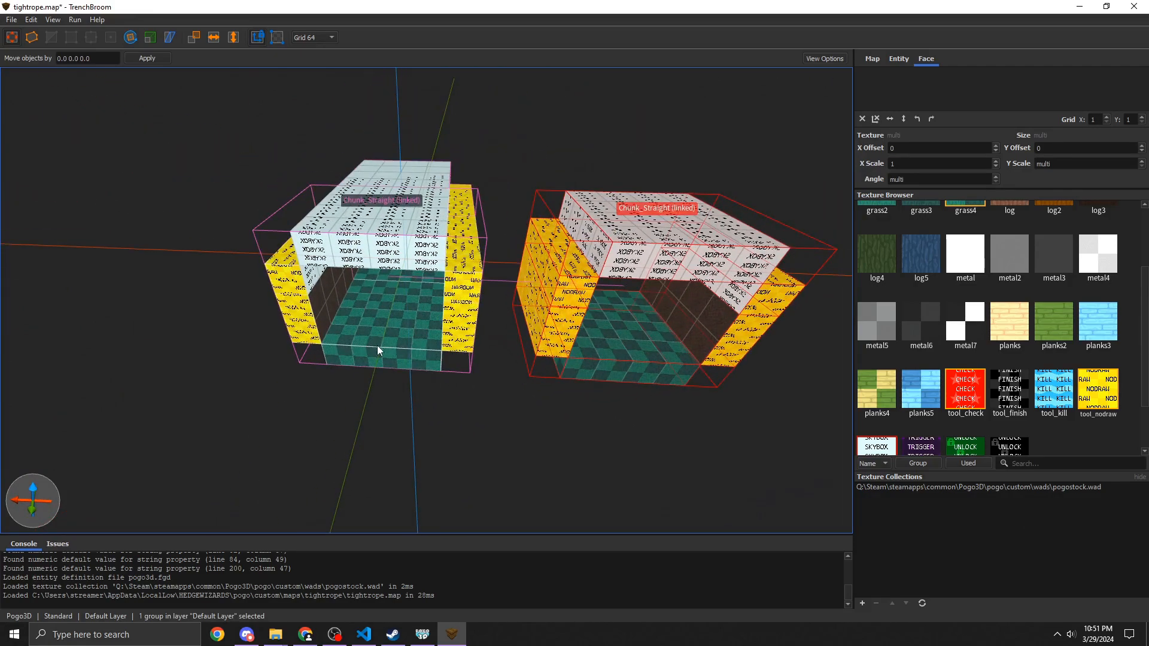
key("Delete")
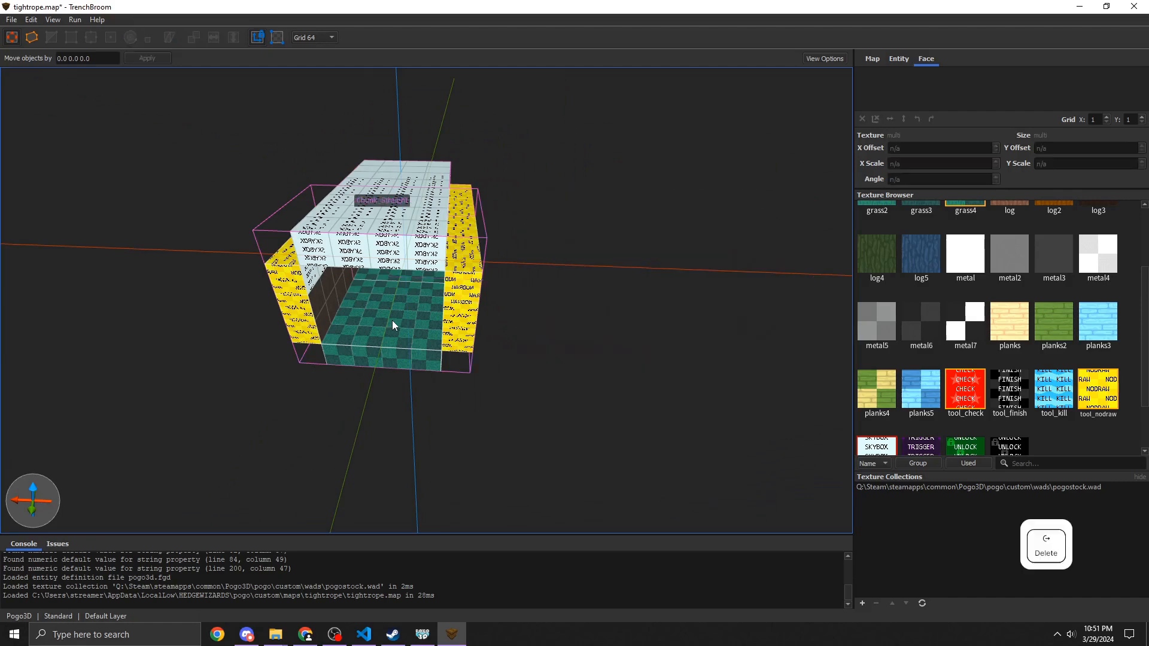
Step: Try duplicating the remaining Chunk_Straight group without a link and undo the duplication
left_click_drag(402, 297, 660, 392, "ctrl")
key("ctrl+z")
left_click(634, 429)
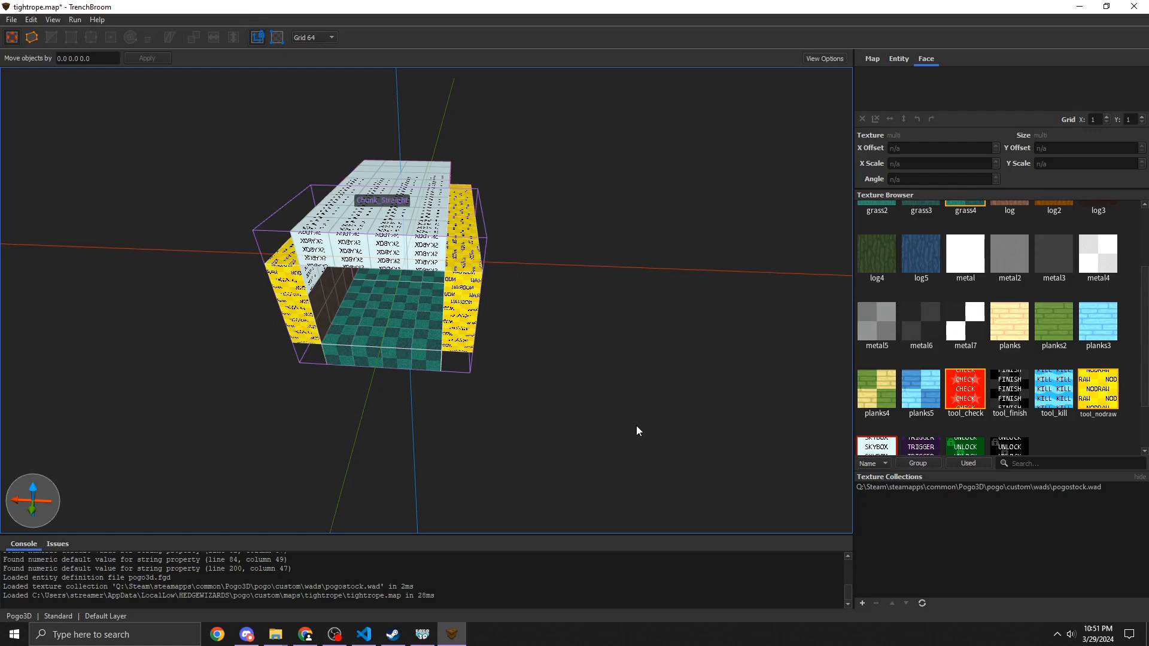
Step: Create another linked duplicate of Chunk_Straight beside the original and delete it
left_click(345, 318)
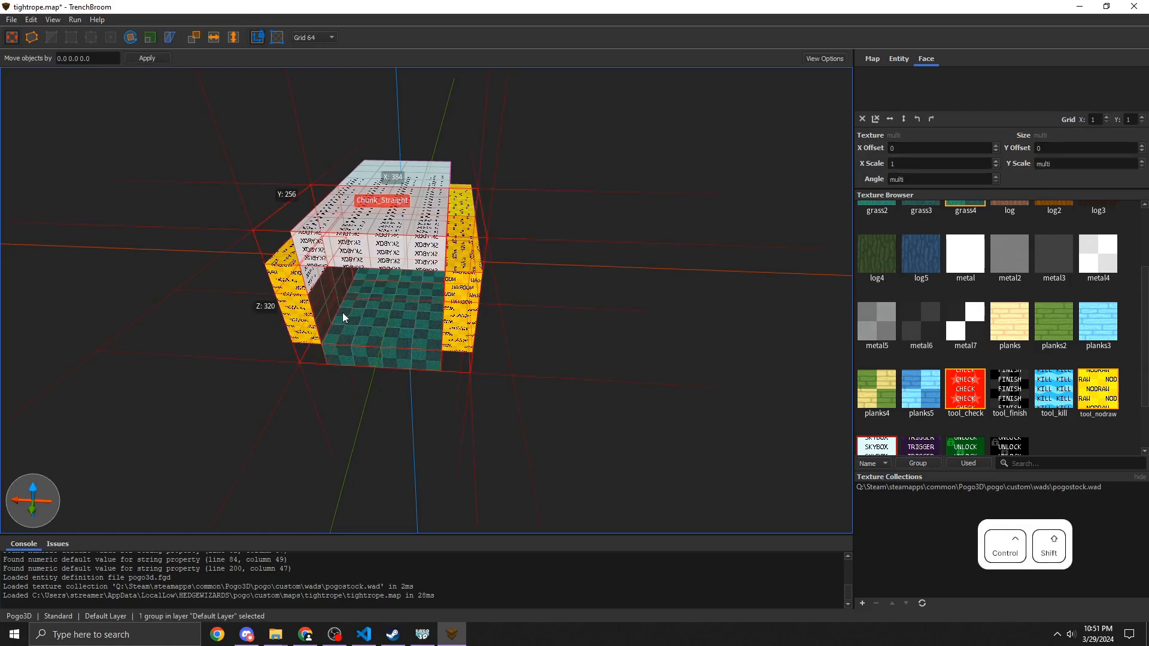
left_click_drag(345, 318, 602, 344, "ctrl")
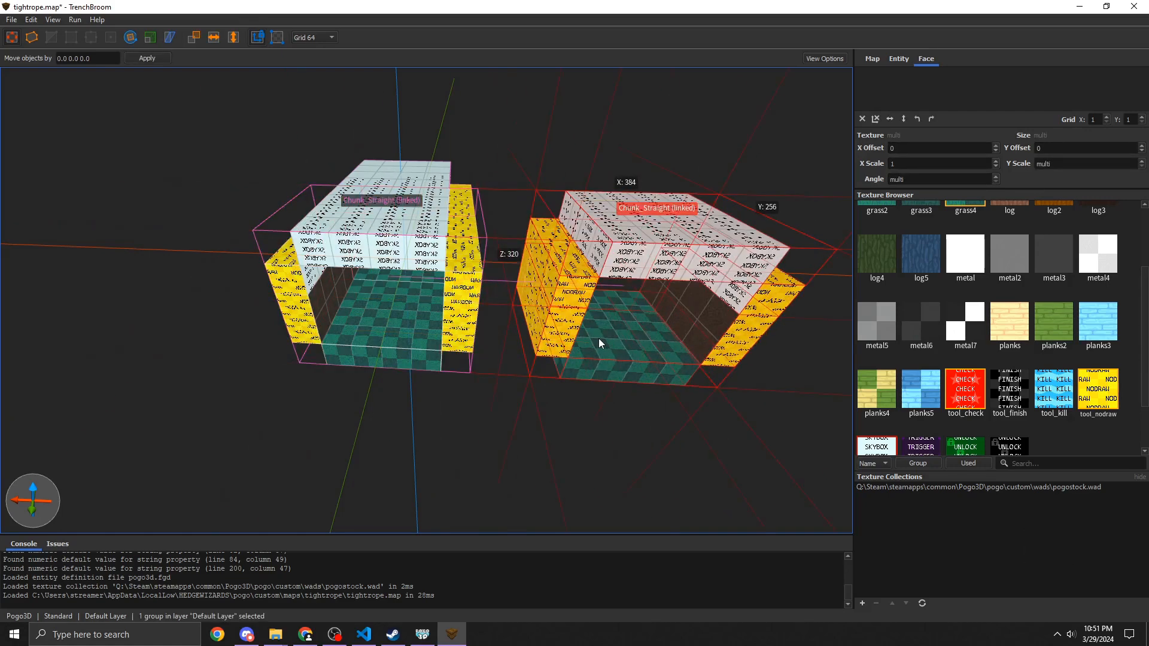
key("Delete")
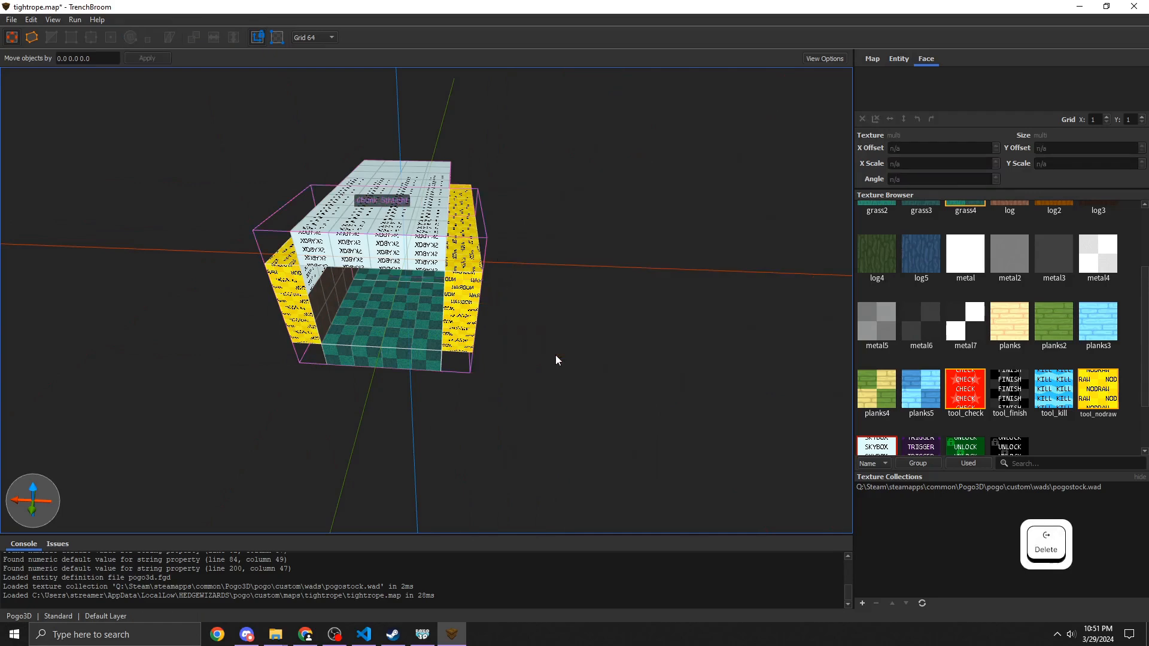
Step: Make an unlinked duplicate of Chunk_Straight, open it, try moving its parts, and undo the moves
left_click(328, 291)
key("ctrl+z")
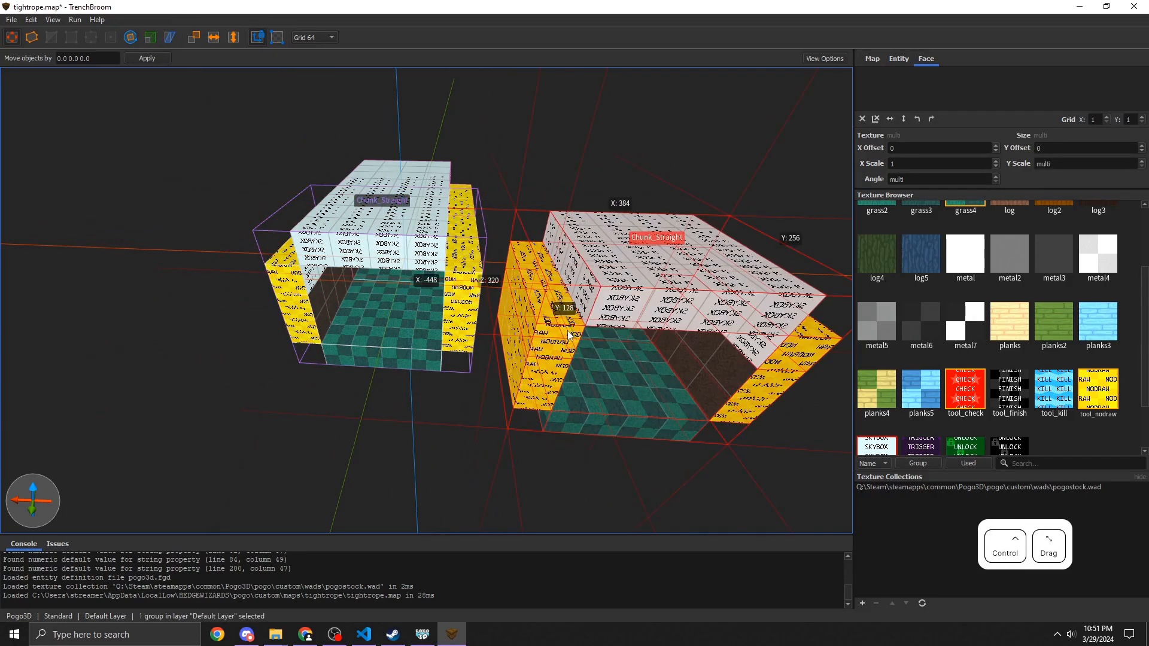
double_click(550, 334)
mouse_move(550, 331)
left_mouse_down()
mouse_move(529, 385)
mouse_move(357, 368)
left_mouse_up()
key("ctrl+z")
left_click(557, 293)
left_click_drag(559, 295, 176, 325)
key("ctrl+z")
Step: Close the open Chunk_Straight copy and delete the unlinked copy
key("Escape")
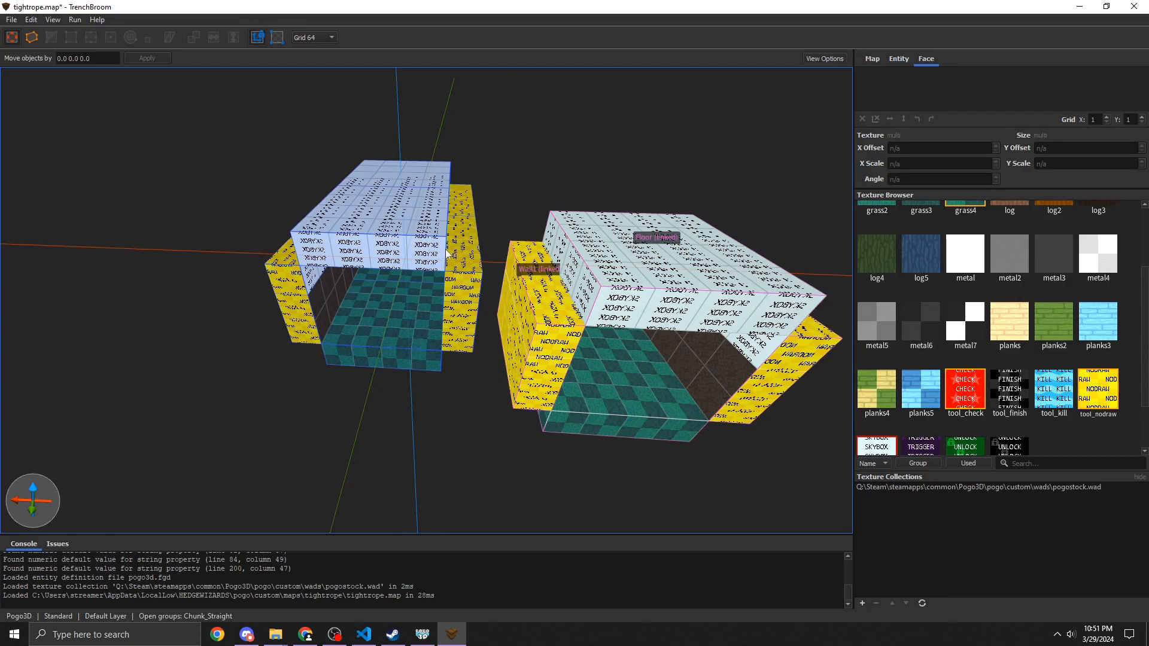
left_click(622, 297)
key("Escape")
key("Escape")
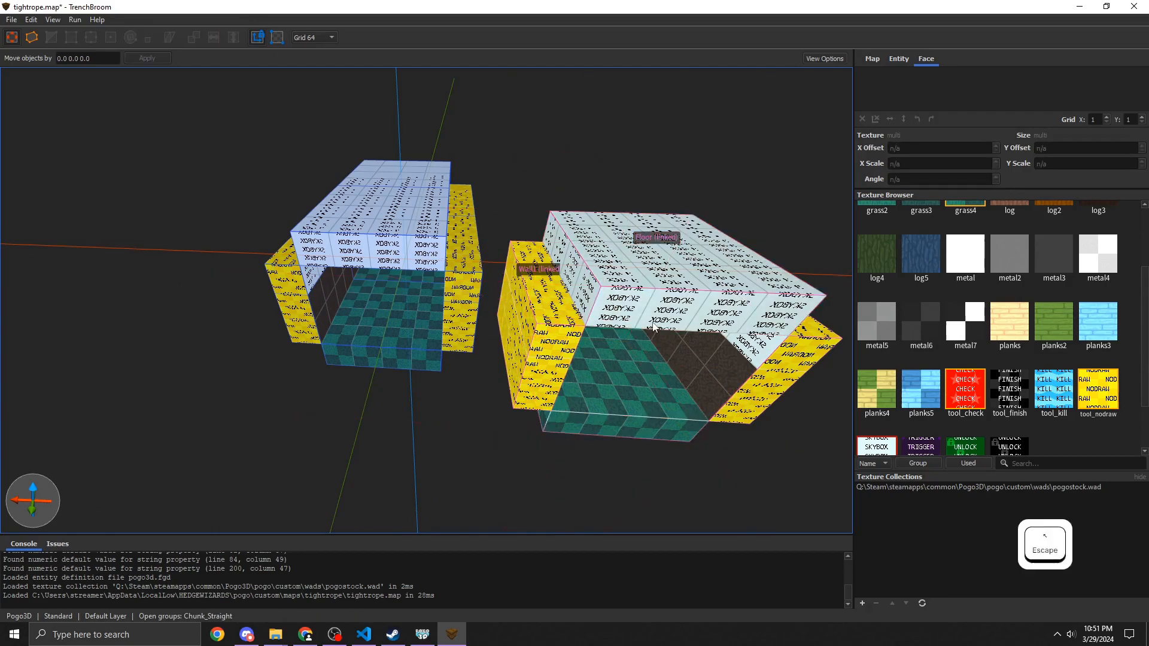
left_click(652, 327)
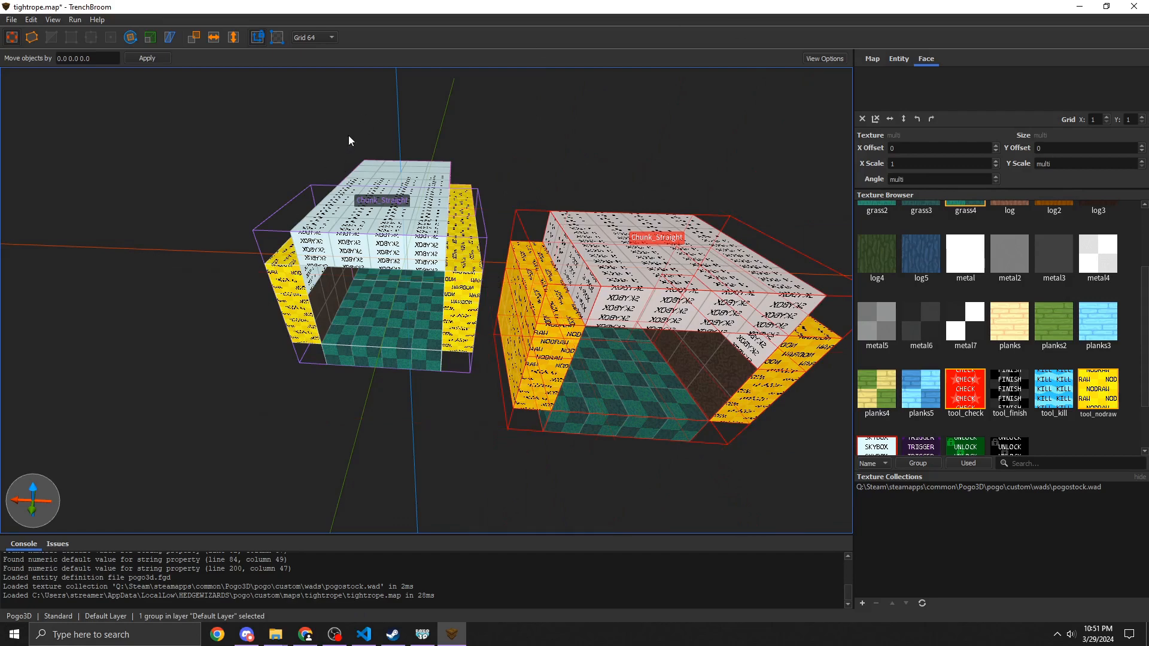
key("ctrl")
key("Delete")
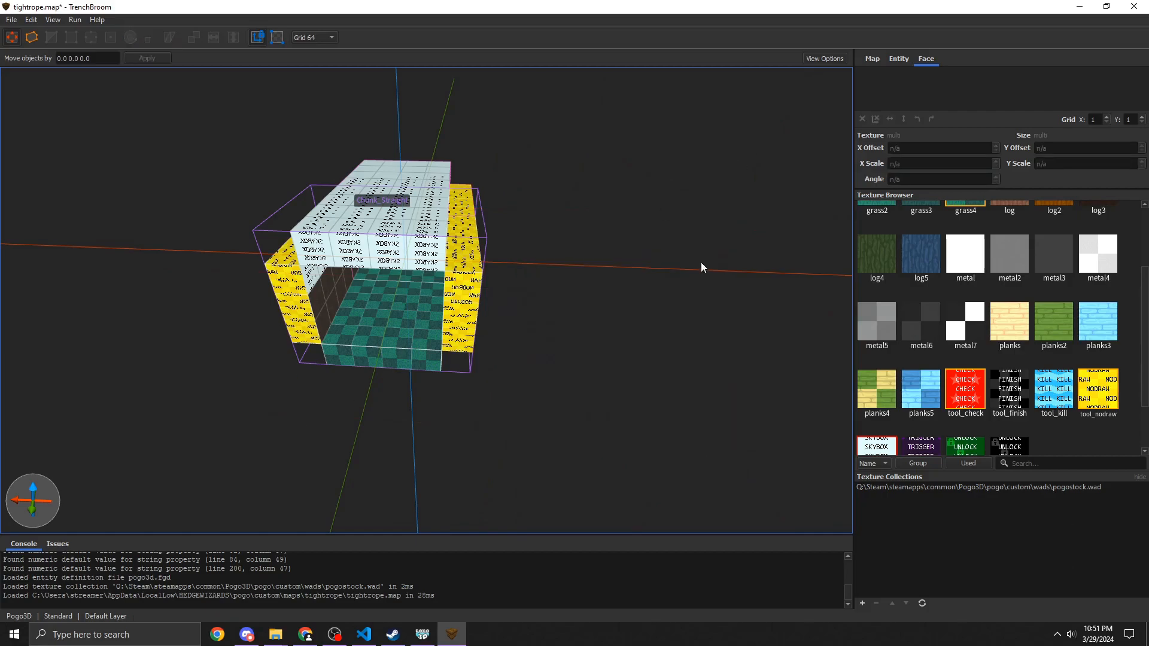
Step: Move the Chunk_Straight group away from the corridor's front end, out to its side
key("w")
right_click_drag(702, 268, 603, 287)
key("d")
key("s")
key("a")
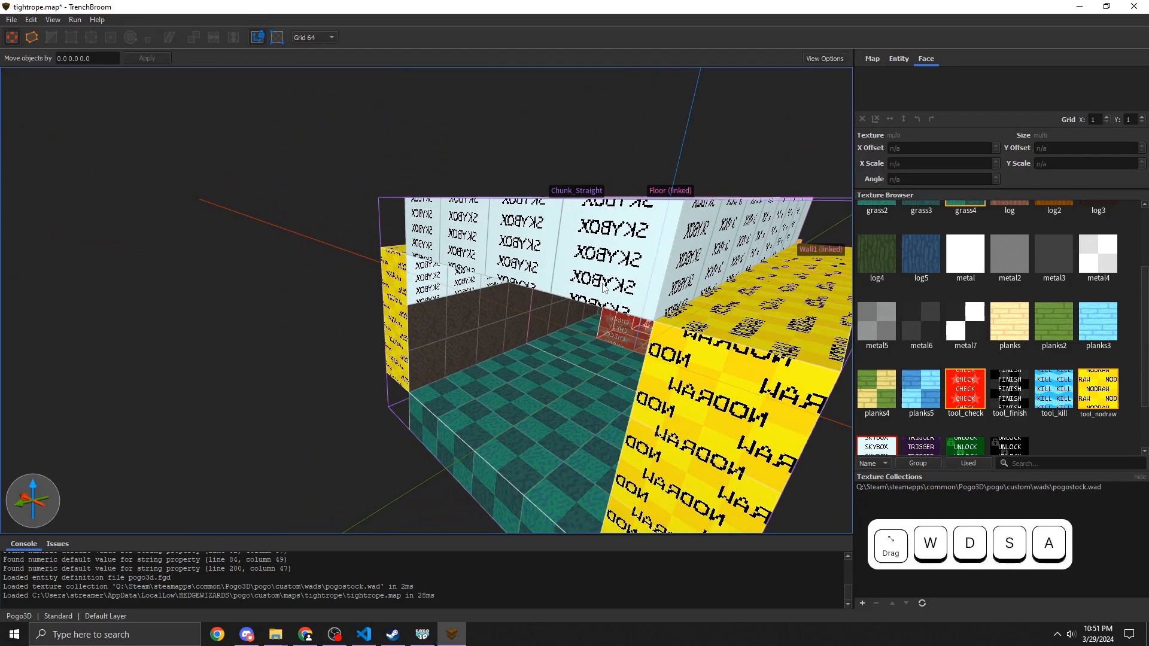
right_click_drag(423, 353, 461, 365)
key("s")
left_click(387, 352)
left_click_drag(366, 348, 657, 366)
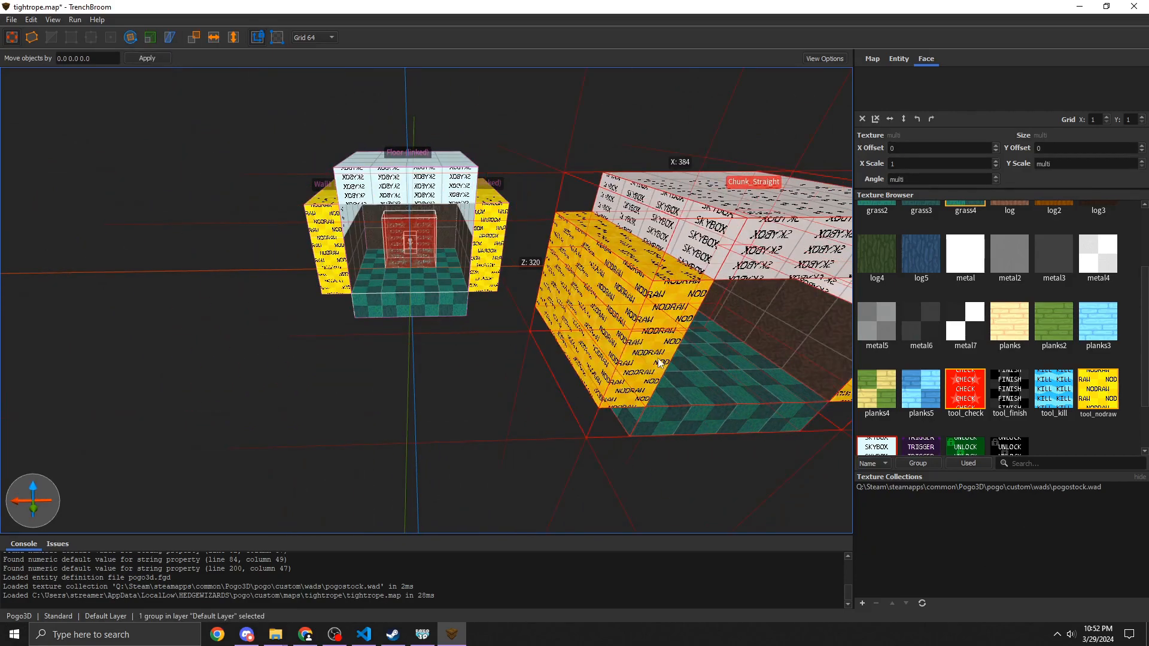
Step: Duplicate the moved Chunk_Straight group and place the copy back against the corridor's front end
right_click_drag(471, 331, 489, 345)
key("d")
key("w")
left_click_drag(479, 361, 256, 363)
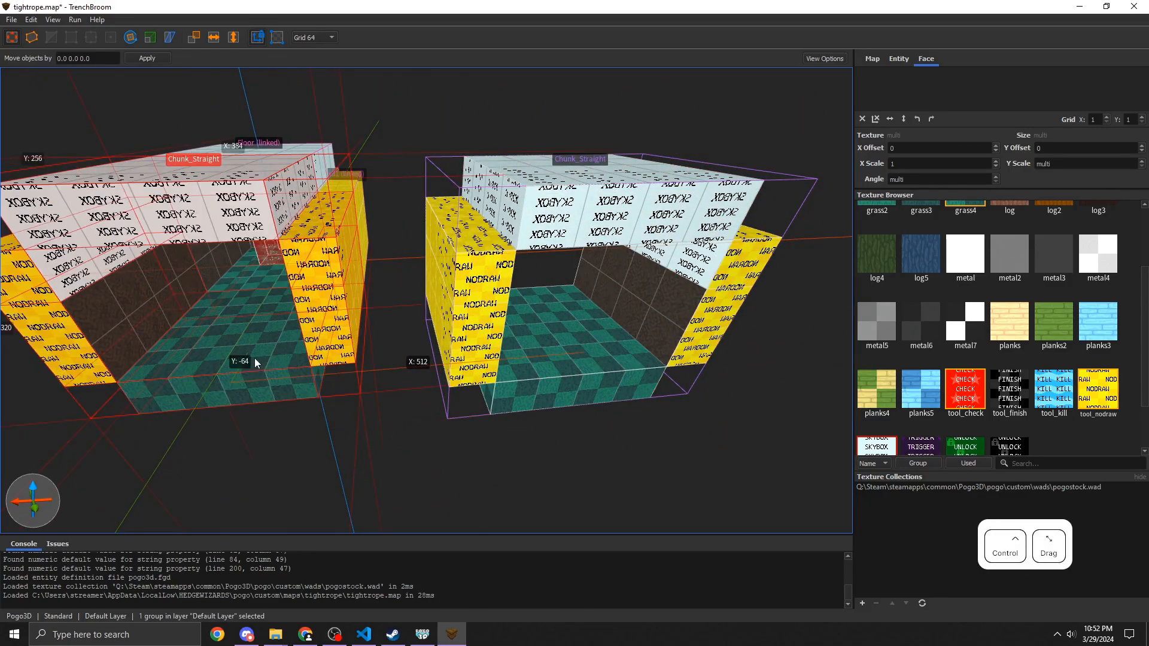
Step: Ungroup the Chunk_Straight copy attached to the corridor
mouse_move(286, 404)
right_mouse_down()
mouse_move(257, 398)
mouse_move(278, 392)
right_mouse_up()
right_click(278, 391)
right_click(277, 364)
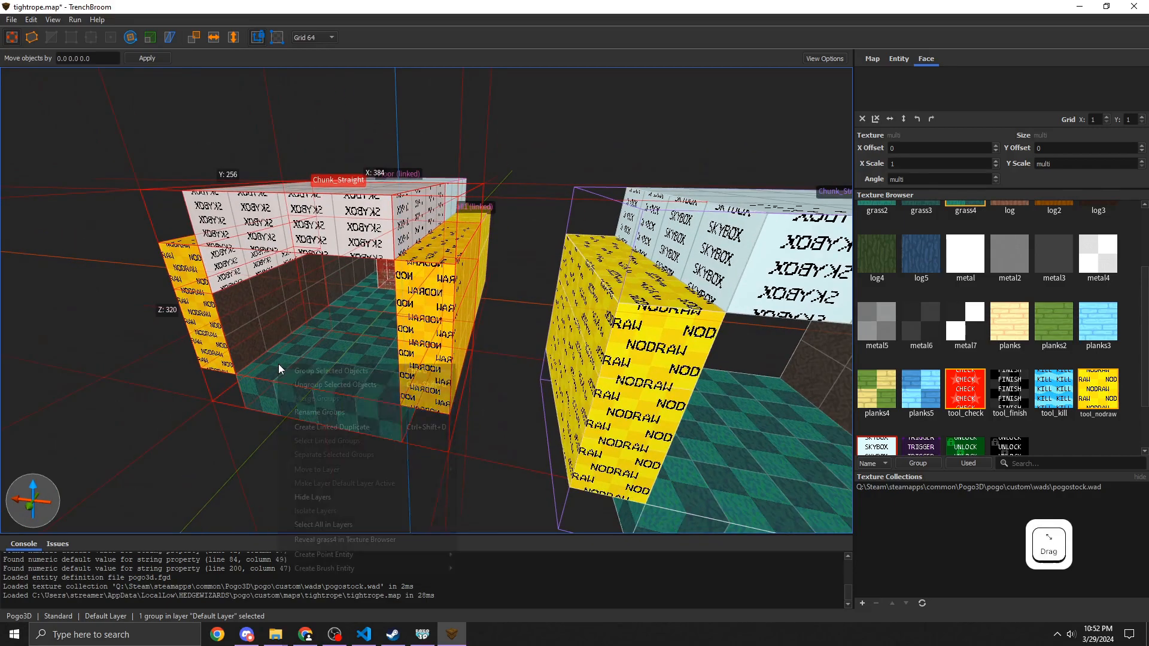
left_click(301, 386)
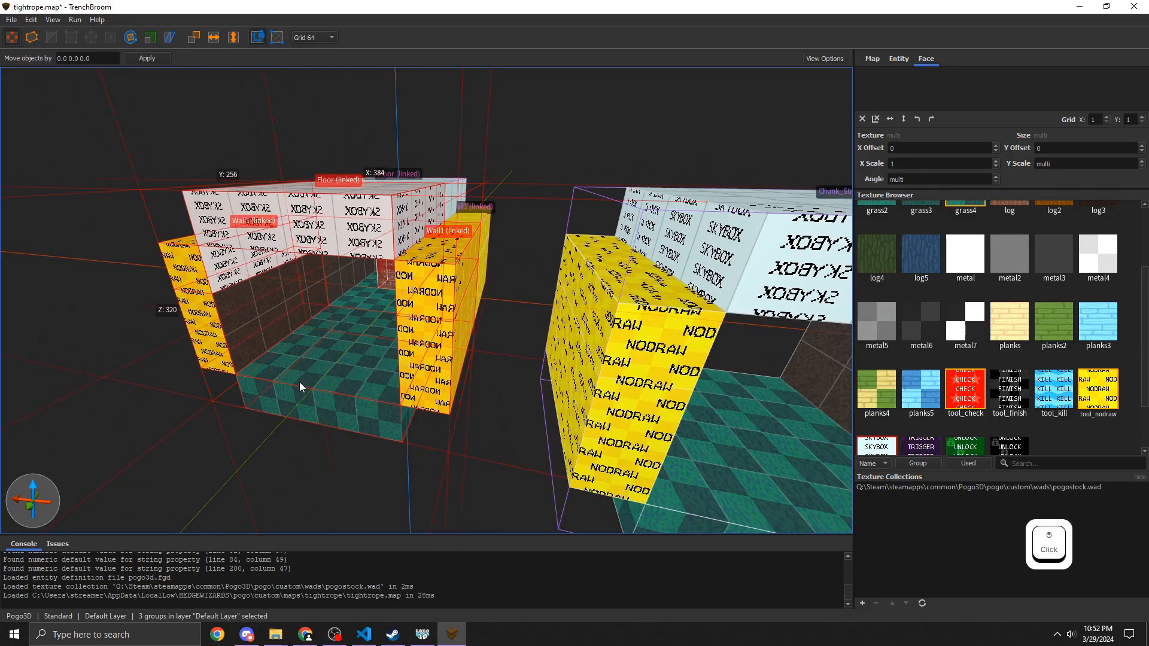
Step: Ungroup the front Floor group into its separate floor and ceiling brushes
key("w")
right_click_drag(299, 384, 453, 395)
key("a")
left_click(420, 354)
key("s")
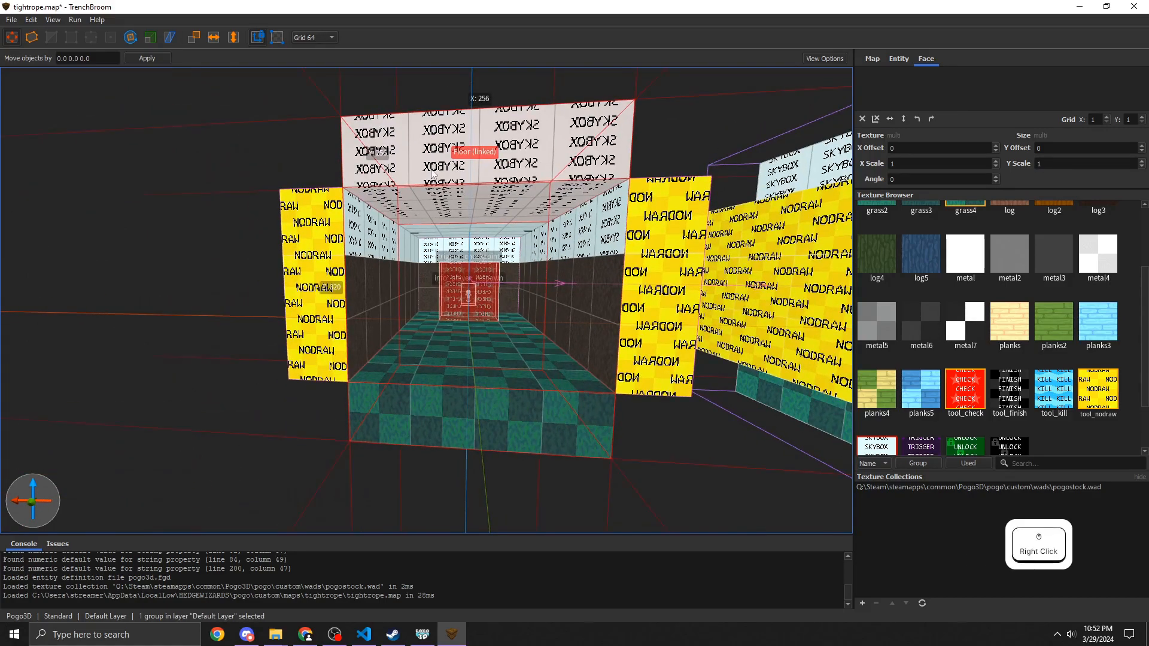
right_click(462, 192)
left_click(458, 190)
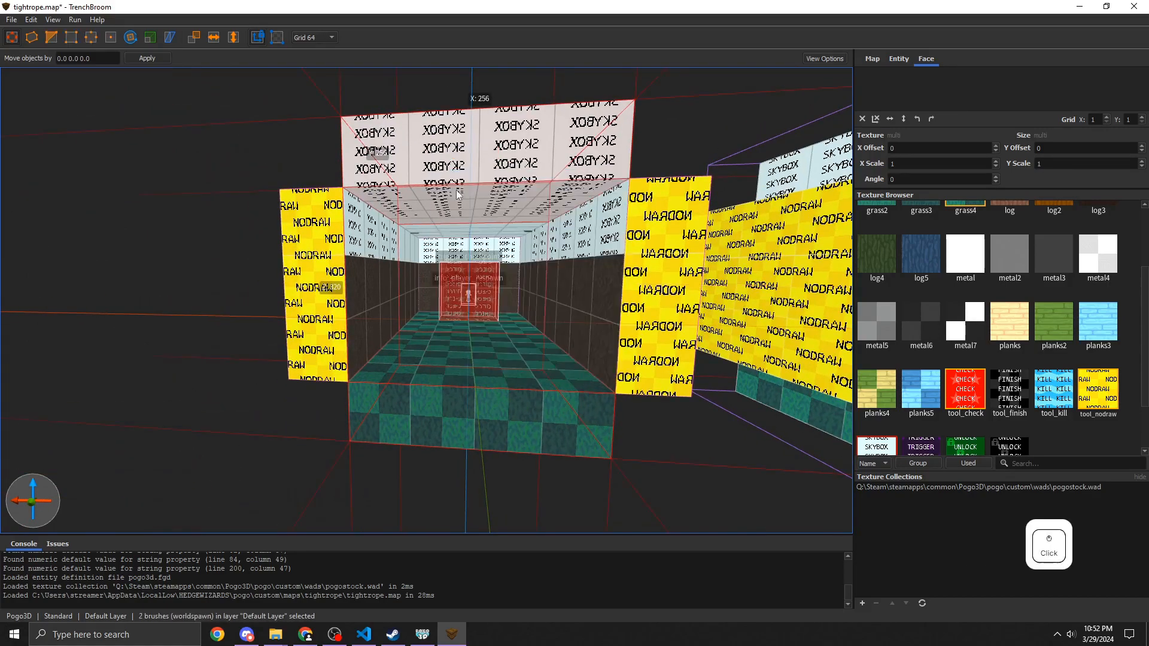
Step: Lower the front floor brush to form a sunken pit in front of the corridor floor
mouse_move(457, 191)
right_mouse_down()
mouse_move(418, 335)
mouse_move(461, 435)
mouse_move(397, 423)
mouse_move(372, 348)
right_mouse_up()
key("d")
left_click_drag(372, 353, 370, 445, "alt")
left_click(115, 411)
Step: Open the linked Wall1 group and extend its lower wall brush down to a height of 256 units
left_click(163, 264)
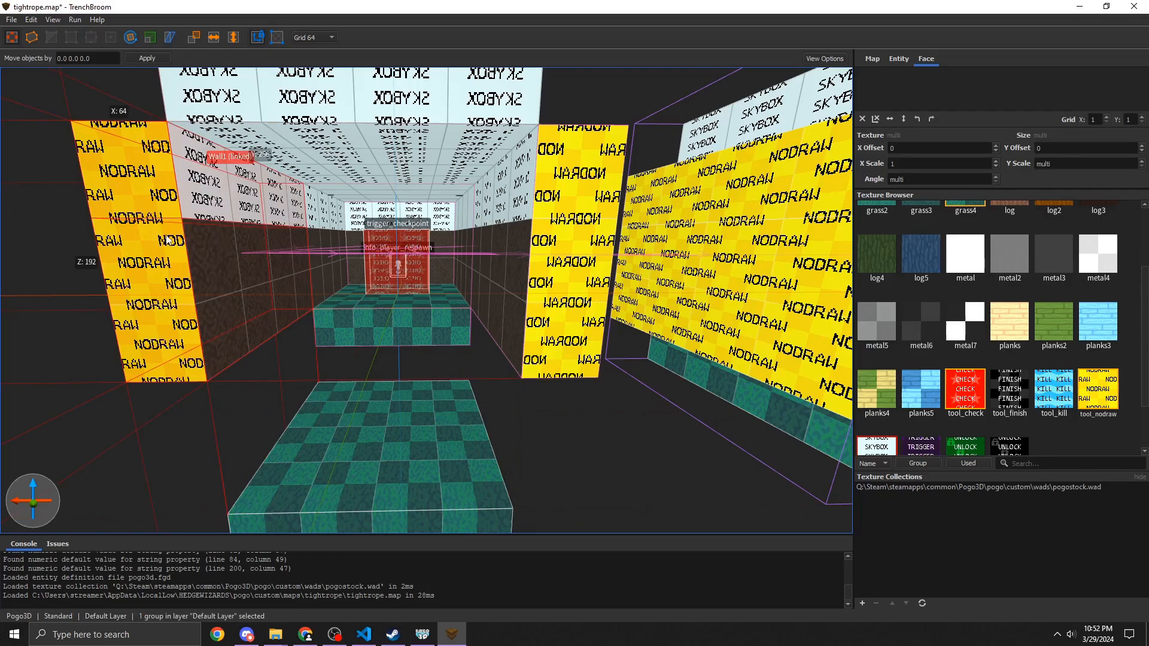
double_click(159, 206)
left_click(161, 293)
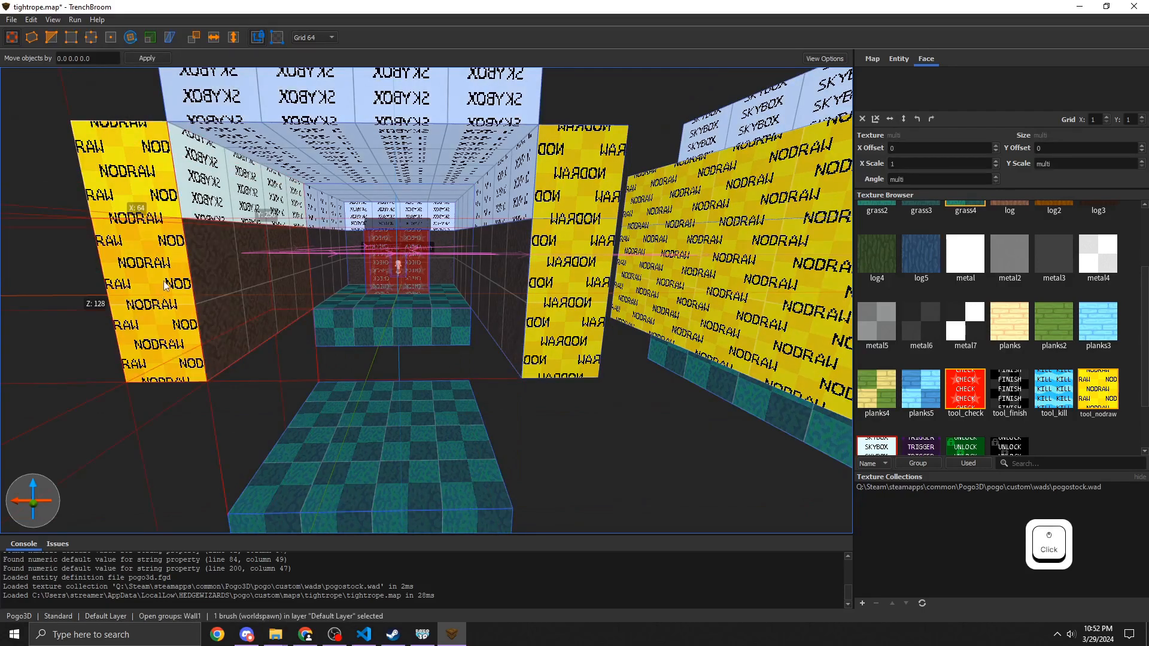
mouse_move(200, 416)
left_mouse_down("shift")
mouse_move(210, 468)
mouse_move(223, 456)
left_mouse_up("shift")
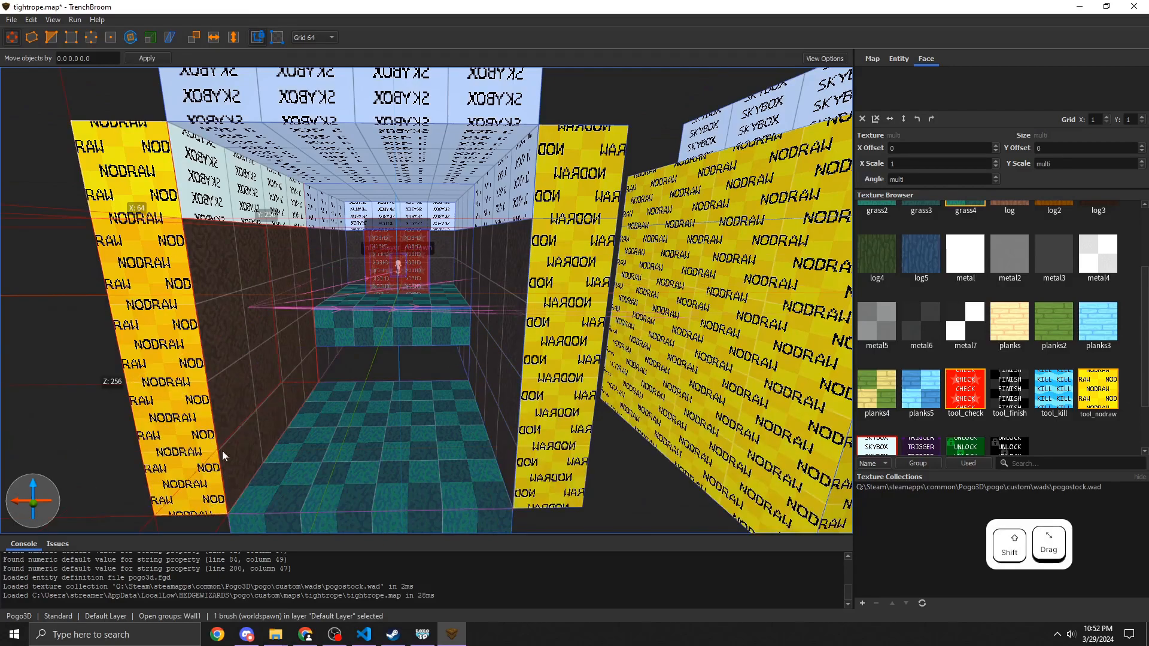
mouse_move(248, 426)
right_mouse_down()
mouse_move(311, 429)
mouse_move(260, 371)
right_mouse_up()
key("Escape")
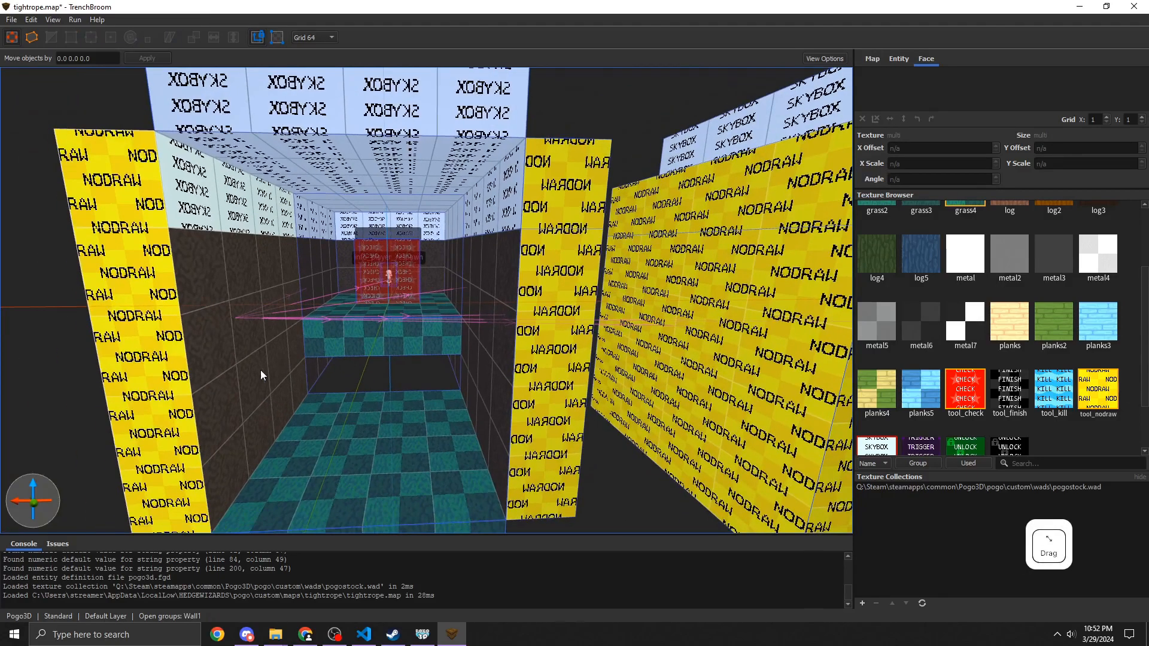
Step: Open the linked Floor group behind the pit and extend its floor brush downward to meet the sunken floor
double_click(342, 345)
left_click(345, 349)
key("w")
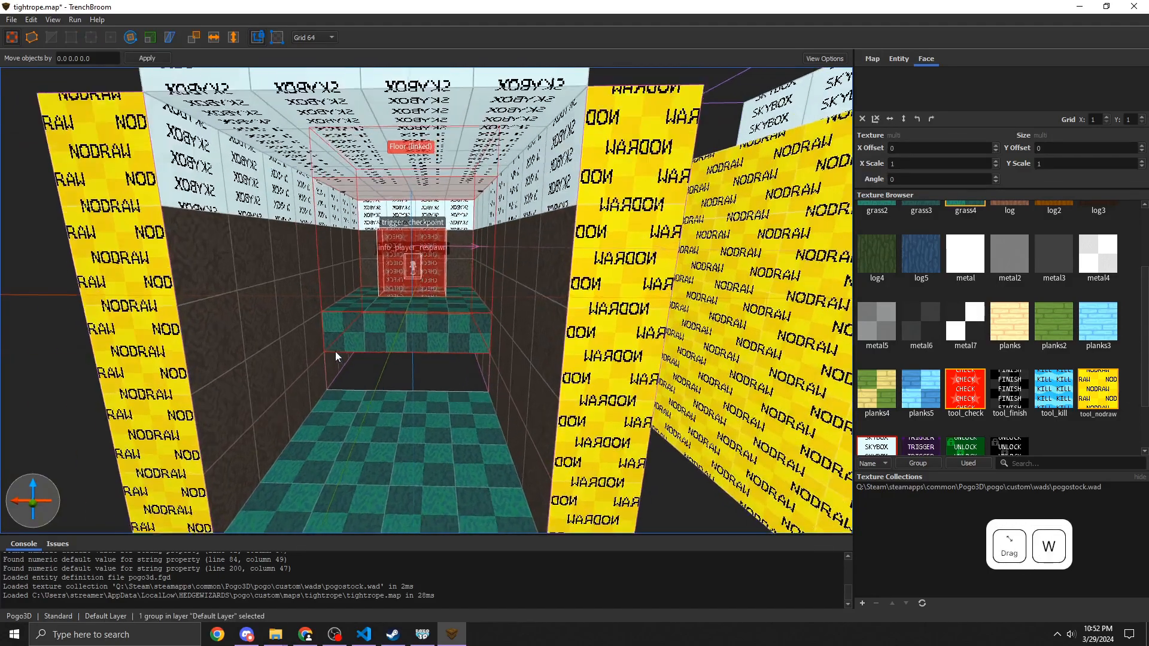
double_click(388, 359)
left_click(384, 352)
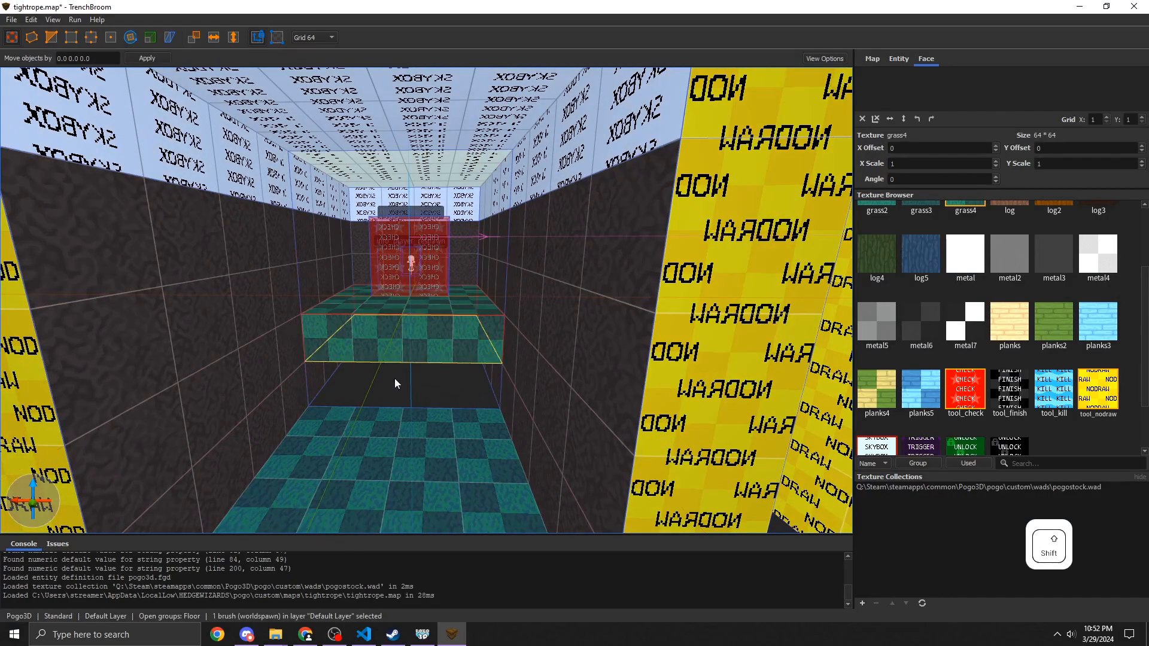
left_click_drag(395, 382, 400, 413, "shift")
mouse_move(365, 413)
right_mouse_down()
mouse_move(395, 425)
mouse_move(292, 418)
right_mouse_up()
key("s")
key("d")
left_click(357, 424)
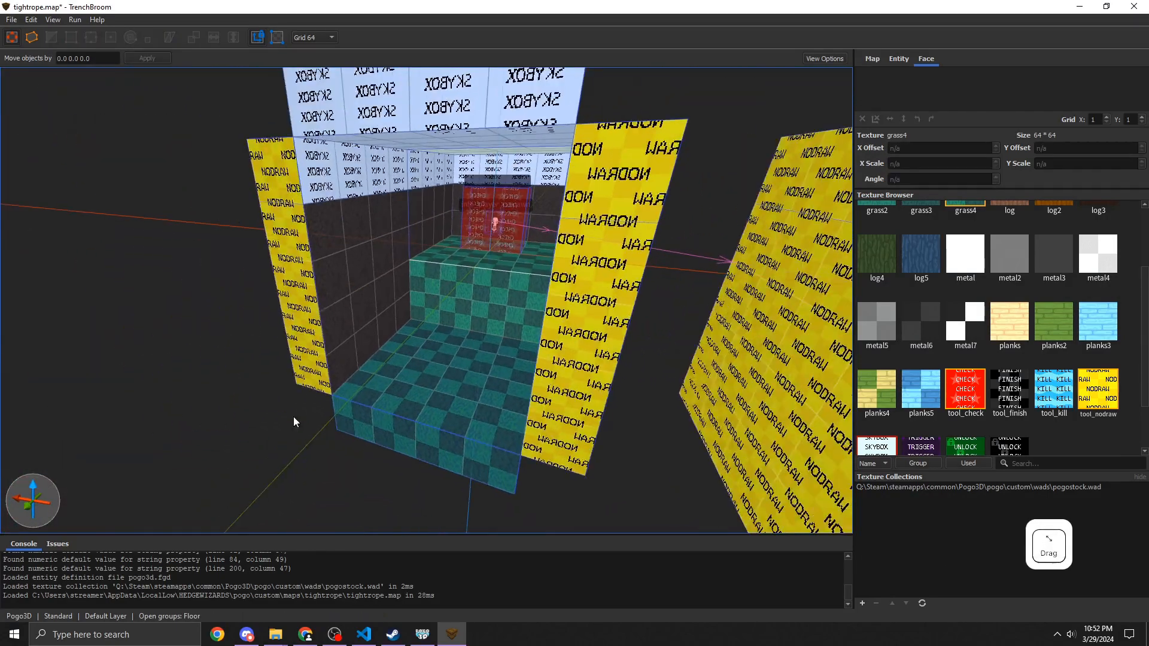
Step: Duplicate the sunken floor brush above itself and apply the tool_kill texture to the copy
double_click(362, 417)
left_click(362, 417)
key("w")
key("a")
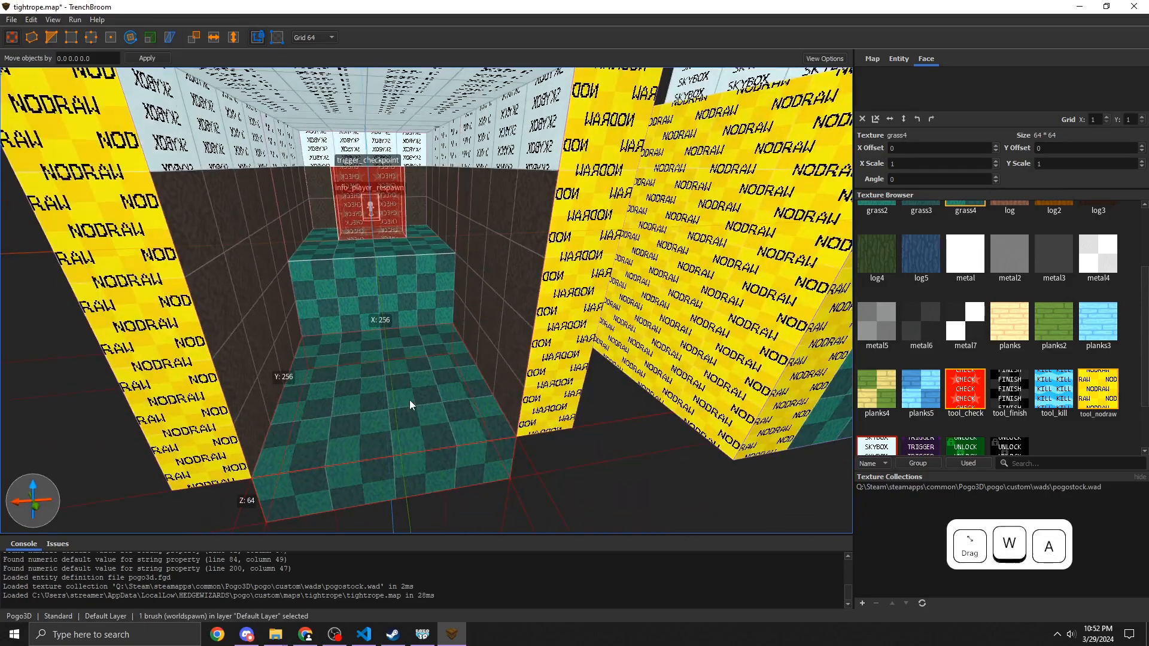
left_click_drag(414, 425, 428, 341, "ctrl+alt")
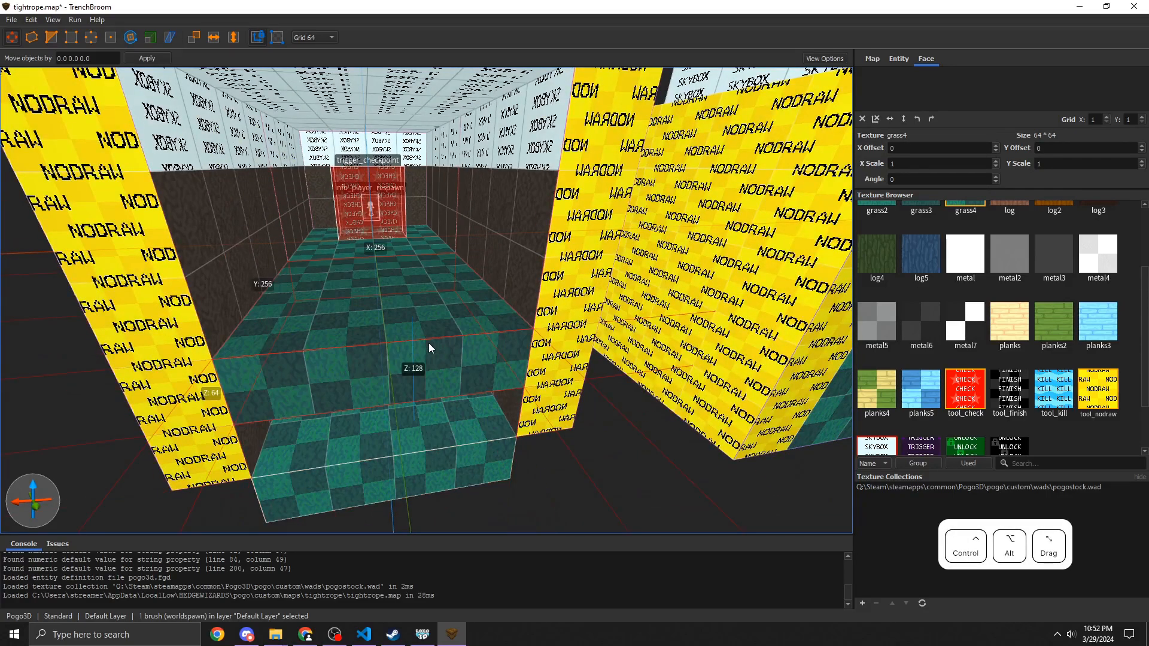
scroll(1051, 332, "down", 1)
left_click(1051, 332)
key("w")
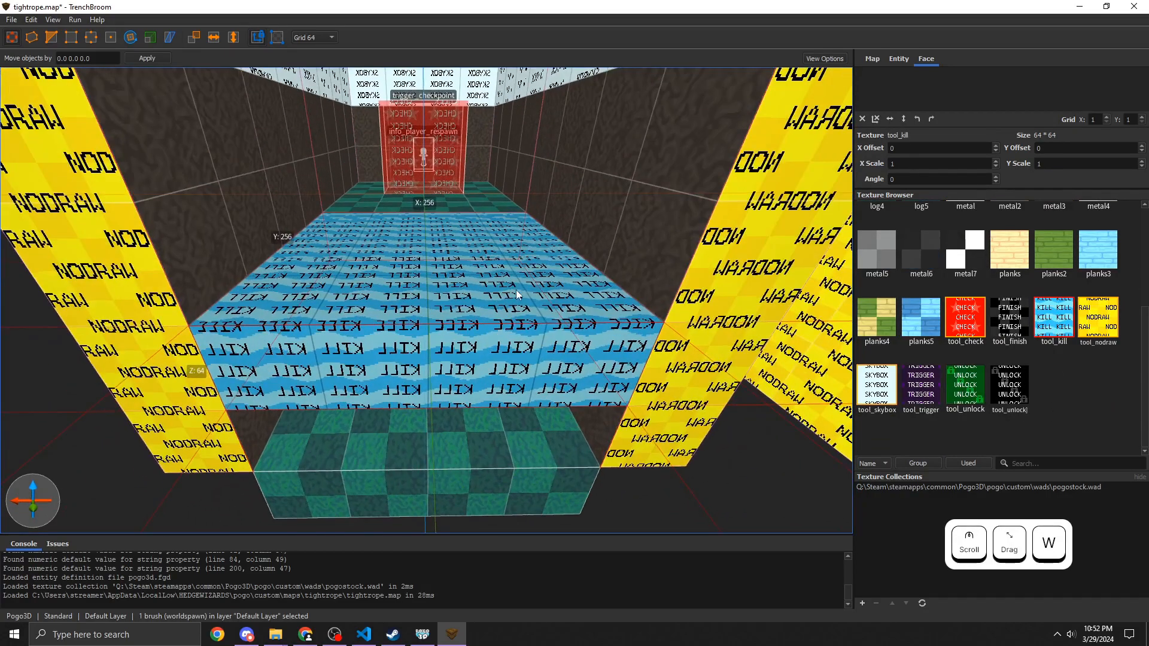
Step: Set the grid to 8 and lower the top of the tool_kill brush to make it 56 units high
key("4")
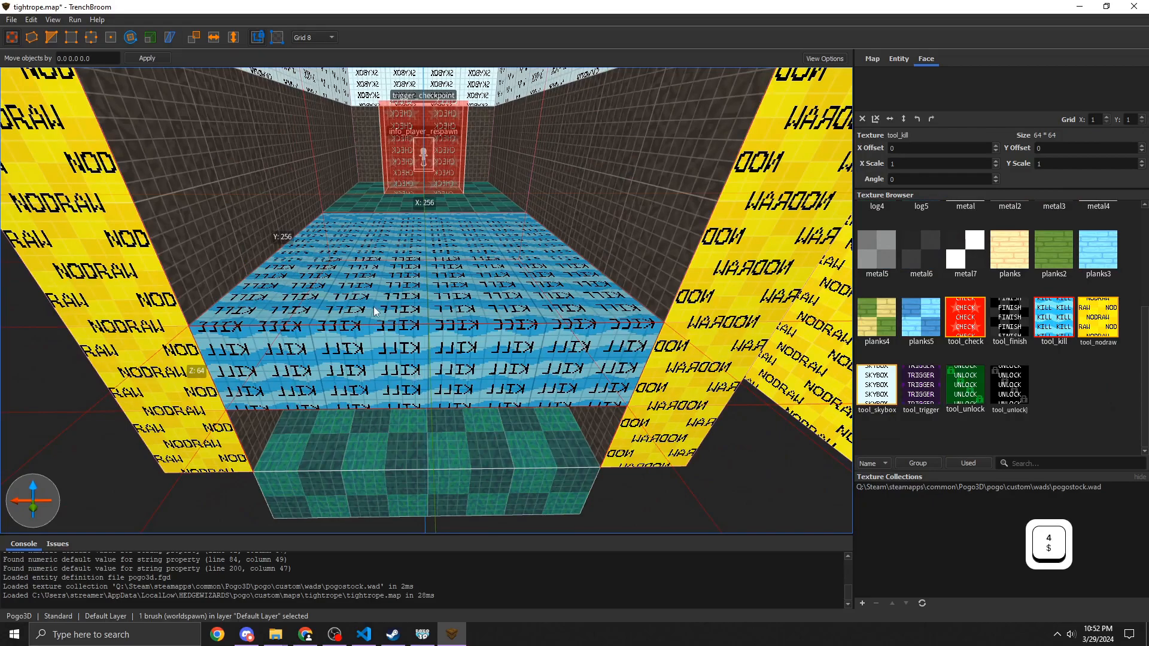
key("w")
mouse_move(373, 306)
right_mouse_down()
mouse_move(325, 267)
mouse_move(429, 250)
mouse_move(427, 271)
mouse_move(339, 275)
mouse_move(378, 279)
right_mouse_up()
key("s")
key("a")
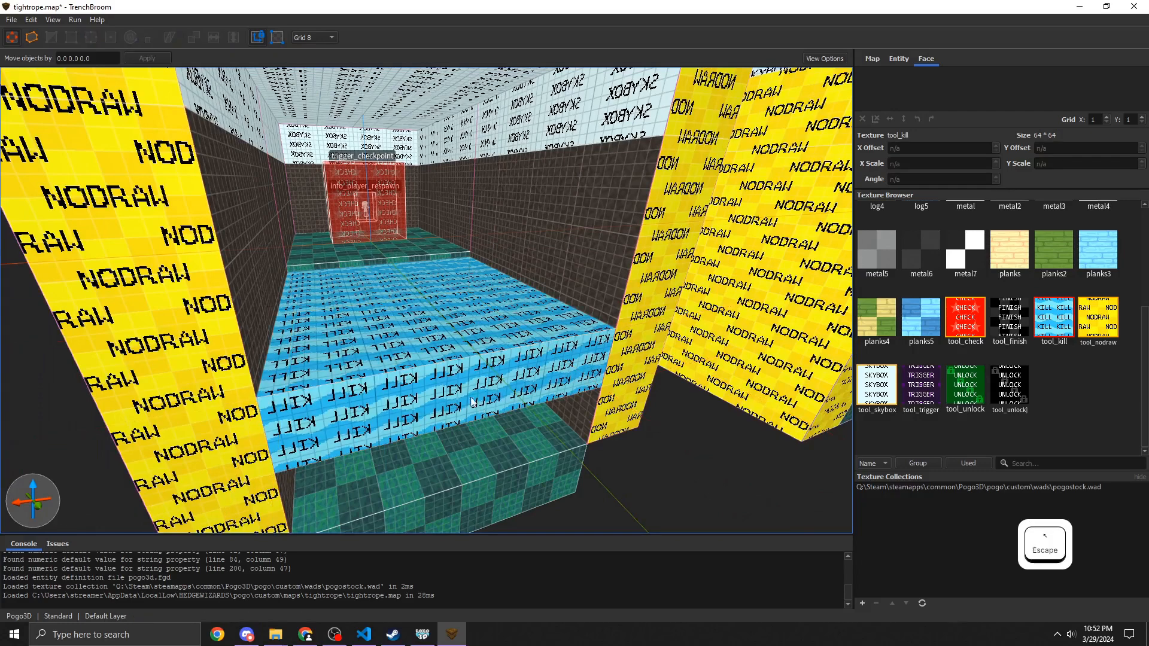
Step: Convert the tool_kill brush into a trigger_kill brush entity
right_click(439, 350)
left_click(398, 341)
right_click(392, 335)
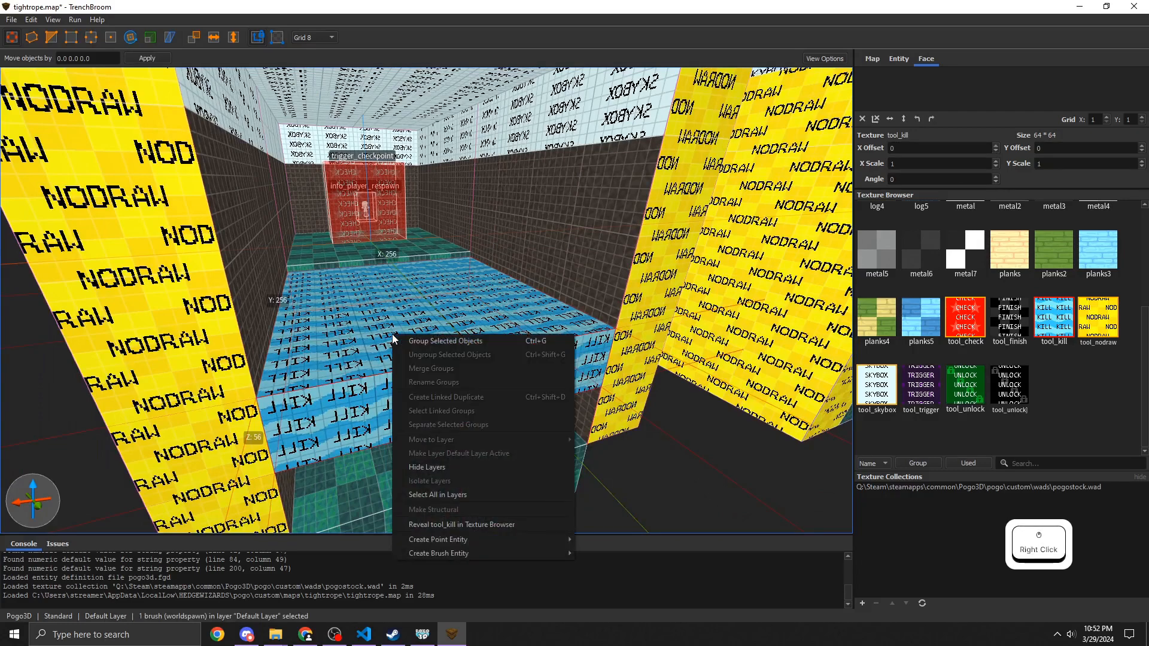
key("Escape")
right_click(393, 335)
mouse_move(464, 551)
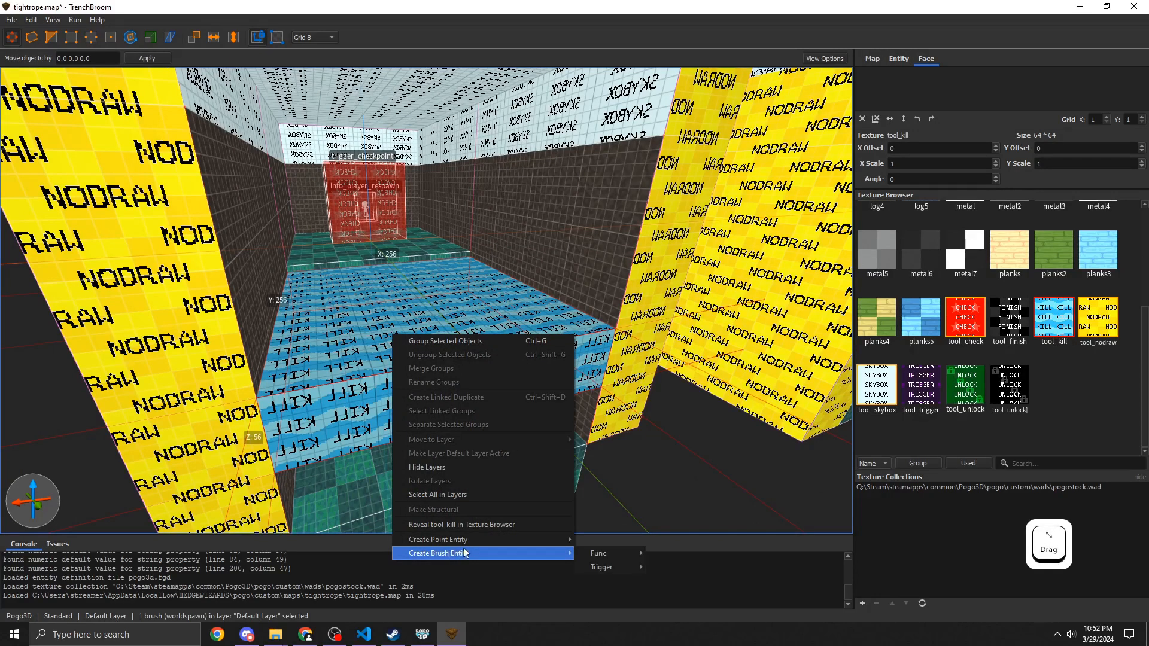
left_click(612, 566)
left_click(677, 621)
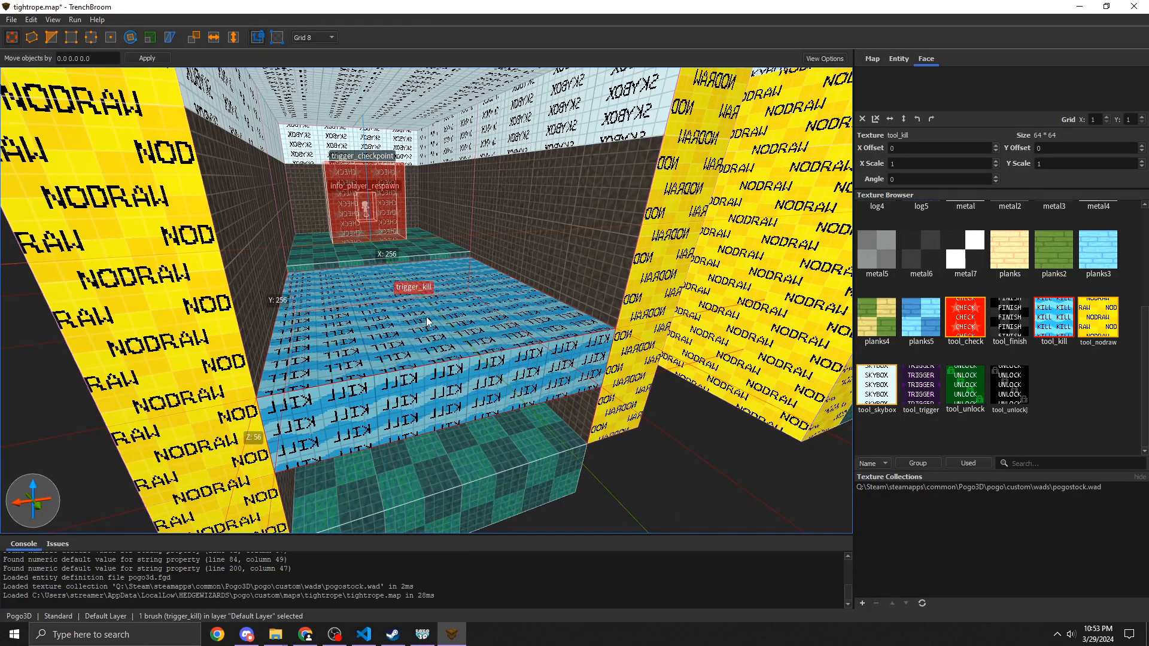
Step: Group the sunken floor, the trigger_kill brush and the ceiling brush above them as "Lake"
key("Escape")
mouse_move(426, 317)
right_mouse_down()
mouse_move(436, 361)
mouse_move(417, 367)
mouse_move(428, 456)
right_mouse_up()
key("d")
left_click(373, 395)
key("s")
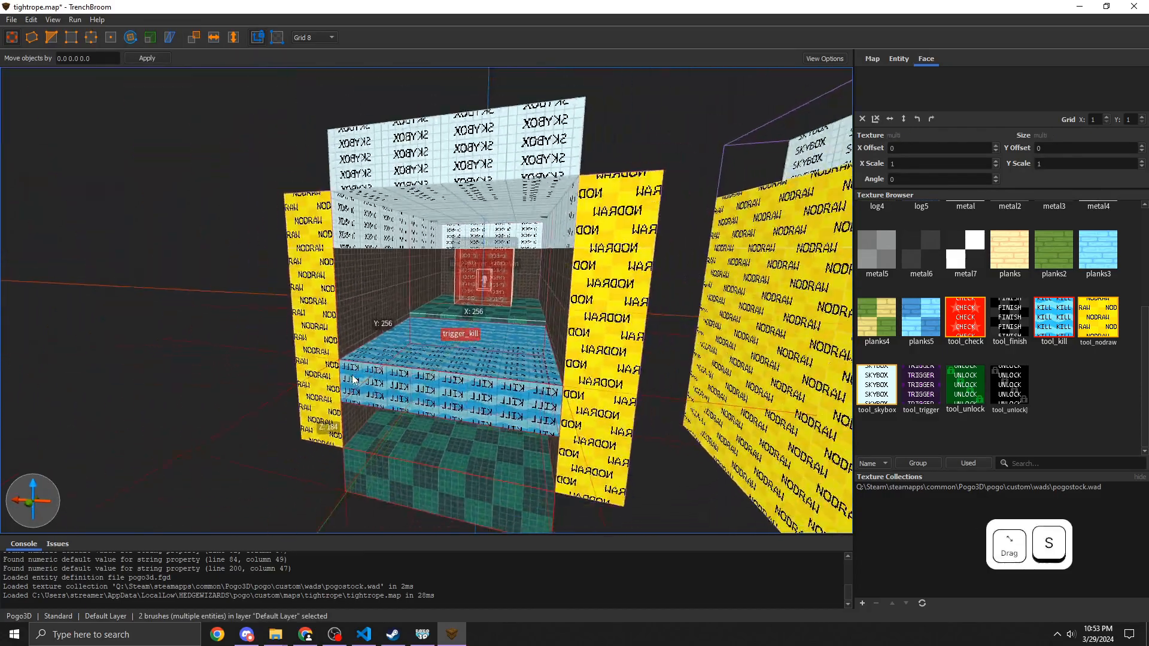
key("Escape")
left_click(428, 456, "ctrl")
left_click(393, 357, "ctrl")
left_click(394, 233, "ctrl")
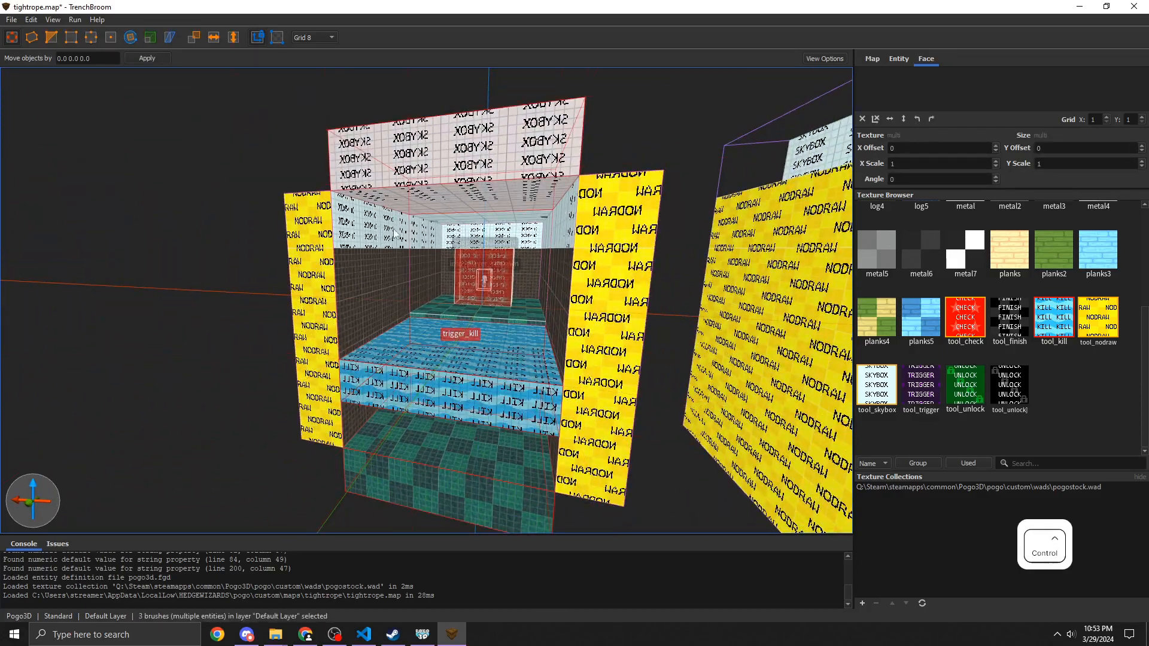
key("ctrl+g")
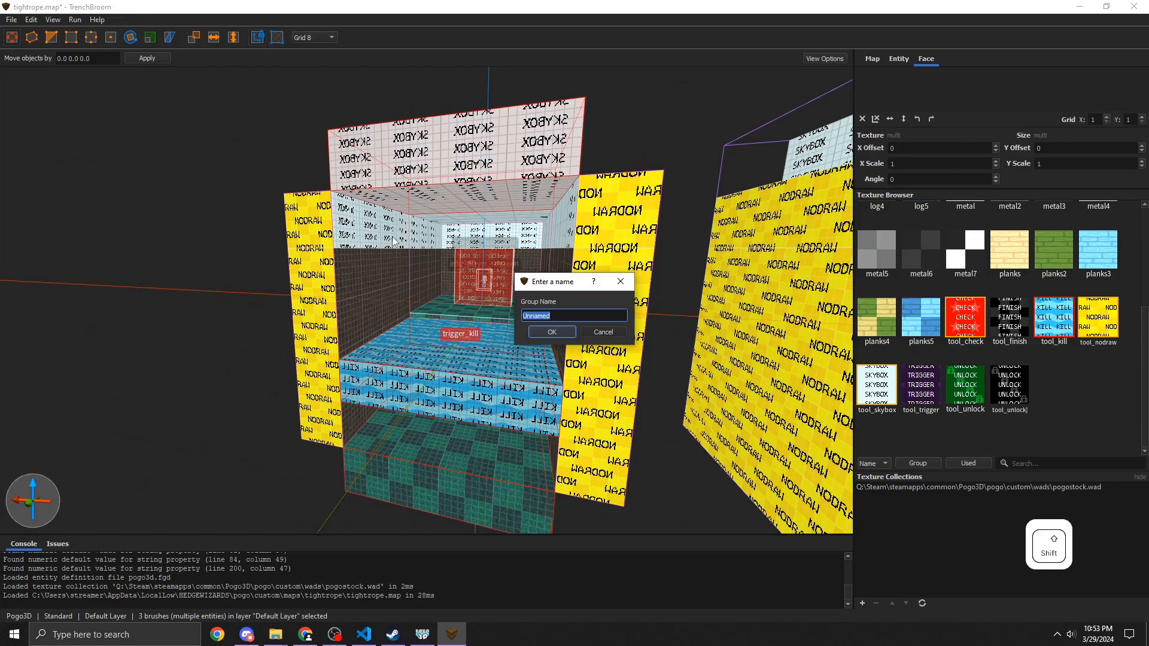
type("Lake")
left_click(548, 333)
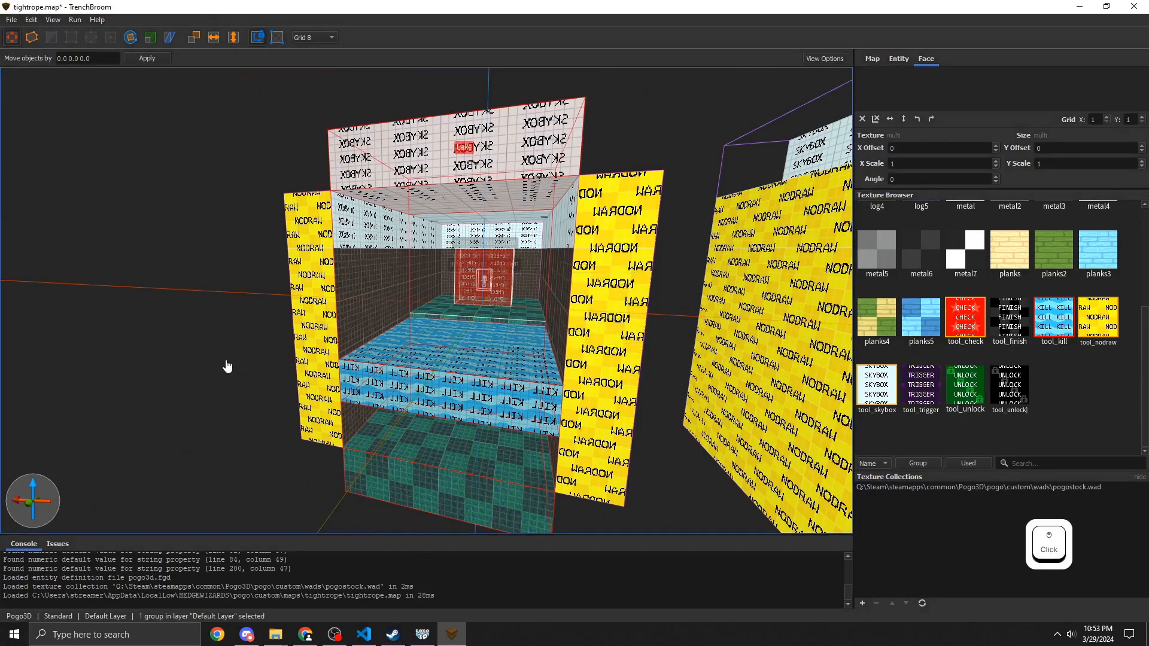
Step: Duplicate the Floor group and place the copy against the open front end of the Lake group
key("w")
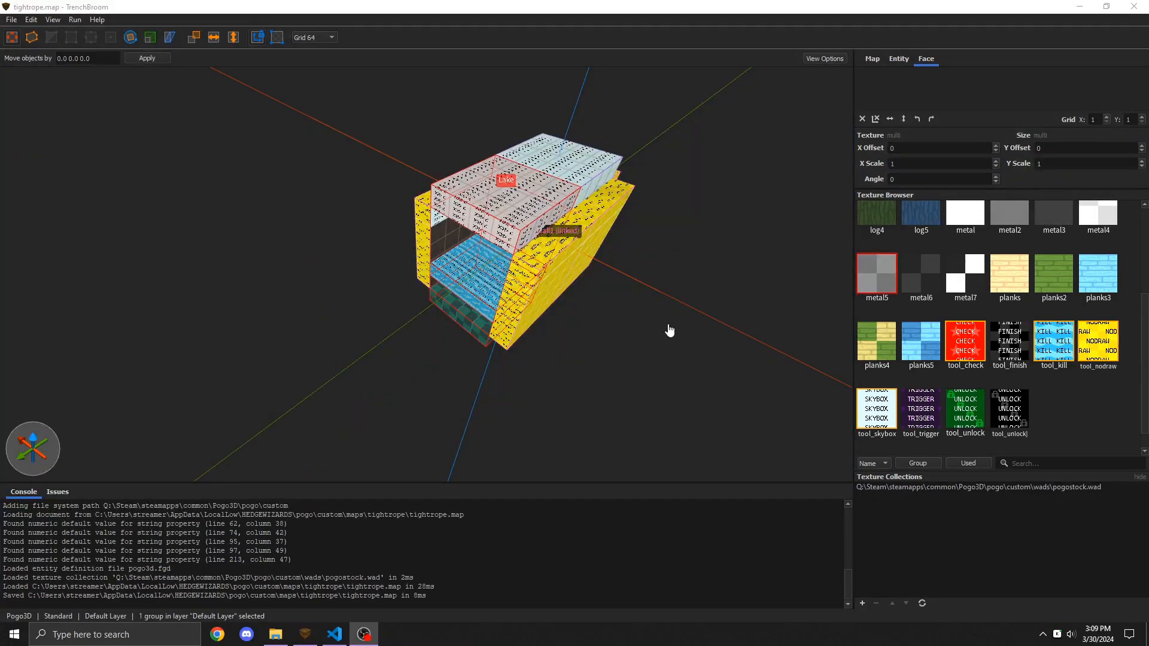
left_click(569, 165)
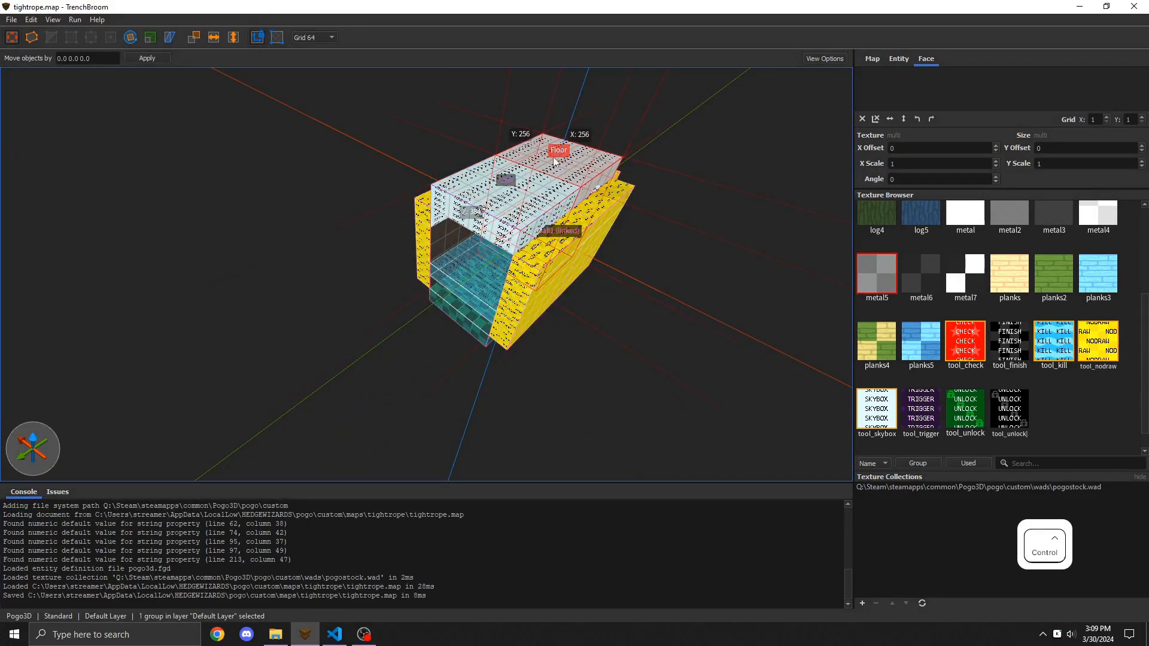
left_click_drag(553, 158, 421, 234, "ctrl")
mouse_move(421, 235)
right_mouse_down()
mouse_move(415, 299)
mouse_move(392, 258)
mouse_move(418, 228)
right_mouse_up()
key("w")
key("s")
key("a")
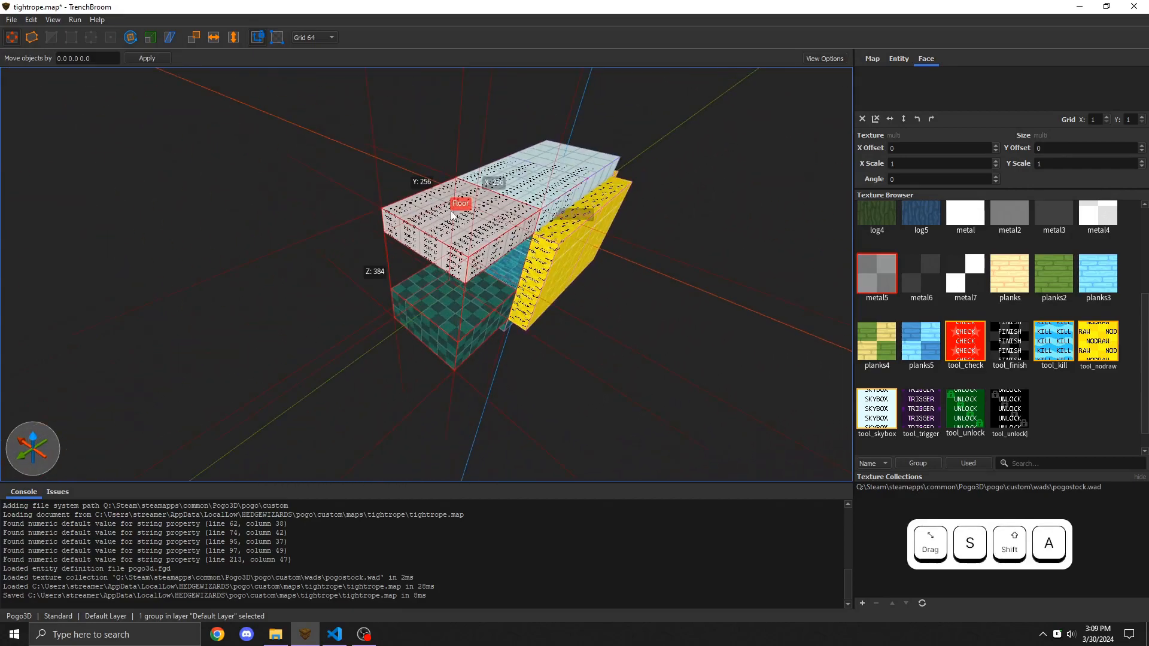
Step: Duplicate the Lake group and place the copy beyond the new Floor group at the corridor's end
left_click(513, 198)
left_click_drag(513, 199, 228, 347, "ctrl")
key("a")
right_click_drag(228, 347, 319, 342)
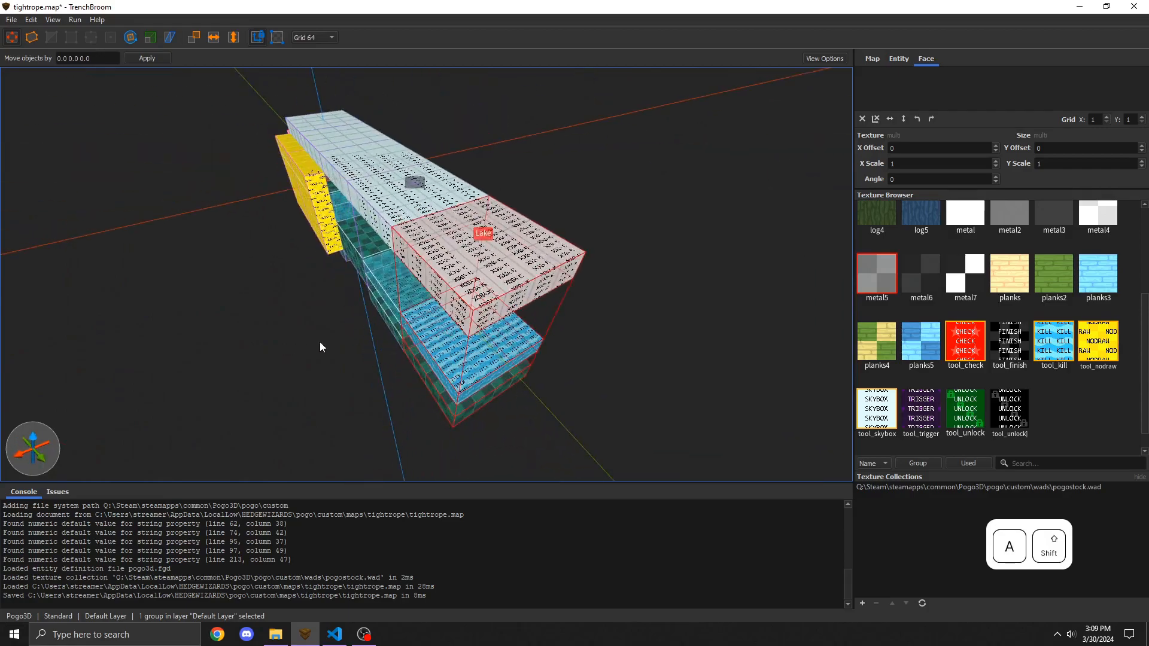
Step: Turn the corridor around a corner with further Lake copies and a Floor copy at the end
left_click_drag(320, 342, 338, 346, "ctrl")
key("a")
right_click_drag(230, 327, 264, 334, "shift")
left_click(264, 334)
left_click_drag(264, 334, 557, 362, "ctrl")
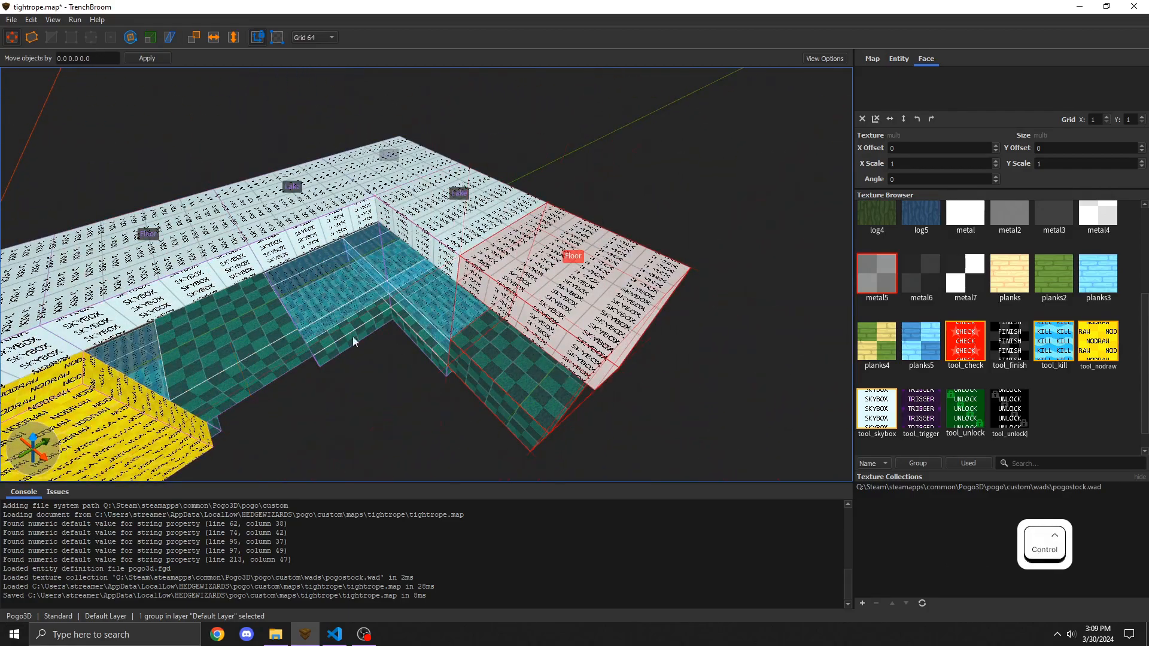
Step: Duplicate the linked Wall1 group along the corridor's inner side to the corner and rotate the corner copy toward the side branch
right_click_drag(353, 337, 268, 339)
key("a")
key("w")
left_click(264, 340)
left_click_drag(265, 340, 523, 292, "ctrl")
key("alt+Left")
key("alt+Left")
key("alt+Left")
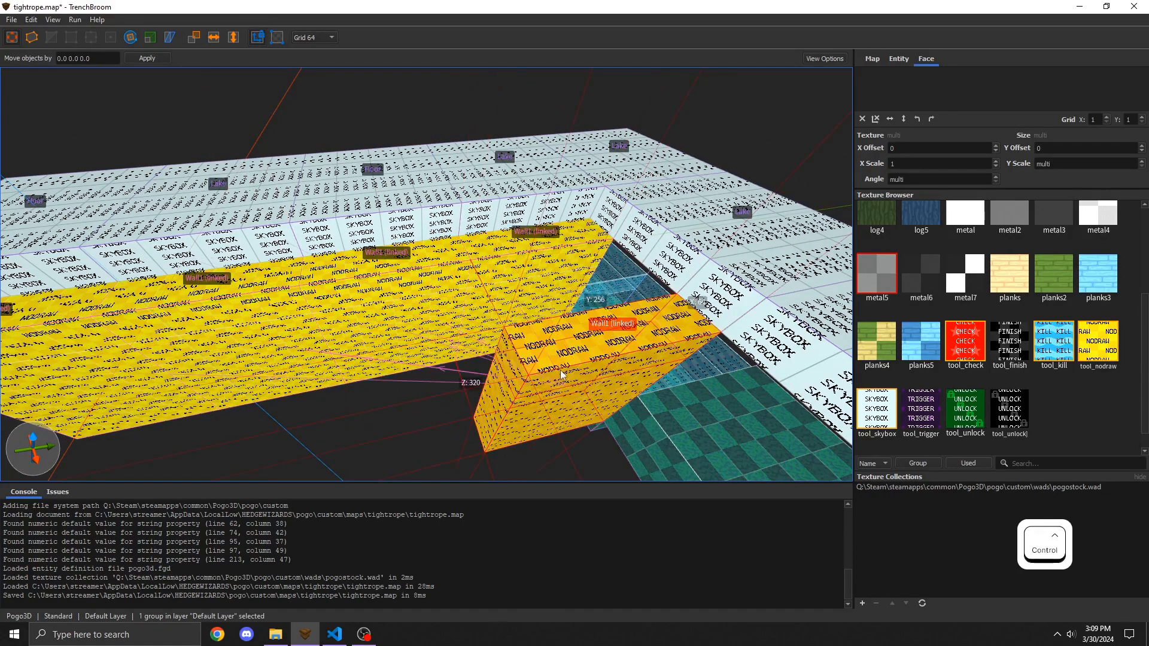
Step: Fit the rotated Wall1 group against the branch after the corner and duplicate it alongside the end Floor group
key("a")
right_click_drag(560, 370, 782, 312)
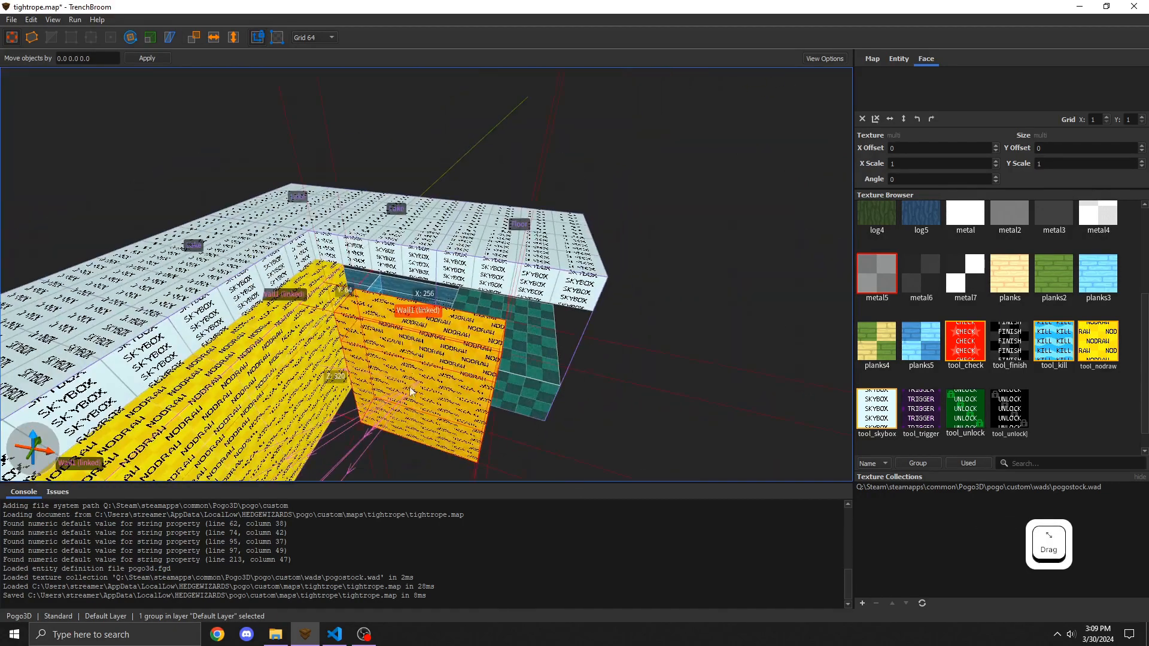
left_click_drag(429, 383, 491, 354)
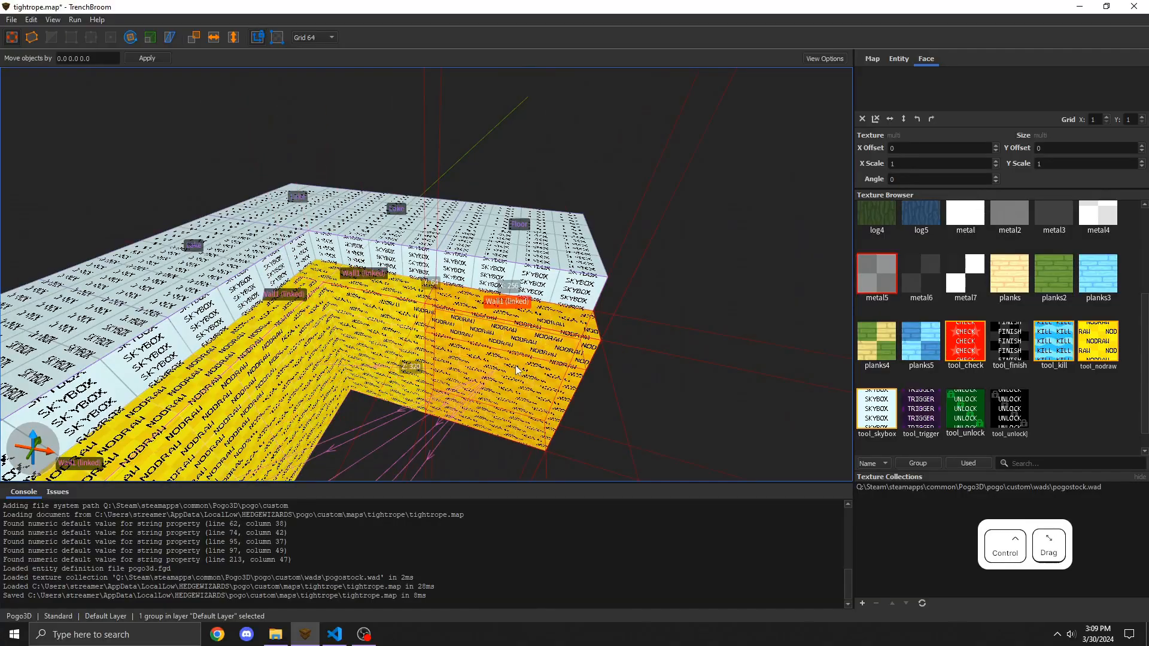
key("a")
key("w")
right_click_drag(380, 349, 524, 326)
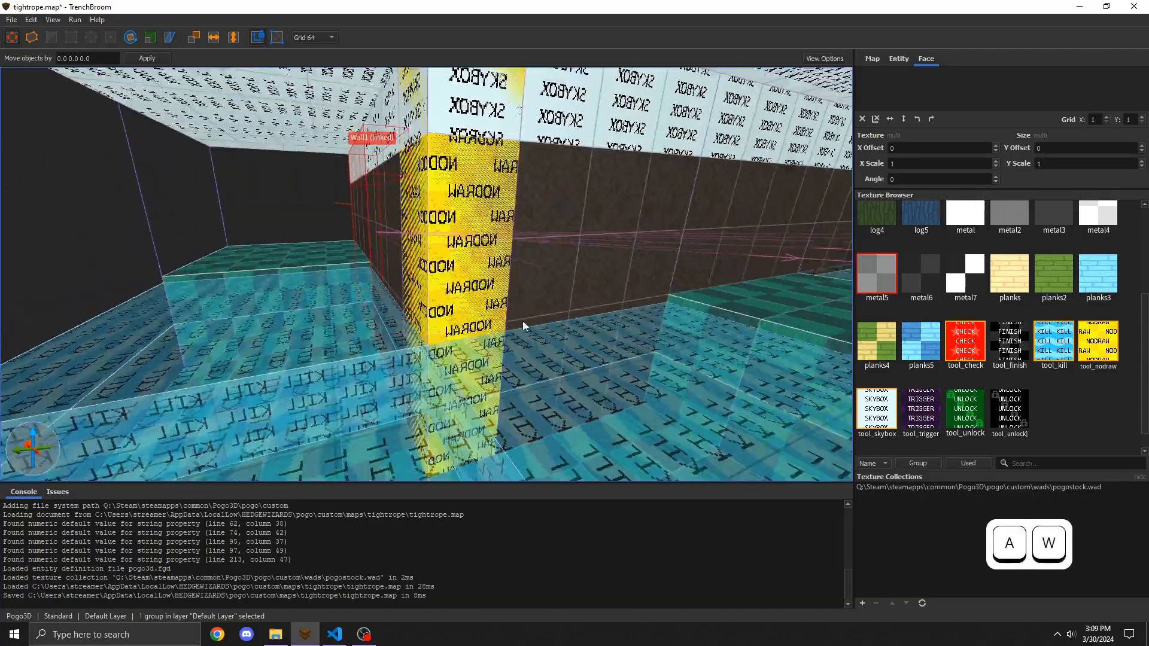
Step: Open a linked Wall1 group for editing from outside the corridor and start vertex editing on its two nodraw wall brushes
right_click_drag(364, 198, 445, 337)
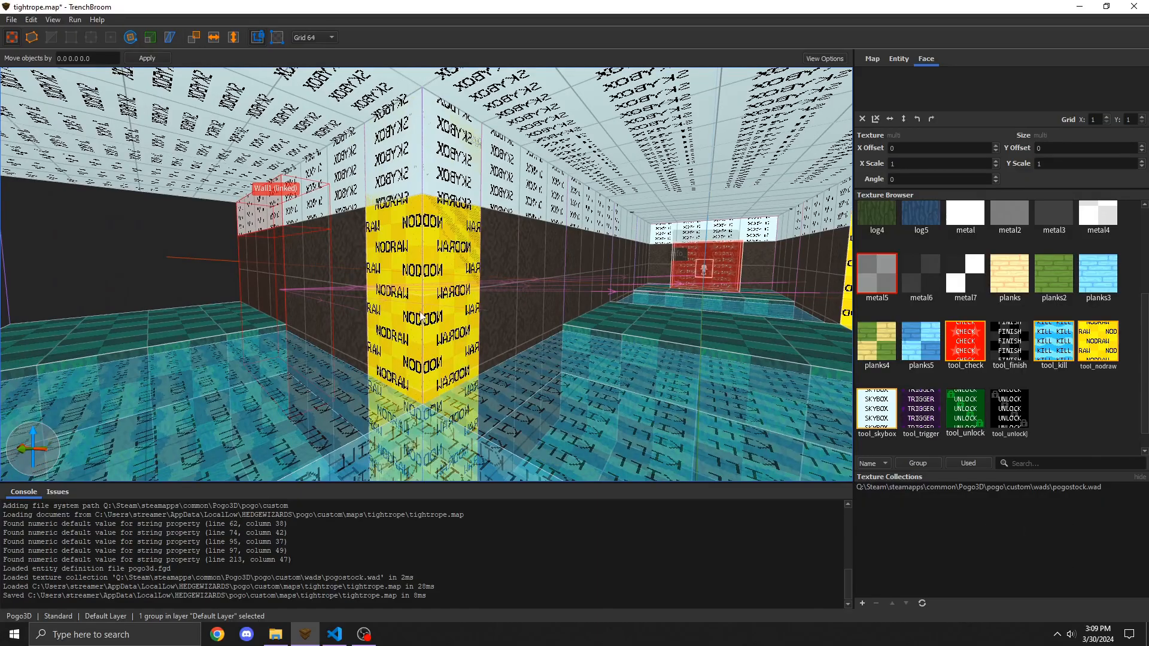
right_click_drag(420, 317, 513, 342)
key("w")
key("a")
key("s")
key("d")
left_click(397, 250)
double_click(398, 251)
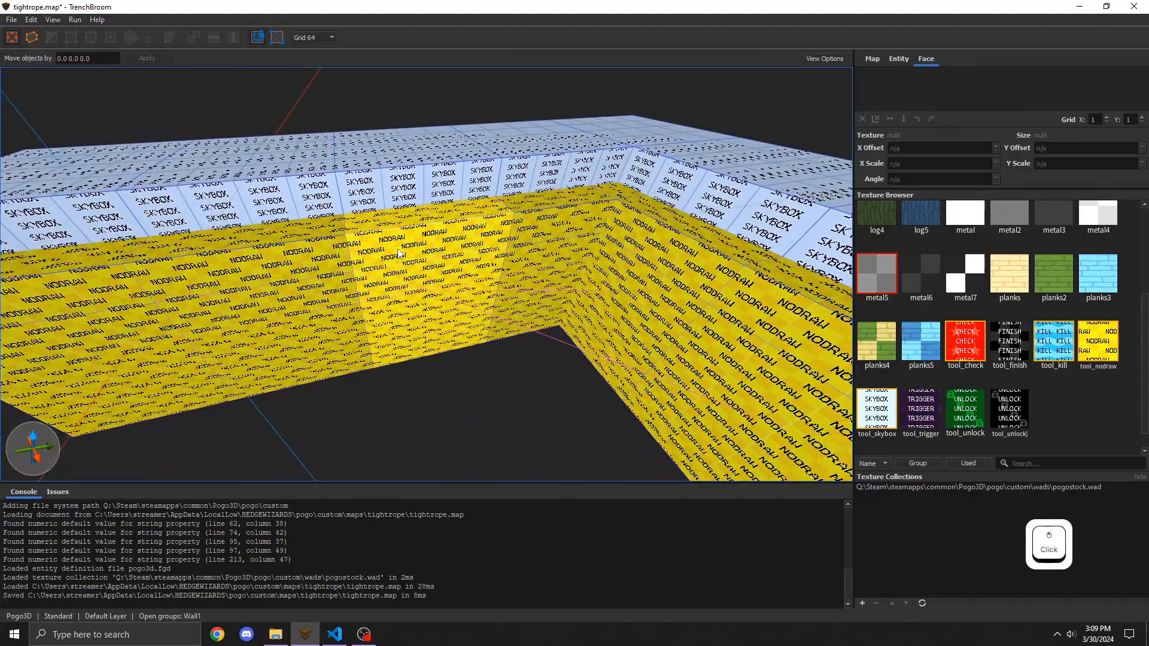
left_click(450, 258)
left_click(455, 311, "ctrl")
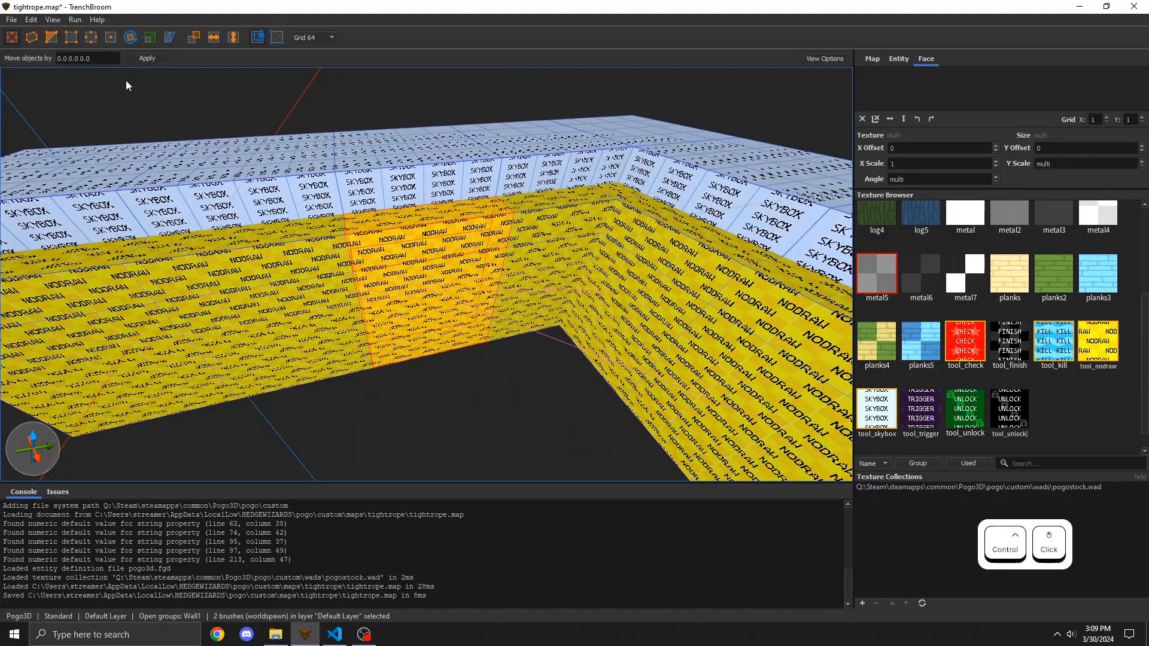
left_click(72, 39)
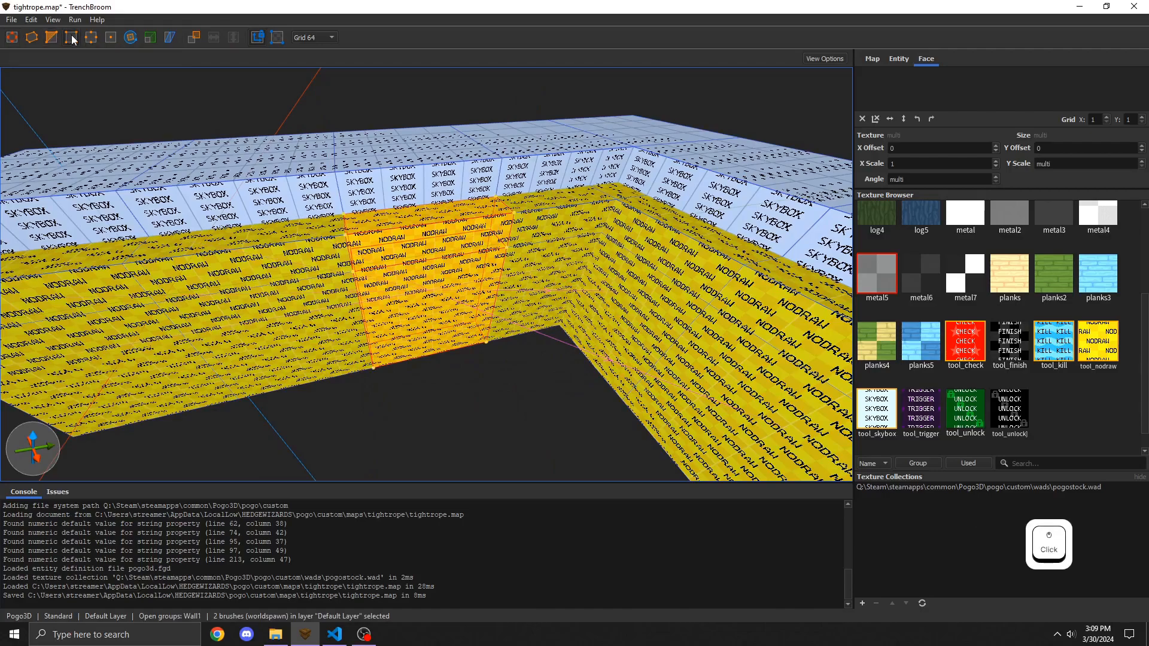
Step: Move the outer vertices at one end of the Wall1 brushes 64 units along Y to bevel that end
right_click_drag(364, 238, 335, 236)
key("w")
key("d")
left_click(330, 224)
left_click(338, 267, "ctrl")
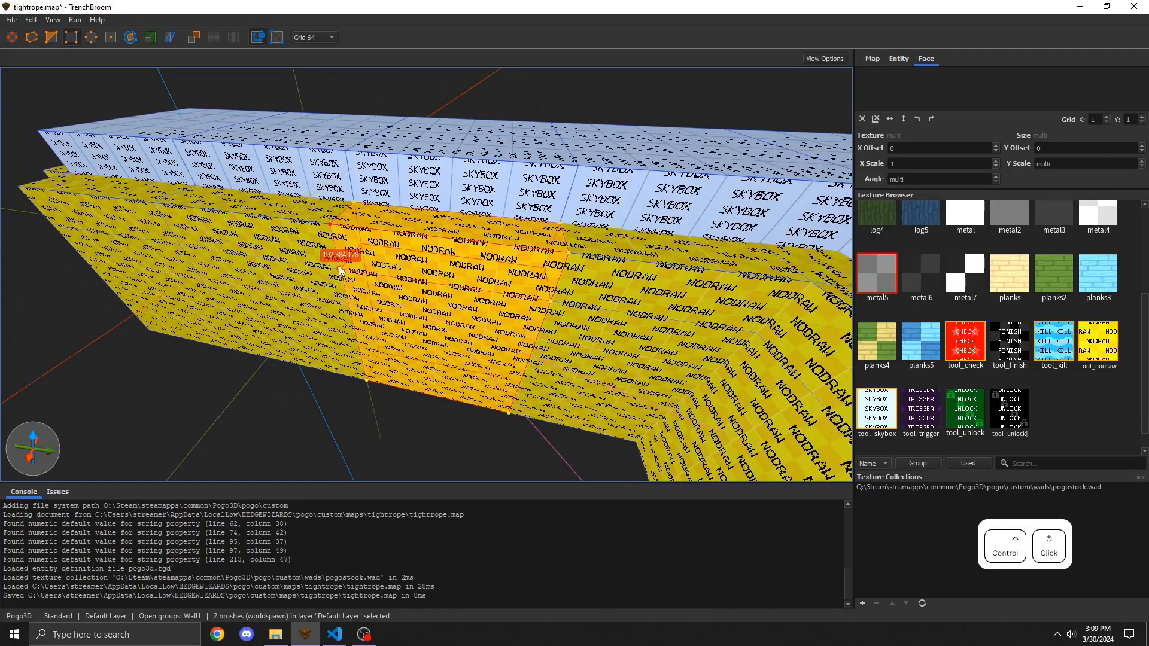
left_click(362, 382, "ctrl")
right_click_drag(359, 379, 388, 375)
key("a")
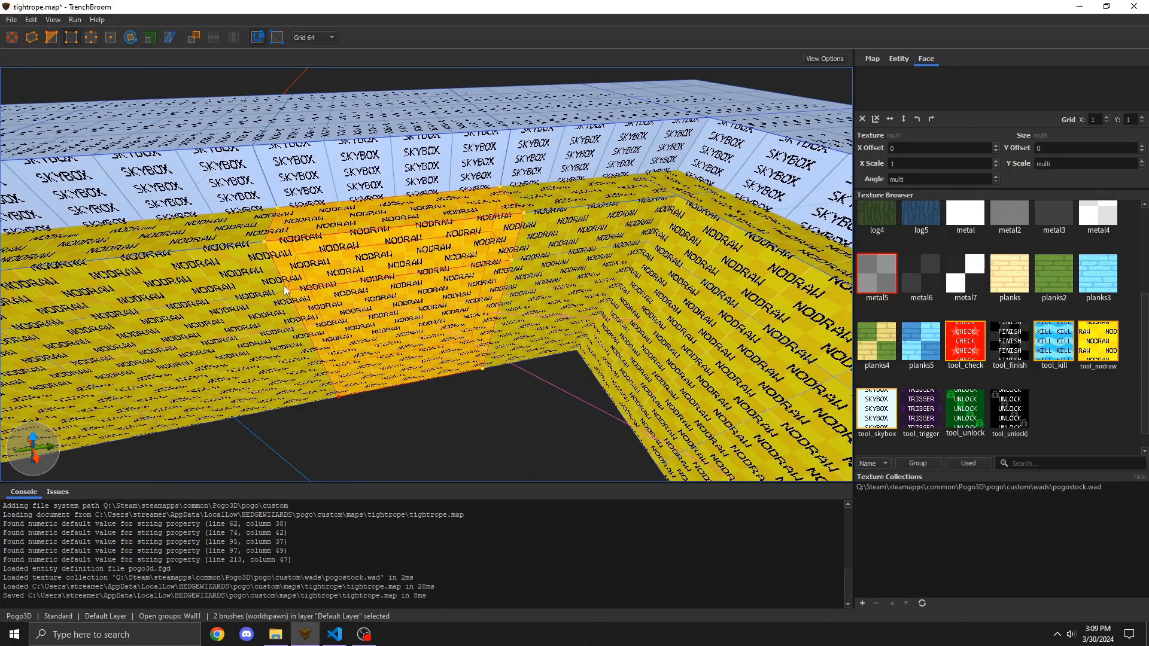
left_click(261, 246)
left_click_drag(296, 286, 359, 280)
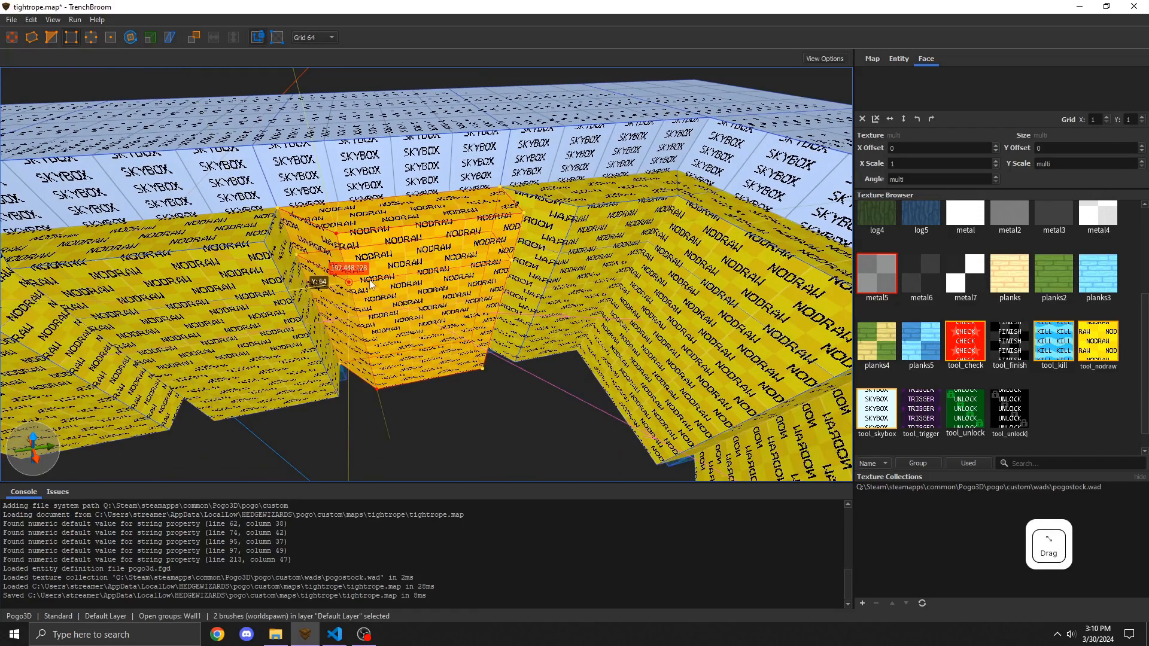
Step: Bevel the opposite end of the Wall1 brushes through its outer vertices and close the group
left_click(523, 213)
left_click(512, 260, "ctrl")
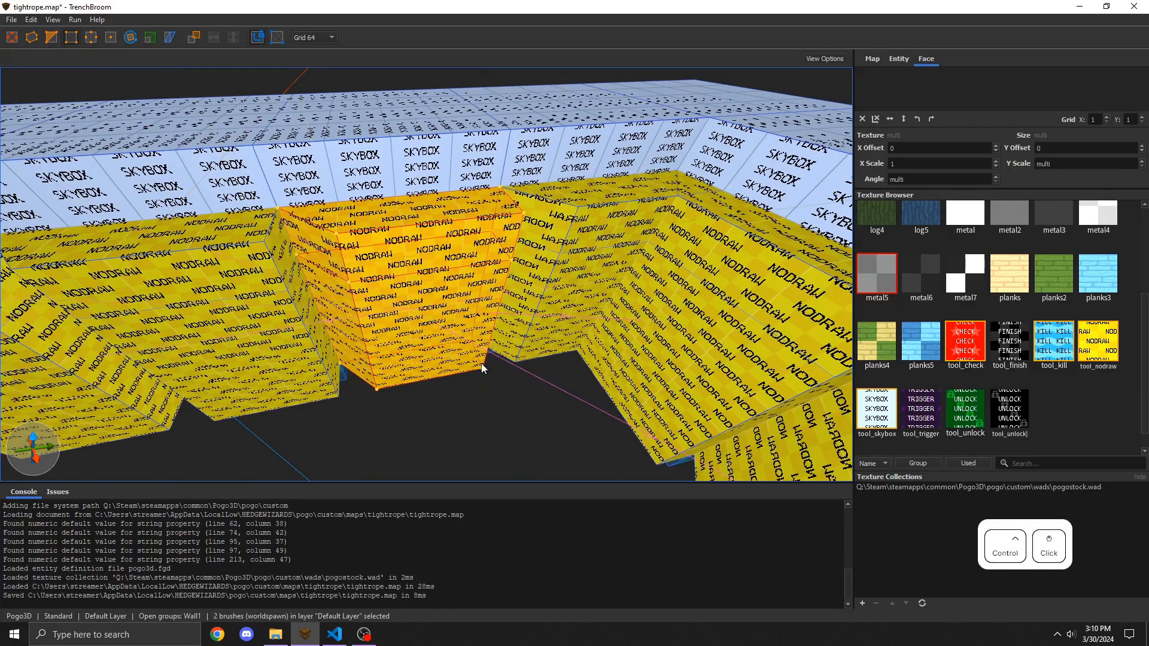
left_click(484, 367, "ctrl")
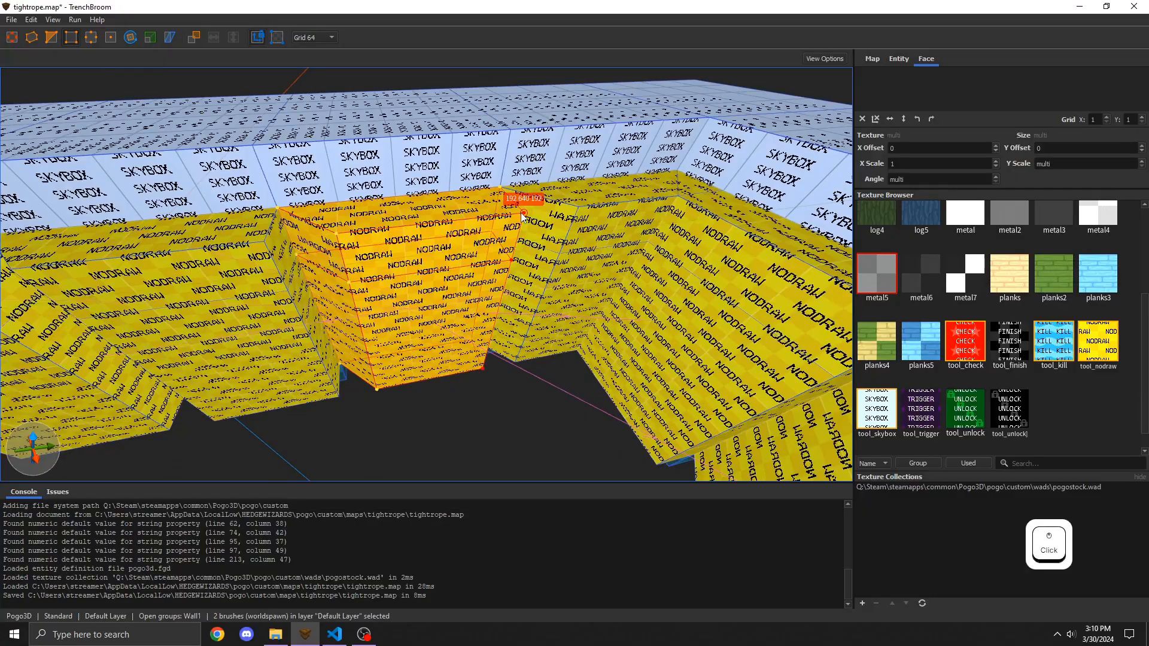
mouse_move(509, 225)
right_mouse_down()
mouse_move(478, 238)
mouse_move(475, 281)
mouse_move(658, 296)
mouse_move(631, 286)
mouse_move(684, 259)
mouse_move(723, 292)
mouse_move(605, 237)
mouse_move(539, 290)
mouse_move(552, 255)
right_mouse_up()
key("w")
key("a")
key("s")
key("shift")
key("d")
key("s")
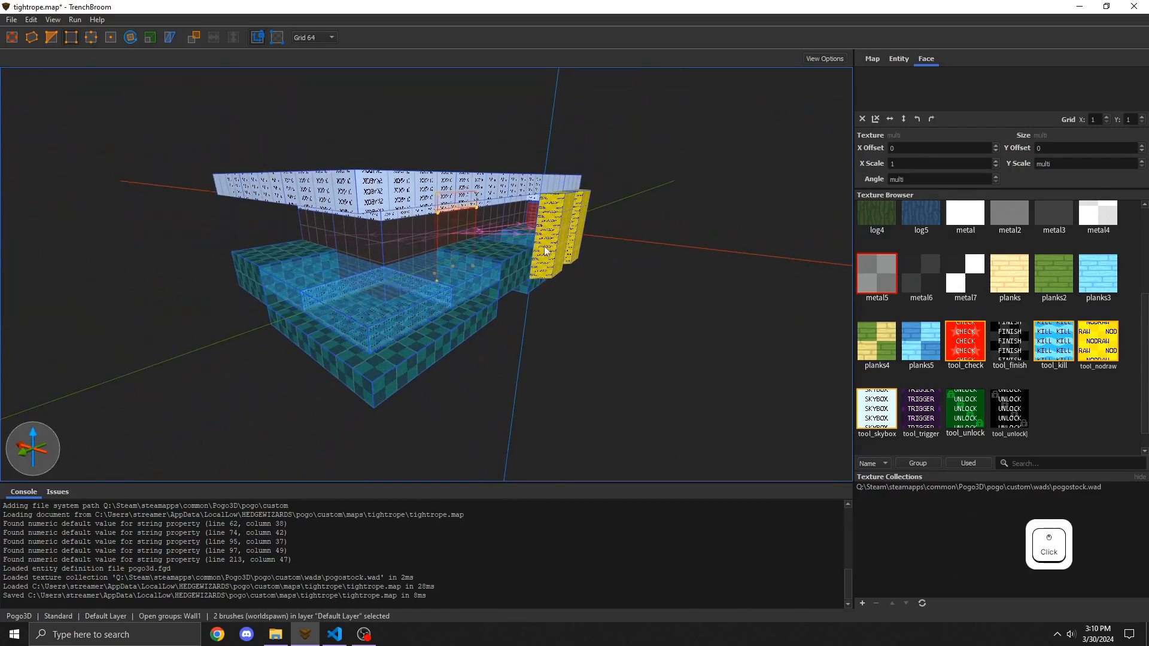
left_click(551, 254)
key("Escape")
key("Escape")
Step: Duplicate the linked Wall1 group along the corridor's outer side toward the corner
left_click(549, 256)
left_click_drag(549, 256, 518, 286, "ctrl")
key("d")
right_click_drag(518, 285, 433, 264)
key("shift")
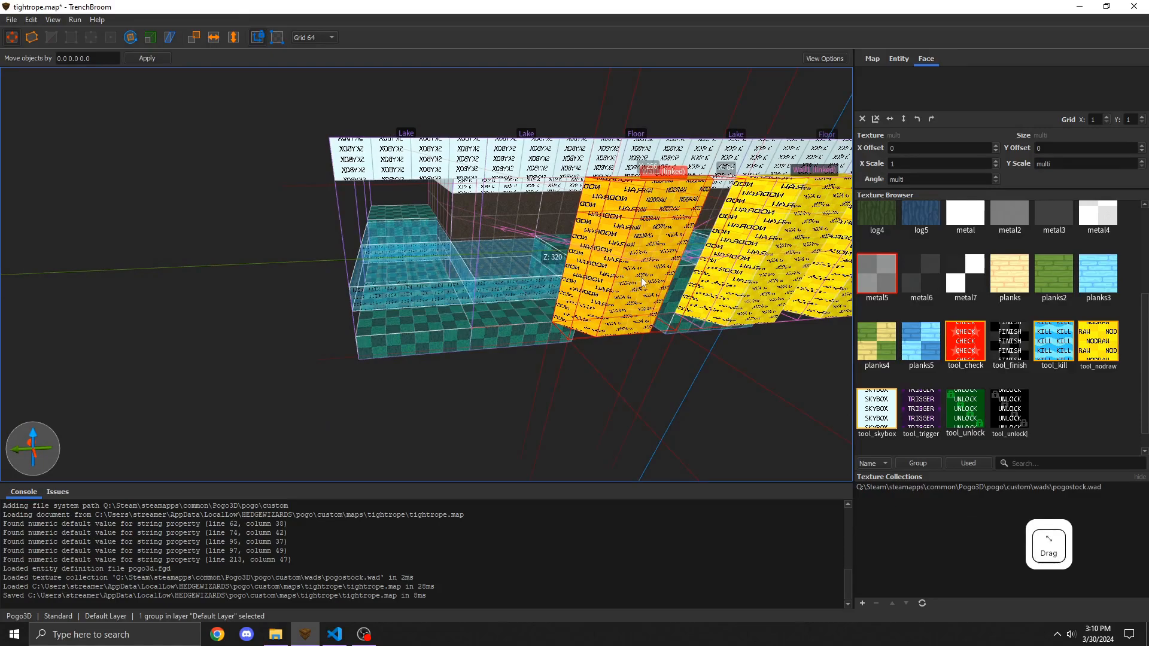
left_click_drag(641, 277, 402, 309, "ctrl")
right_click_drag(402, 309, 423, 345)
Step: Rotate the Wall1 copy to face the corner's other side, fit it in place and duplicate it along that side
key("alt+Left")
left_click_drag(422, 345, 365, 336)
right_click_drag(365, 336, 317, 332)
left_click_drag(317, 333, 191, 337, "ctrl")
key("a")
key("s")
key("ctrl+Left")
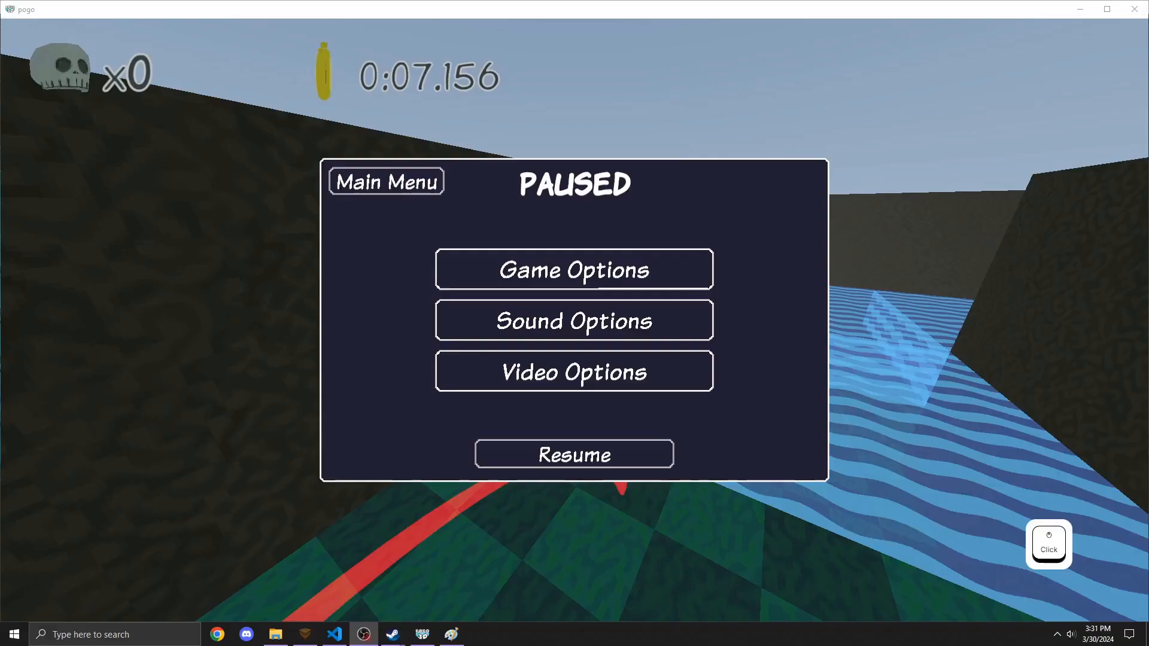
Step: Resume the Pogo3D test to examine the water around the corner, pause it and switch back to TrenchBroom
left_click(654, 452)
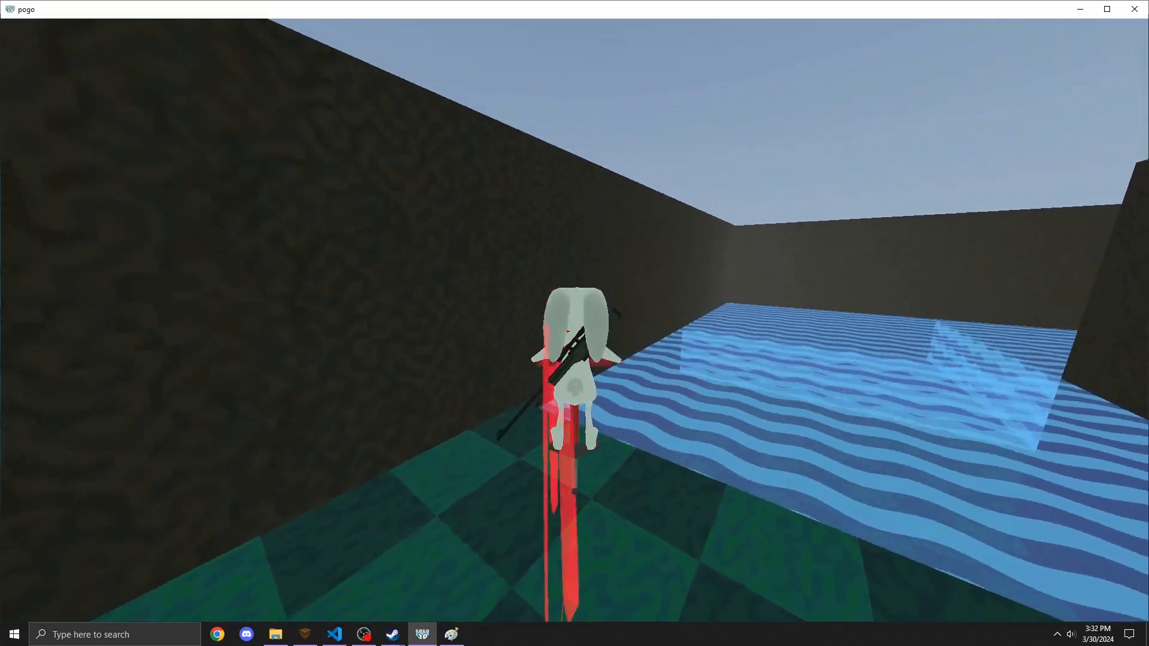
key("Escape")
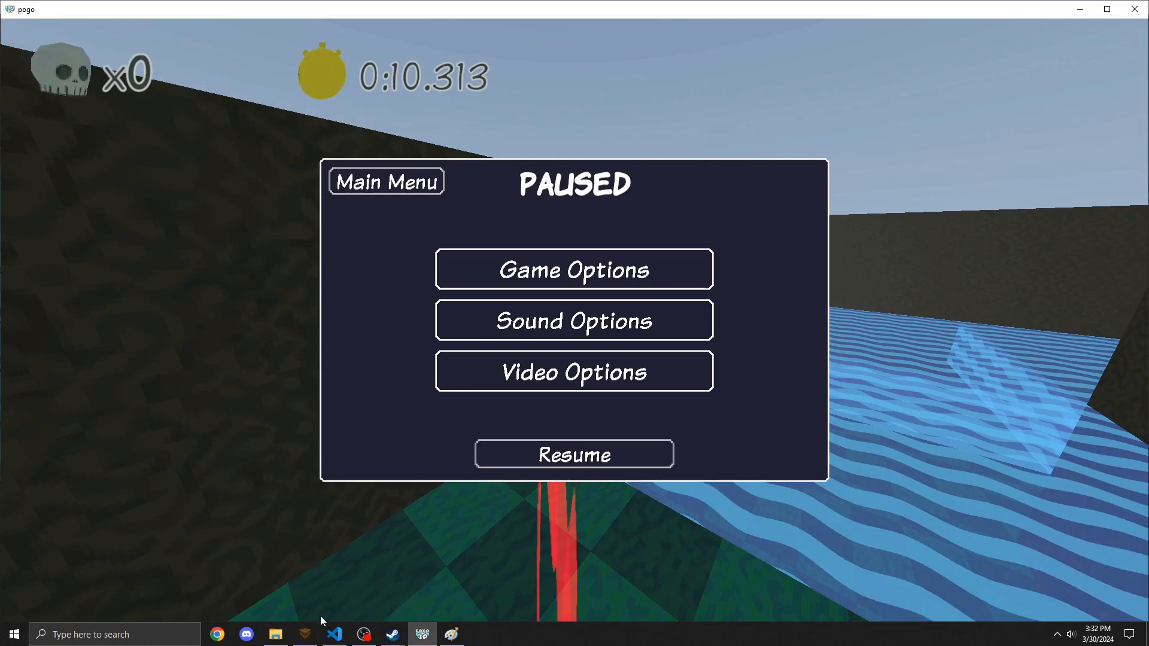
left_click(305, 634)
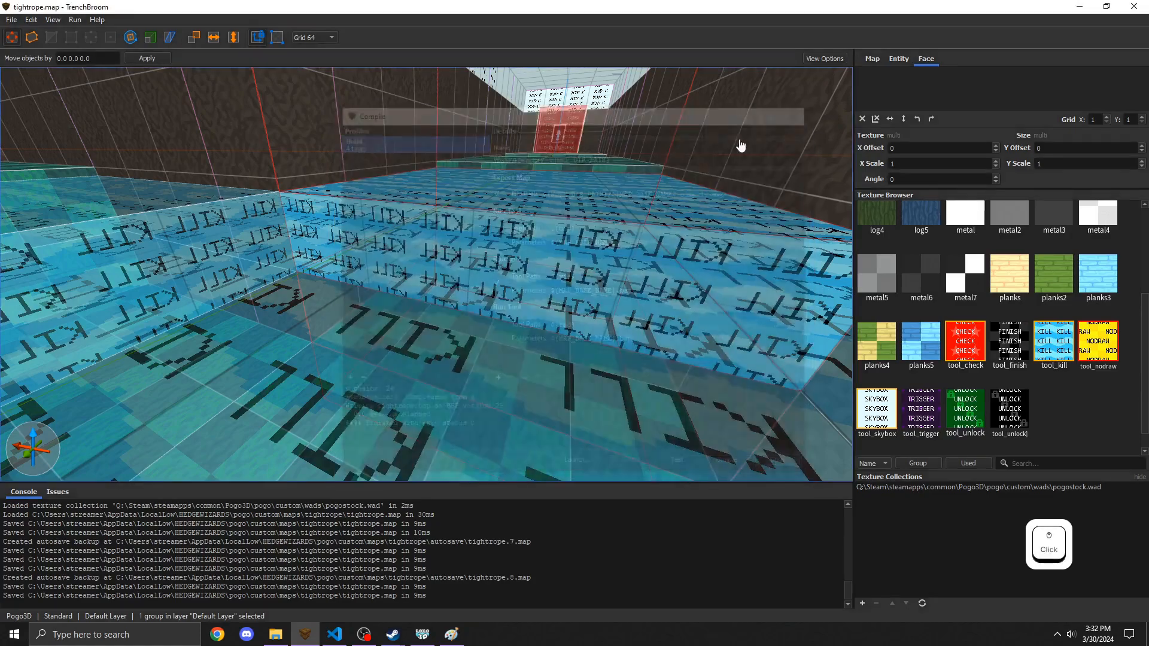
Step: Delete the Lake group between the two Floor groups near the player start
right_click_drag(740, 145, 474, 259)
key("s")
key("d")
key("w")
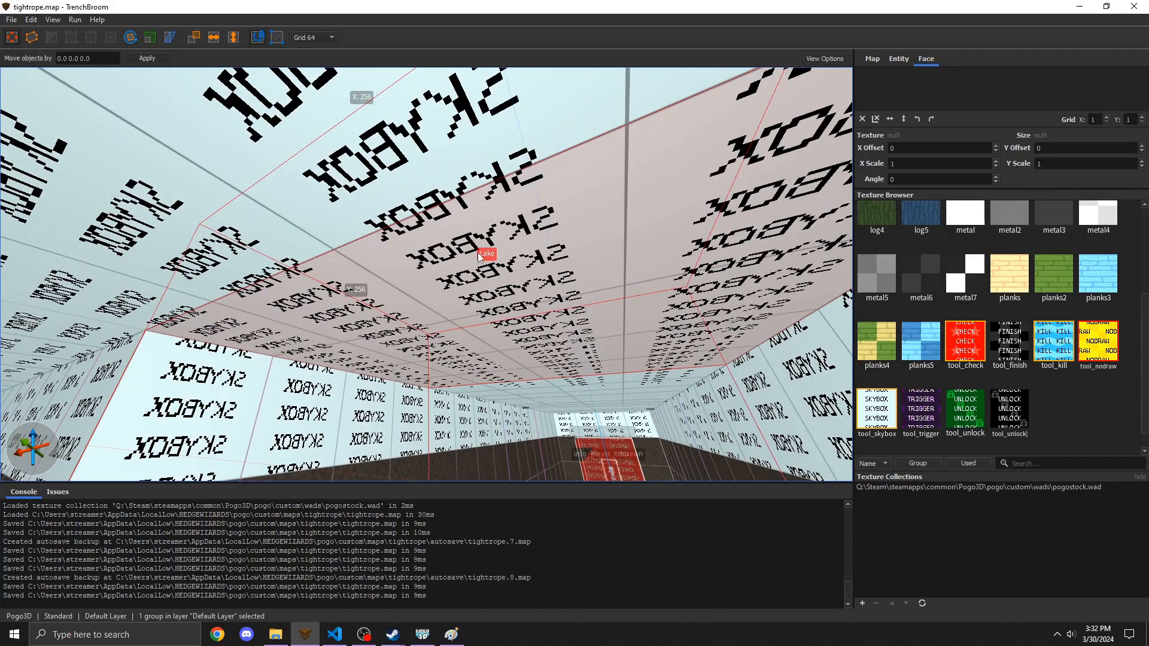
right_click_drag(478, 253, 508, 303)
key("s")
key("a")
key("Escape")
left_click(634, 304)
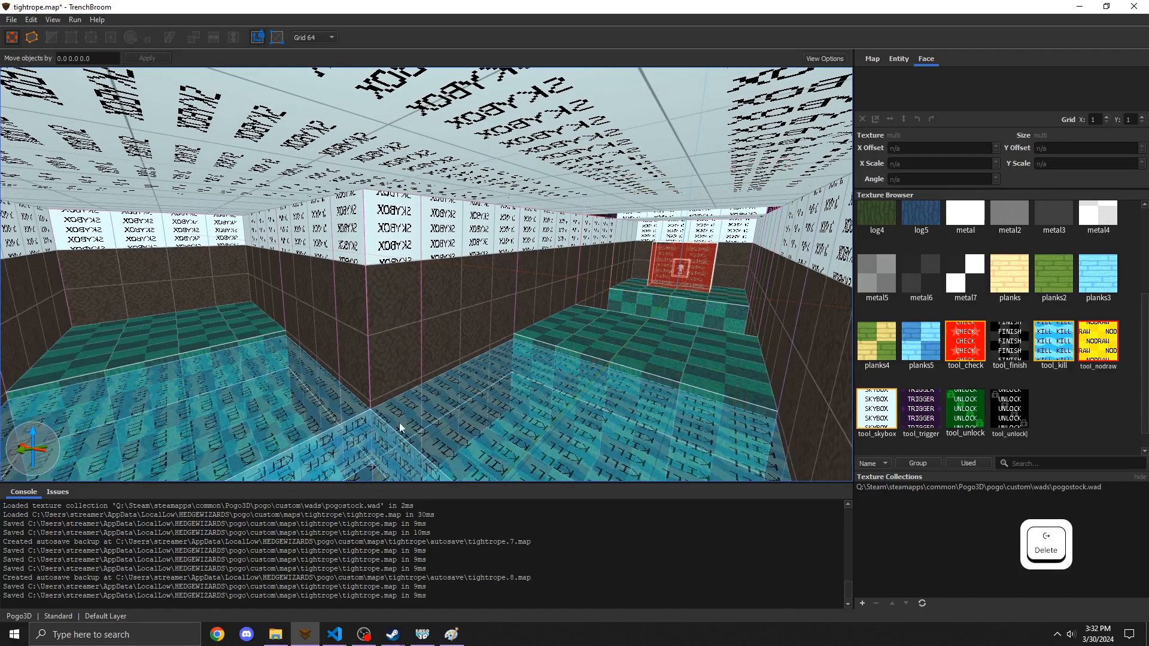
left_click_drag(400, 422, 299, 416)
key("Delete")
Step: Create a linked duplicate of the Lake group before the corner and move it into the gap between the Floor groups
right_click_drag(299, 416, 347, 415)
left_click(396, 372)
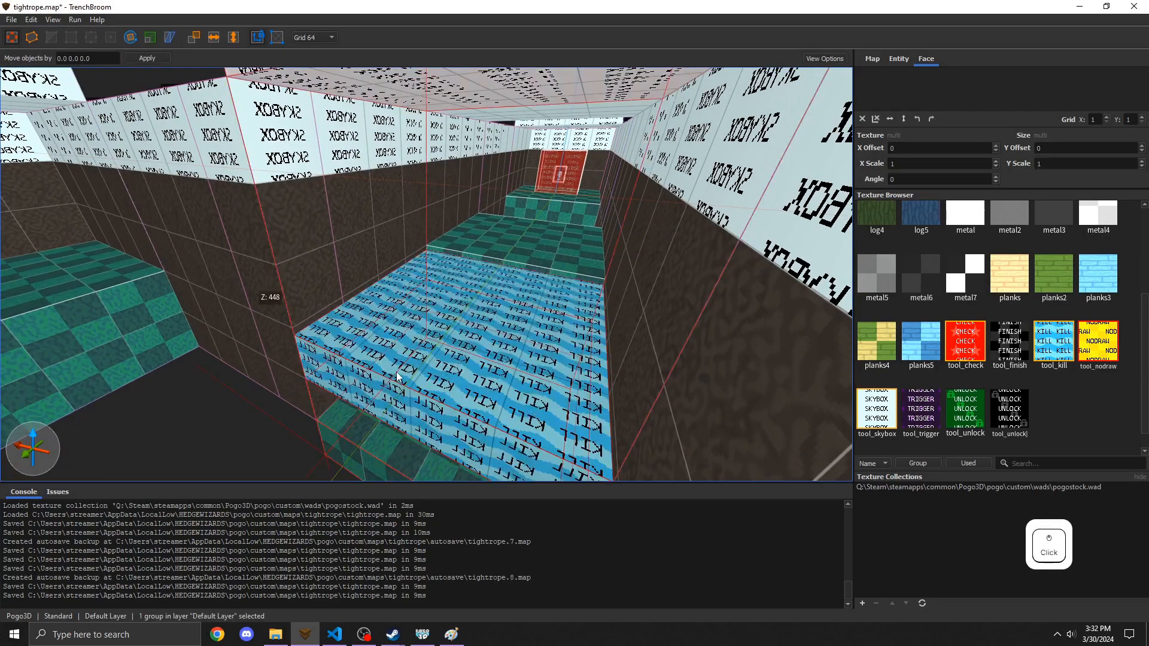
right_click_drag(396, 372, 396, 364)
key("s")
key("ctrl+shift+d")
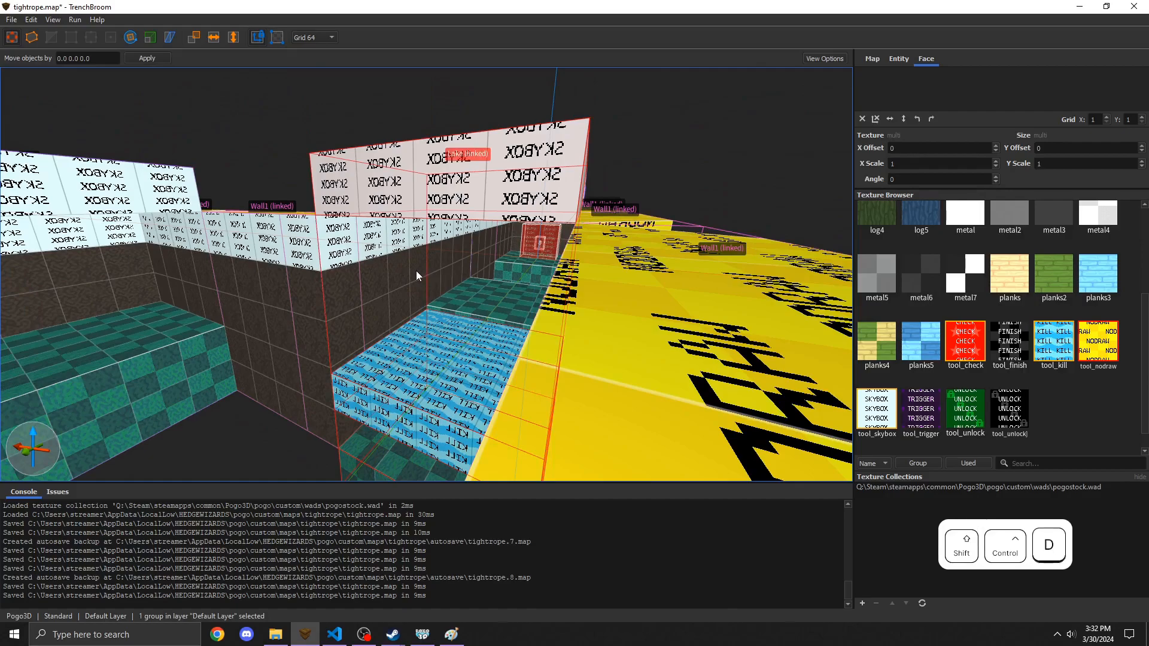
right_click_drag(415, 271, 504, 280)
key("a")
key("s")
key("w")
key("d")
left_click_drag(504, 280, 585, 182, "ctrl")
key("w")
right_click_drag(585, 182, 532, 151)
key("d")
key("a")
key("s")
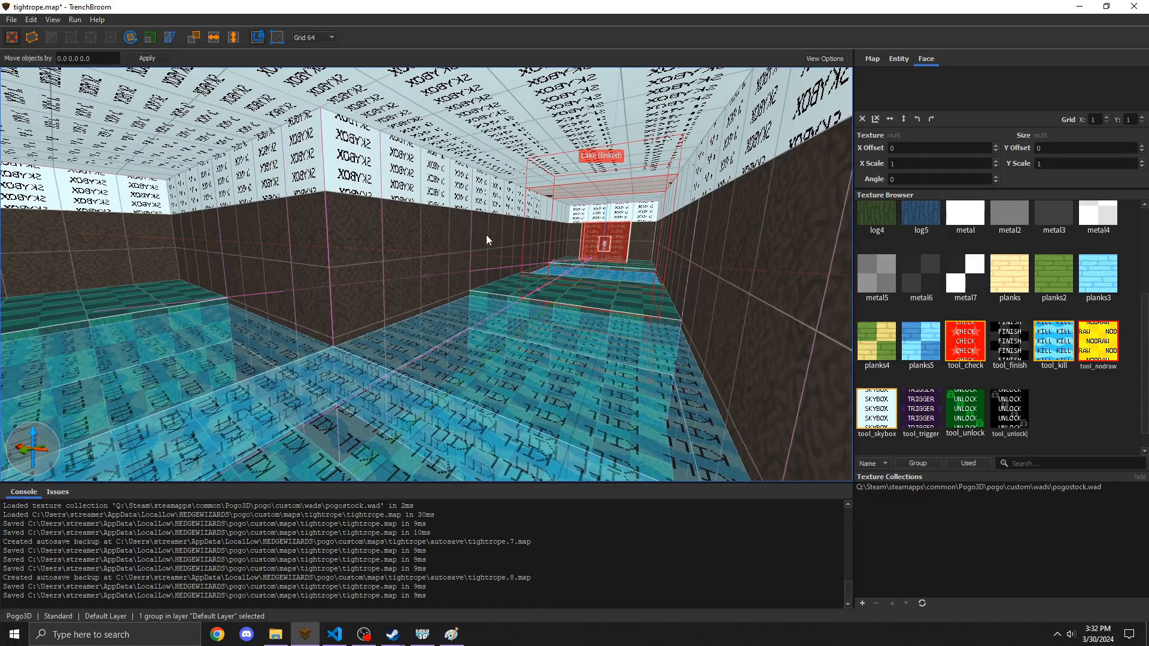
Step: Open the Lake group at the corner for editing and isolate the Lake group inside it
right_click_drag(486, 234, 522, 336)
key("w")
key("d")
key("a")
double_click(354, 332)
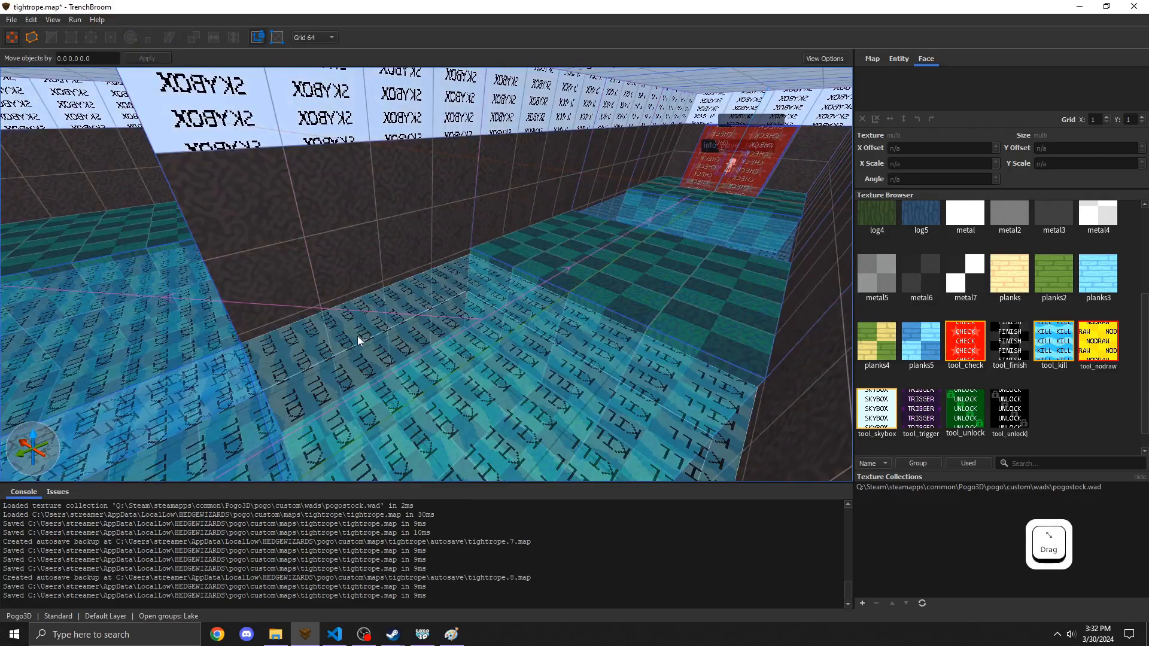
right_click_drag(357, 336, 419, 371)
key("a")
key("s")
left_click(455, 389)
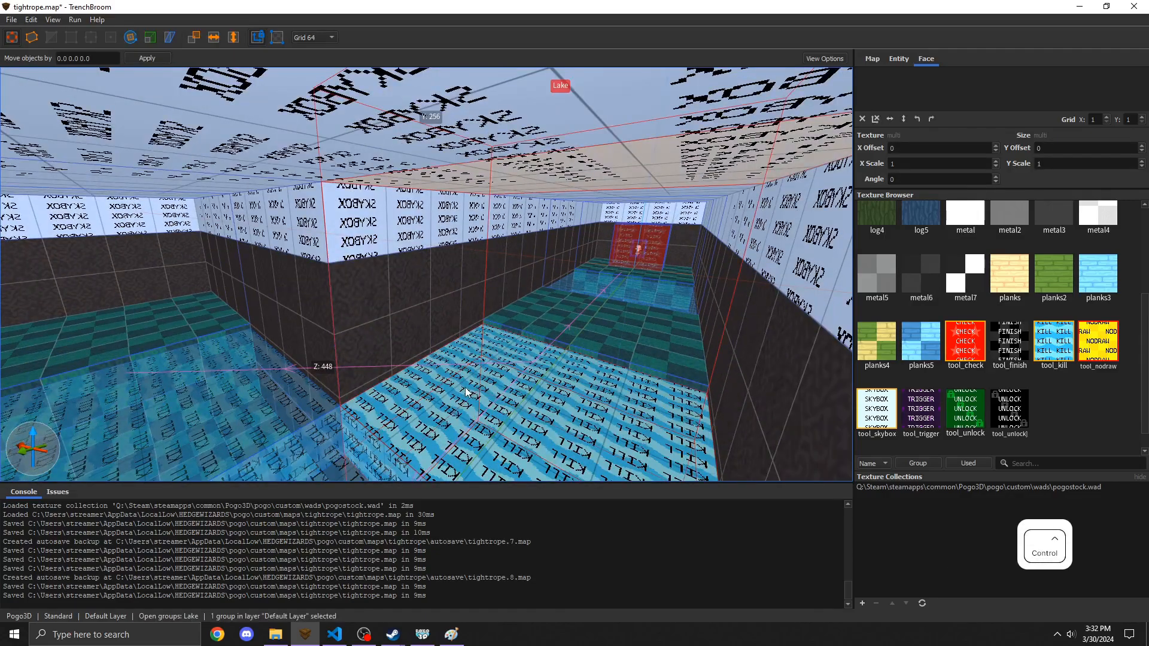
key("ctrl+i")
key("a")
Step: Apply the tool_nodraw texture to the four side faces of the isolated lake's kill brush
mouse_move(466, 392)
right_mouse_down()
mouse_move(417, 361)
mouse_move(505, 366)
mouse_move(472, 377)
right_mouse_up()
key("d")
left_click(409, 396, "shift")
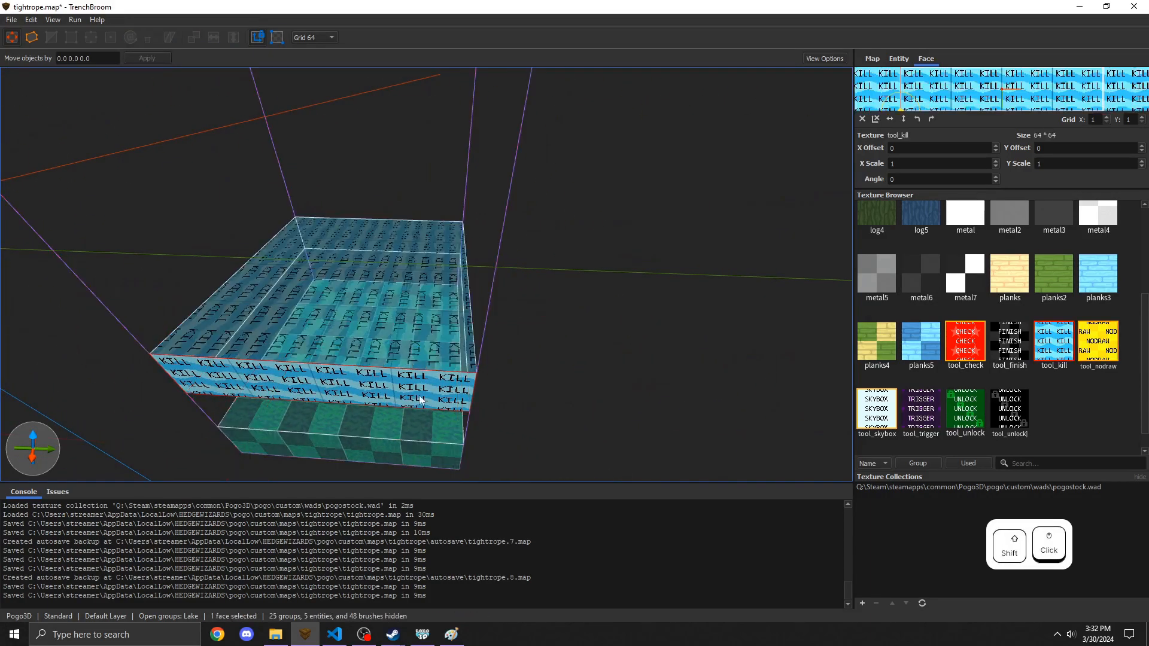
key("d")
right_click_drag(409, 396, 440, 349)
left_click(445, 367, "ctrl+shift")
left_click(393, 418, "ctrl+shift")
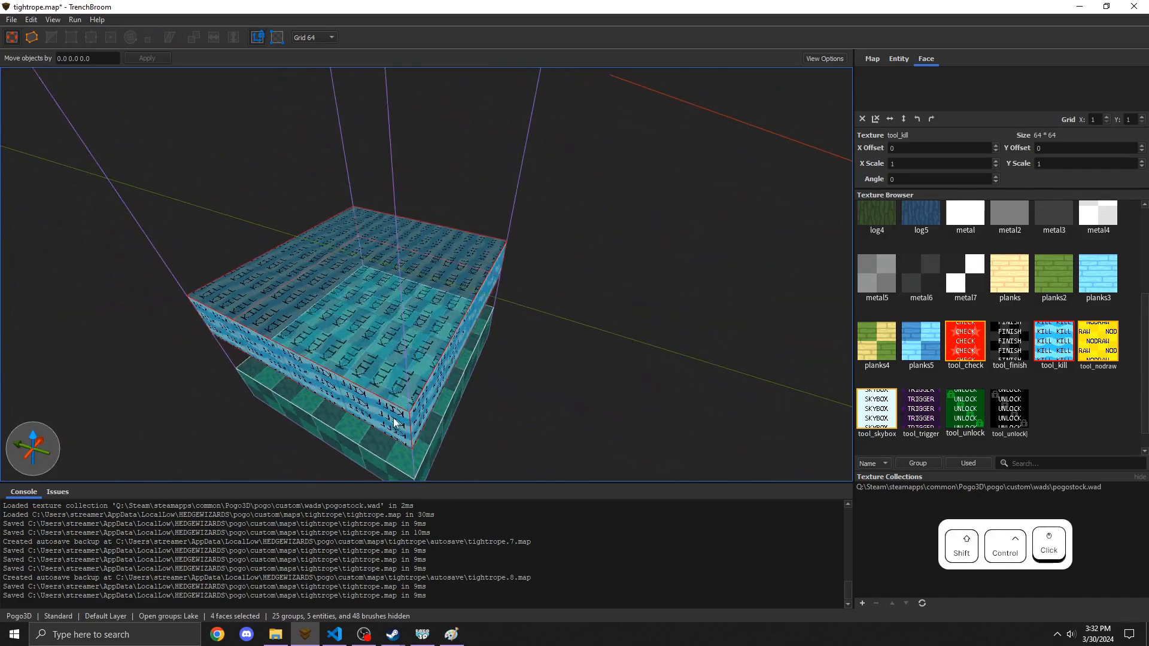
left_click(1090, 353)
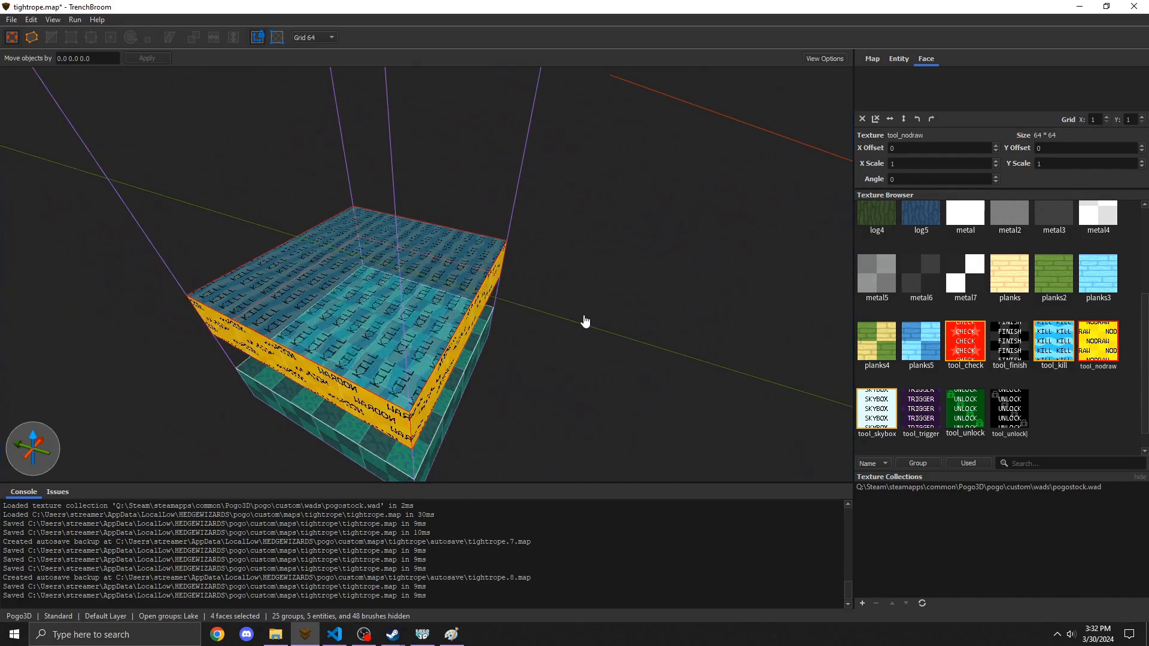
Step: Apply the tool_nodraw texture to the underside of the lake's kill brush
key("w")
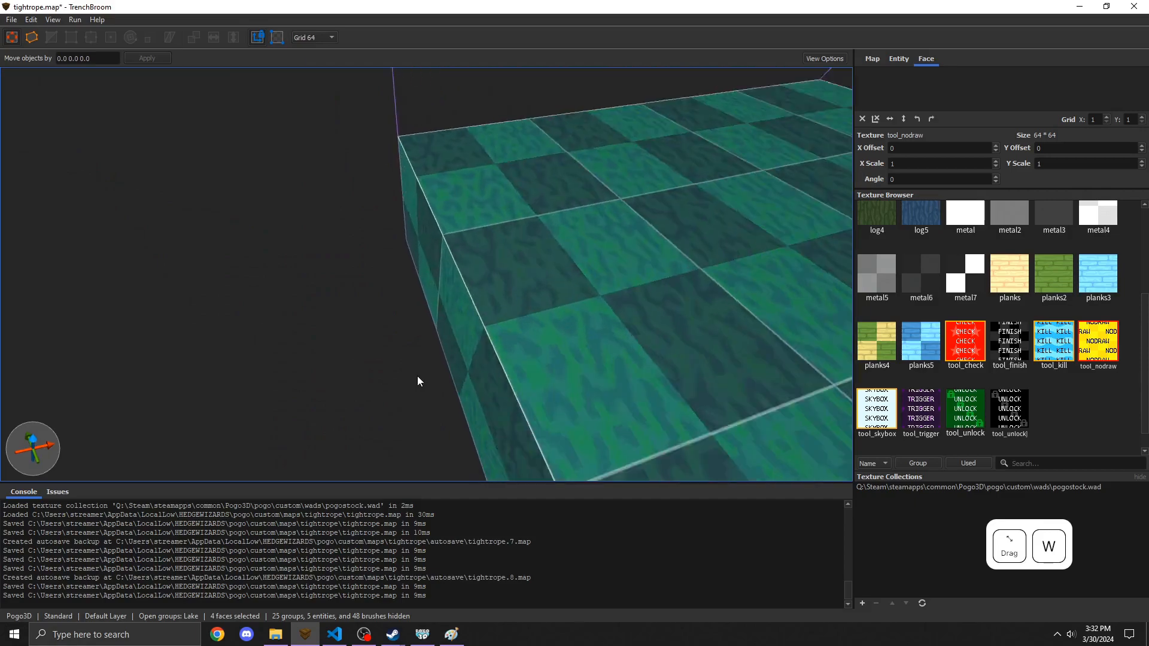
right_click_drag(418, 308, 495, 281)
key("s")
left_click(490, 282)
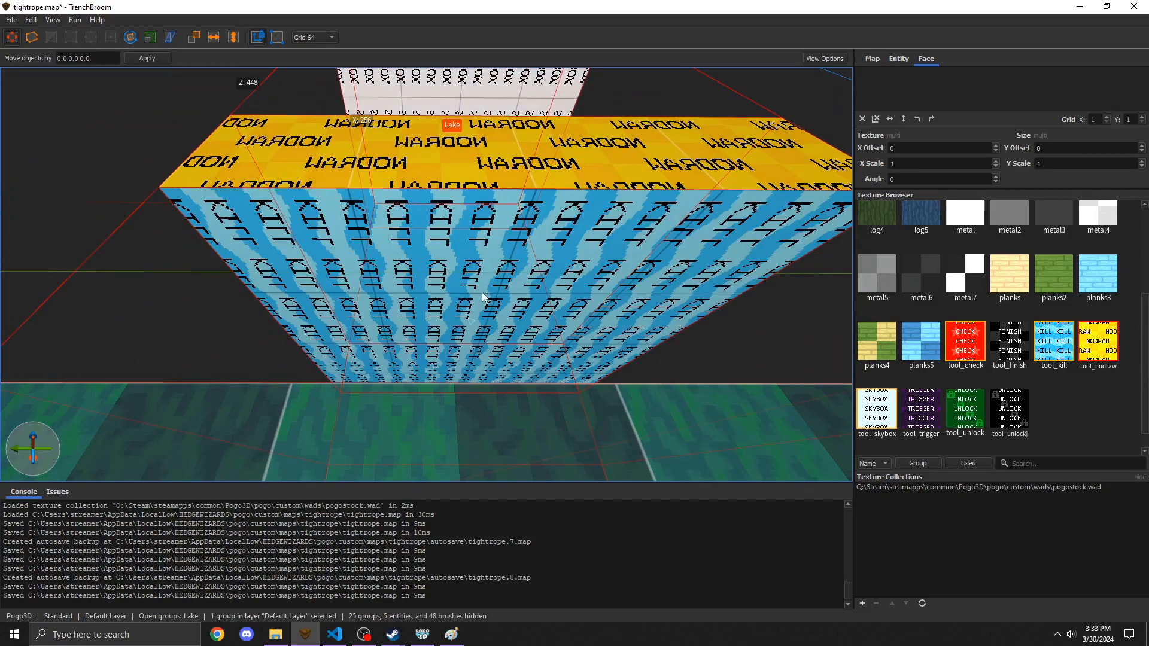
left_click(482, 292, "ctrl+shift")
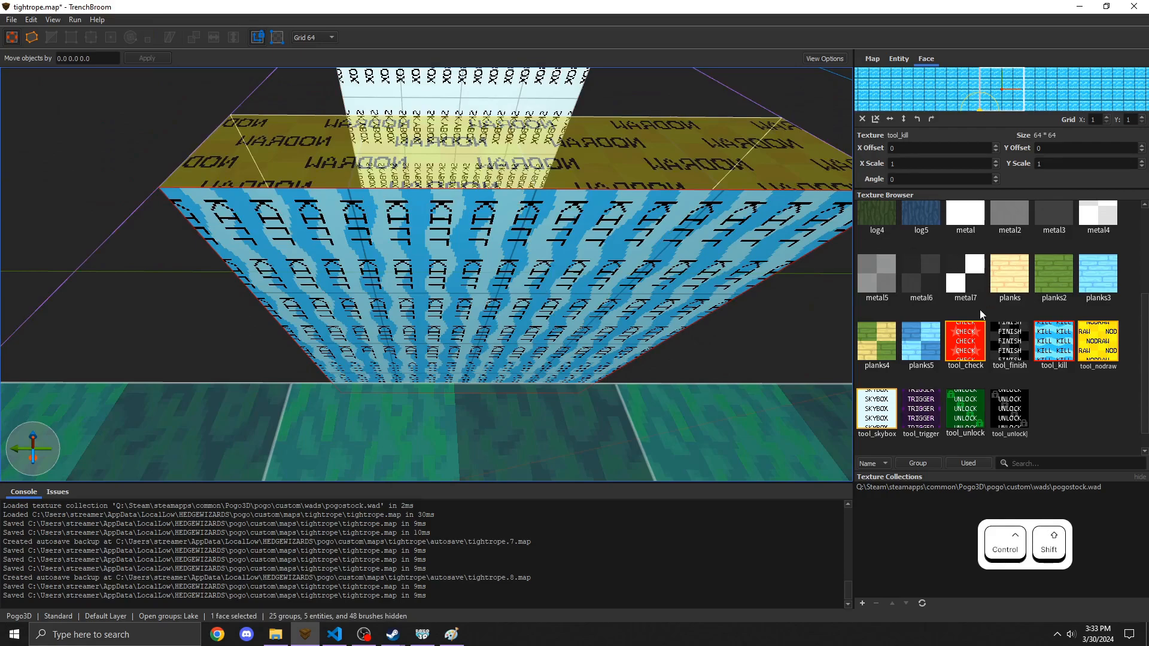
left_click(1100, 348)
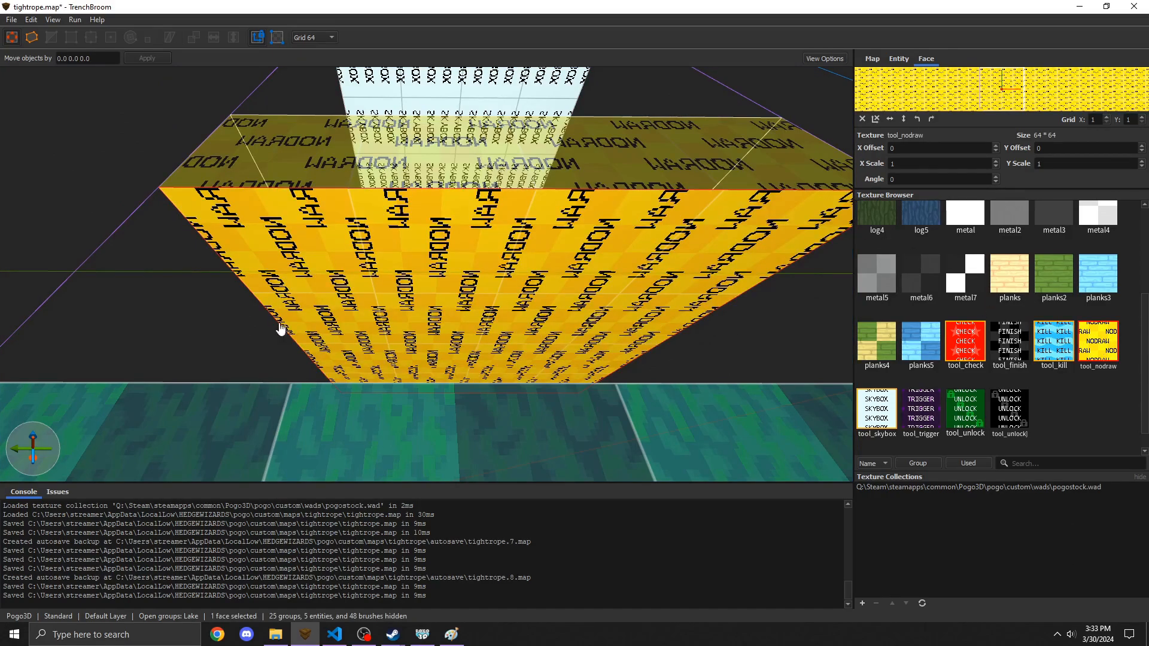
Step: Save the map and open the compile dialog with the Build profile
mouse_move(246, 336)
right_mouse_down()
mouse_move(275, 250)
mouse_move(316, 350)
right_mouse_up()
key("w")
key("s")
key("a")
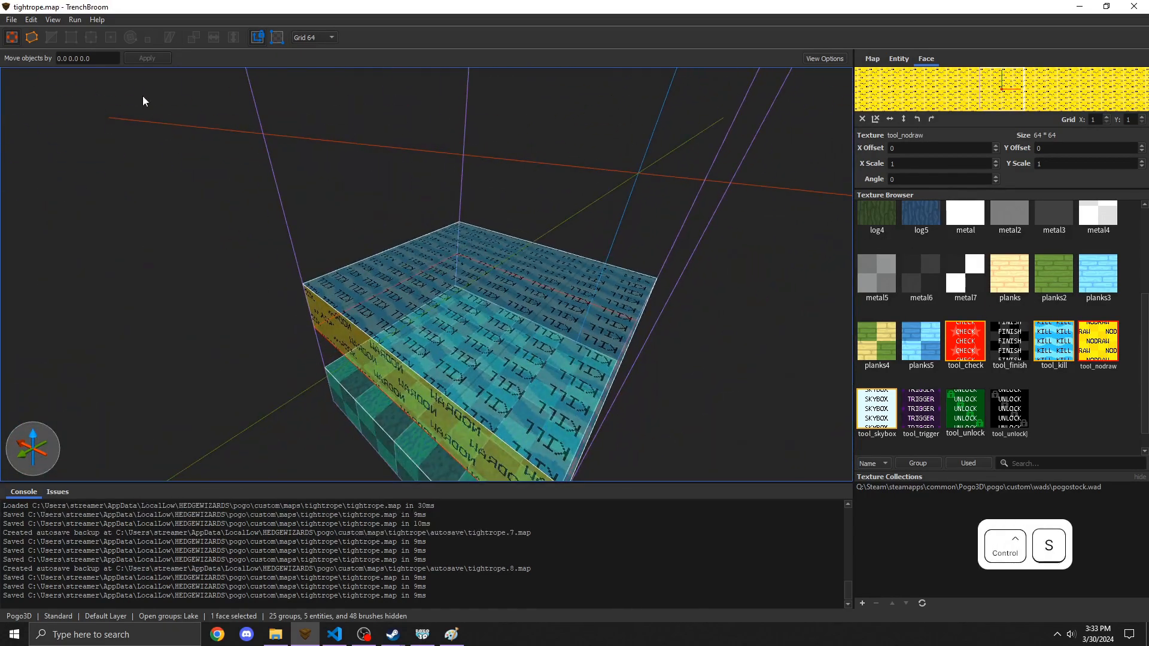
left_click(75, 19)
left_click(85, 33)
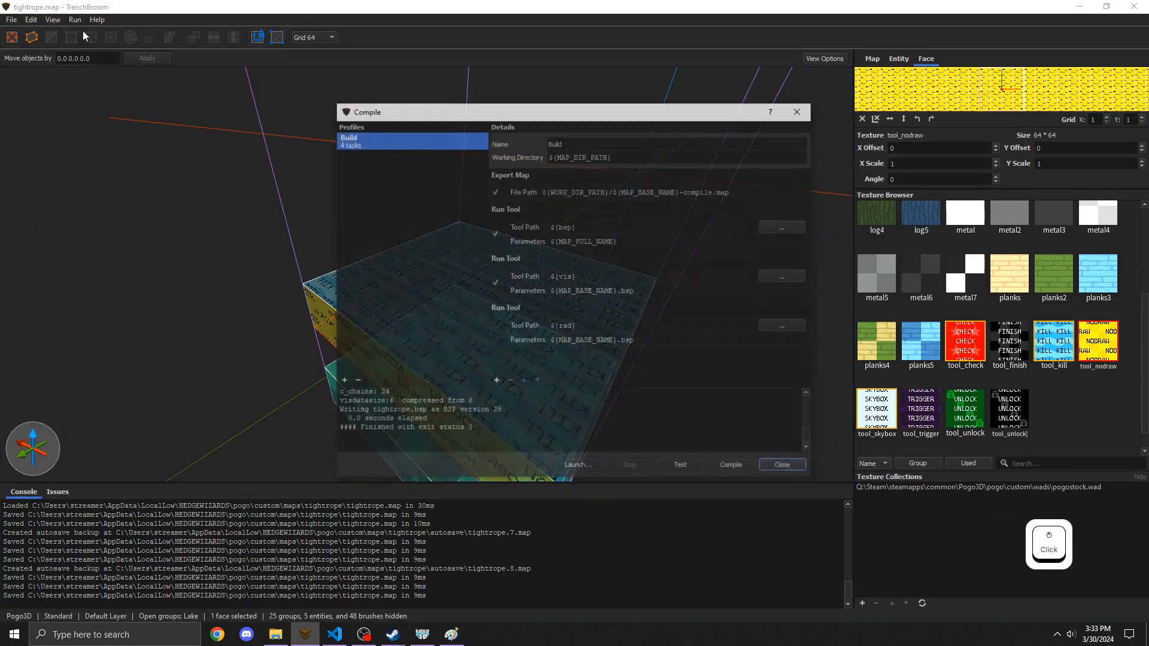
Step: Switch to Pogo3D, load the map from the custom maps and resume play to check the water around the corner
key("alt+Tab")
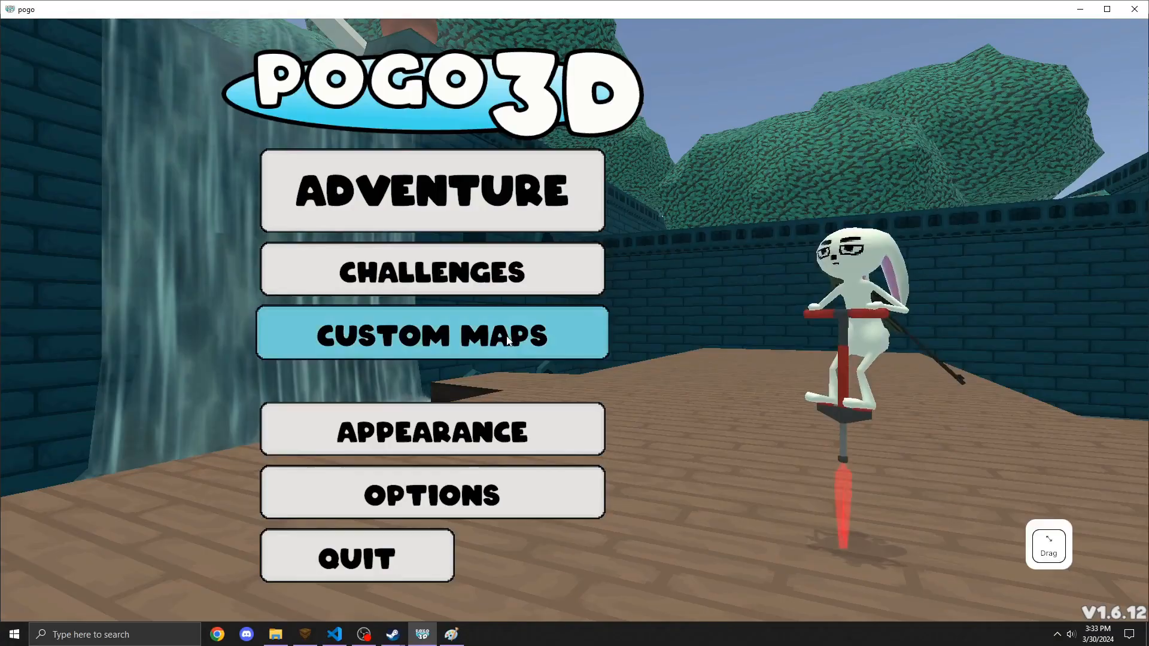
left_click(514, 344)
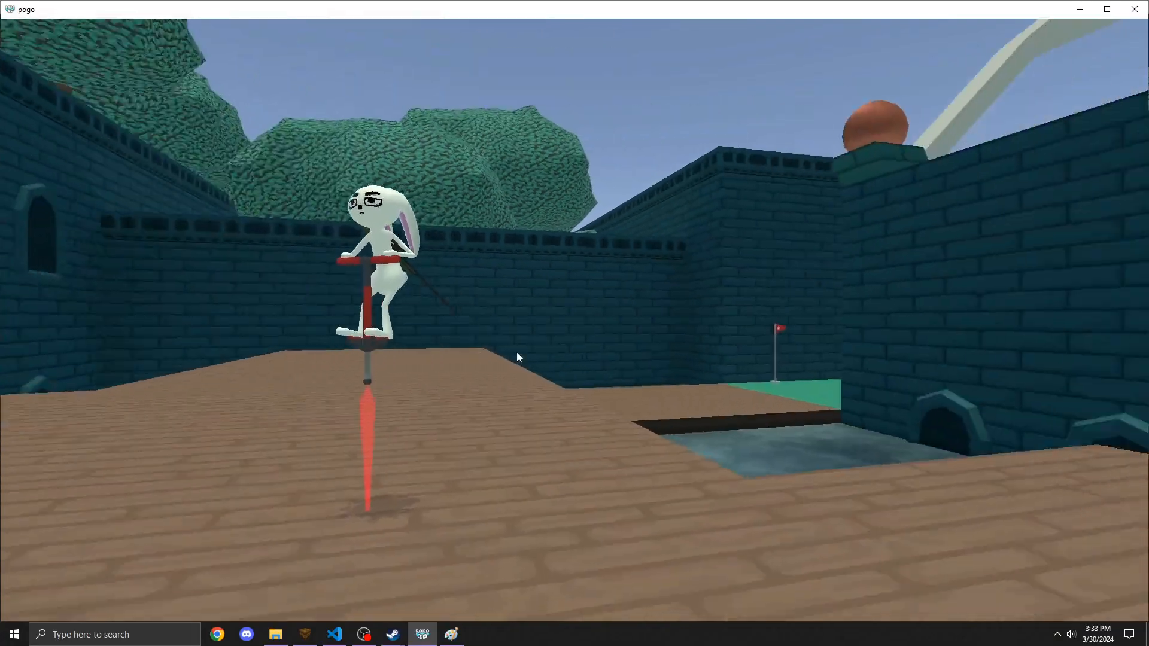
left_click(507, 210)
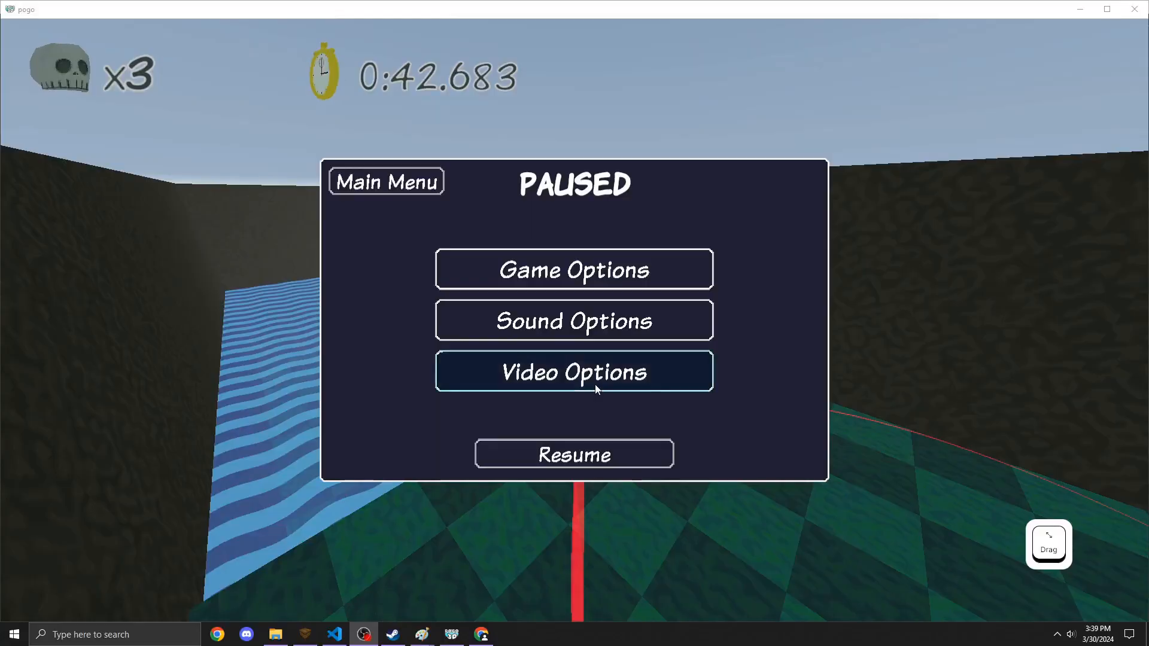
key("Escape")
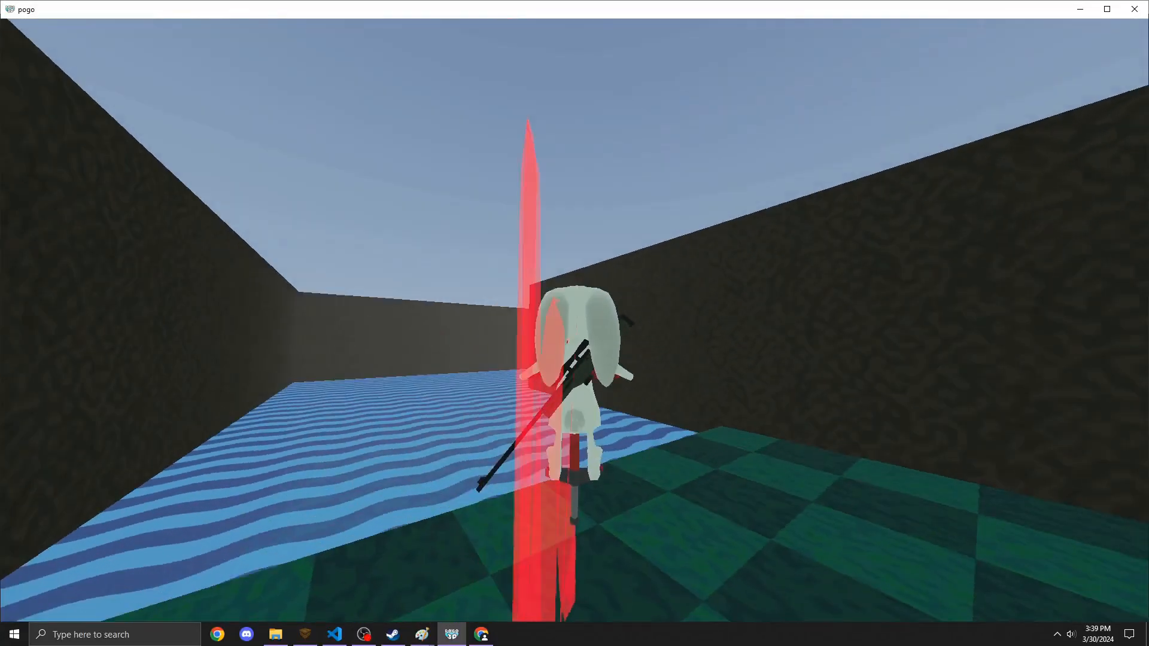
Step: Bounce around the lake corner in-game, restart and pause the run to check how the water behaves
left_click_drag(574, 321, 605, 302)
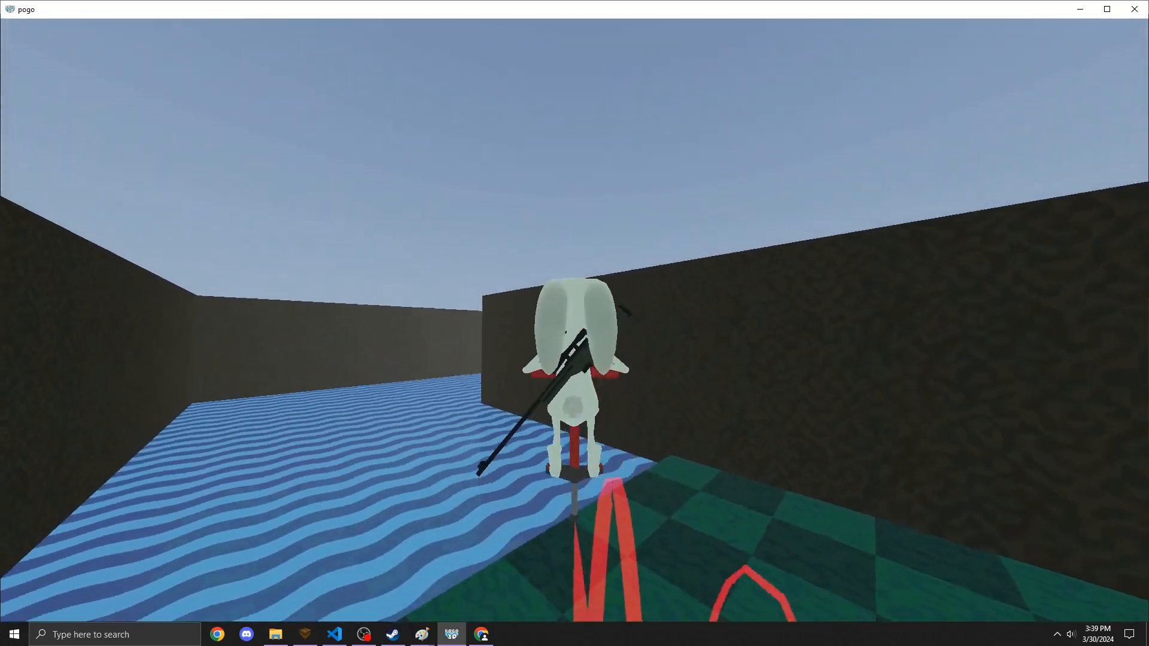
left_click_drag(574, 323, 646, 287)
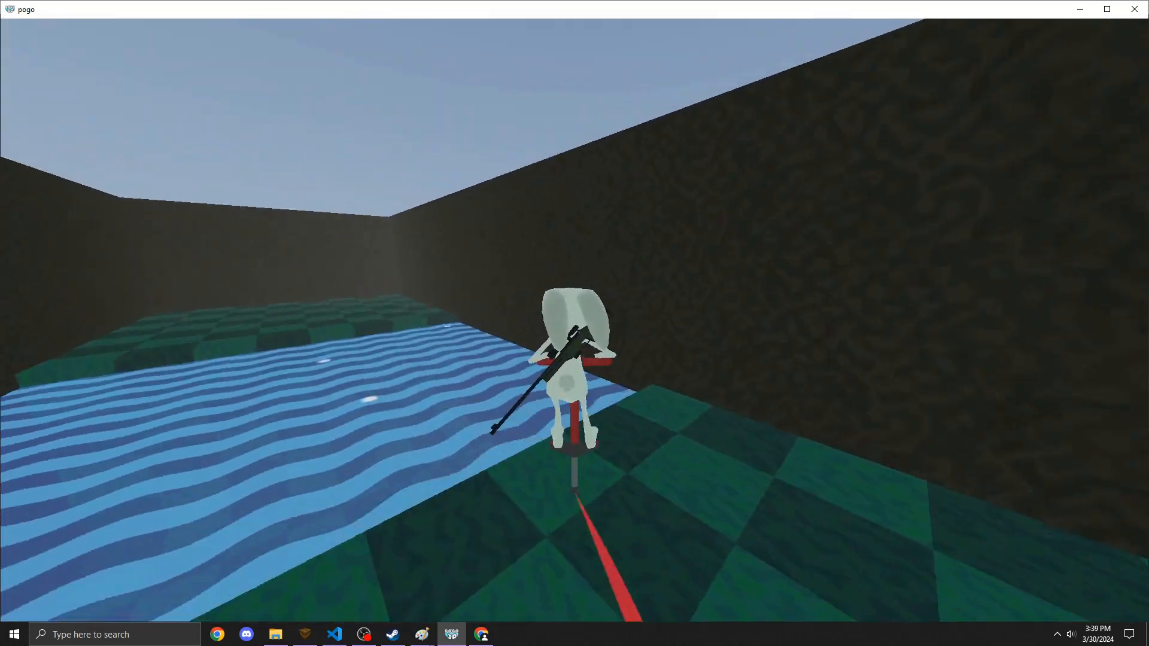
key("r")
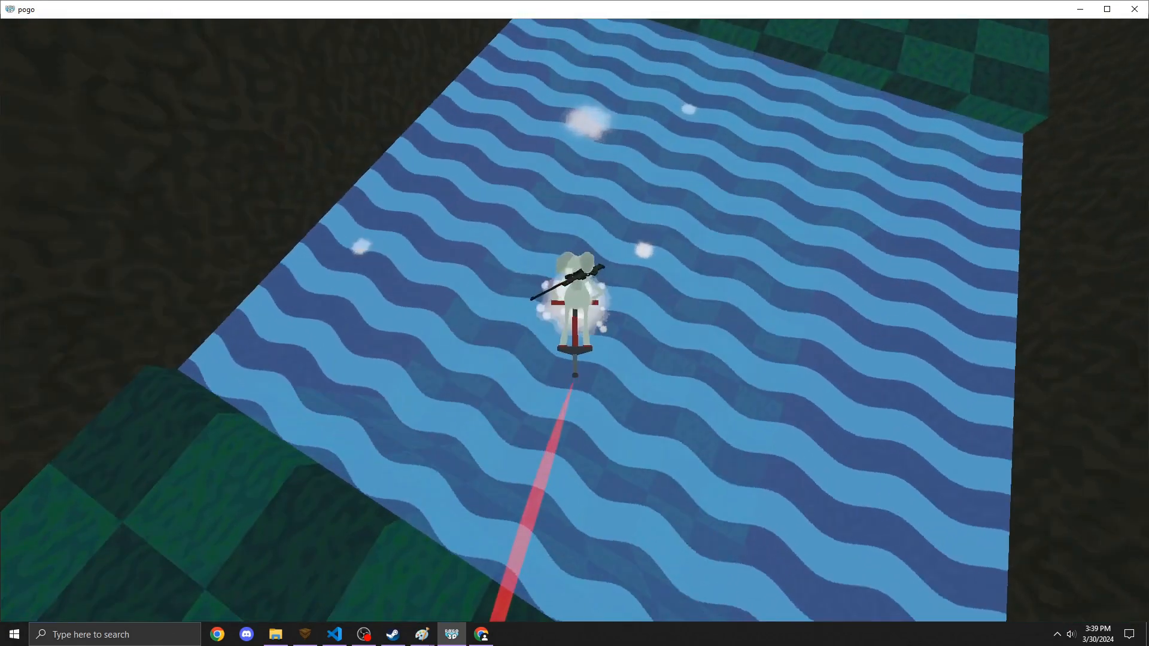
left_click_drag(574, 323, 538, 311)
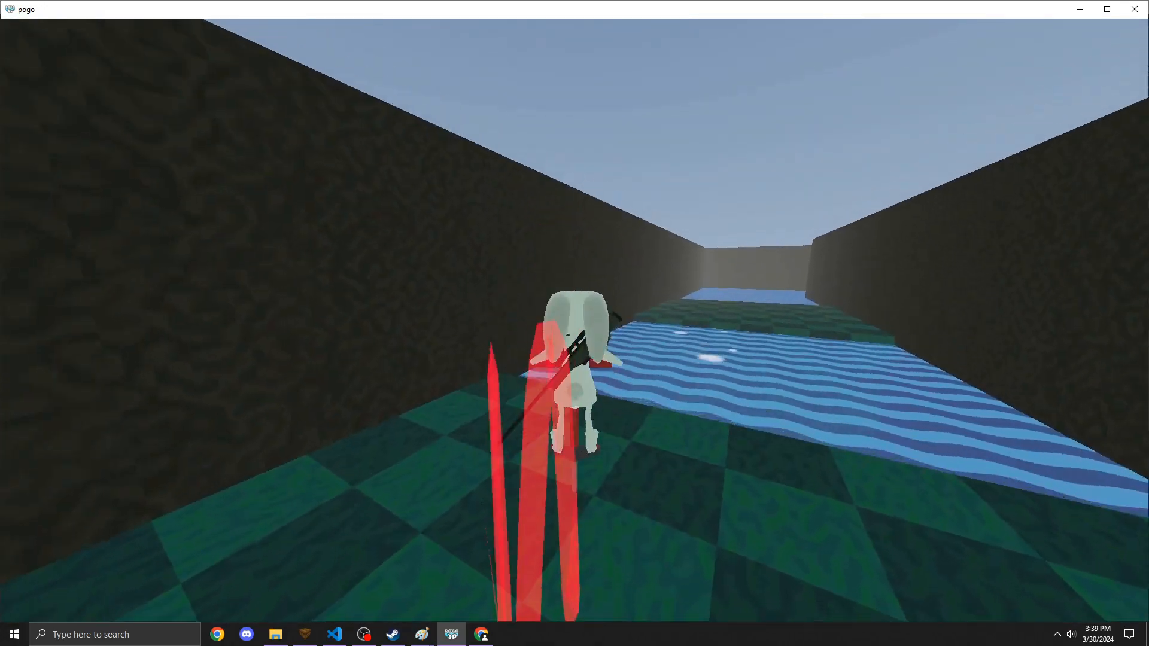
key("p")
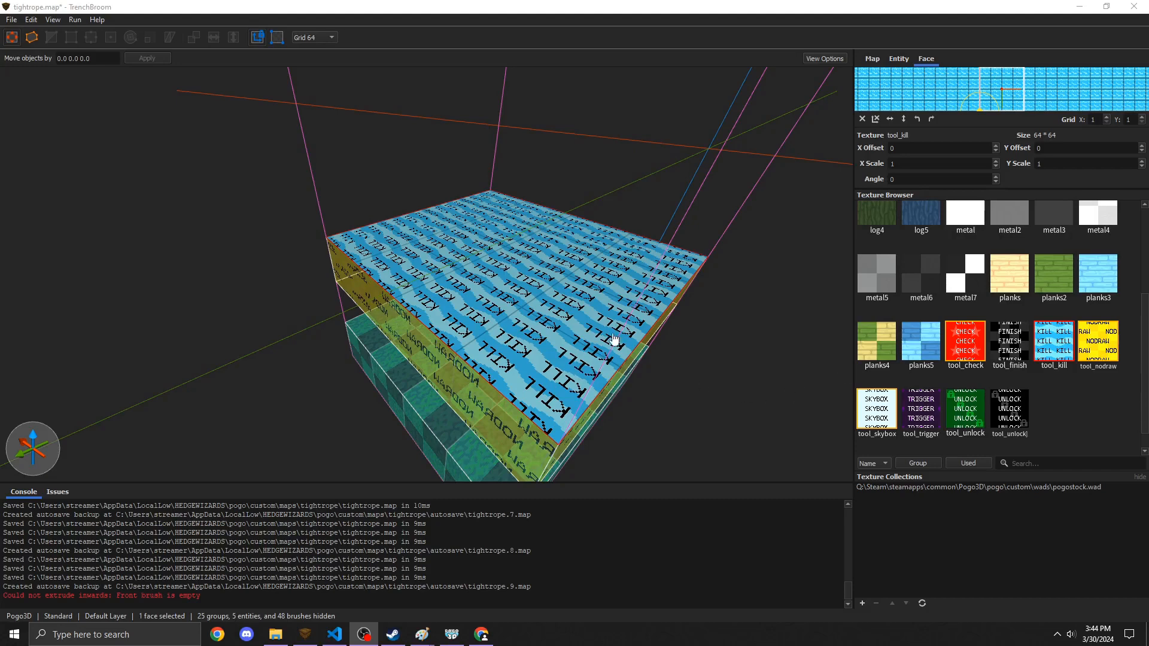
Step: Switch back to TrenchBroom, open the Lake group and inspect its entity properties and the underside of its kill brush
left_click(892, 62)
left_click(529, 279)
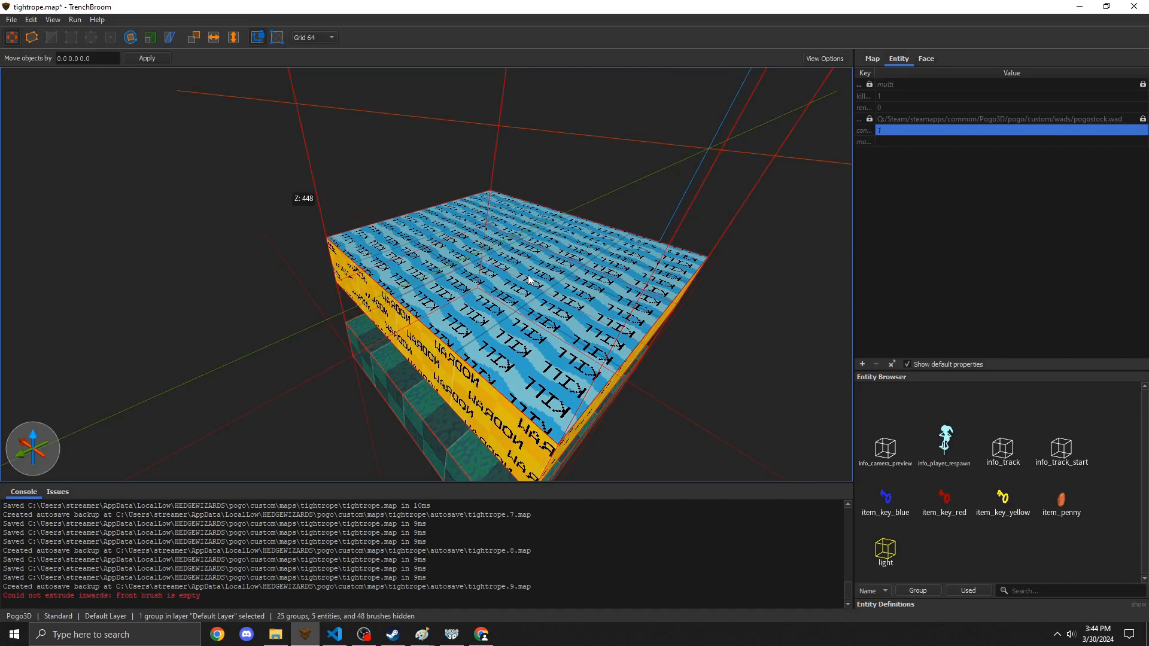
double_click(528, 277)
left_click(537, 272)
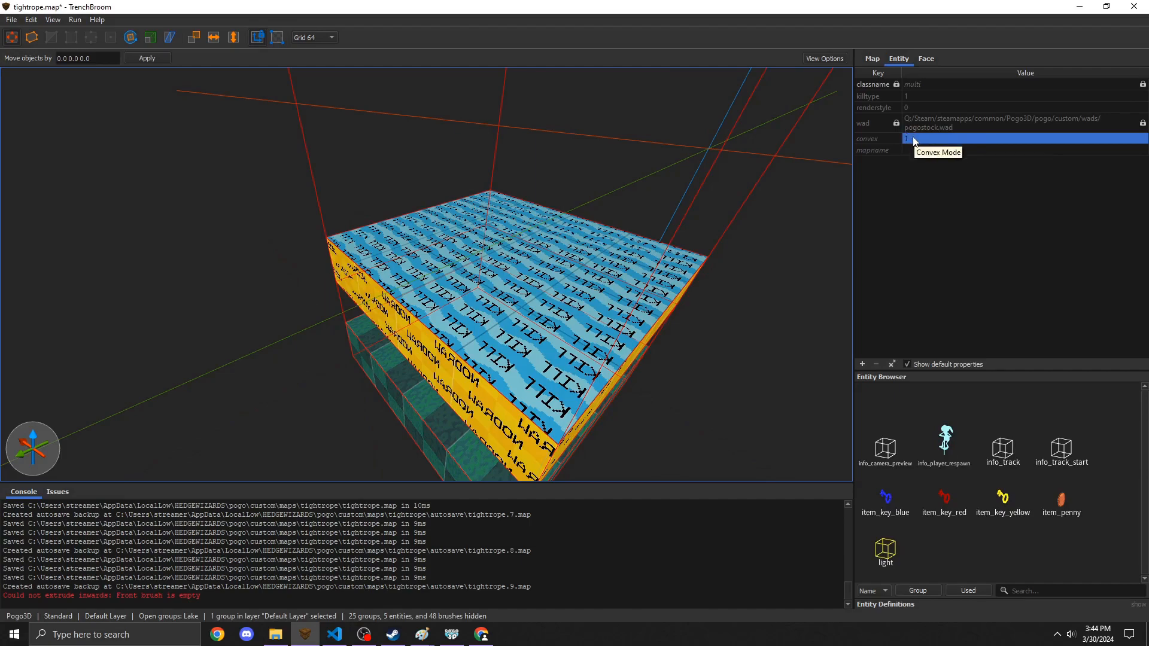
mouse_move(645, 250)
right_mouse_down()
mouse_move(636, 266)
mouse_move(576, 210)
right_mouse_up()
key("w")
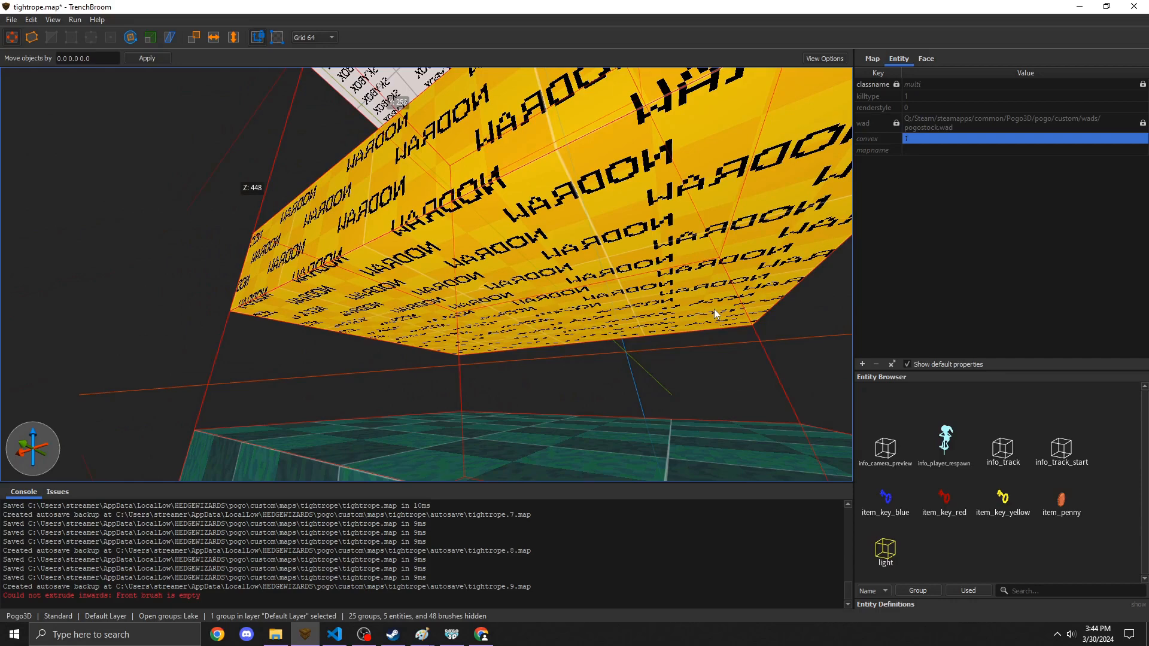
mouse_move(510, 295)
right_mouse_down()
mouse_move(483, 368)
mouse_move(512, 347)
mouse_move(478, 357)
right_mouse_up()
key("s")
key("d")
left_click(478, 358)
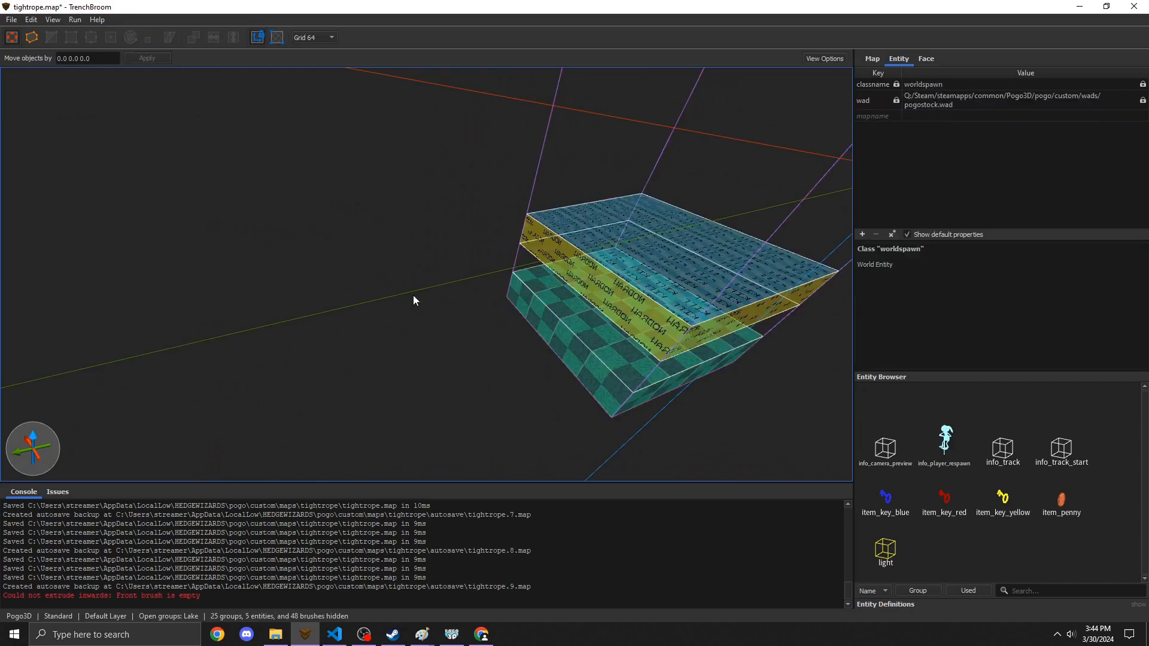
Step: Build an example L-shape from tool_kill brushes beside the lake, about 128 by 256 by 64 units
mouse_move(413, 295)
left_mouse_down()
mouse_move(447, 256)
mouse_move(368, 289)
mouse_move(446, 329)
left_mouse_up()
scroll(413, 310, "down", 2)
key("ctrl+z")
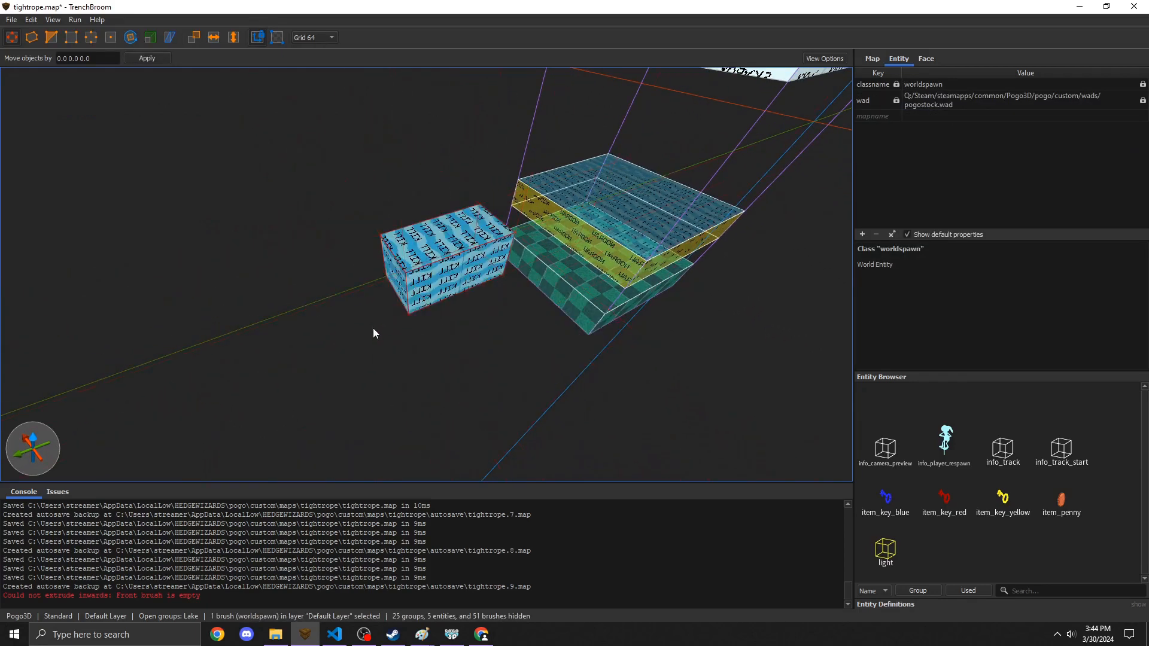
mouse_move(440, 254)
left_mouse_down("ctrl")
mouse_move(320, 287)
mouse_move(342, 308)
left_mouse_up("ctrl")
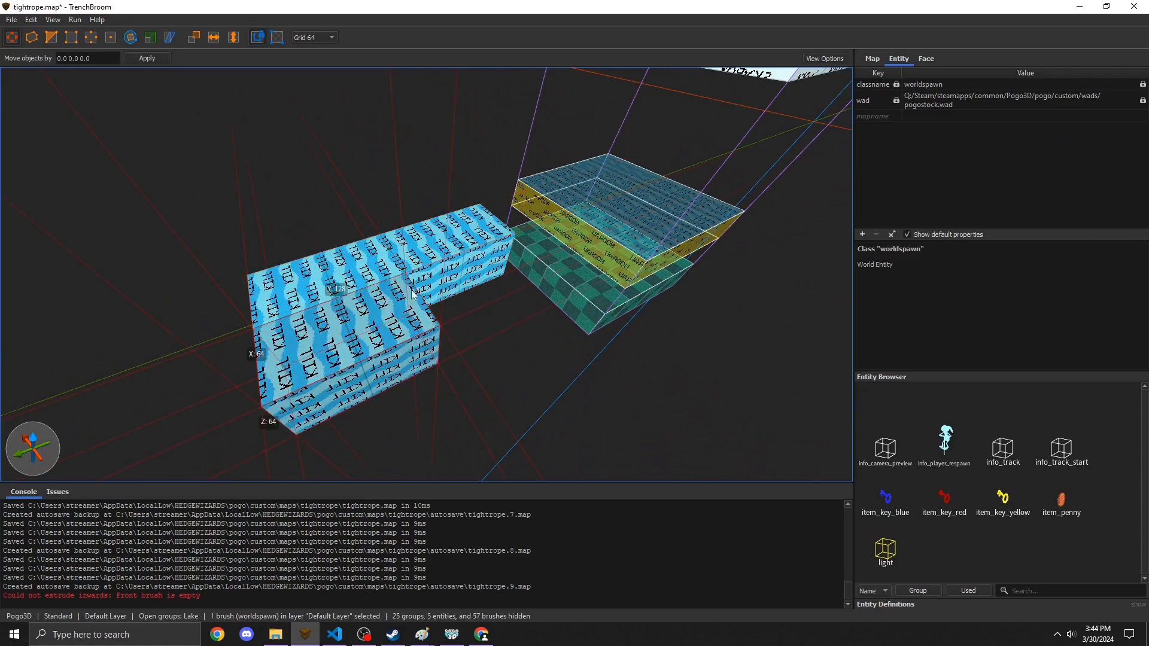
Step: Select the three brushes of the example L-shape and turn them into a trigger_kill brush entity
key("d")
right_click_drag(428, 299, 369, 285)
key("w")
left_click(360, 224, "ctrl")
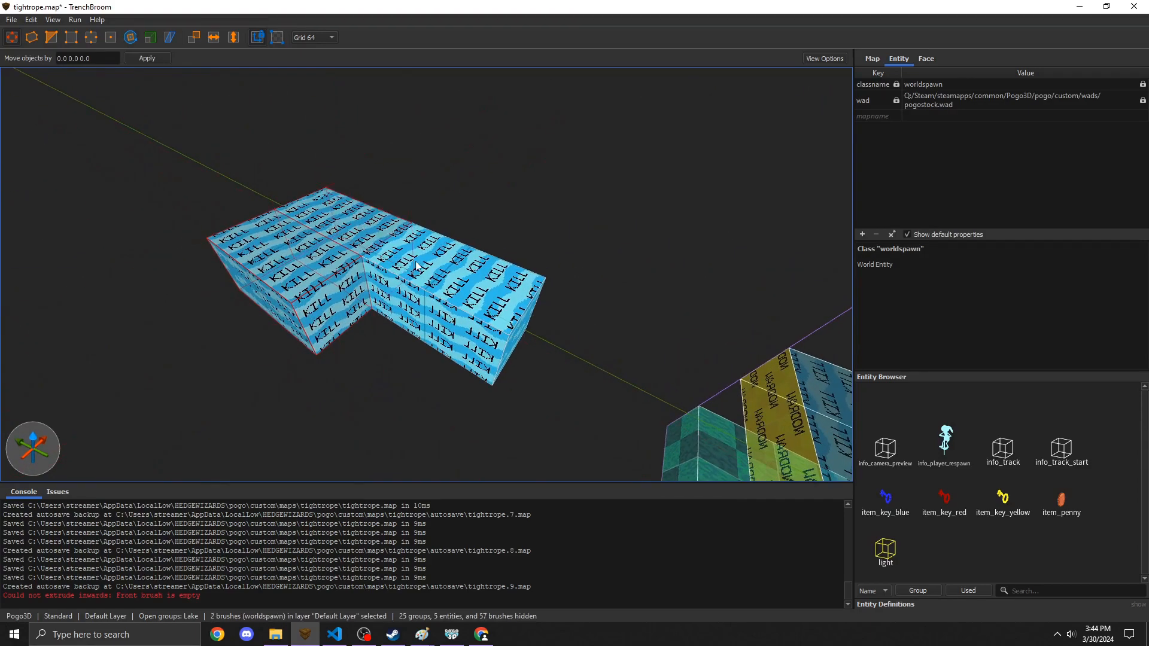
left_click(416, 263, "ctrl")
right_click(415, 265)
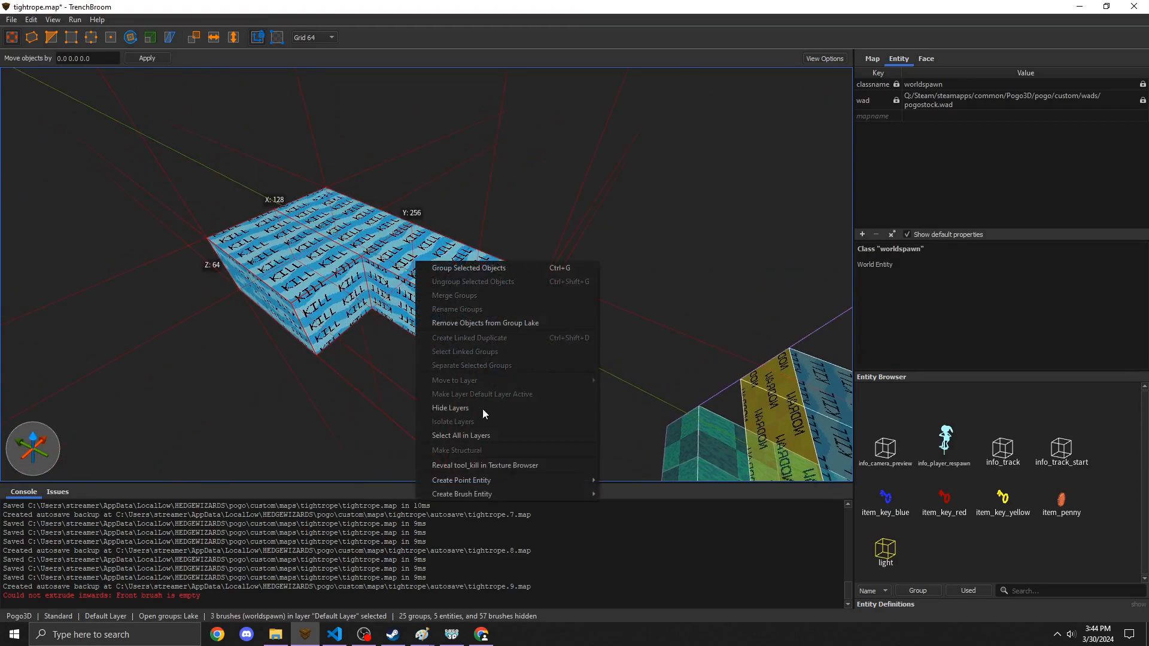
mouse_move(509, 493)
mouse_move(664, 508)
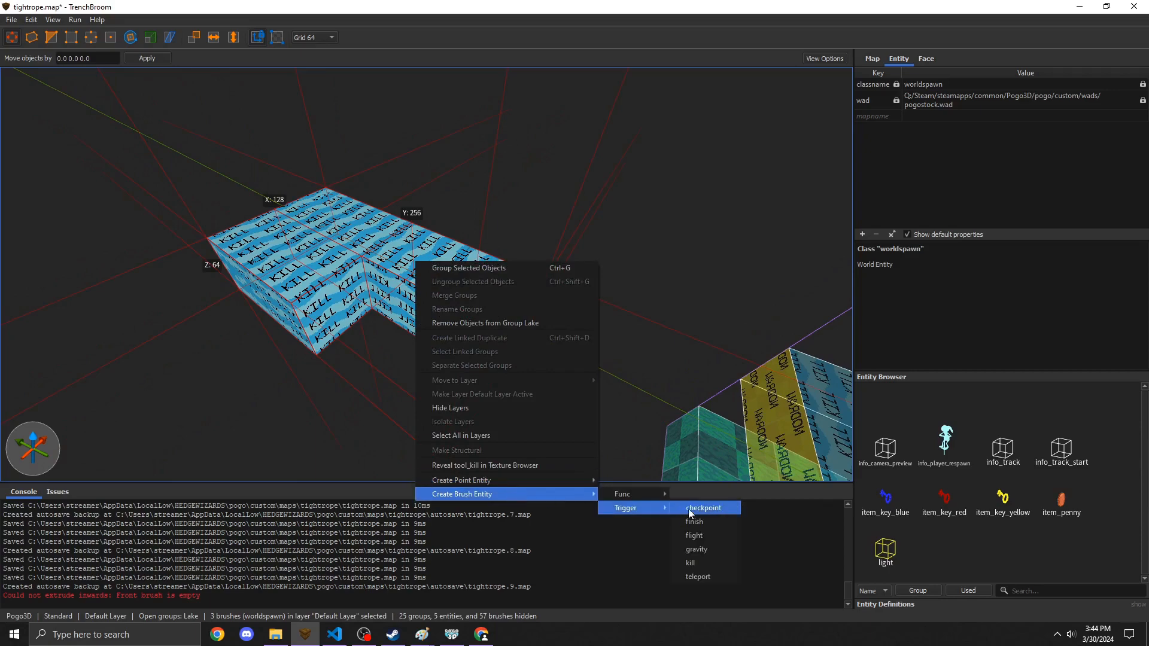
left_click(693, 563)
Step: Convex merge the trigger_kill brushes of the L-shape, undo it and merge them again to compare both shapes
key("a")
mouse_move(306, 342)
right_mouse_down()
mouse_move(329, 358)
mouse_move(356, 338)
right_mouse_up()
key("w")
key("s")
key("s")
key("a")
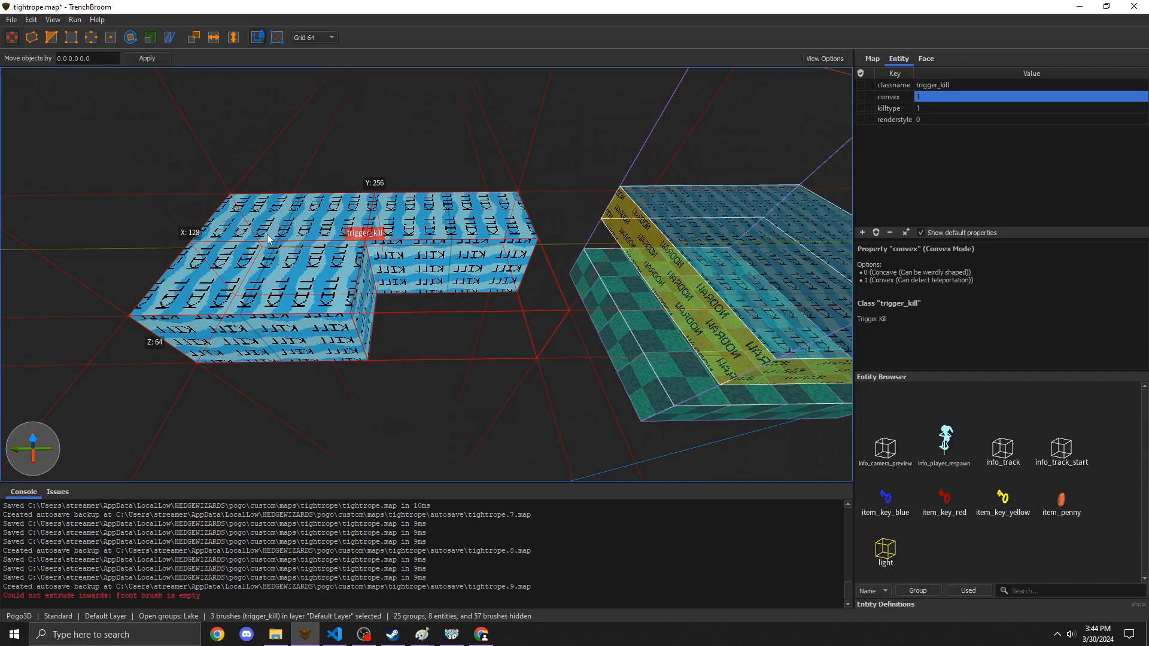
mouse_move(266, 235)
right_mouse_down()
mouse_move(350, 268)
mouse_move(328, 274)
right_mouse_up()
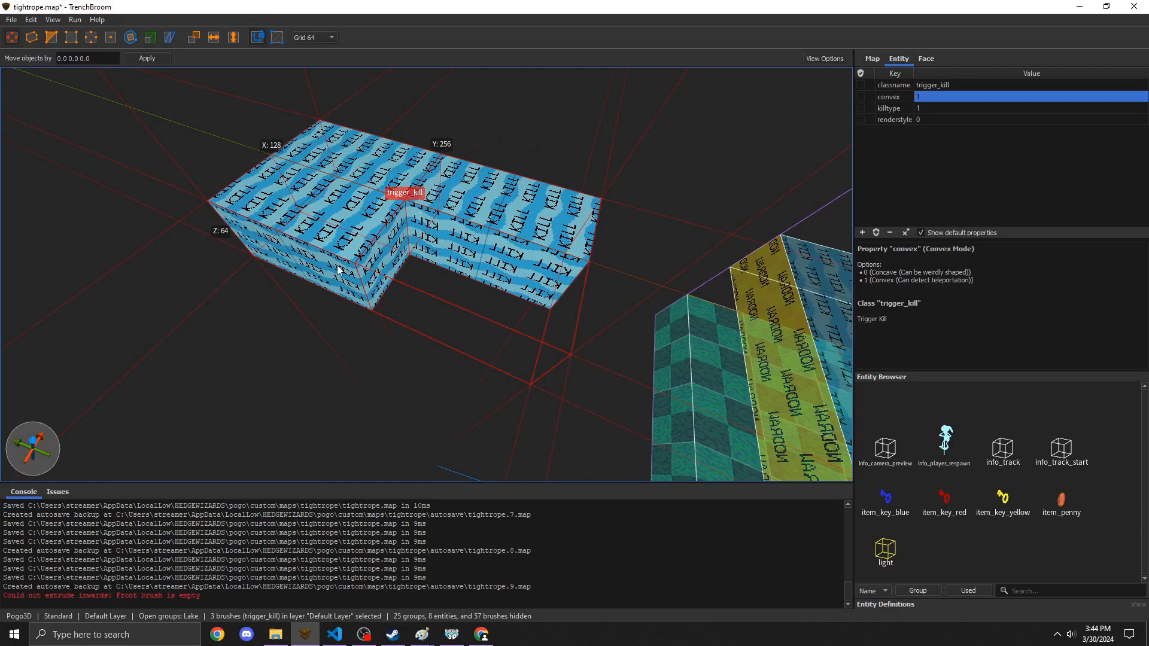
key("ctrl+j")
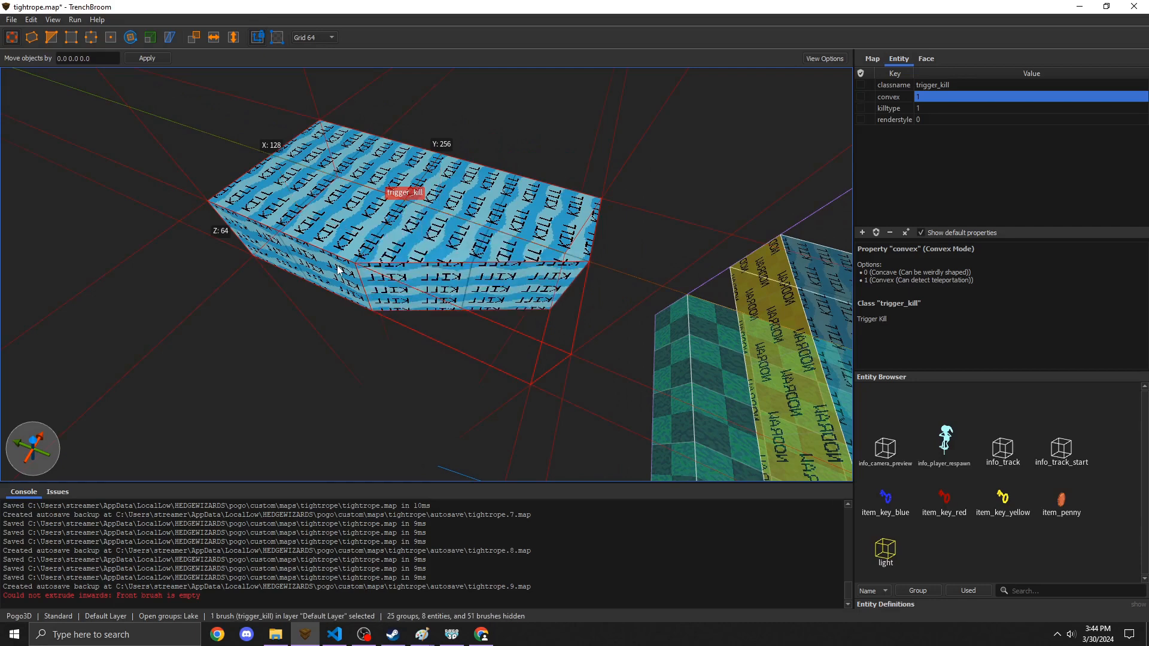
key("ctrl+z")
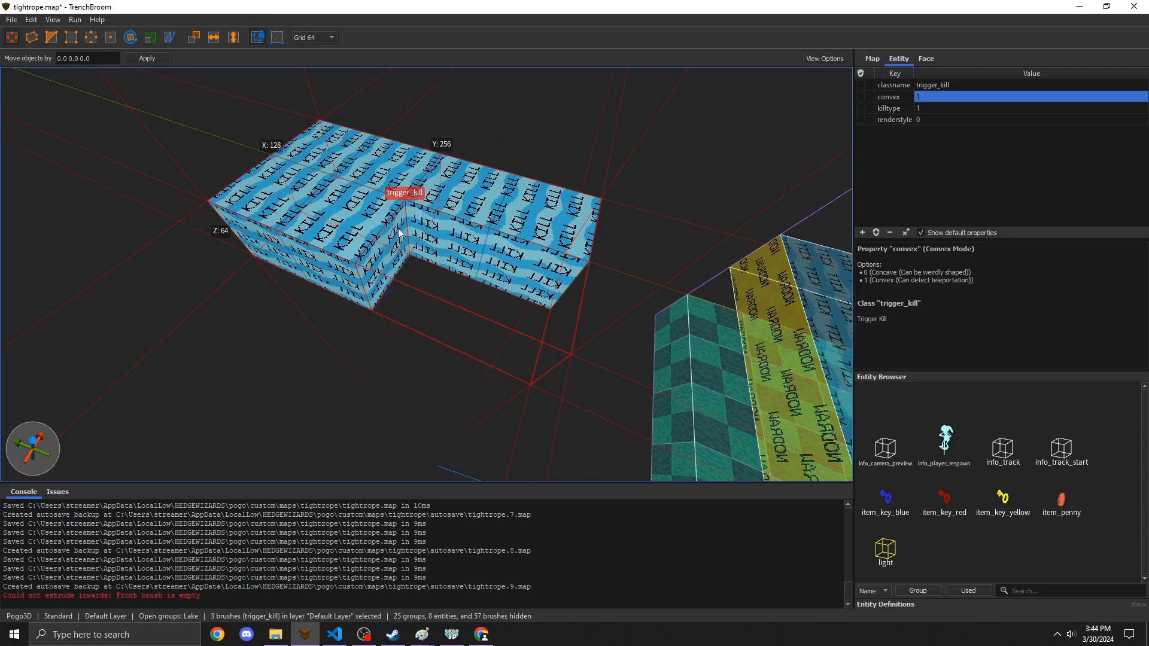
key("ctrl+j")
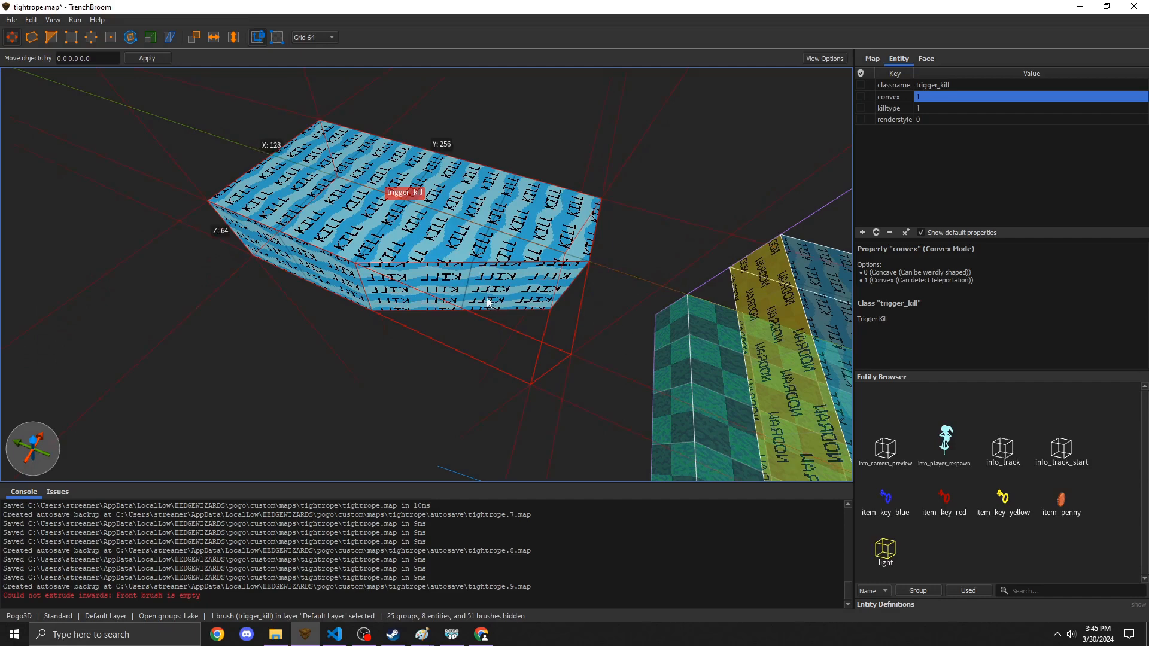
Step: Duplicate the merged trigger_kill brush in place and shrink the copy to a thin slab at its top, using grid 2
mouse_move(482, 296)
right_mouse_down()
mouse_move(495, 317)
mouse_move(543, 286)
right_mouse_up()
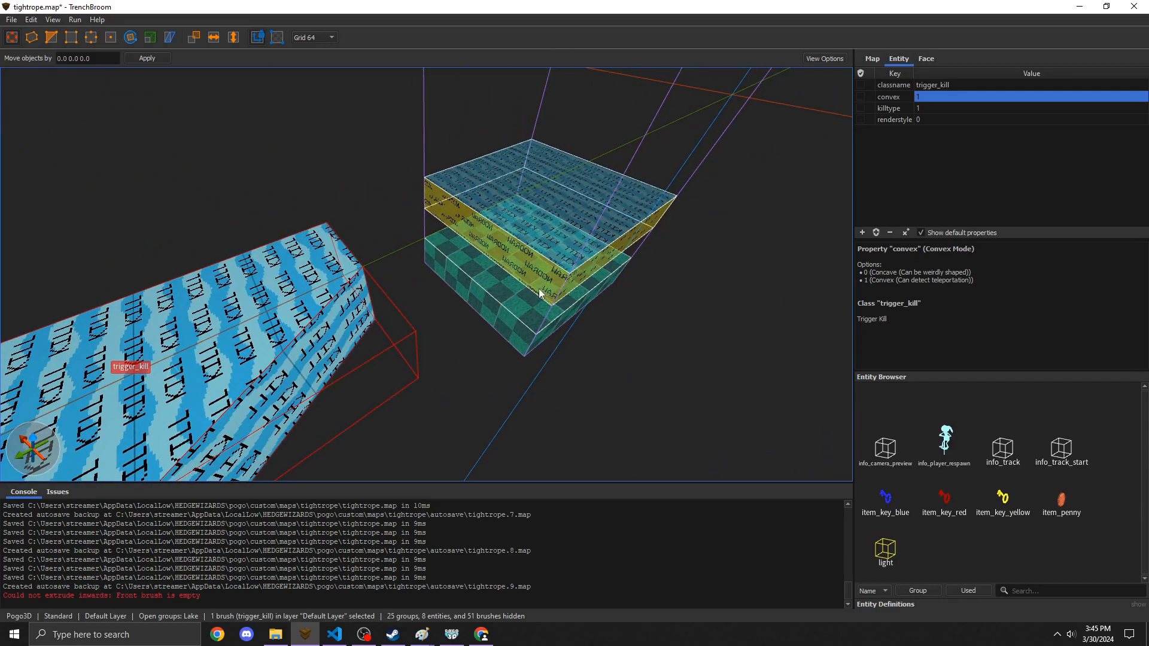
mouse_move(480, 311)
right_mouse_down()
mouse_move(279, 314)
mouse_move(353, 353)
mouse_move(303, 340)
mouse_move(268, 290)
right_mouse_up()
scroll(268, 289, "up", 2)
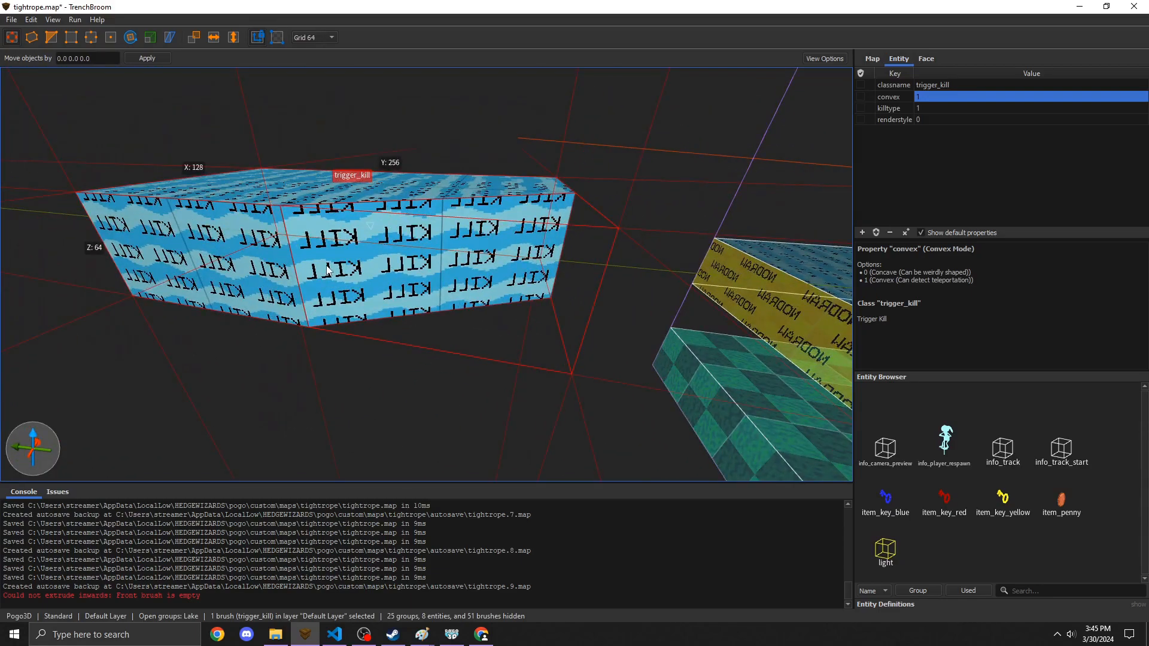
mouse_move(428, 265)
right_mouse_down()
mouse_move(540, 271)
mouse_move(484, 263)
mouse_move(481, 248)
mouse_move(457, 243)
right_mouse_up()
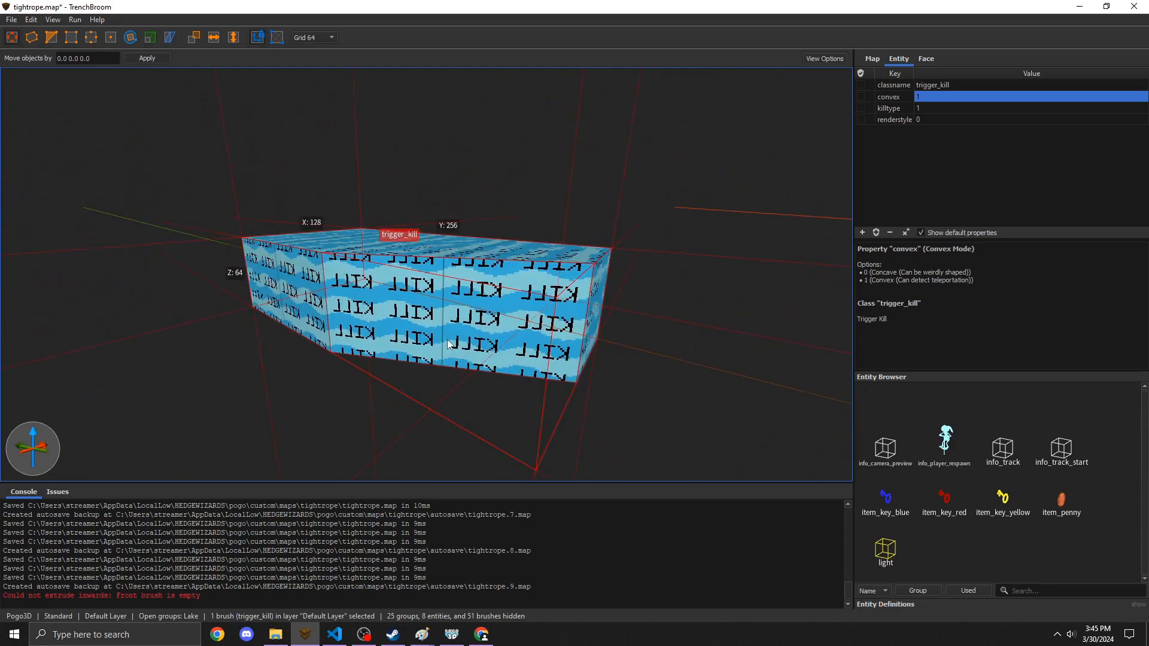
key("ctrl+i")
left_click_drag(438, 391, 437, 353, "shift")
key("3")
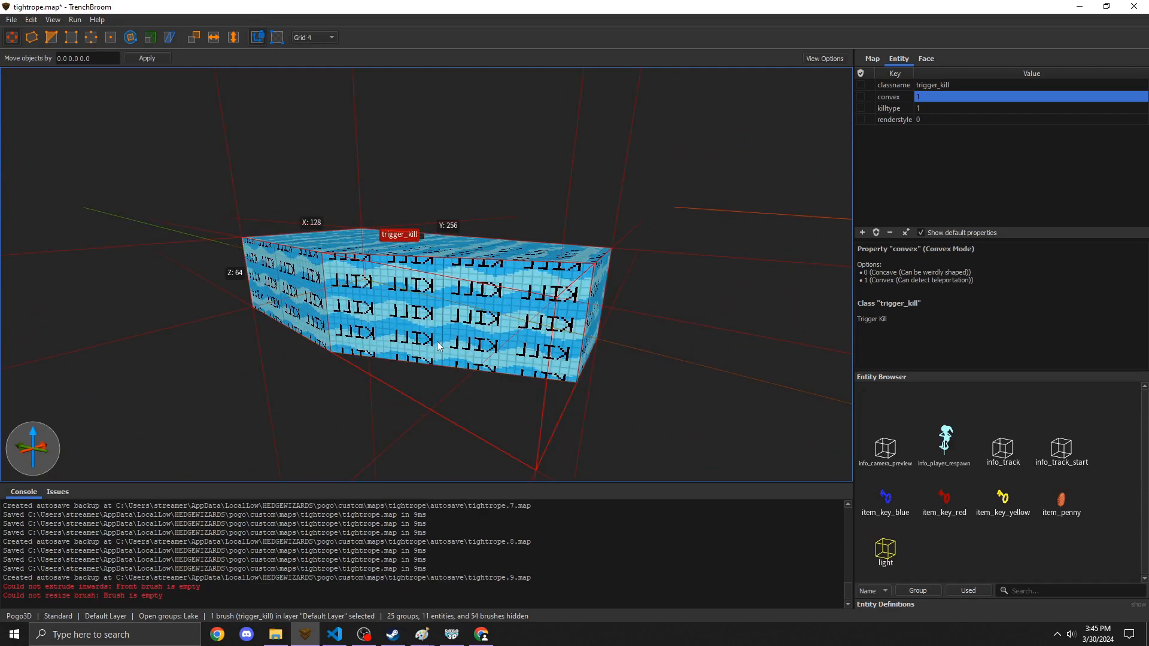
key("2")
left_click_drag(441, 392, 447, 282, "shift")
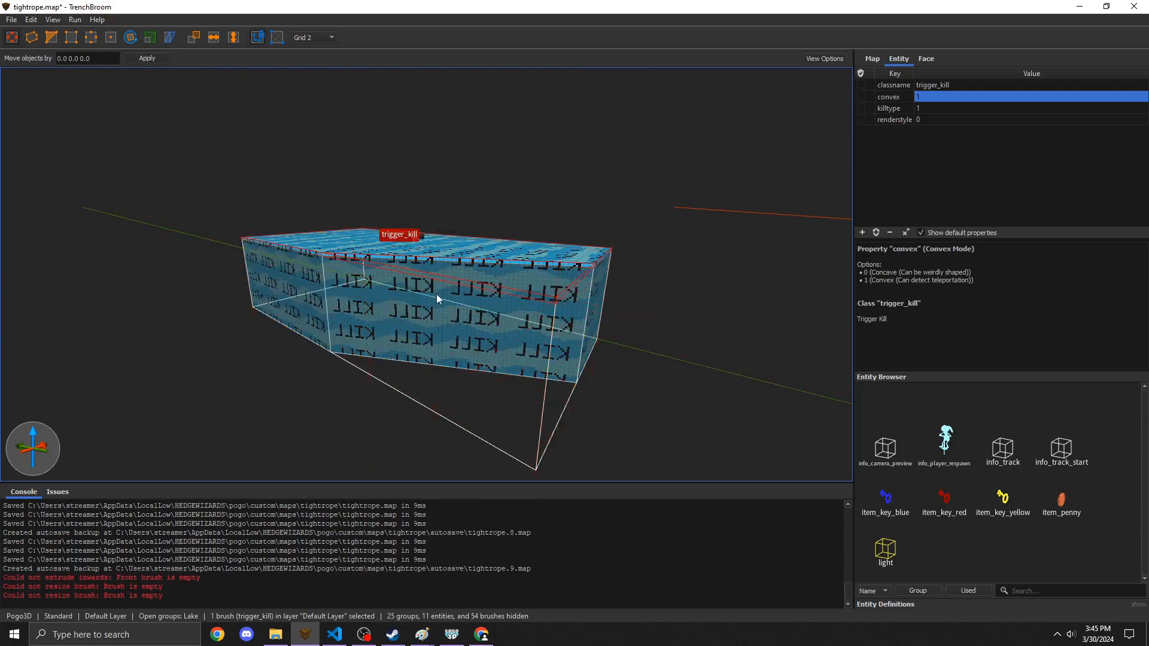
Step: Undo the thin slab resize and reshape the duplicated trigger into a 32-unit-high slab overlapping the top of the original
right_click_drag(338, 313, 359, 318)
key("a")
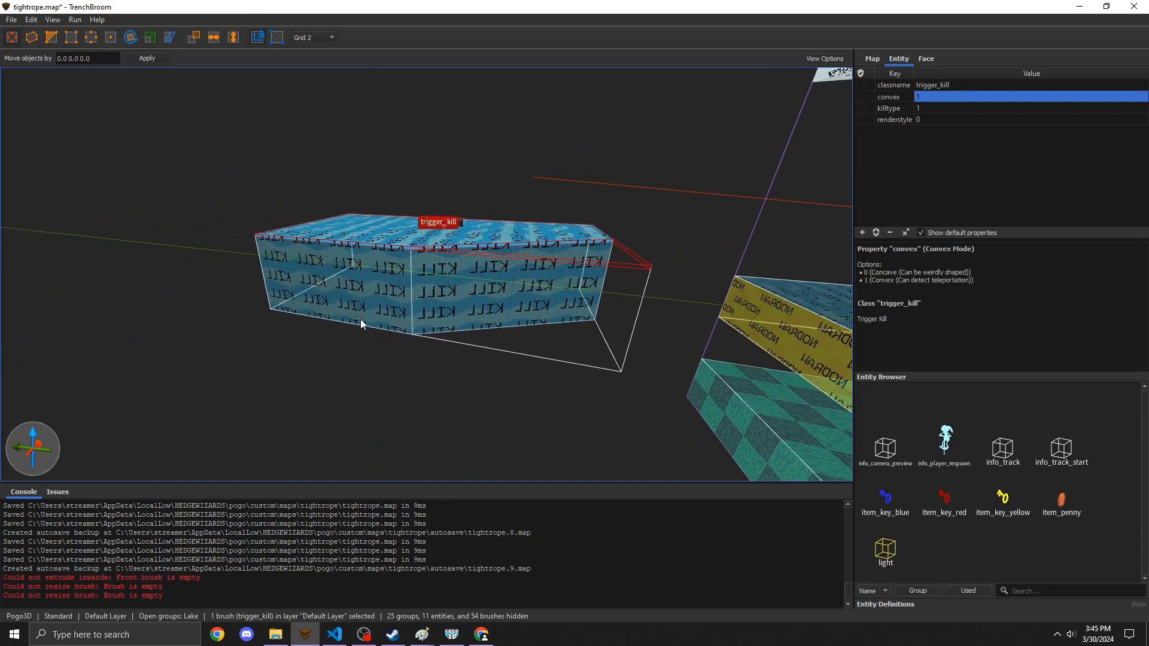
key("d")
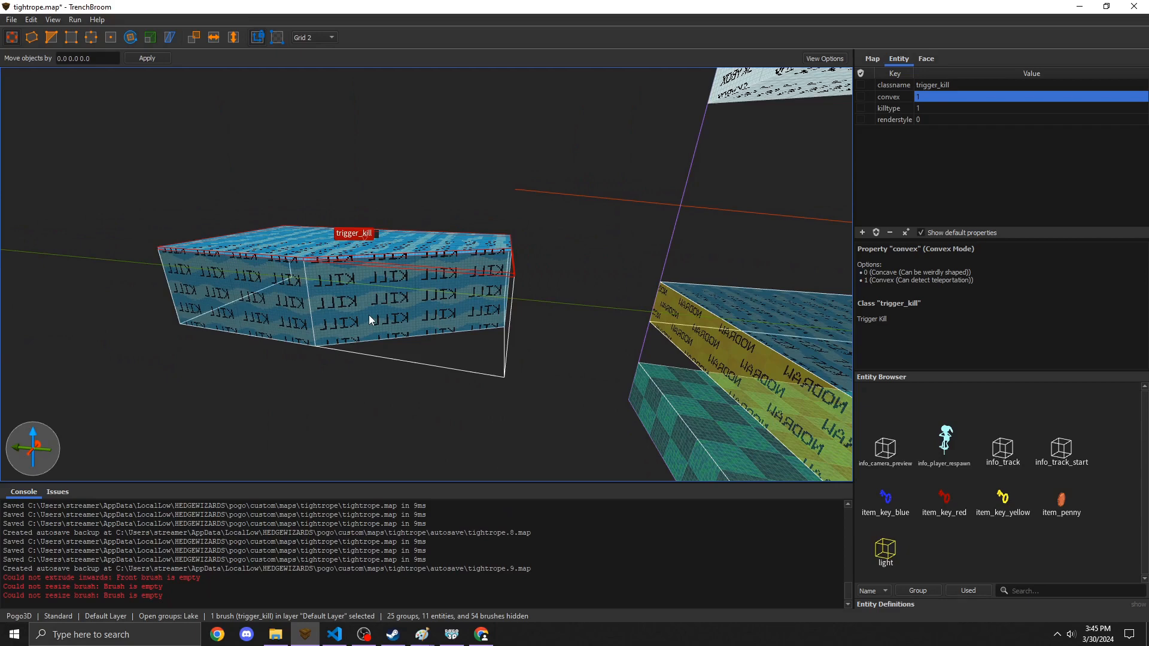
key("ctrl+z")
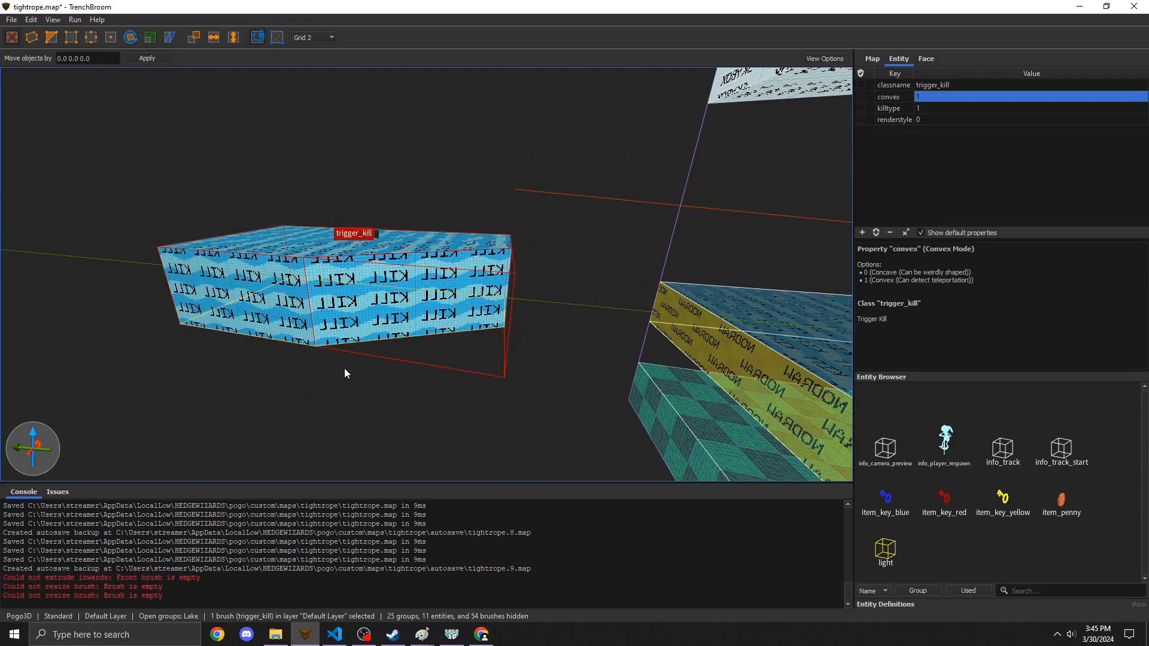
left_click_drag(344, 368, 343, 281, "ctrl+shift")
left_click_drag(318, 242, 320, 221, "shift")
left_click_drag(338, 269, 353, 292, "shift")
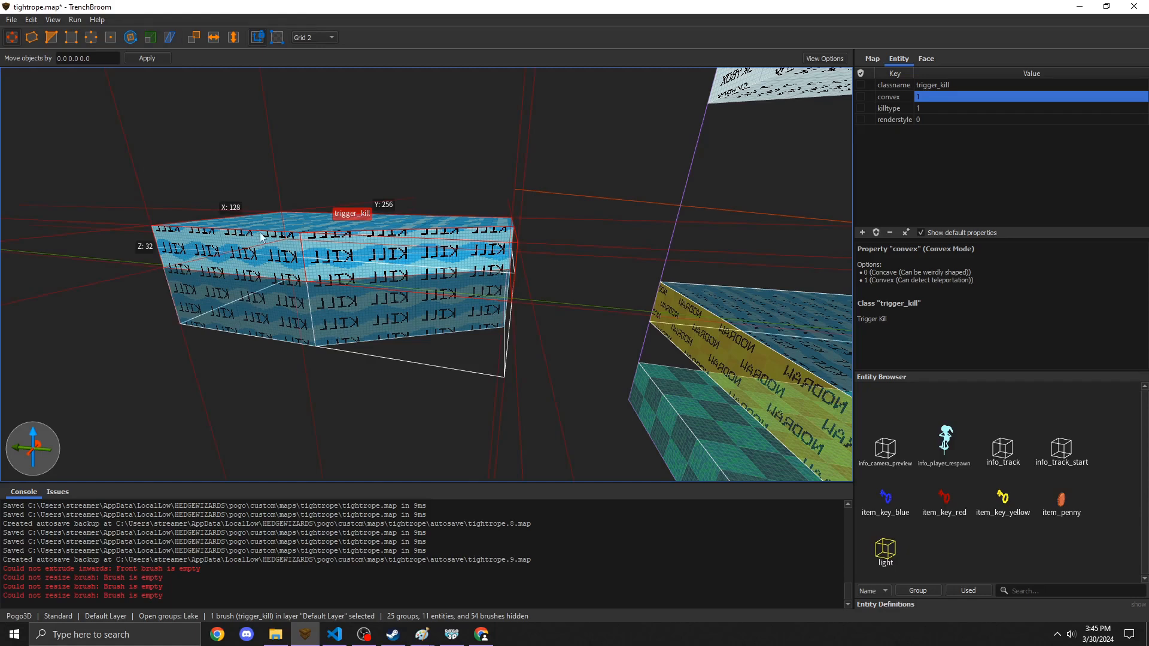
Step: Remove the example trigger_kill brushes beside the lake, set the grid to 16 and return to the lake
key("Escape")
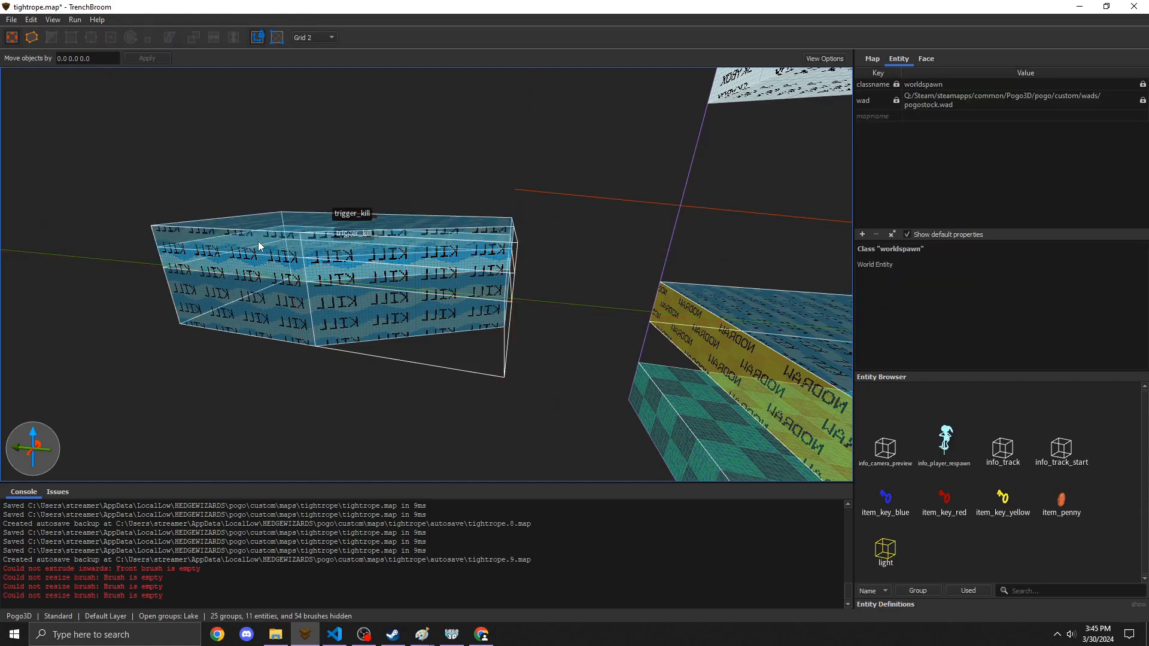
left_click(258, 245)
mouse_move(426, 343)
right_mouse_down()
mouse_move(441, 354)
mouse_move(436, 246)
right_mouse_up()
scroll(441, 354, "up", 5)
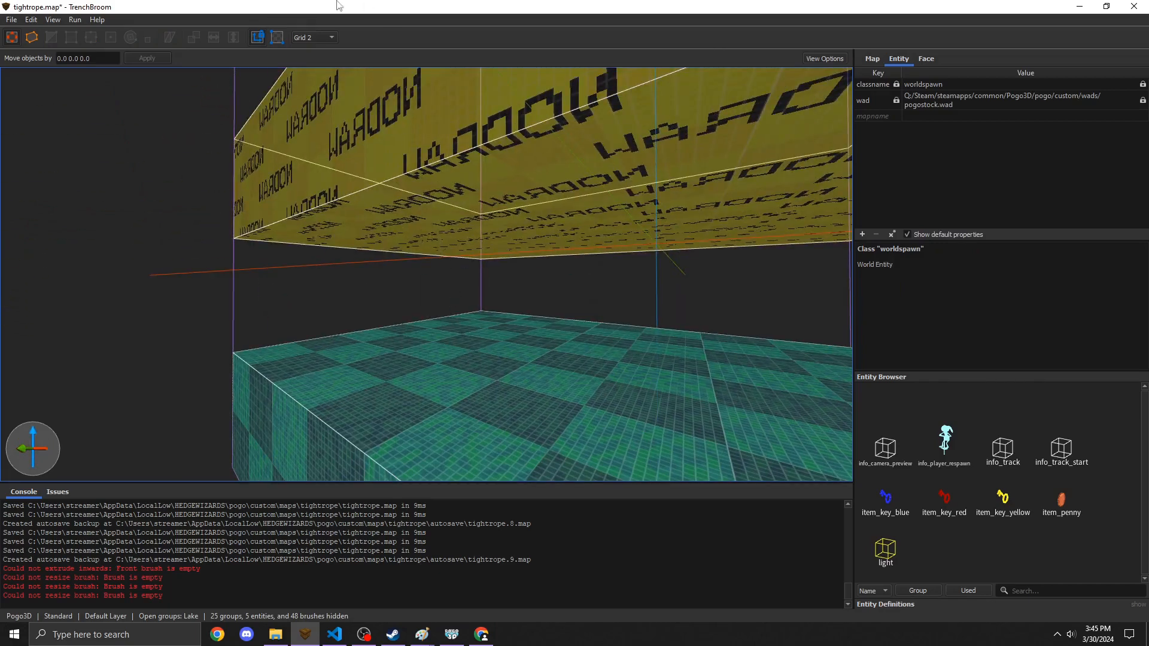
key("5")
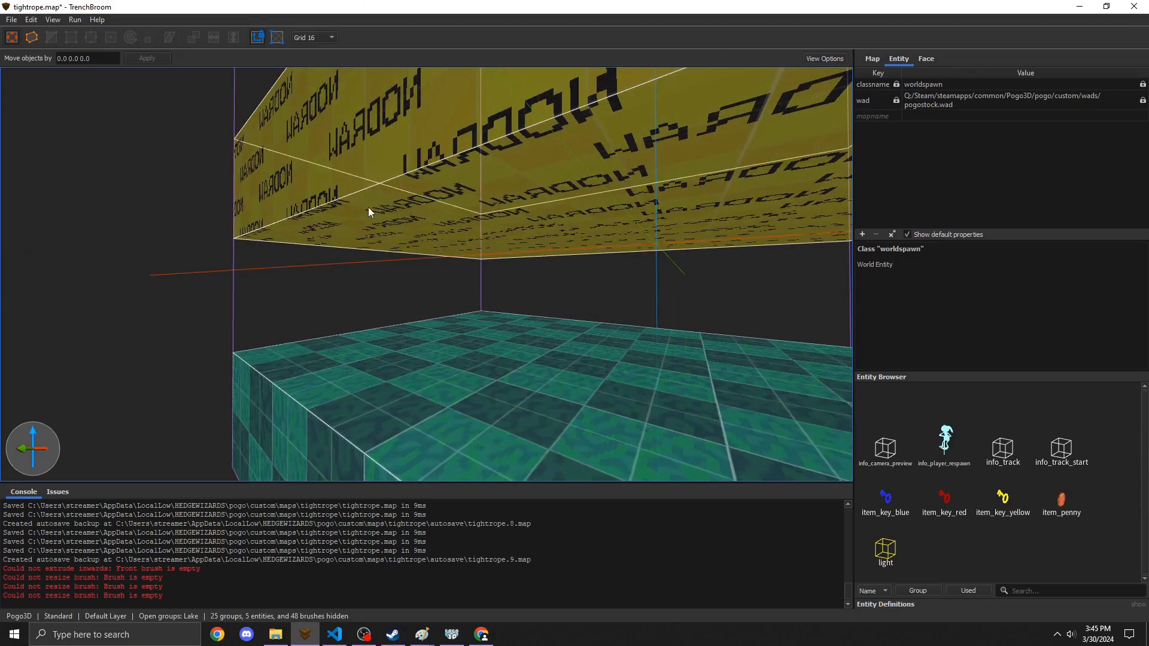
scroll(478, 329, "down", 8)
mouse_move(375, 203)
right_mouse_down()
mouse_move(478, 329)
mouse_move(439, 298)
right_mouse_up()
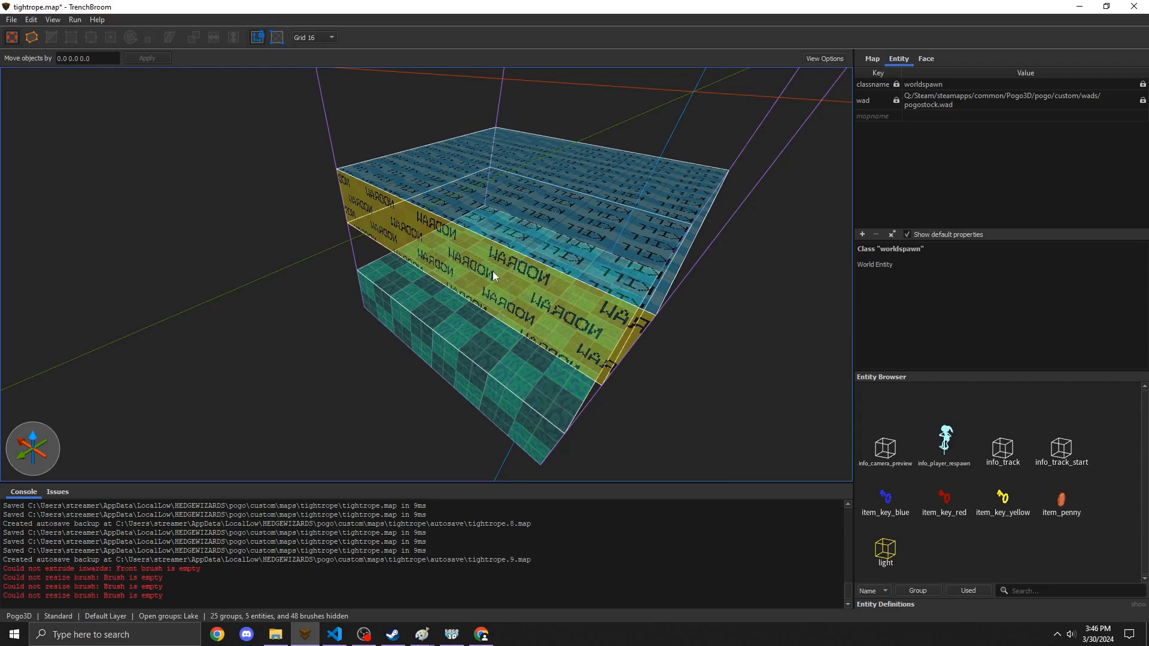
Step: Select the lake's group and set its convex property to 0
left_click(925, 58)
left_click(895, 59)
left_click(555, 265)
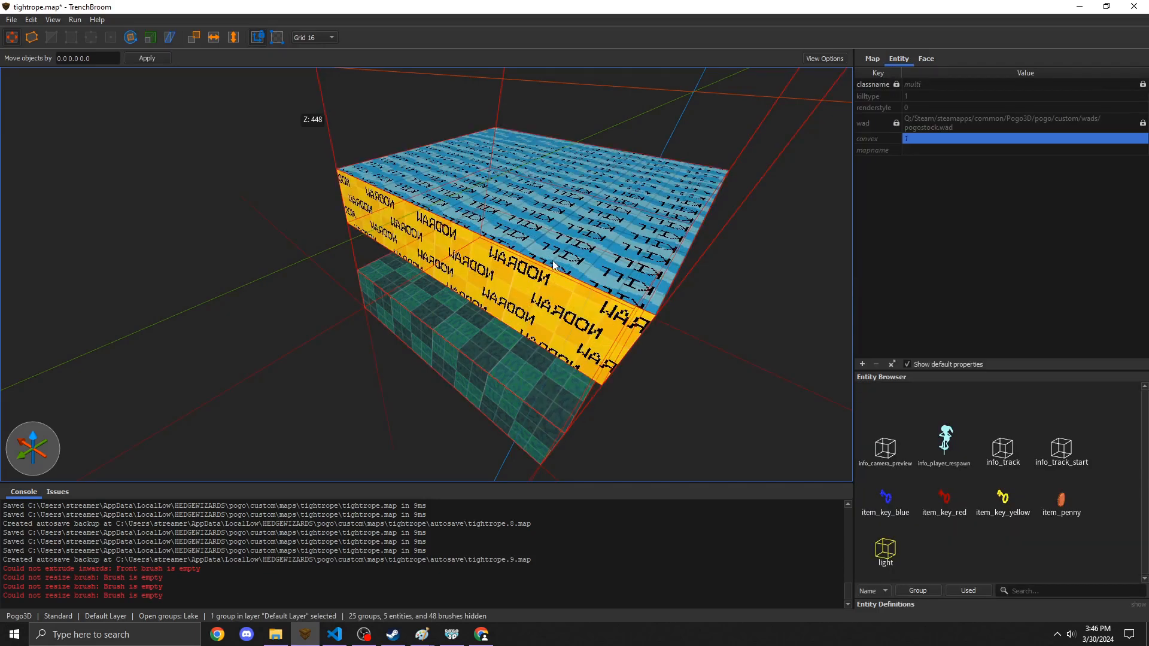
left_click(911, 140)
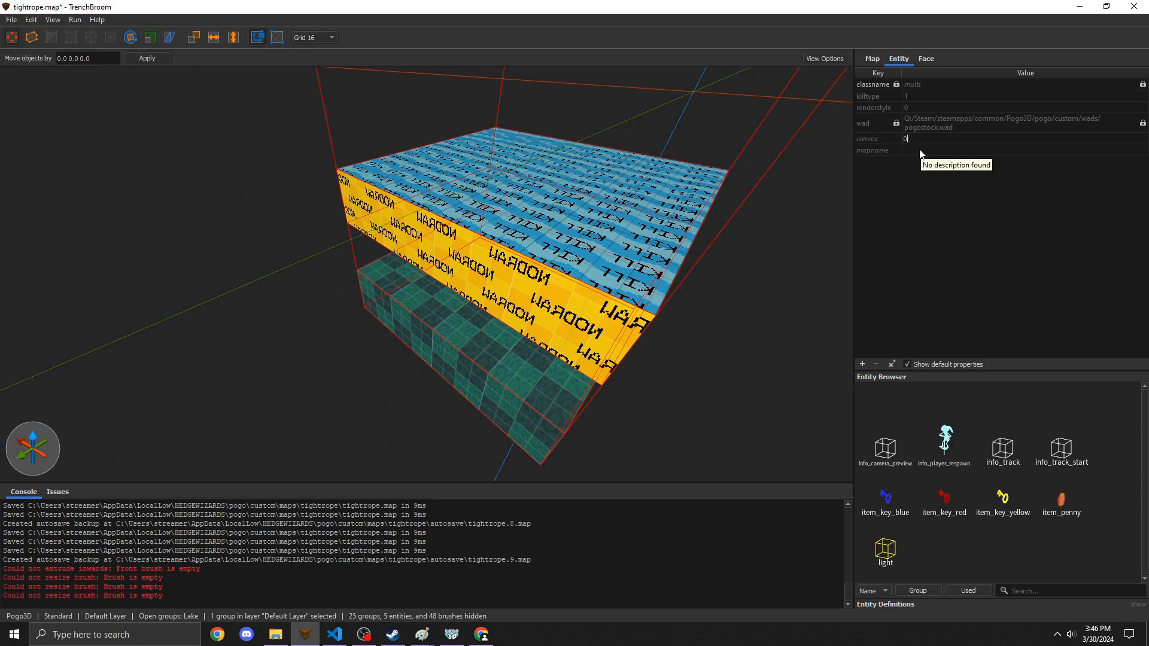
type("0")
key("Return")
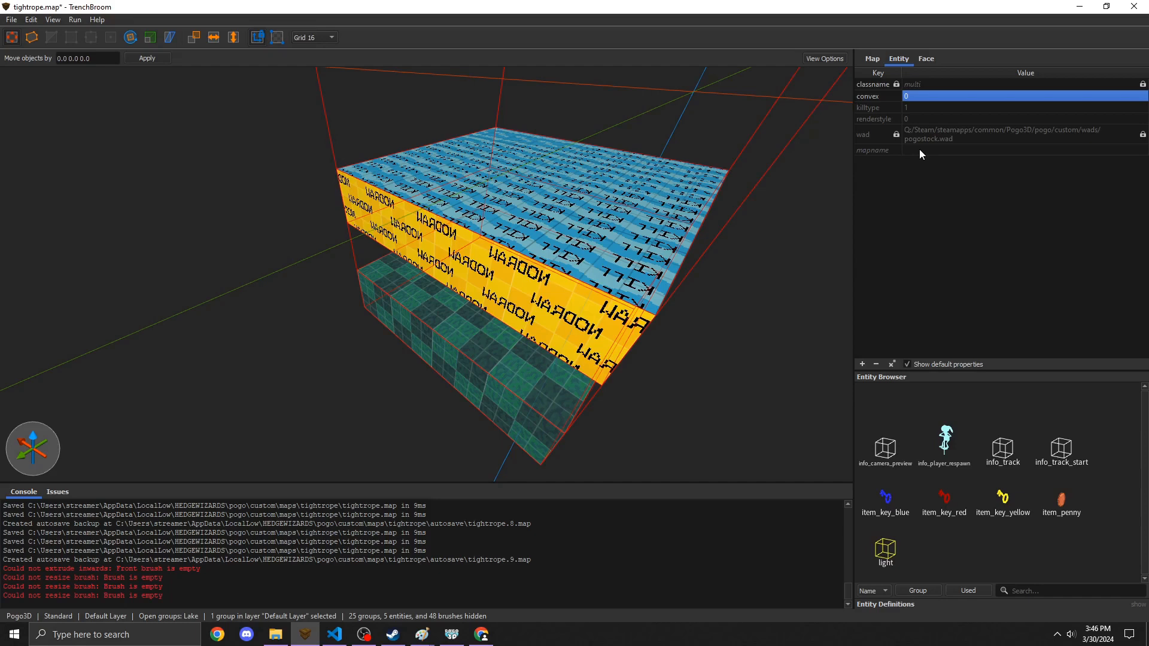
Step: Reset the lake group's convex property to its default and apply the tool_kill texture to the trigger's nodraw underside
key("Delete")
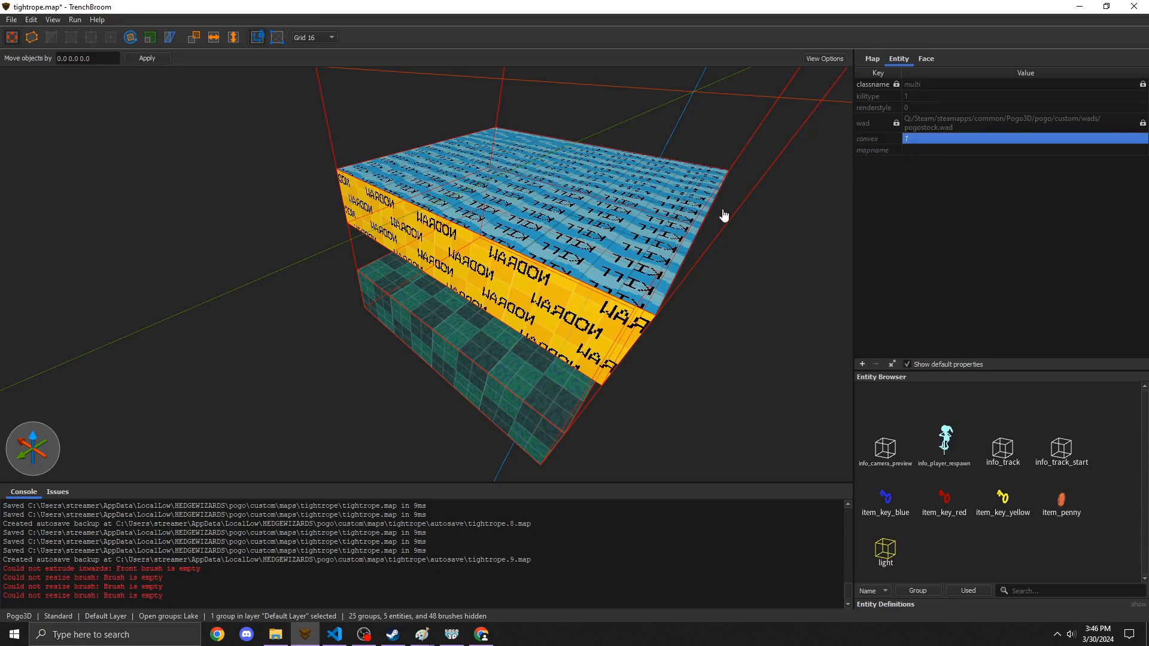
right_click_drag(503, 283, 511, 277)
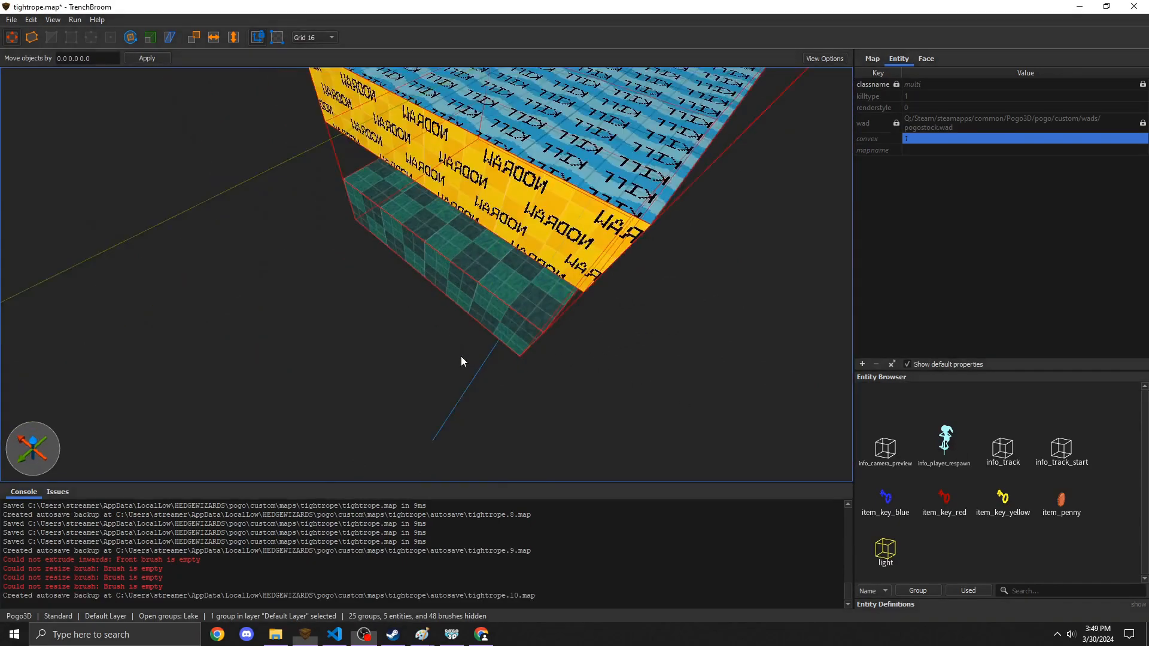
scroll(461, 356, "up", 6)
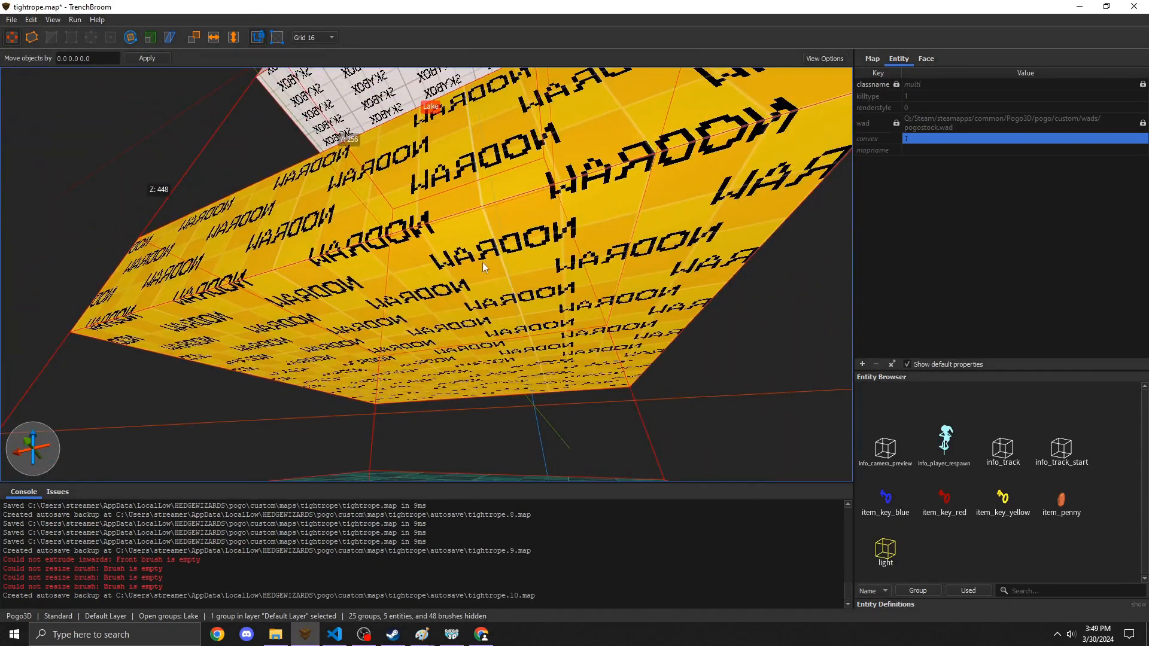
left_click(475, 289, "shift")
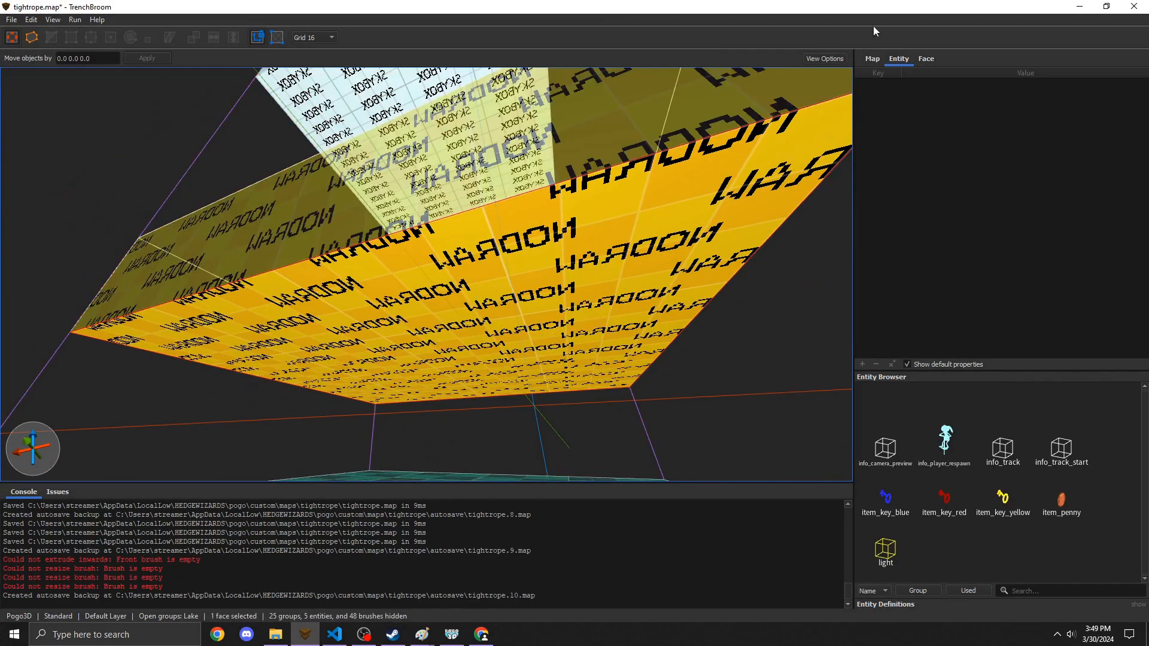
left_click(926, 58)
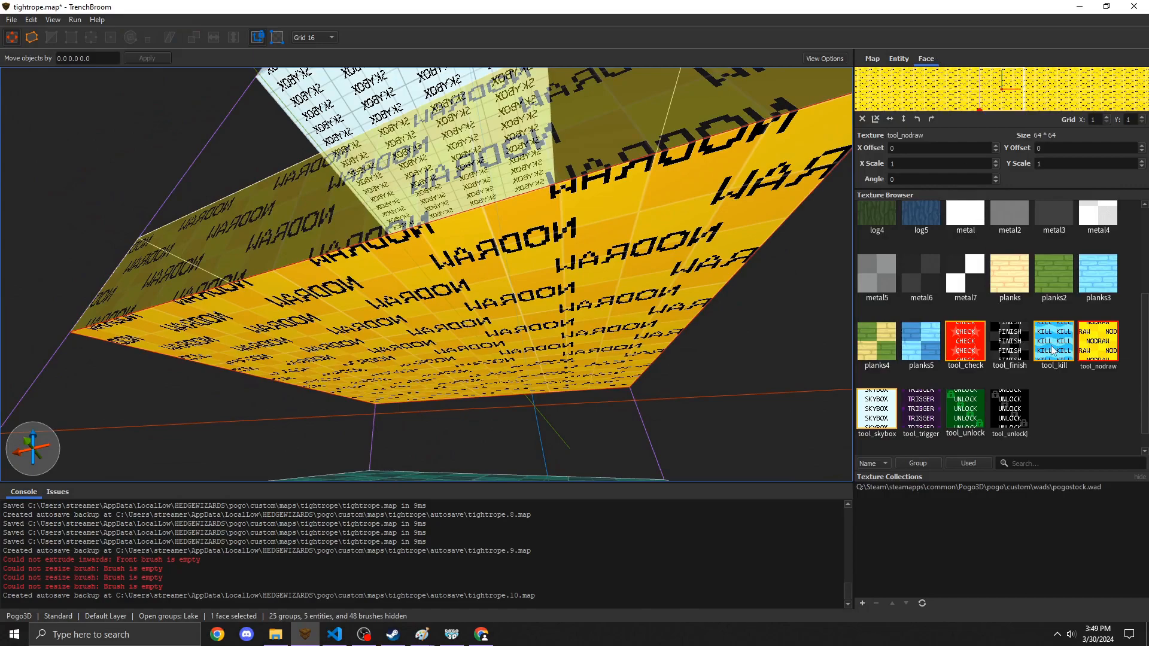
left_click(1053, 350)
mouse_move(480, 344)
right_mouse_down()
mouse_move(452, 407)
mouse_move(393, 350)
right_mouse_up()
Step: Save the tightrope map and compile it
key("ctrl+s")
left_click(75, 20)
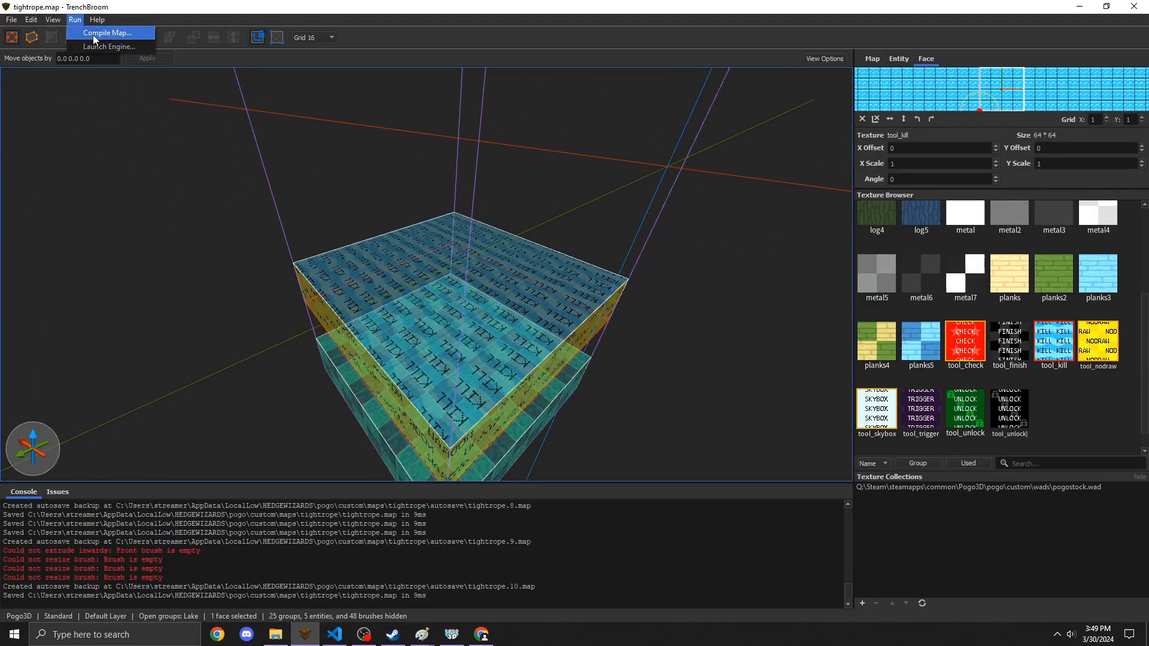
left_click(92, 35)
left_click(732, 467)
Step: Switch to Pogo3D, load the custom tightrope map and test the lake by riding towards it, then restart
left_click(452, 634)
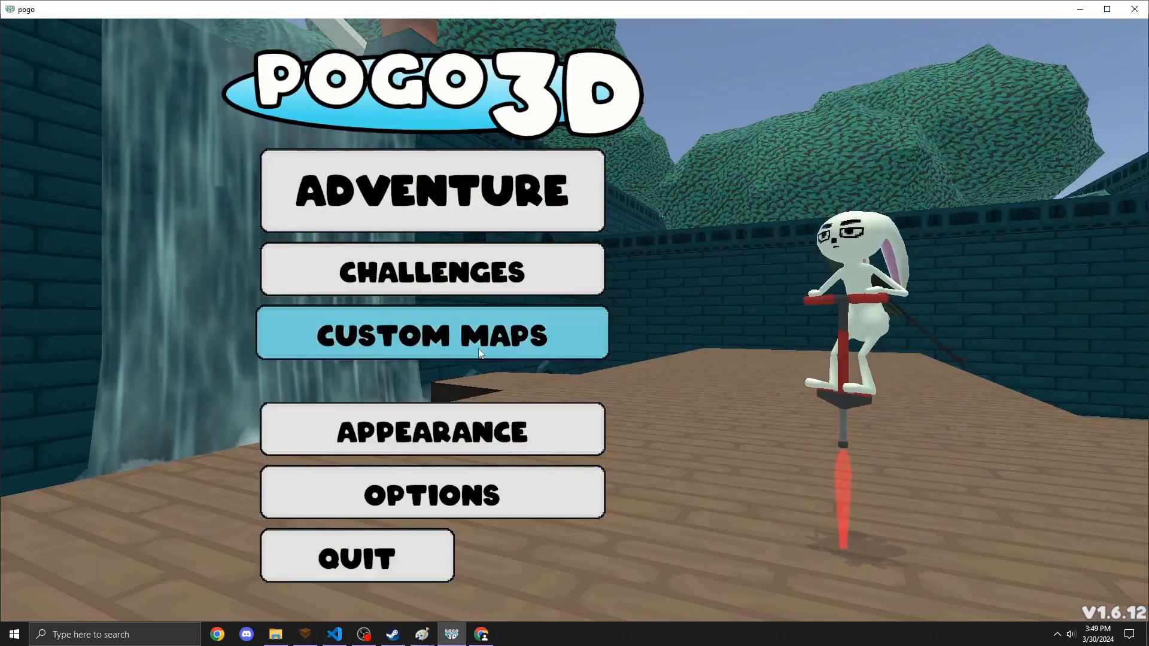
left_click(490, 335)
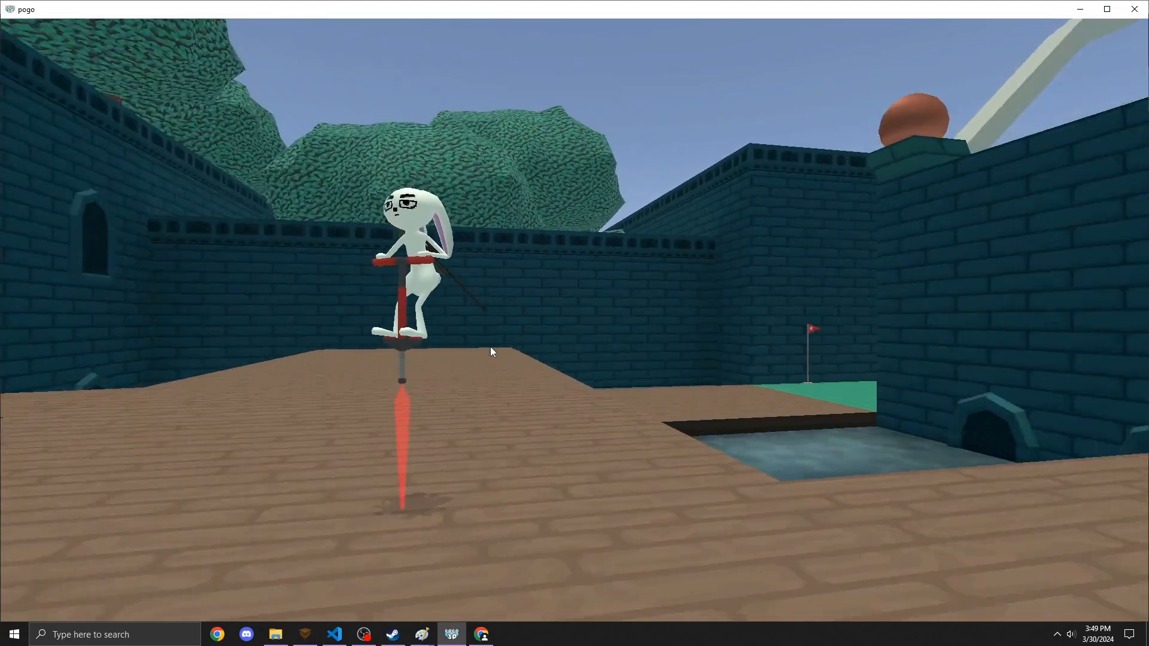
left_click(509, 202)
key("w")
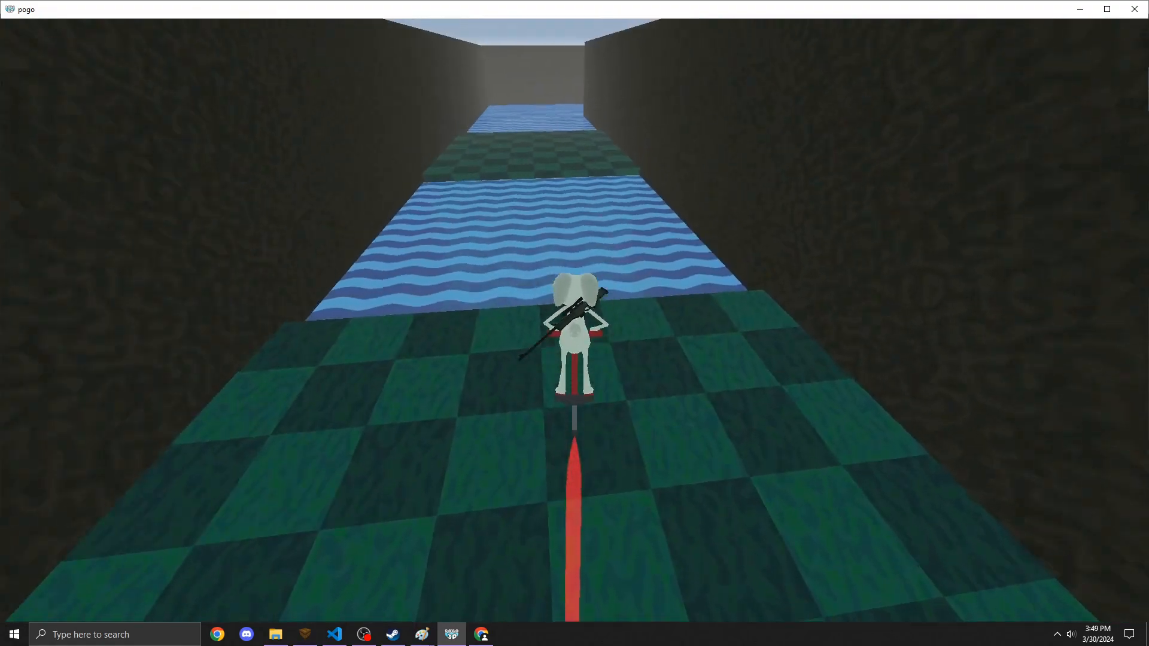
key("r")
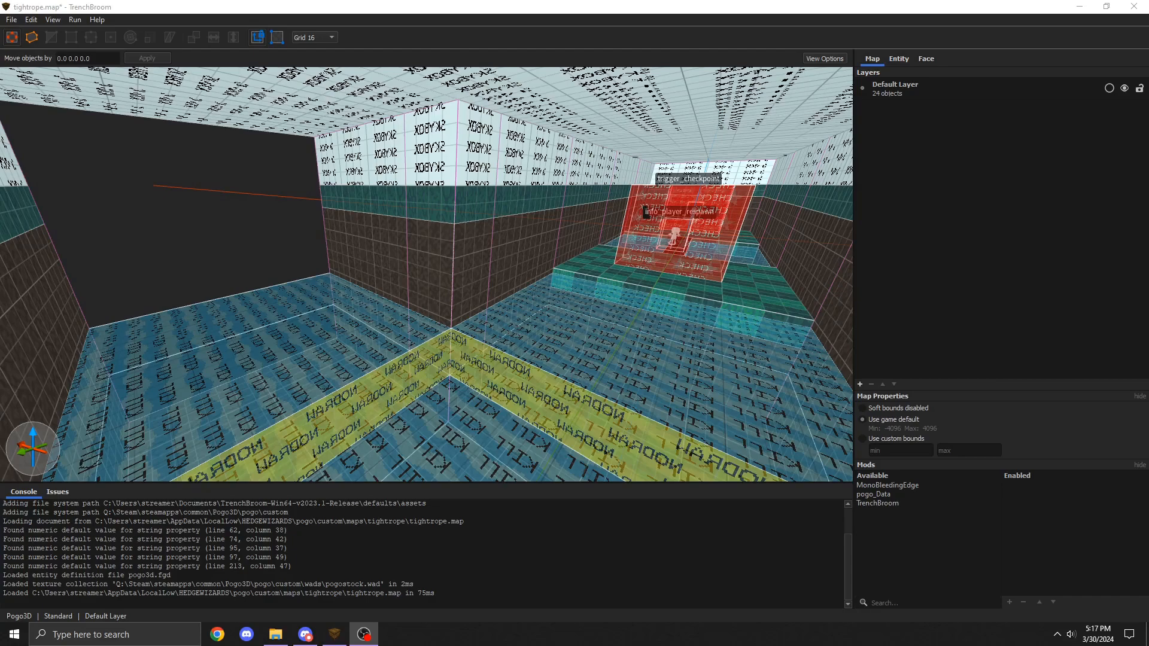
Step: Set the grid to 128 and duplicate the linked Floor group beyond the corner lake
scroll(670, 452, "down", 15)
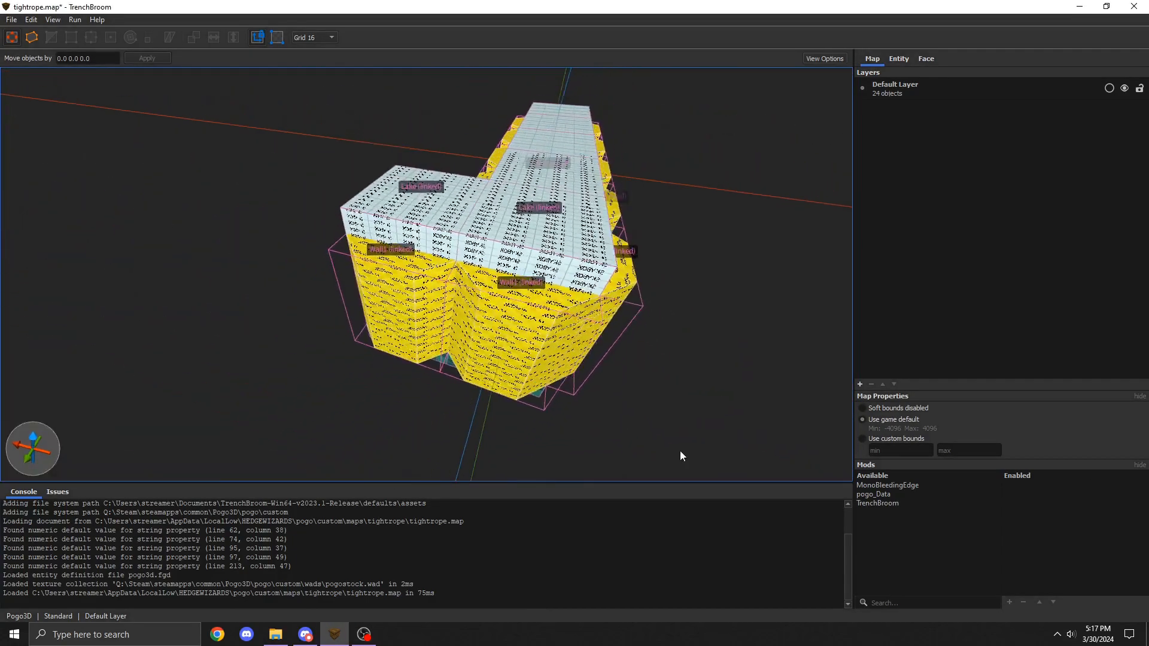
left_click(470, 271)
key("w")
key("a")
right_click_drag(470, 271, 542, 259)
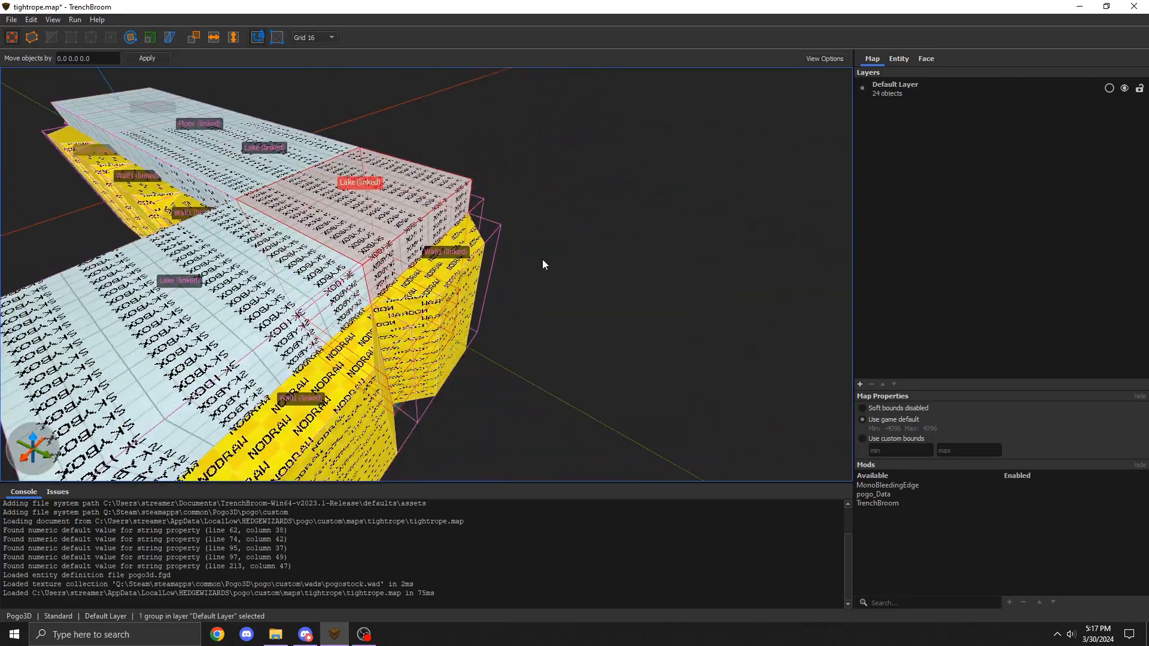
key("s")
left_click(298, 170)
left_click_drag(314, 157, 369, 339)
key("ctrl+z")
key("8")
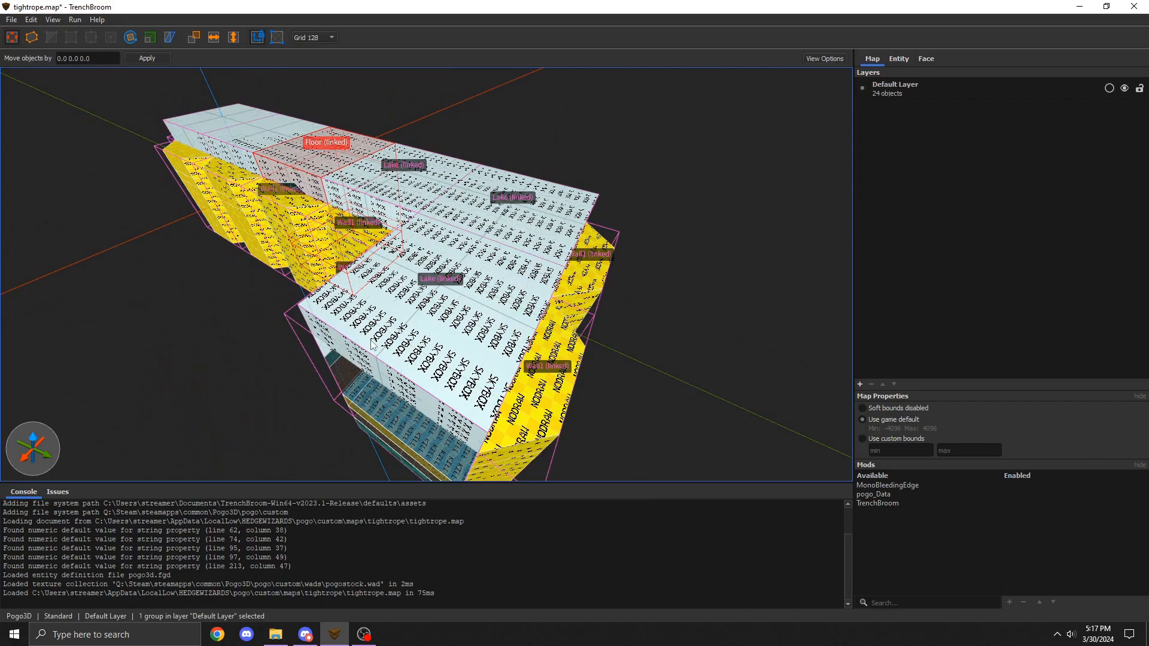
left_click_drag(309, 145, 180, 418, "ctrl")
Step: Duplicate the linked Wall1 group along both sides of the new floor
mouse_move(413, 346)
right_mouse_down()
mouse_move(424, 350)
mouse_move(310, 357)
mouse_move(456, 328)
mouse_move(416, 330)
right_mouse_up()
key("s")
key("d")
left_click(409, 303)
left_click_drag(409, 303, 363, 370, "ctrl")
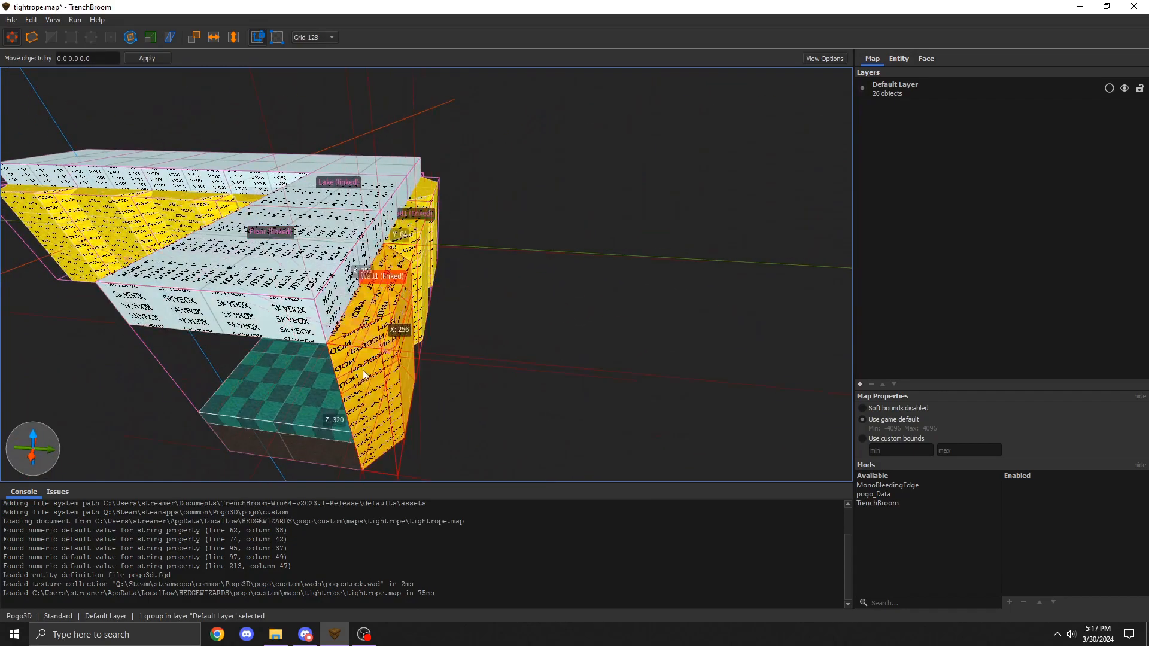
key("a")
right_click_drag(275, 355, 479, 353)
key("a")
key("a")
left_click_drag(546, 240, 437, 278, "ctrl")
Step: Duplicate the linked Lake group past the new floor so that the lakes form another corner
key("d")
right_click_drag(442, 313, 490, 294)
left_click(273, 179)
left_click_drag(271, 178, 379, 248, "ctrl")
left_click_drag(414, 291, 532, 353, "ctrl")
right_click_drag(382, 335, 376, 311)
key("a")
key("d")
key("s")
left_click_drag(419, 306, 704, 309, "ctrl")
Step: Duplicate the linked Wall1 group from beside the floor along the open side of the new lakes
key("w")
right_click_drag(703, 309, 612, 267)
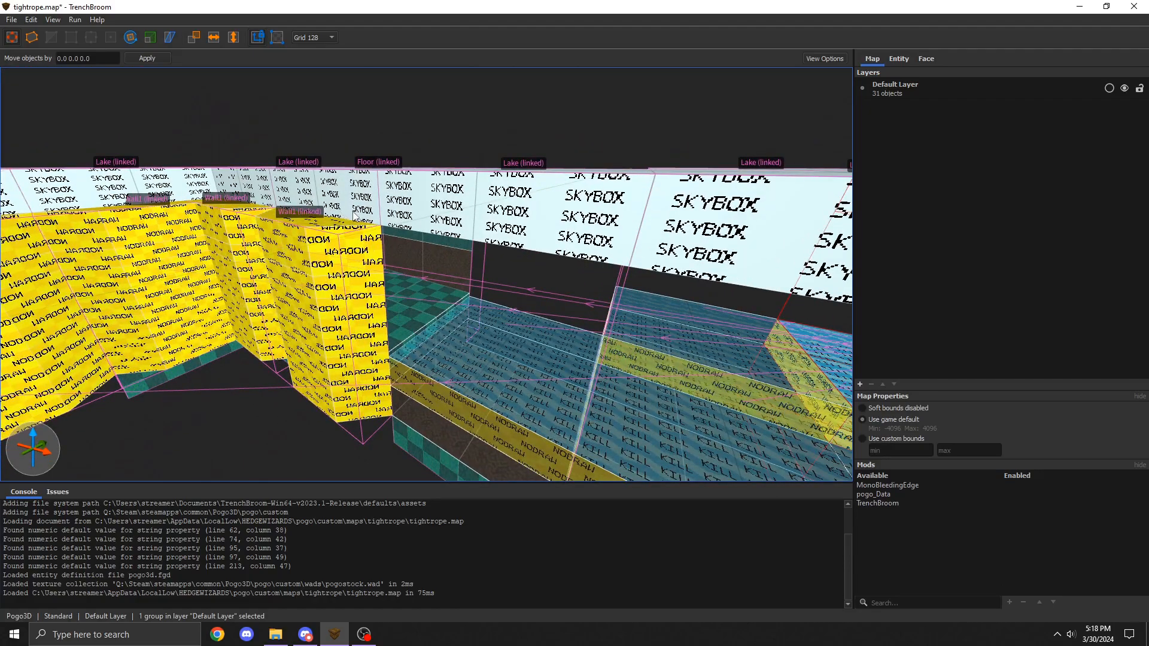
key("s")
right_click_drag(354, 291, 430, 364)
left_click(282, 290)
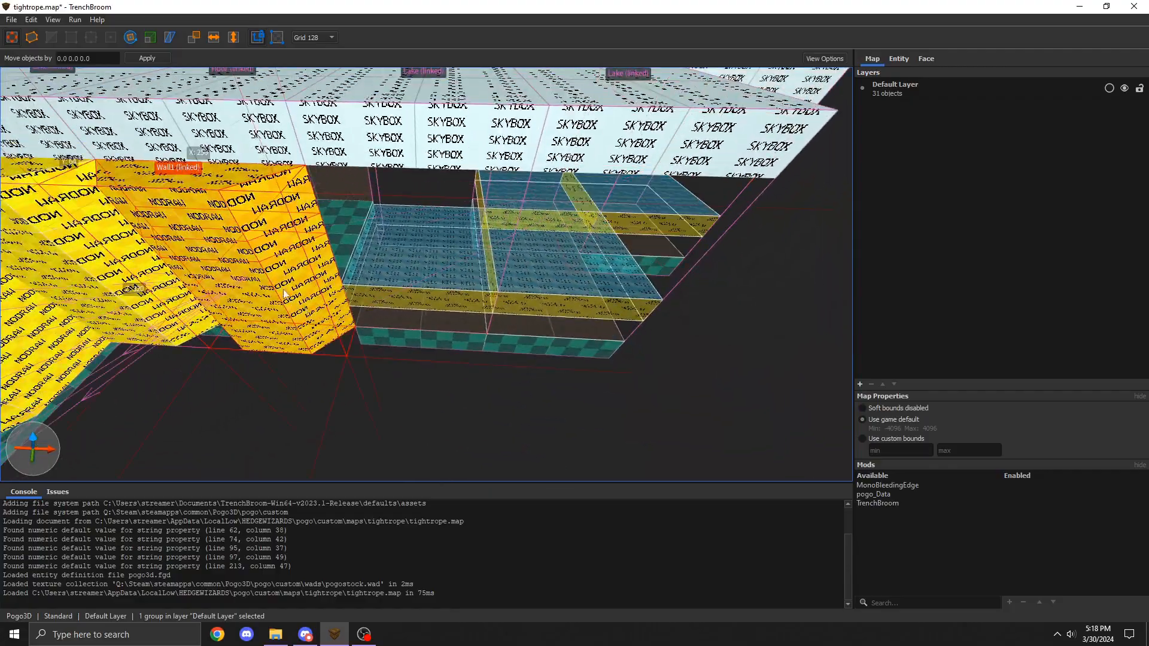
left_click_drag(304, 306, 590, 311, "ctrl")
right_click_drag(589, 311, 685, 290)
Step: Duplicate another linked Wall1 group to continue the walls around the new lake section
key("w")
left_click(520, 302)
left_click_drag(494, 267, 346, 303, "ctrl")
right_click_drag(346, 303, 386, 254)
key("w")
key("w")
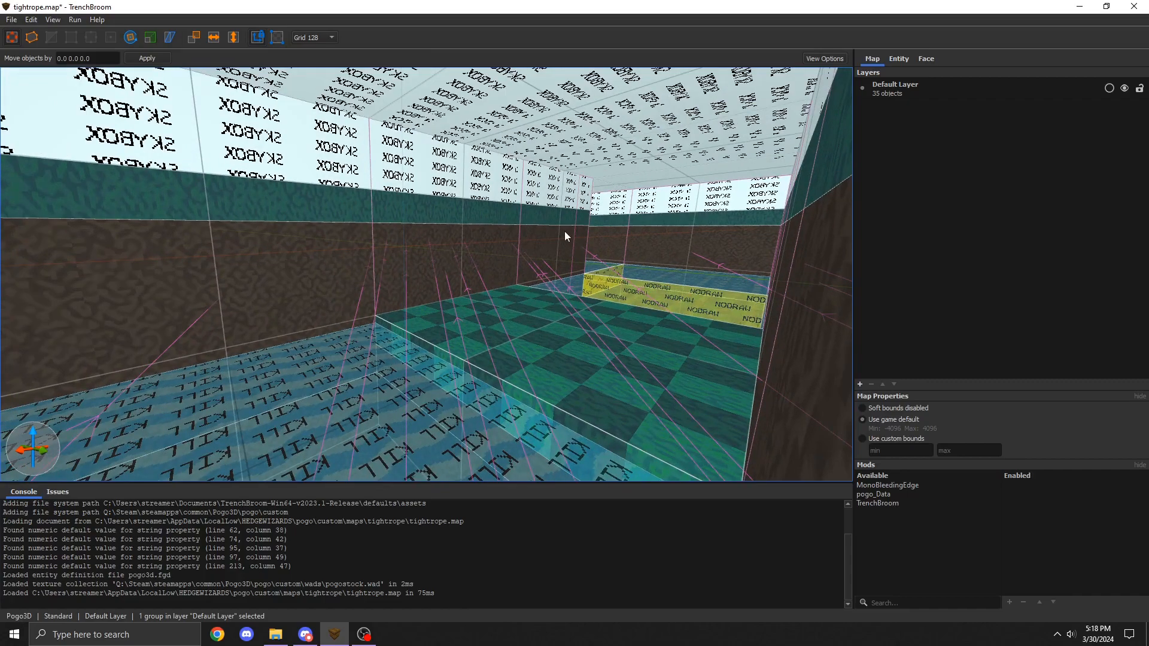
Step: Duplicate a Wall1 group to the open side of the corner lakes, rotate it to fit and copy it alongside the next lake
left_click(565, 232)
left_click(206, 275)
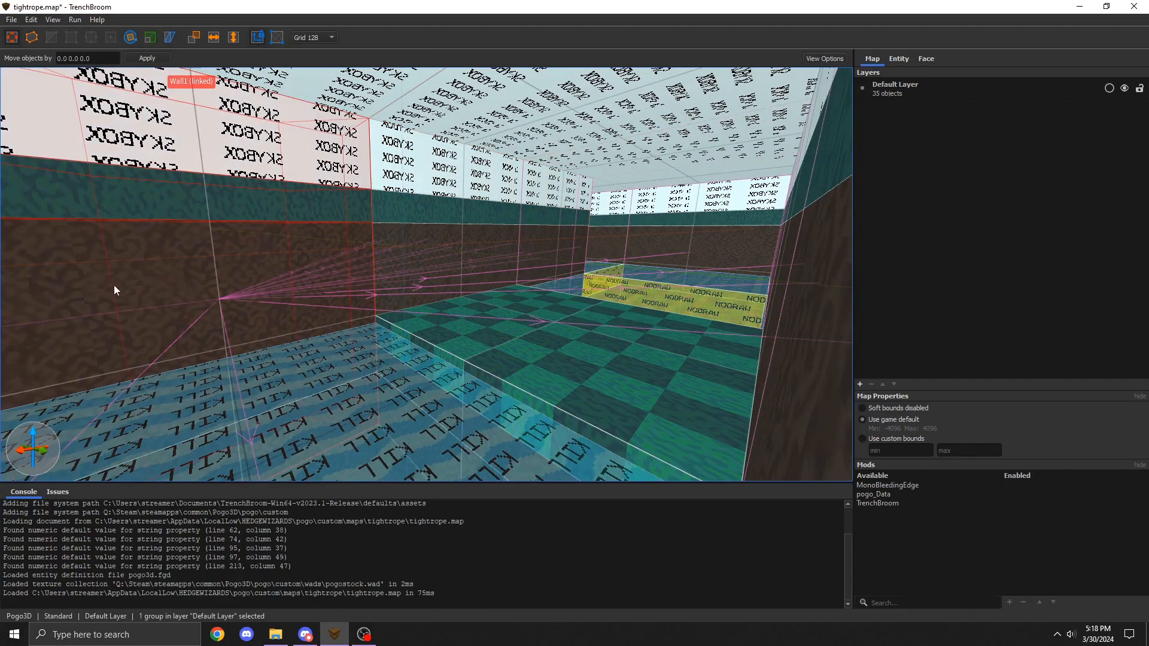
right_click_drag(116, 290, 201, 328)
key("s")
key("d")
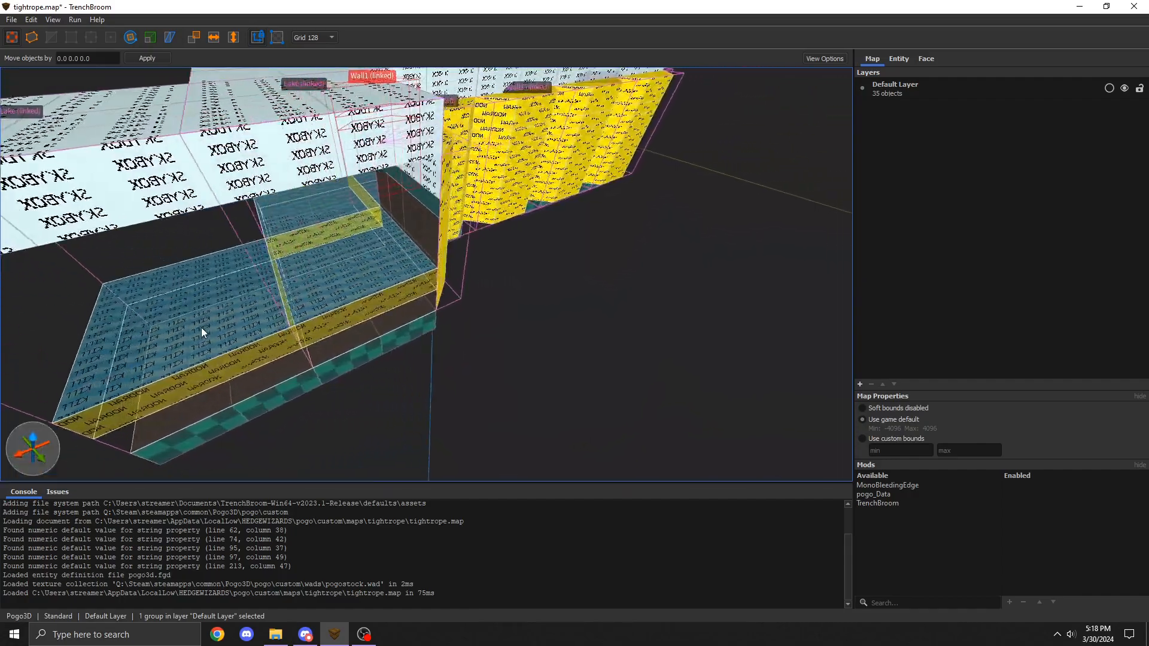
left_click(471, 216)
left_click_drag(471, 217, 354, 274, "ctrl")
key("alt+Right")
right_click_drag(250, 254, 257, 256)
key("a")
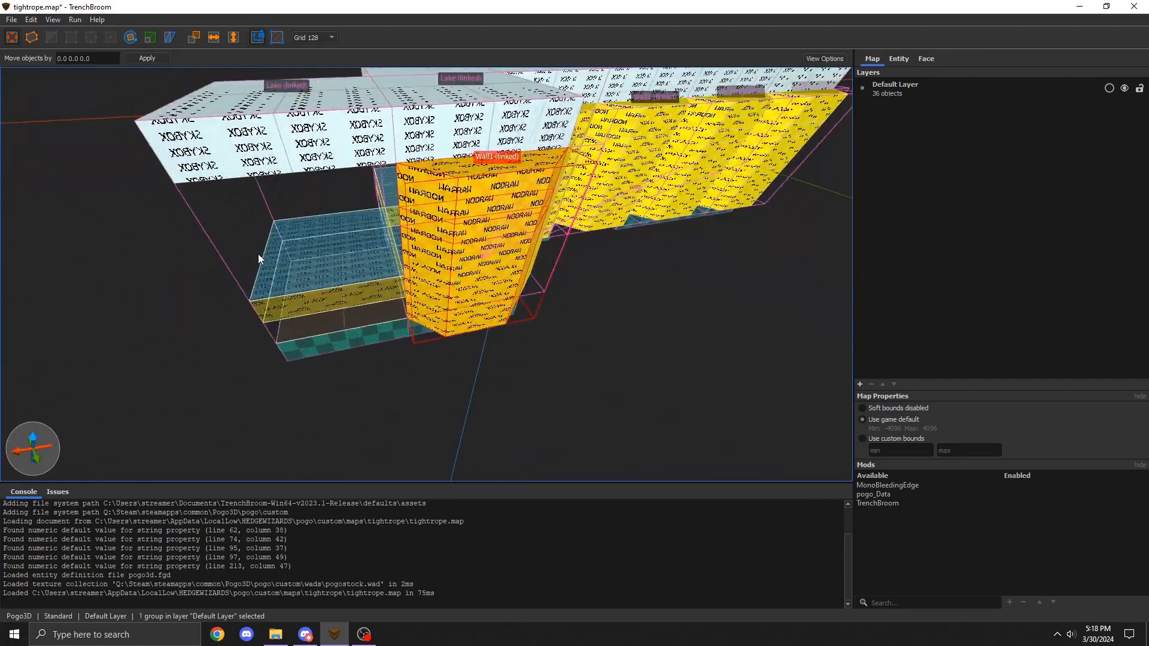
left_click_drag(526, 257, 326, 274, "ctrl")
Step: Duplicate the Wall1 group around the outer corner of the lakes and rotate the copy to fit
key("a")
right_click_drag(214, 282, 300, 288)
left_click(302, 252)
left_click_drag(302, 252, 401, 270, "ctrl")
key("alt+Right")
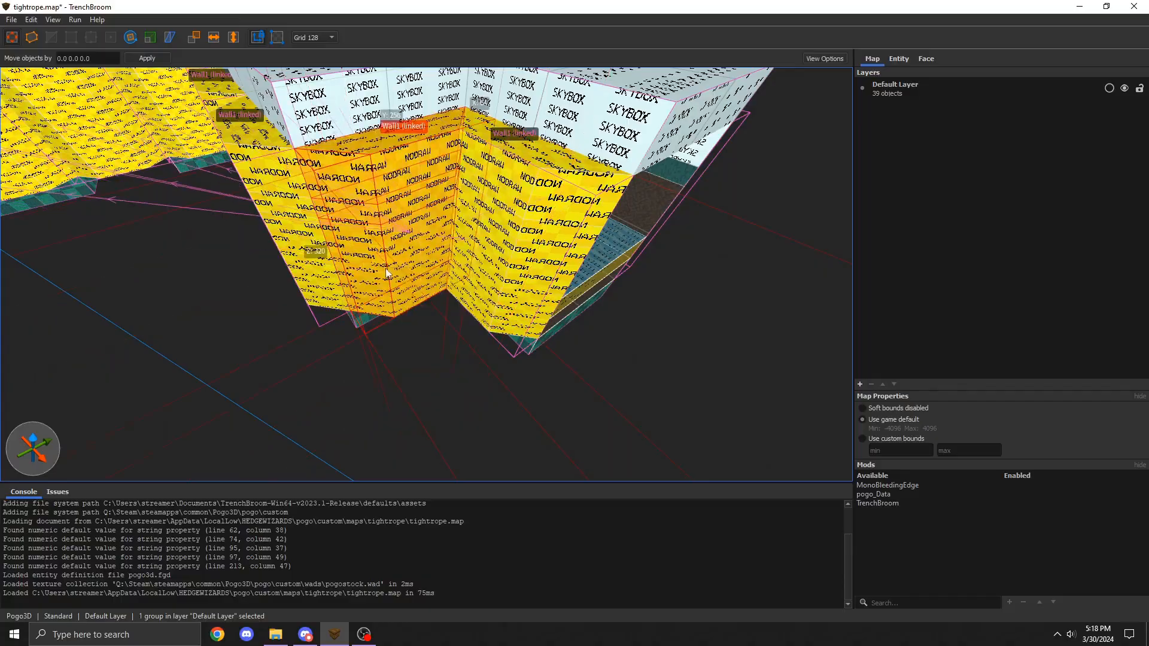
Step: Duplicate the linked Floor group to the far end of the last lake
key("d")
right_click_drag(400, 270, 465, 346)
key("w")
key("a")
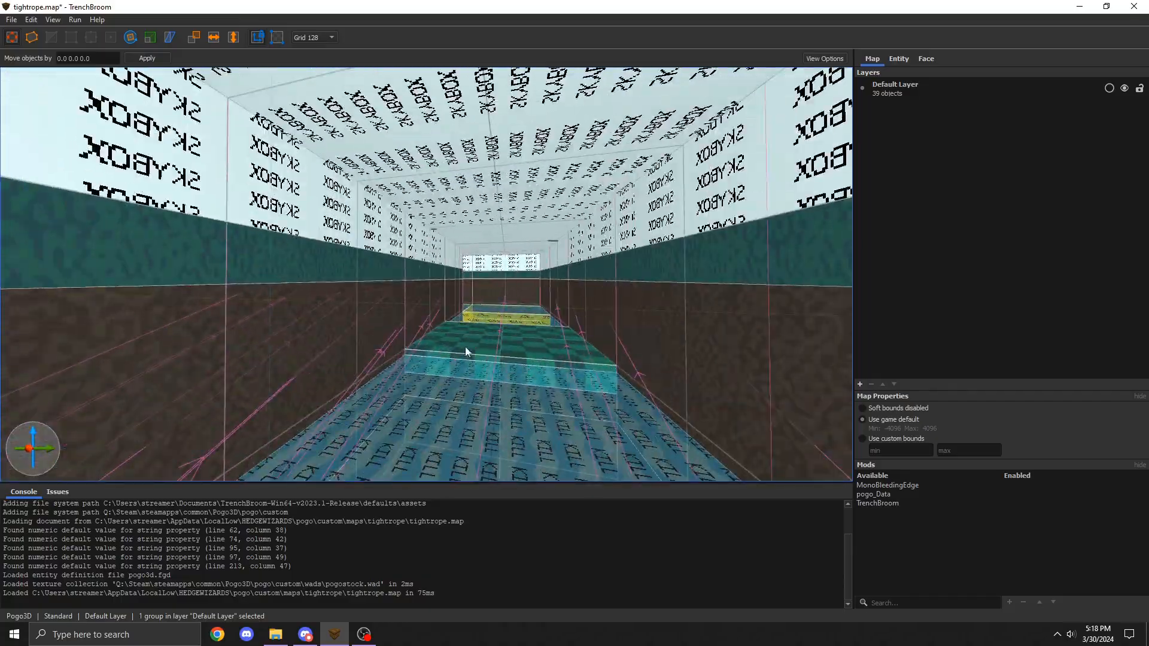
left_click(465, 346)
left_click_drag(469, 332, 931, 377, "ctrl")
Step: Duplicate the linked Wall1 group along the last lake and around the final floor
key("s")
right_click_drag(610, 300, 190, 342)
key("d")
key("a")
left_click(523, 297)
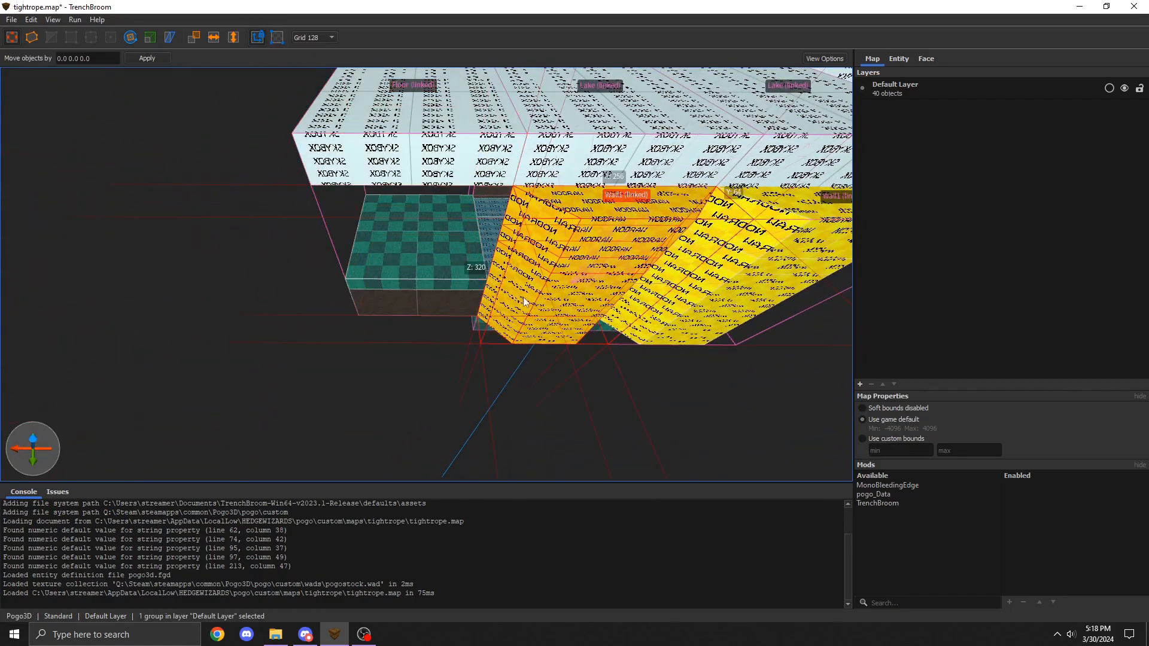
left_click_drag(567, 294, 426, 292, "ctrl")
key("a")
right_click_drag(257, 271, 337, 268)
left_click_drag(513, 255, 225, 236, "ctrl")
Step: Rotate the last wall copy and move it into place against the final floor
key("a")
right_click_drag(225, 236, 231, 242)
key("alt+Right")
key("alt+Right")
key("alt+Right")
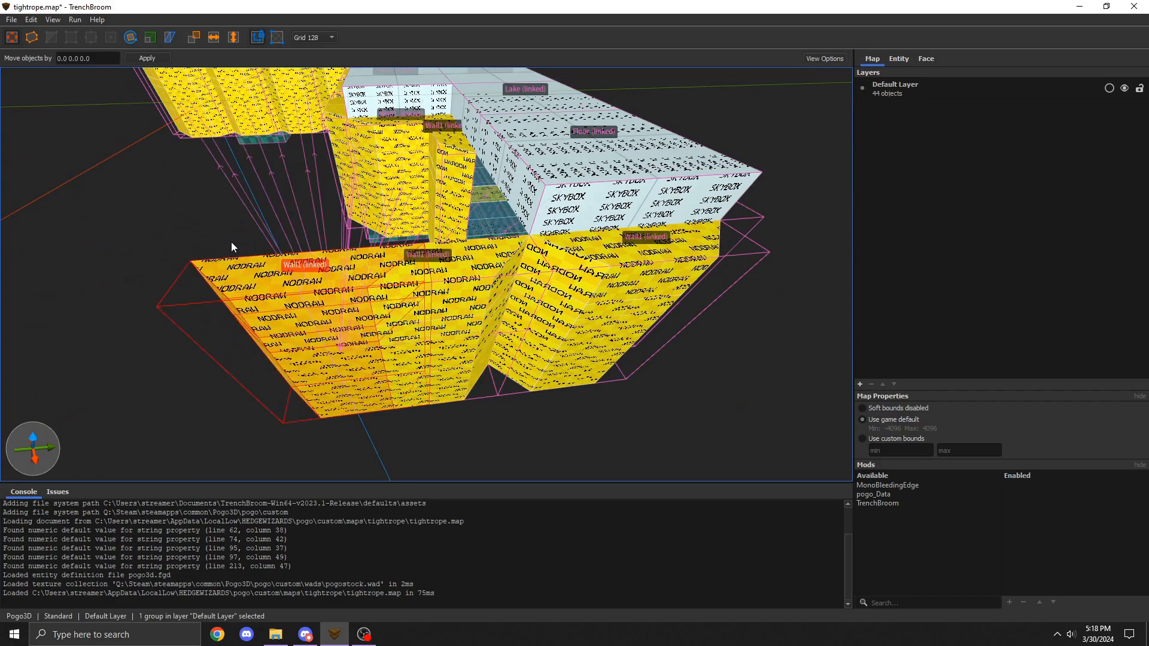
left_click_drag(332, 364, 419, 293)
Step: Duplicate the trigger_checkpoint and info_player_respawn onto the new middle floor, rotating and positioning the copies there
right_click_drag(419, 293, 445, 284)
left_click(481, 290)
left_click(481, 287, "ctrl")
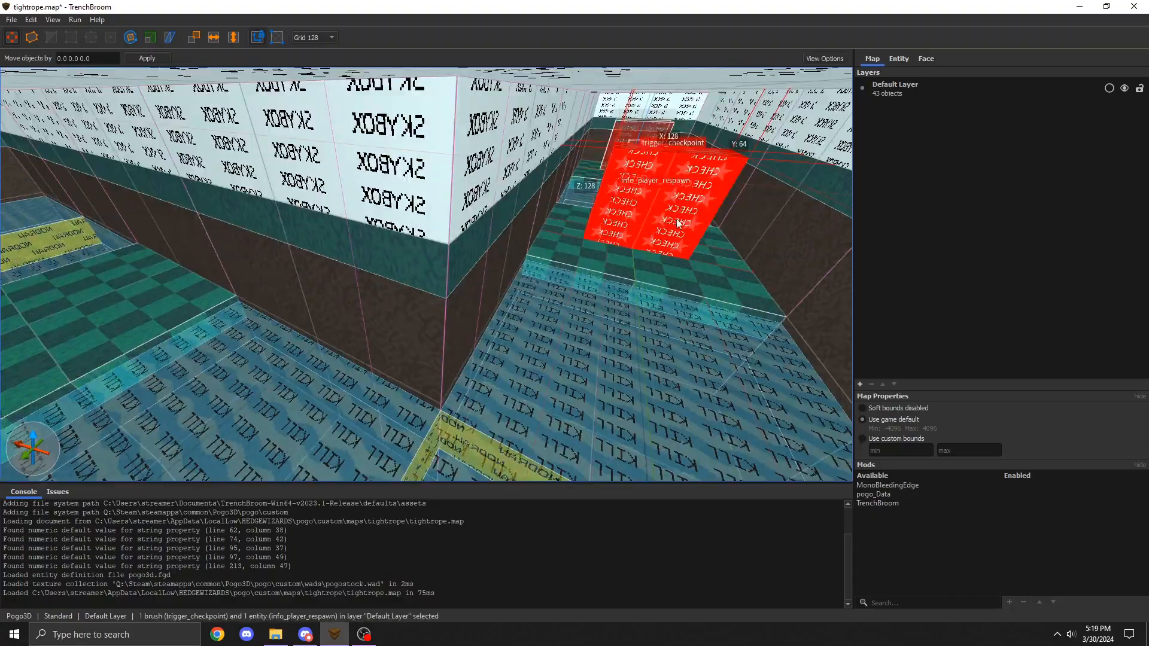
left_click_drag(680, 221, 60, 318, "ctrl")
right_click_drag(287, 319, 221, 322)
key("alt+Right")
left_click_drag(221, 321, 239, 282)
Step: Set the duplicated checkpoint's target to main3
right_click_drag(240, 281, 382, 287)
left_click(478, 281)
left_click(898, 59)
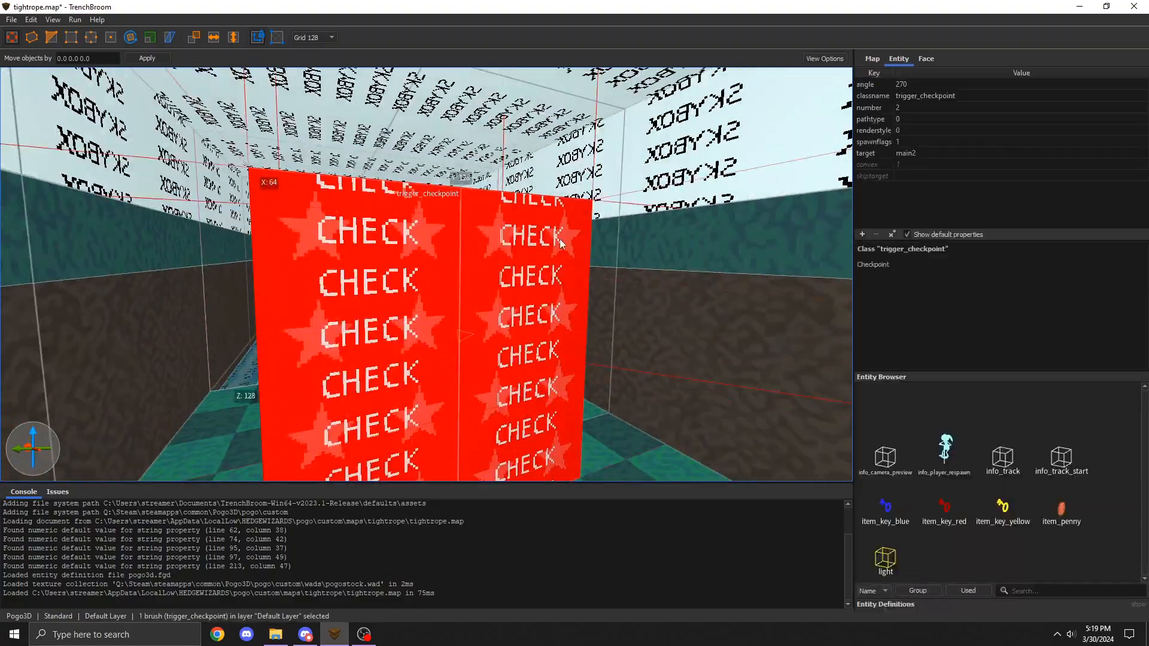
double_click(915, 154)
type("main3")
key("Return")
Step: Set the duplicated respawn point's targetname to main3
scroll(505, 287, "up", 5)
left_click(504, 287)
double_click(929, 119)
type("main3")
key("Return")
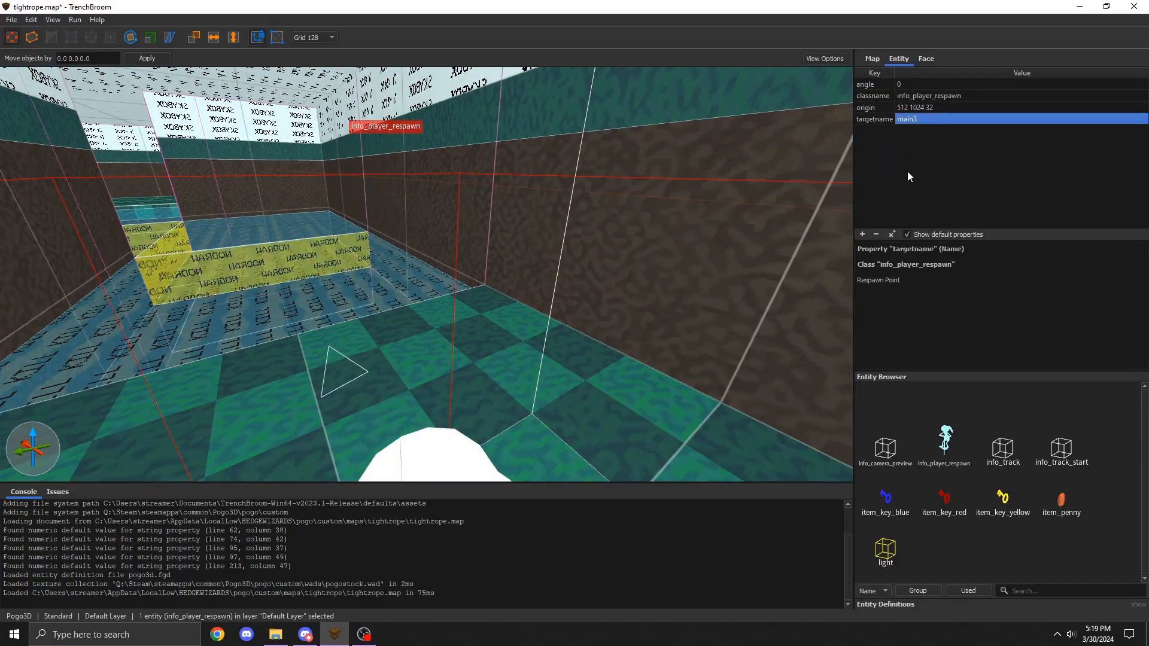
Step: Set the duplicated checkpoint's number to 3
left_click(478, 287)
double_click(913, 108)
type("3")
key("Return")
Step: Draw a block on the final floor using grid 64 and extend it upwards to above the walls' brown section
mouse_move(567, 190)
right_mouse_down()
mouse_move(547, 231)
mouse_move(540, 188)
mouse_move(220, 215)
mouse_move(333, 191)
mouse_move(347, 312)
right_mouse_up()
key("Escape")
key("7")
left_click_drag(341, 365, 446, 320)
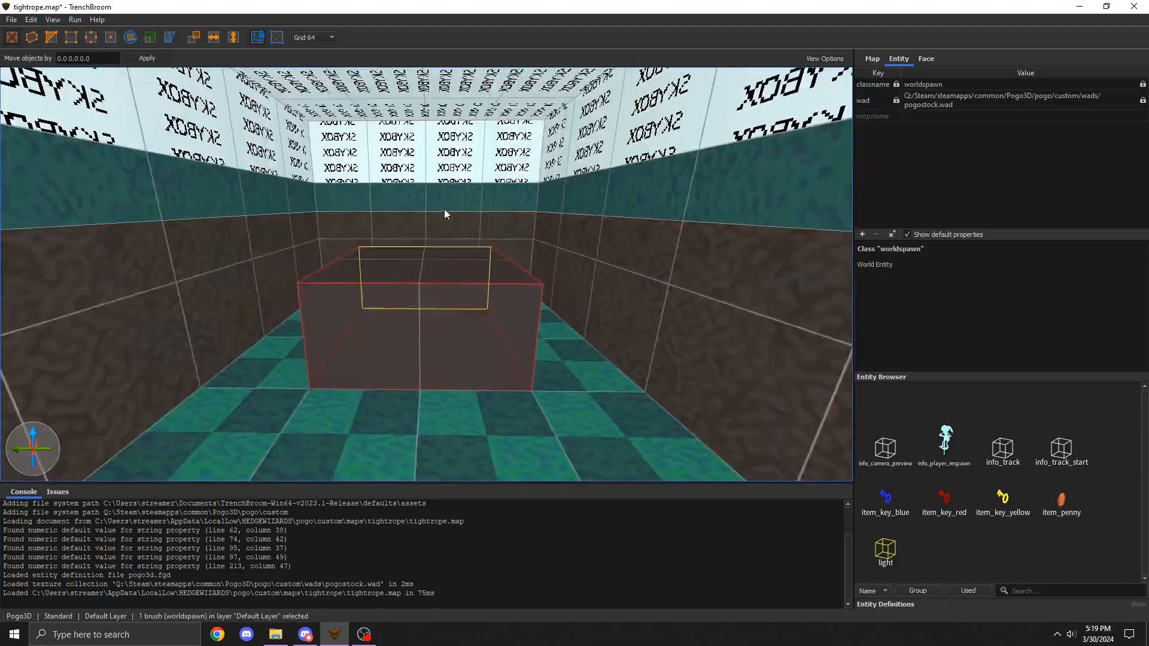
left_click_drag(444, 211, 444, 138, "shift")
Step: Apply the tool_finish texture to the new block and turn it into a finish trigger entity
left_click(931, 58)
left_click(1010, 342)
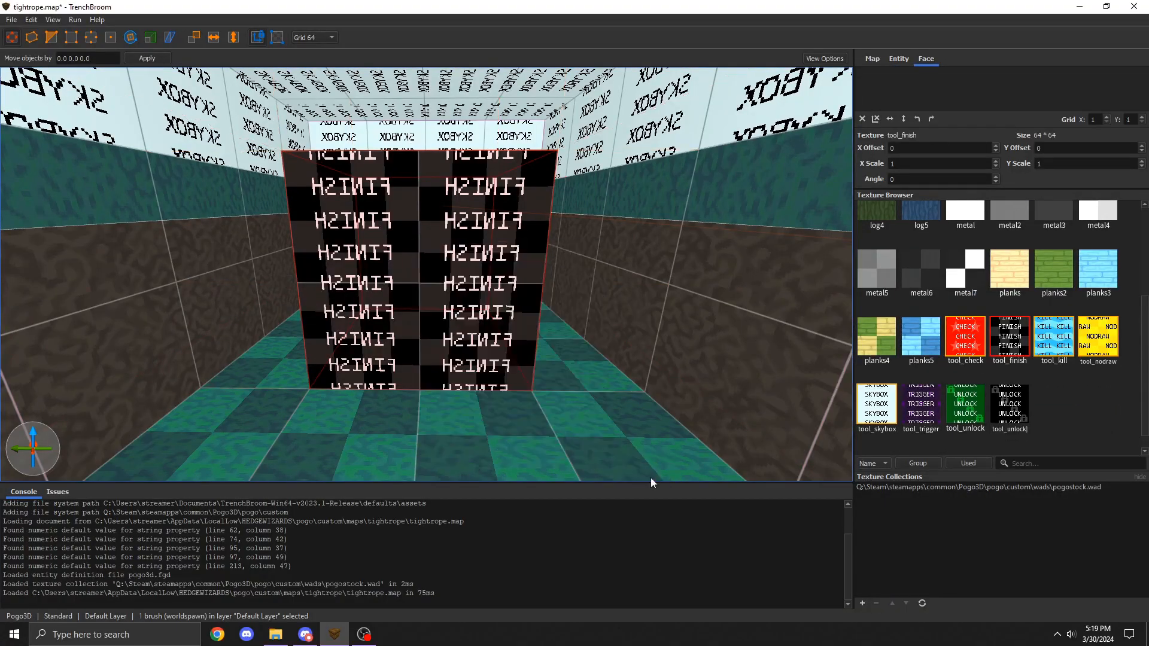
right_click(407, 236)
mouse_move(472, 453)
mouse_move(625, 466)
left_click(697, 485)
Step: Duplicate the log3 tightrope beam to the new lake section and rotate the copy to span the lakes
mouse_move(628, 335)
right_mouse_down()
mouse_move(514, 312)
mouse_move(371, 307)
mouse_move(376, 336)
mouse_move(54, 362)
mouse_move(333, 317)
mouse_move(530, 352)
mouse_move(606, 334)
right_mouse_up()
left_click(376, 336)
left_click_drag(606, 334, 274, 220, "ctrl")
key("alt+Left")
right_click_drag(350, 219, 308, 255)
left_click_drag(309, 255, 418, 374, "ctrl")
right_click_drag(418, 374, 455, 365)
Step: Set the grid to 16, resize the beam over the lakes, and duplicate and rotate it for the adjoining stretch
key("5")
left_click_drag(539, 353, 373, 296, "shift")
right_click_drag(372, 296, 359, 289)
left_click_drag(358, 288, 516, 215, "ctrl")
key("alt+Left")
Step: Extrude a separate segment from the end of the beam at the lake corner to join the perpendicular beam
left_click(444, 343, "shift")
mouse_move(470, 300)
right_mouse_down()
mouse_move(444, 343)
mouse_move(392, 289)
right_mouse_up()
key("Escape")
left_click(396, 288)
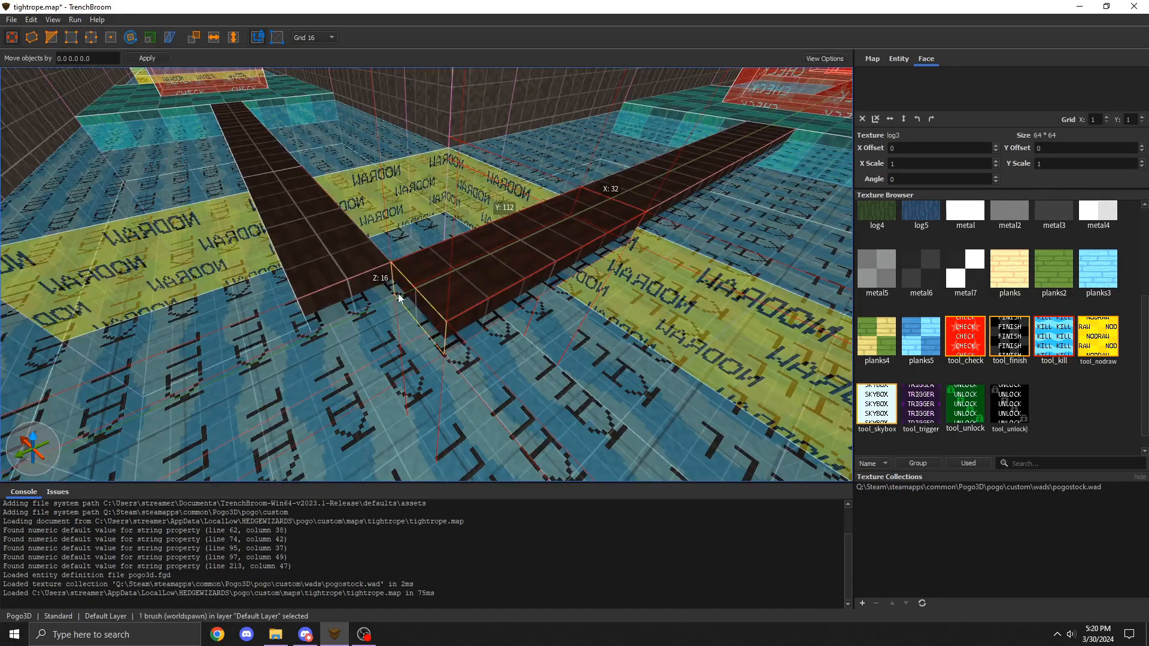
left_click_drag(397, 295, 323, 323, "shift")
key("ctrl+z")
left_click_drag(399, 305, 363, 323, "ctrl+shift")
mouse_move(363, 323)
right_mouse_down()
mouse_move(397, 325)
mouse_move(411, 297)
mouse_move(354, 239)
mouse_move(473, 414)
right_mouse_up()
Step: Select the beam pieces at the lake corner and save the map
left_click(411, 296, "ctrl")
left_click(474, 414, "shift")
left_click(351, 312, "ctrl")
mouse_move(351, 313)
right_mouse_down()
mouse_move(450, 390)
mouse_move(167, 431)
mouse_move(325, 314)
mouse_move(275, 353)
mouse_move(269, 238)
mouse_move(368, 358)
mouse_move(371, 316)
mouse_move(178, 345)
mouse_move(422, 358)
mouse_move(145, 304)
mouse_move(174, 221)
right_mouse_up()
key("ctrl+s")
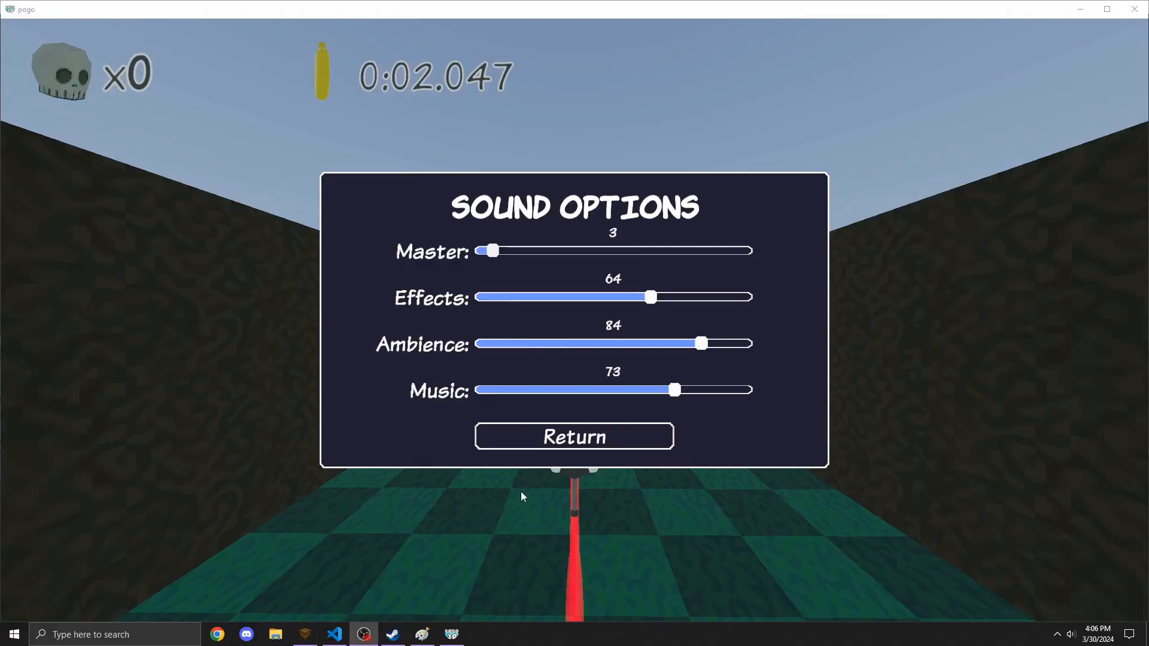
Step: Leave Pogo3D's sound options and resume playtesting the tightrope map
key("Escape")
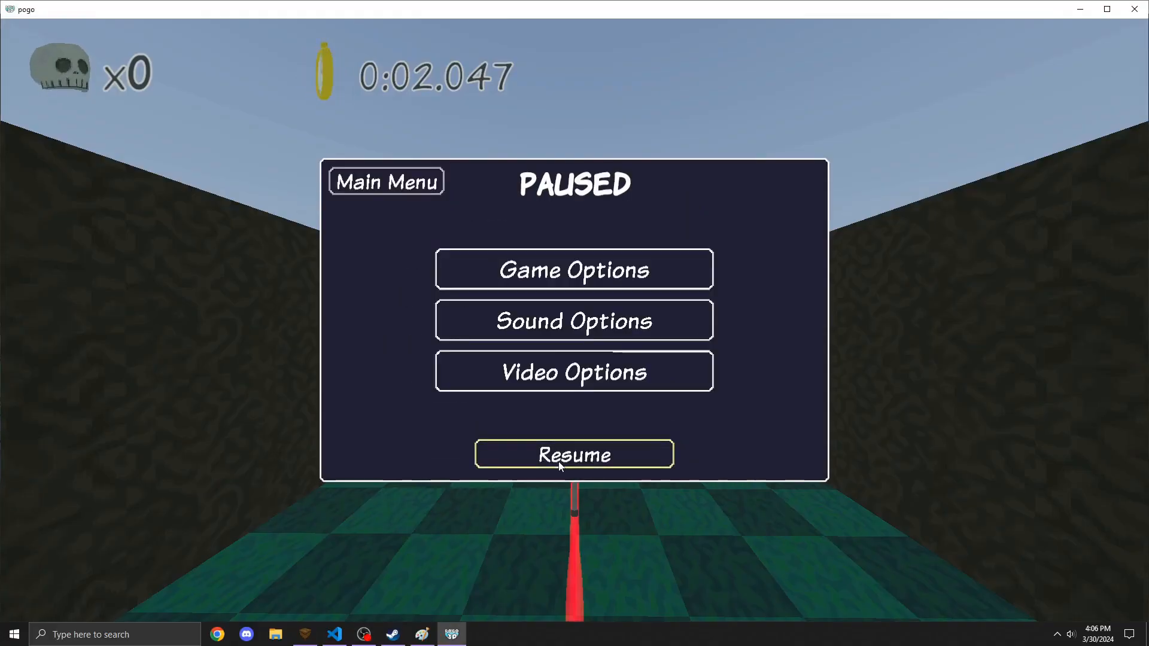
left_click(560, 466)
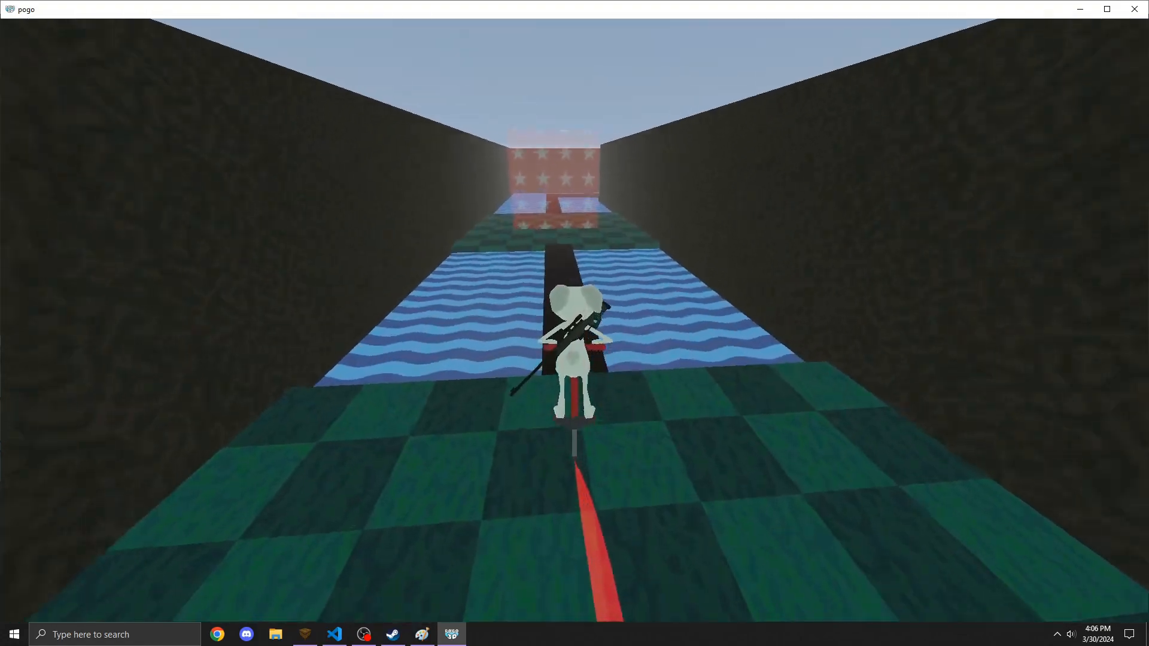